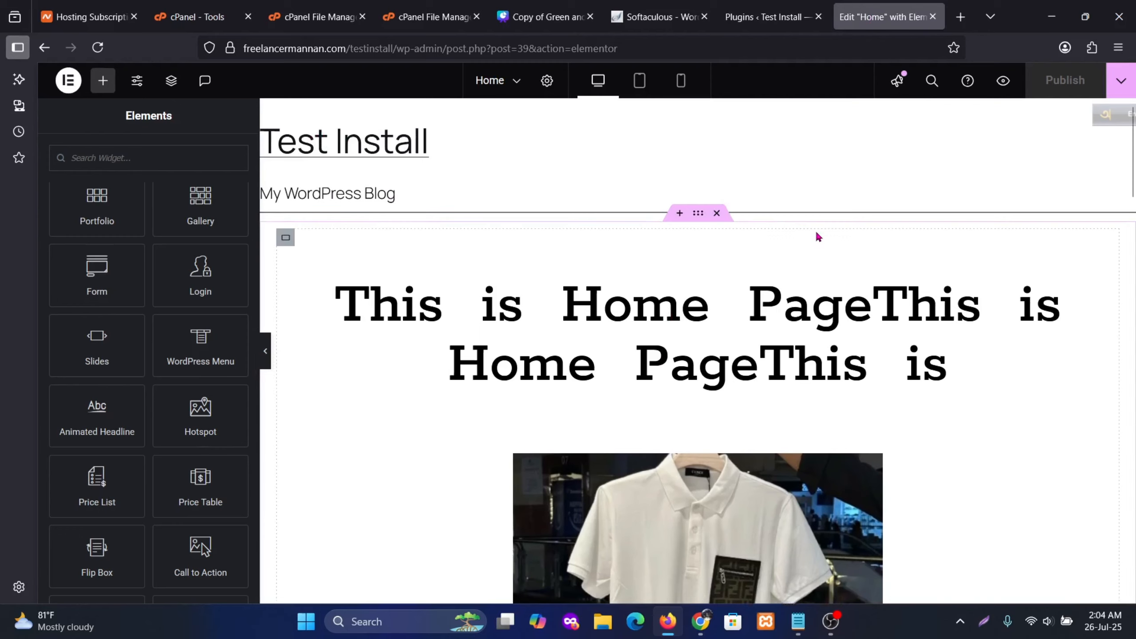
Search the Add Plugins directory for 'elementor header and footer'
scroll(817, 231, down, 10)
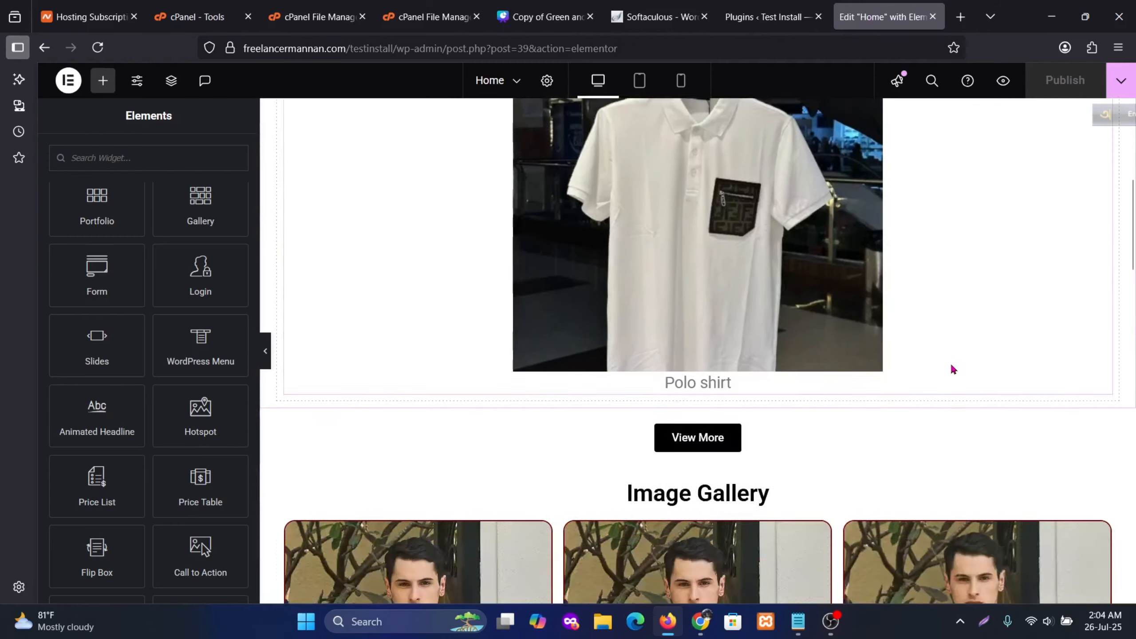
scroll(948, 397, down, 15)
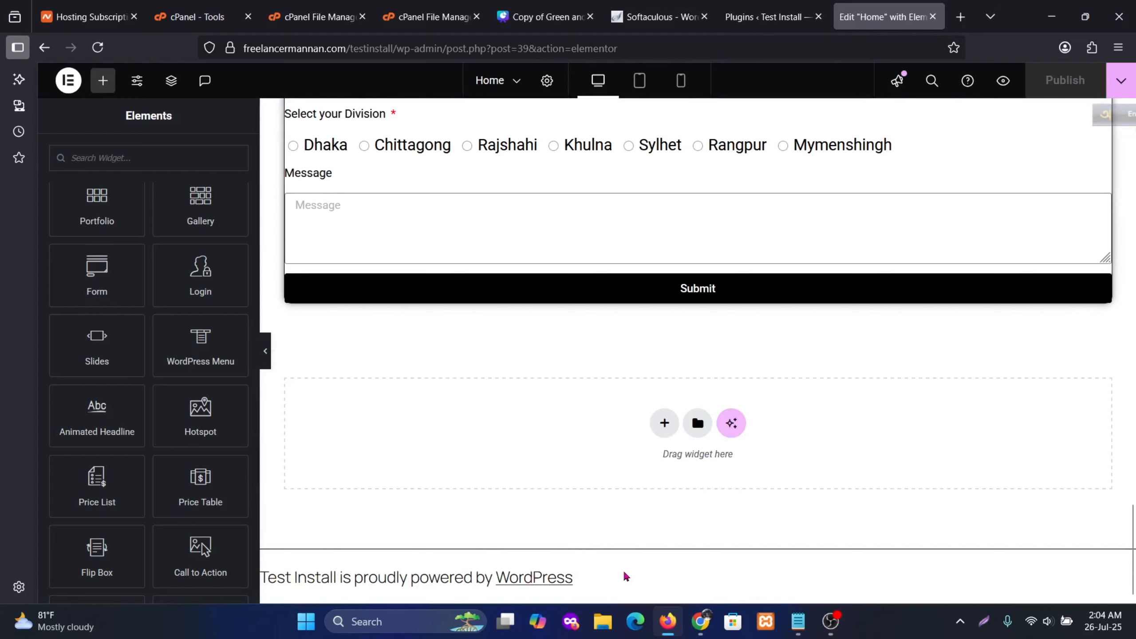
scroll(748, 470, up, 20)
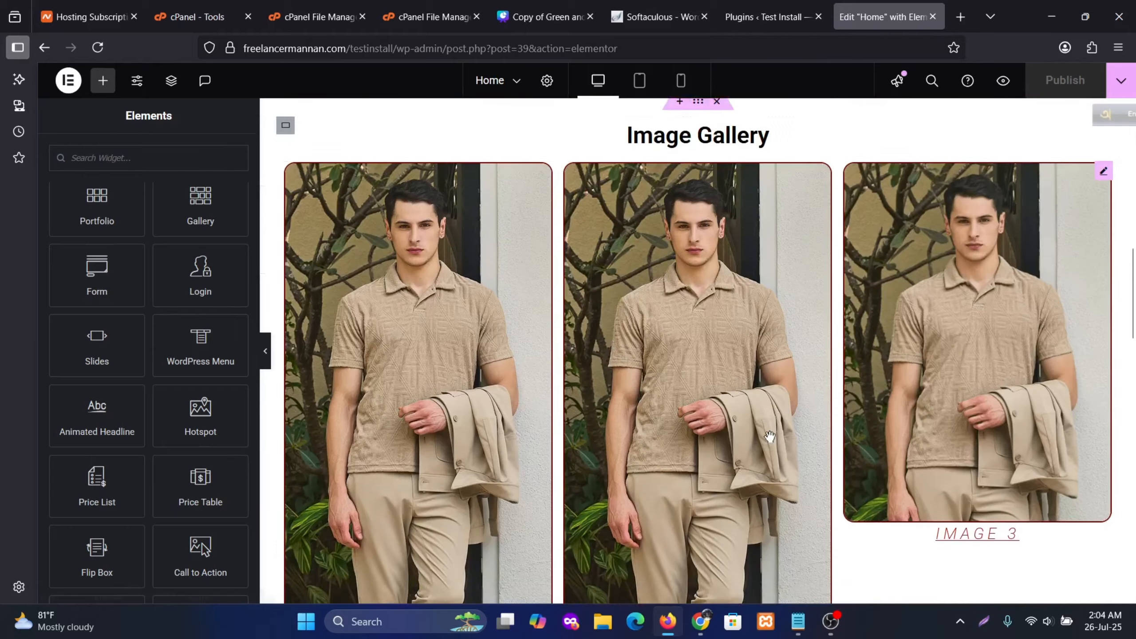
scroll(770, 437, up, 3)
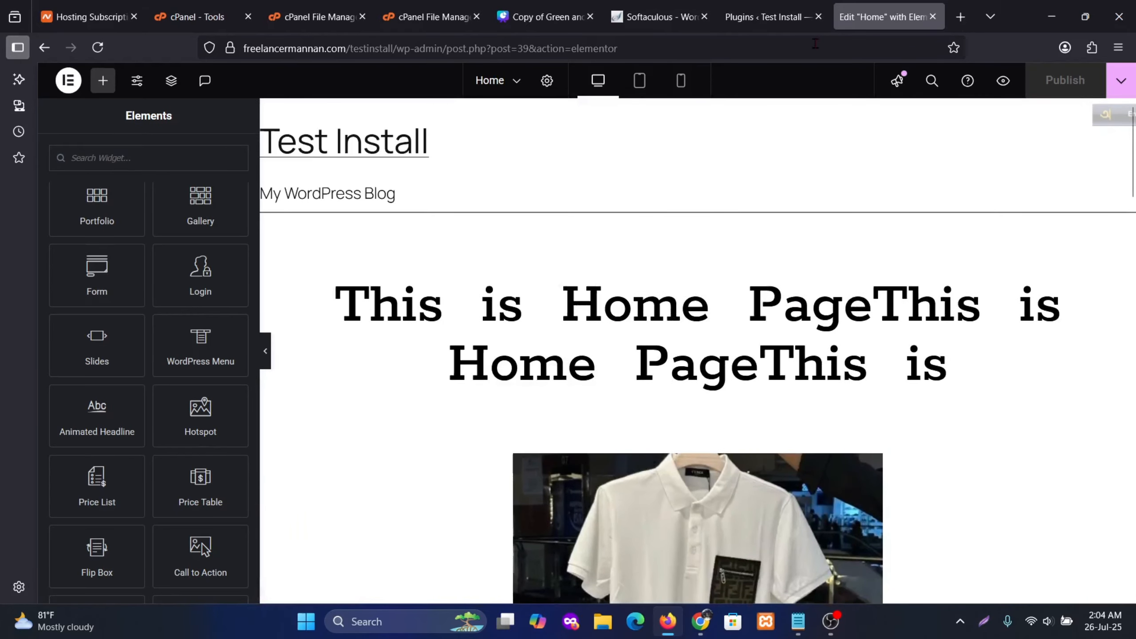
click(754, 17)
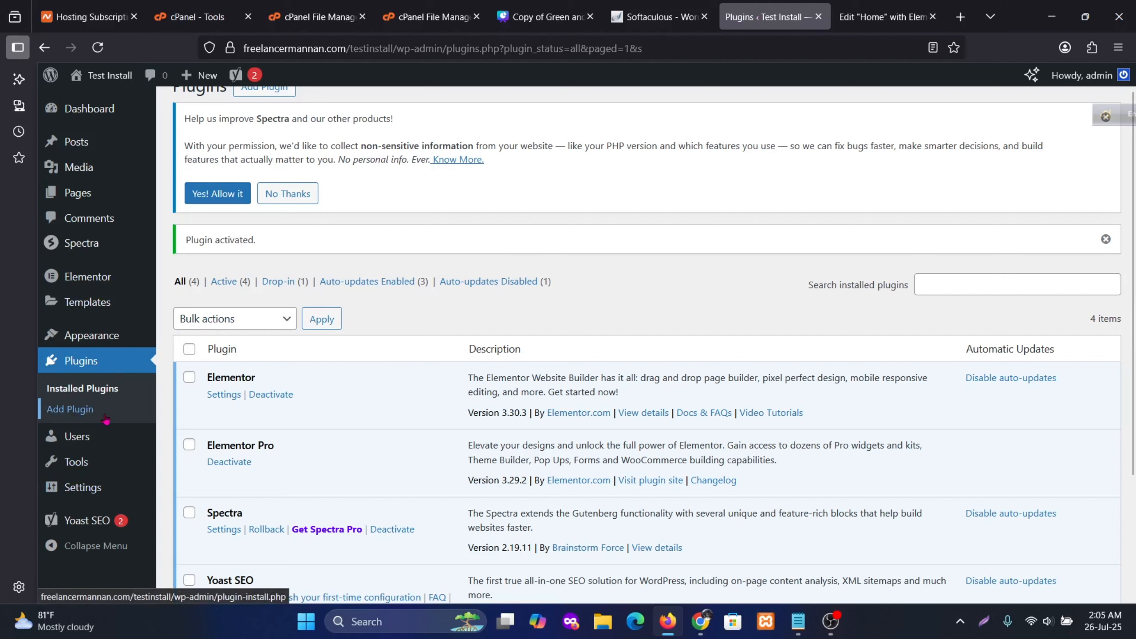
scroll(122, 415, up, 1)
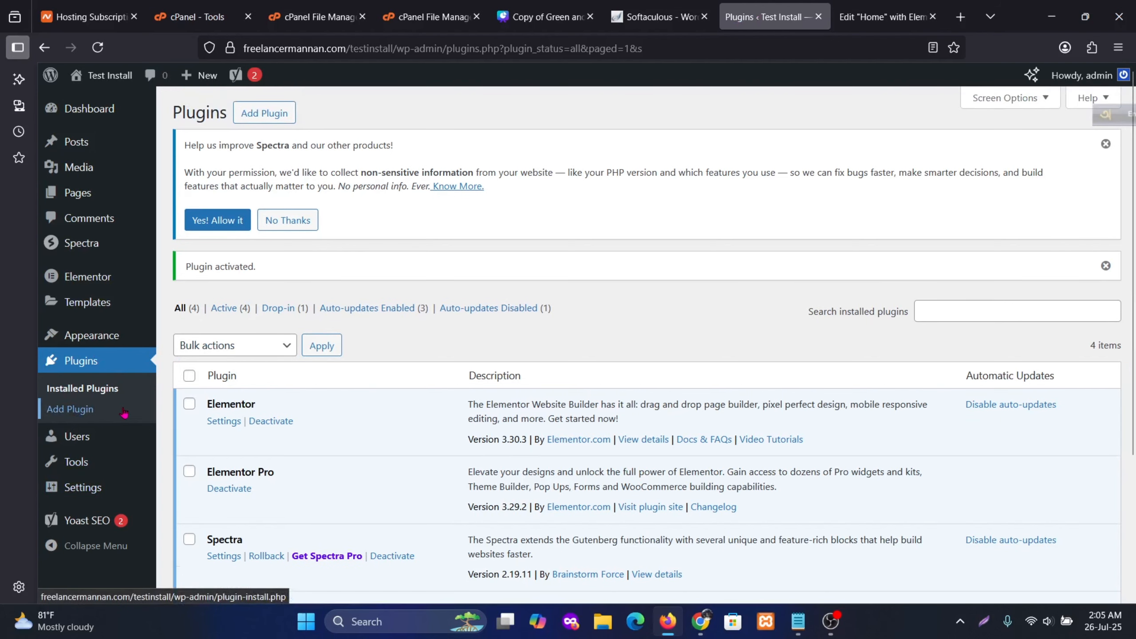
click(276, 113)
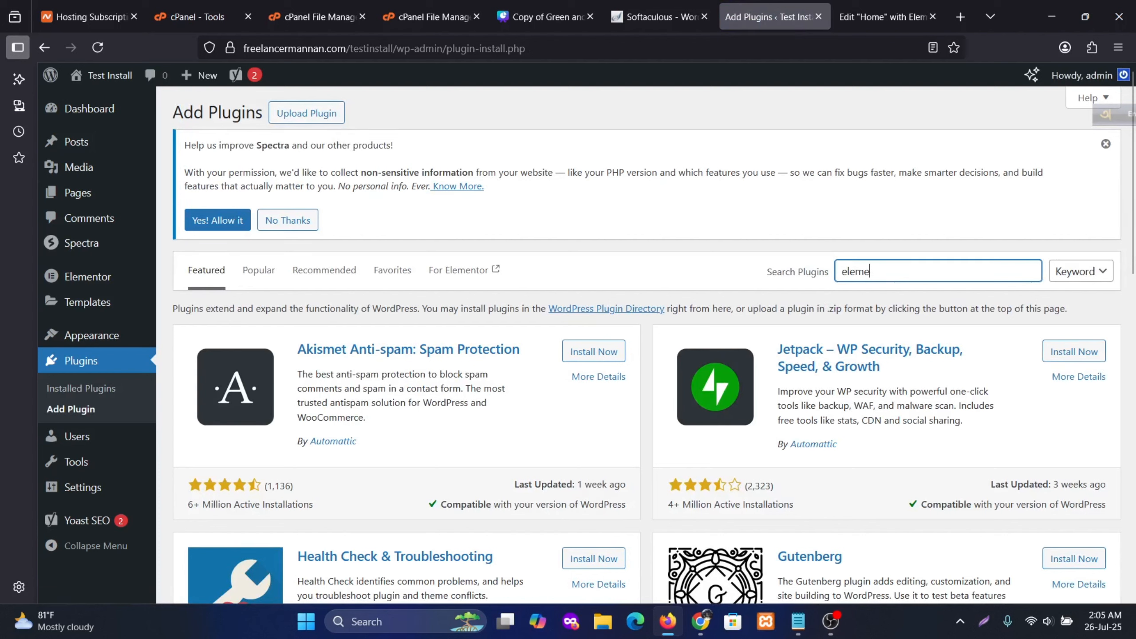
text(elementor header and footer)
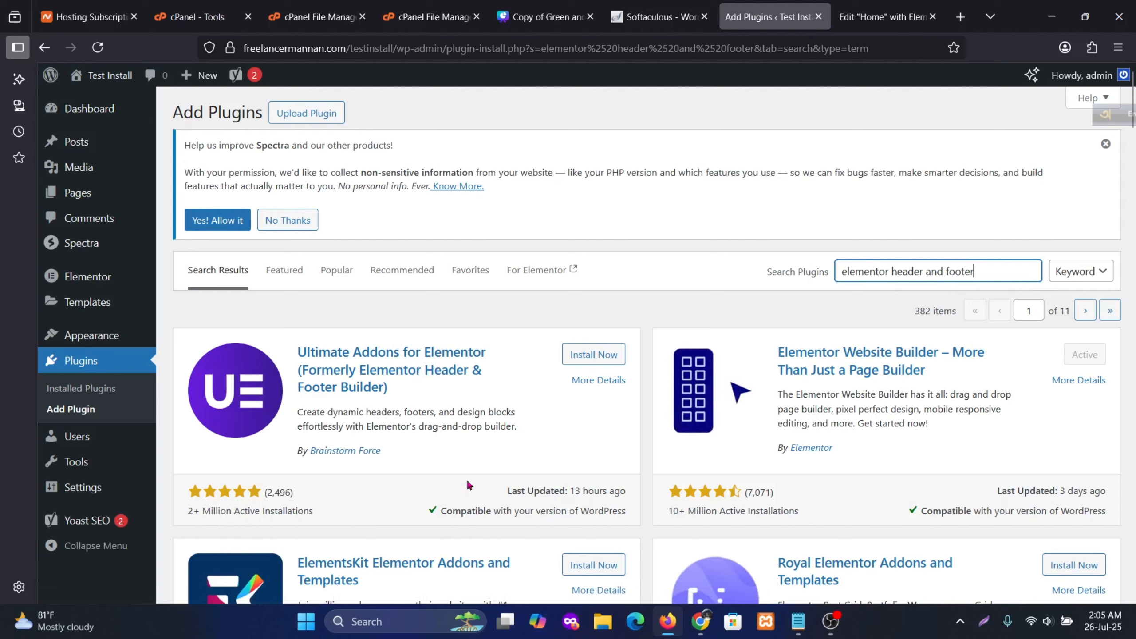
Install the Ultimate Addons for Elementor plugin
click(599, 361)
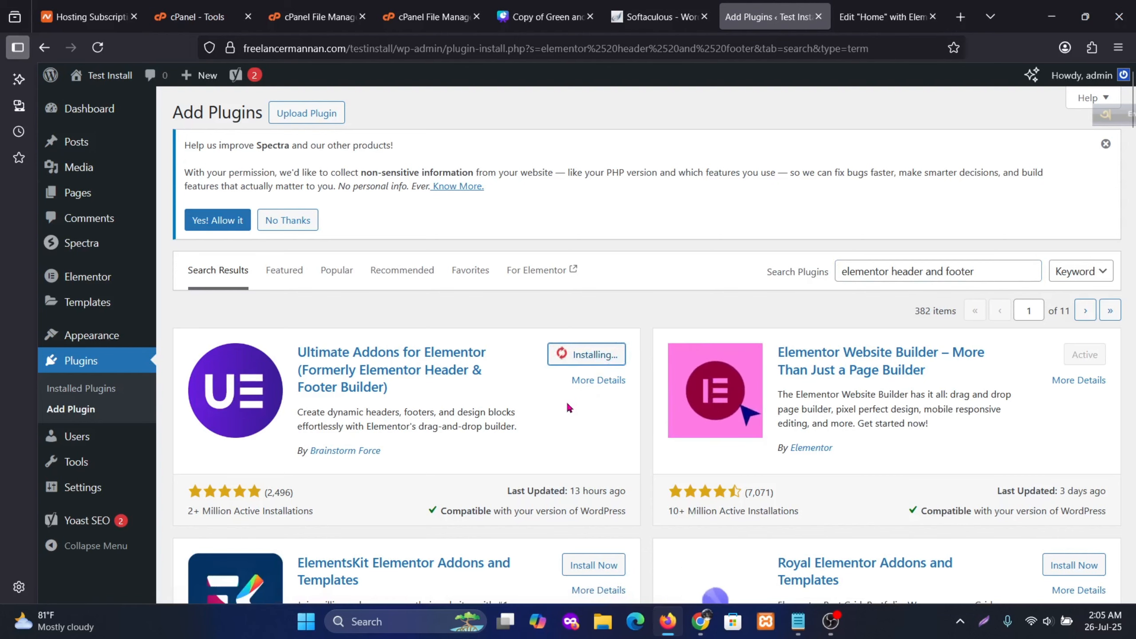
scroll(558, 405, down, 2)
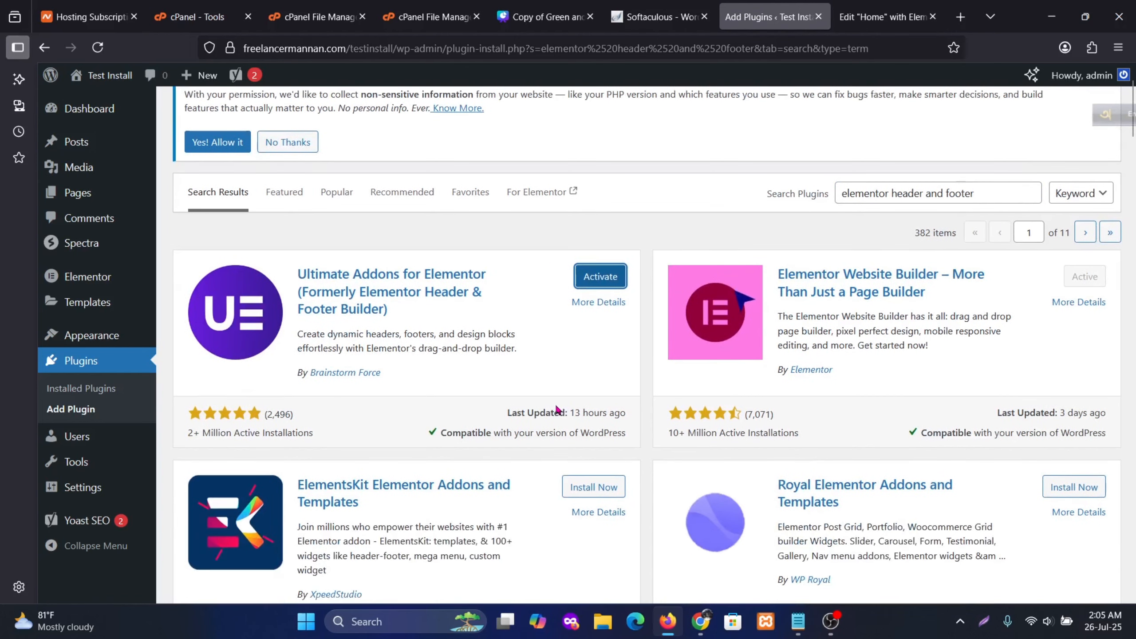
scroll(558, 409, down, 2)
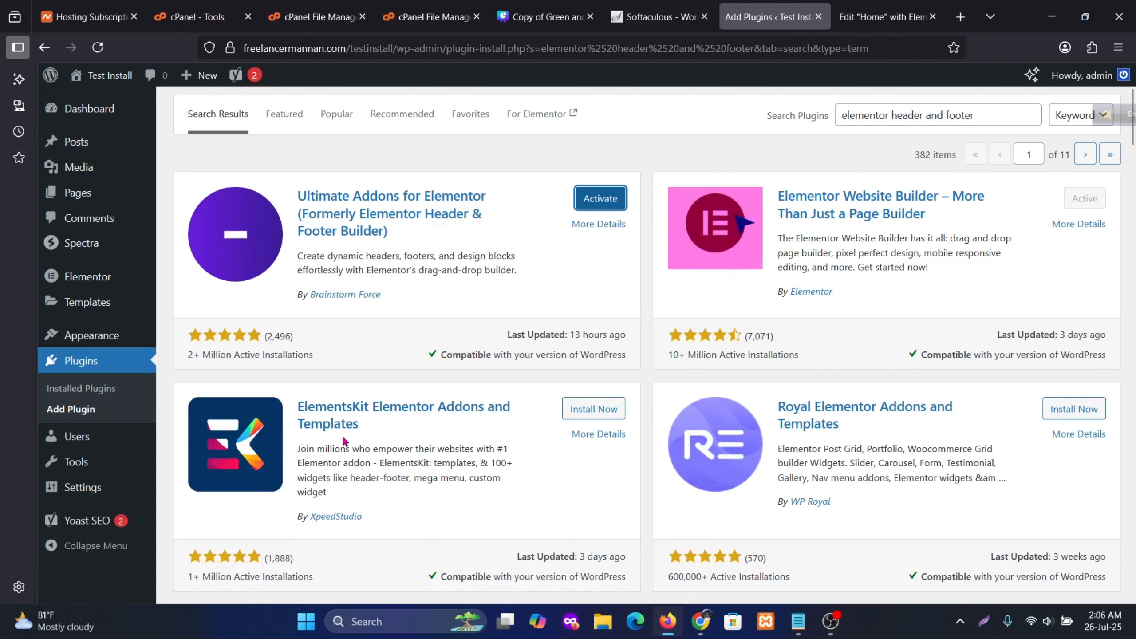
Install ElementsKit Elementor Addons and Templates and review the search results
click(602, 421)
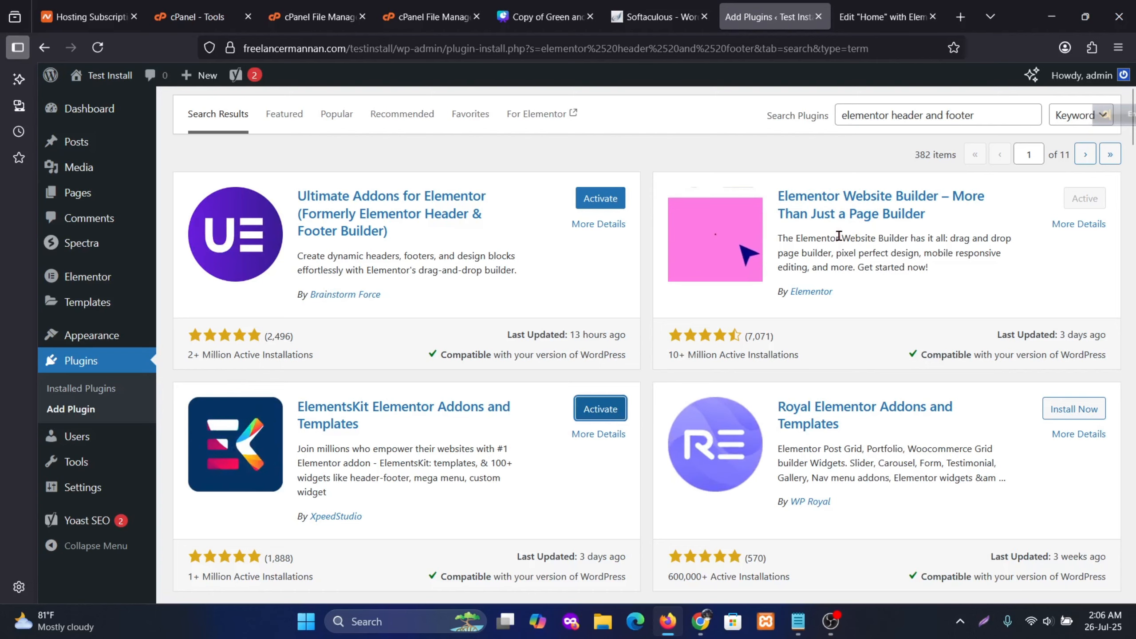
scroll(919, 428, down, 5)
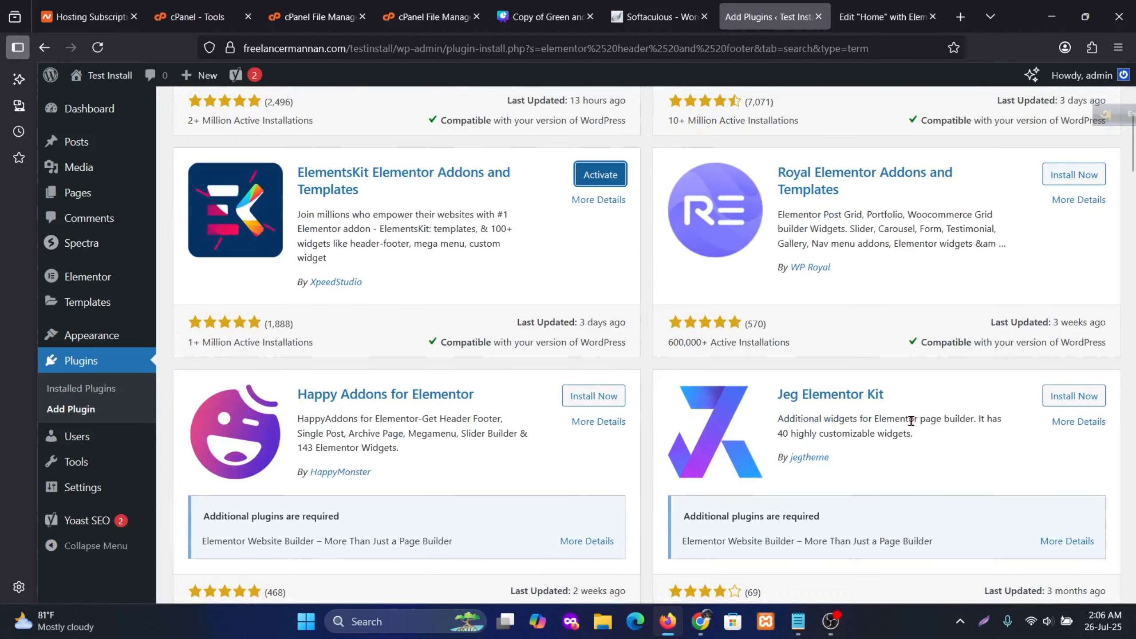
scroll(909, 442, down, 12)
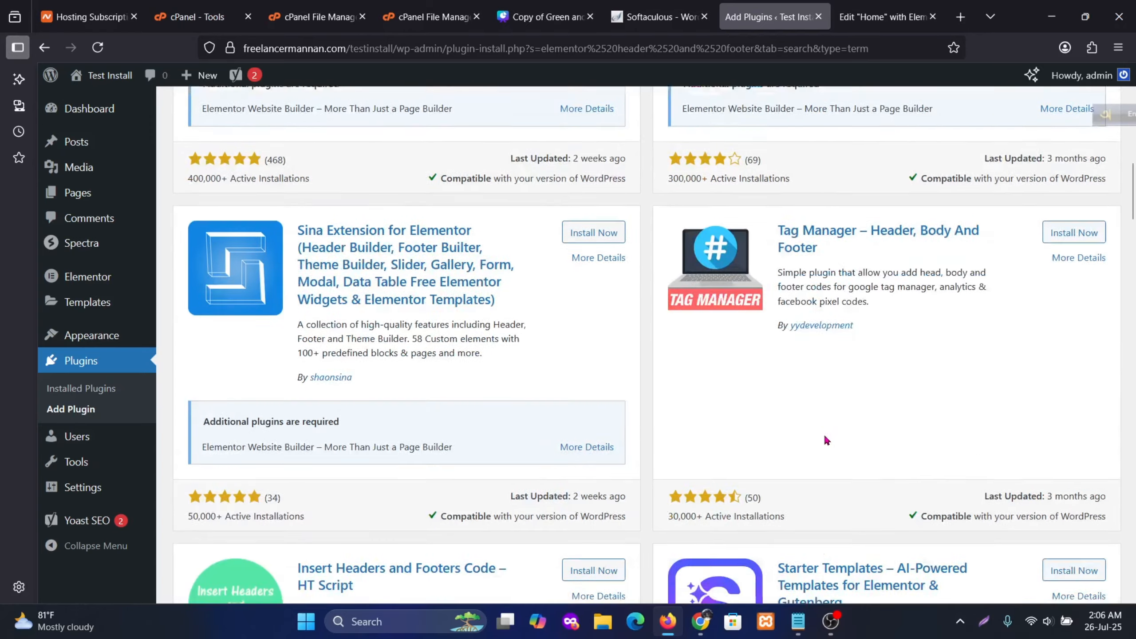
scroll(799, 431, down, 16)
scroll(760, 448, up, 15)
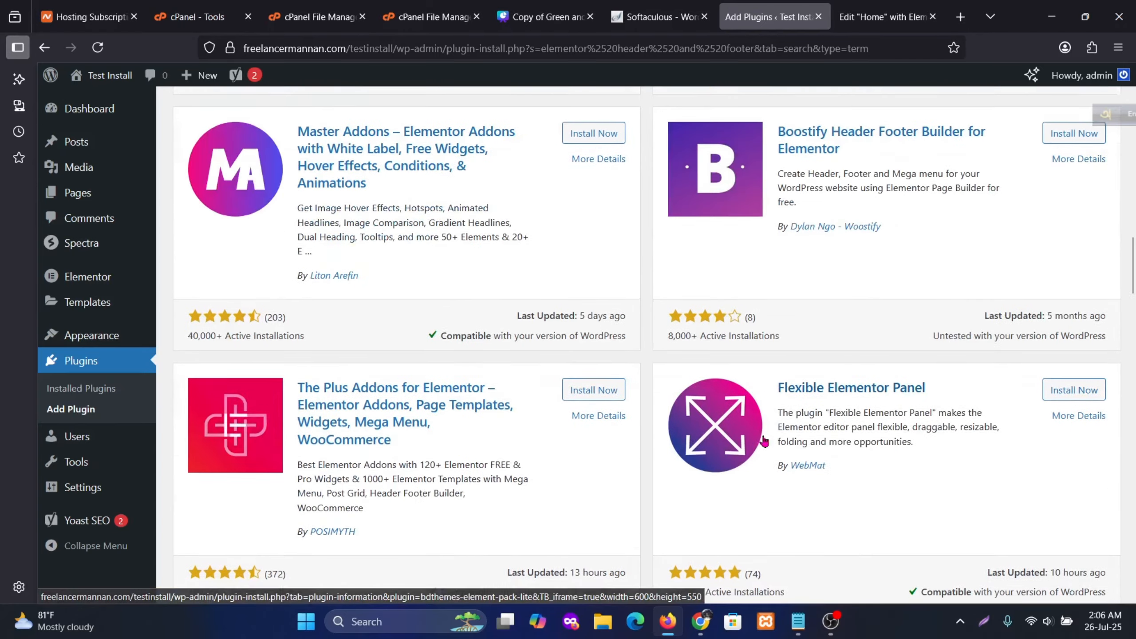
scroll(740, 431, up, 15)
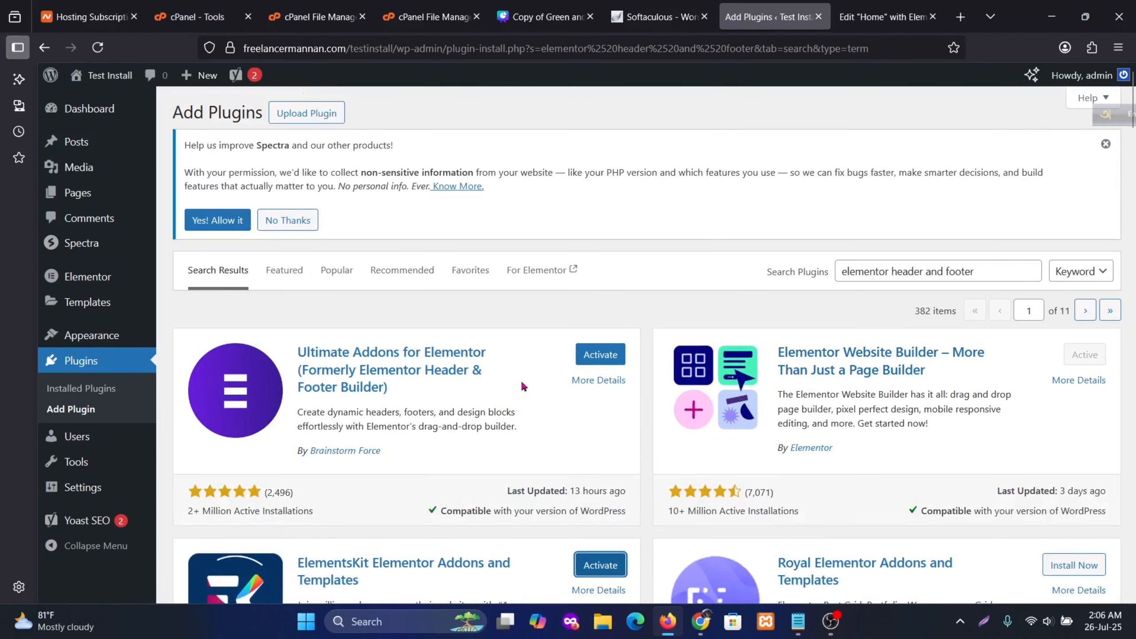
Activate Ultimate Addons for Elementor, exit its guided setup, and review the UAE widget dashboard
click(589, 358)
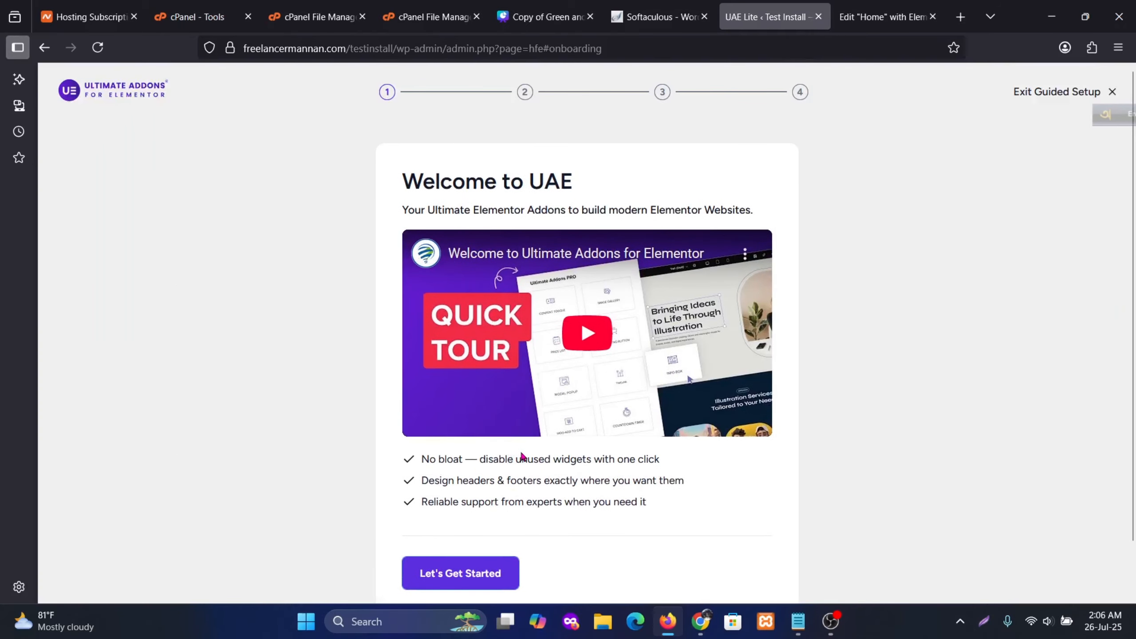
click(1073, 96)
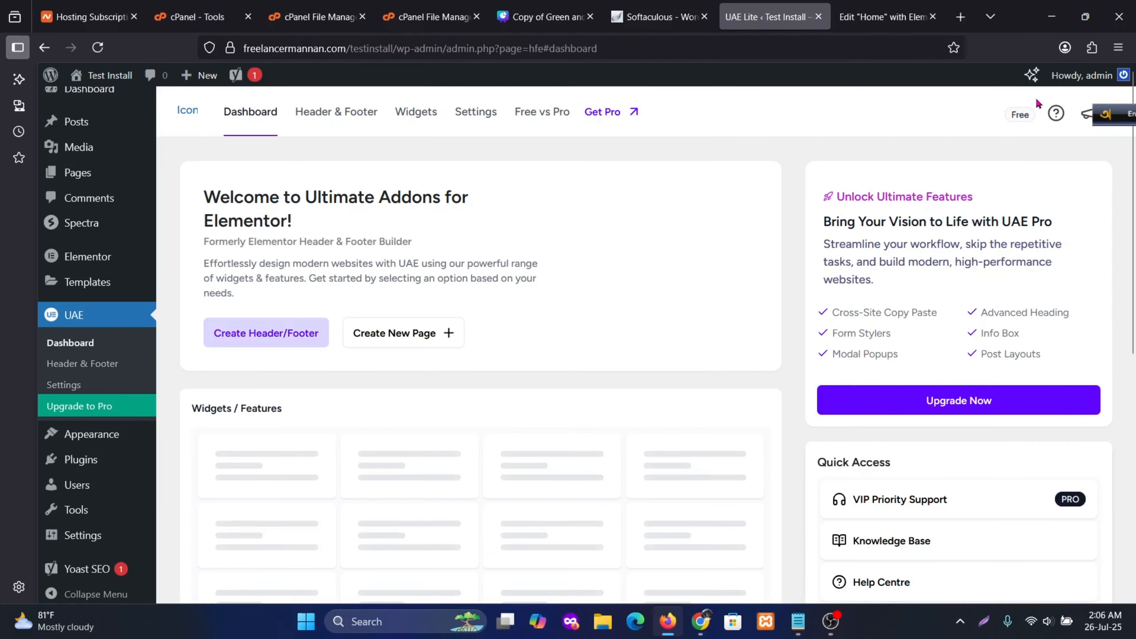
scroll(361, 278, down, 3)
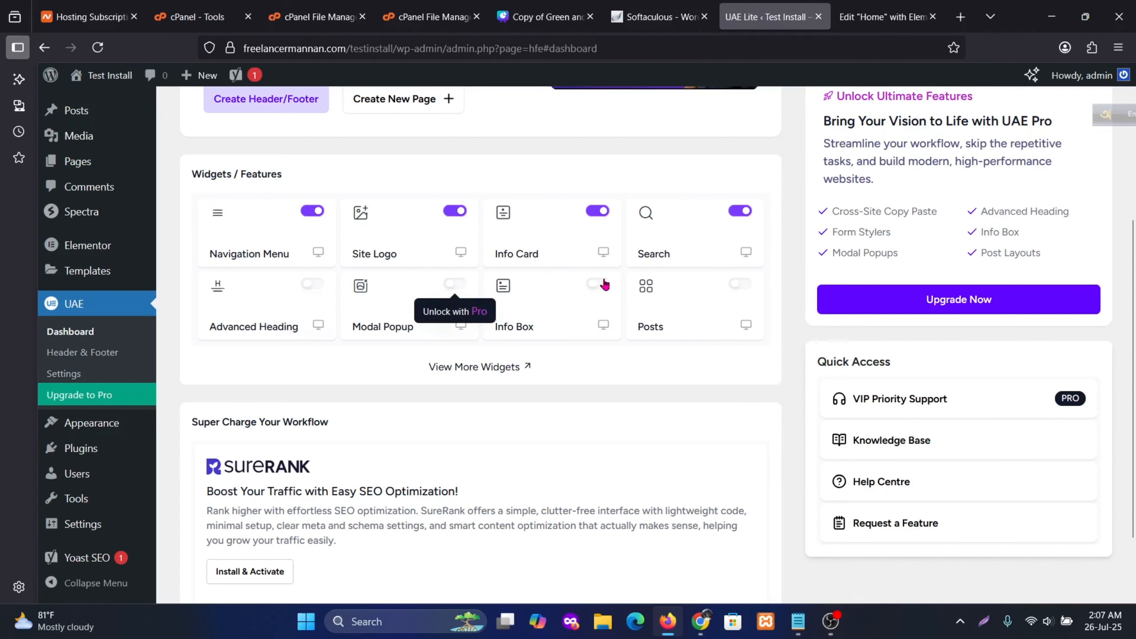
scroll(460, 382, down, 2)
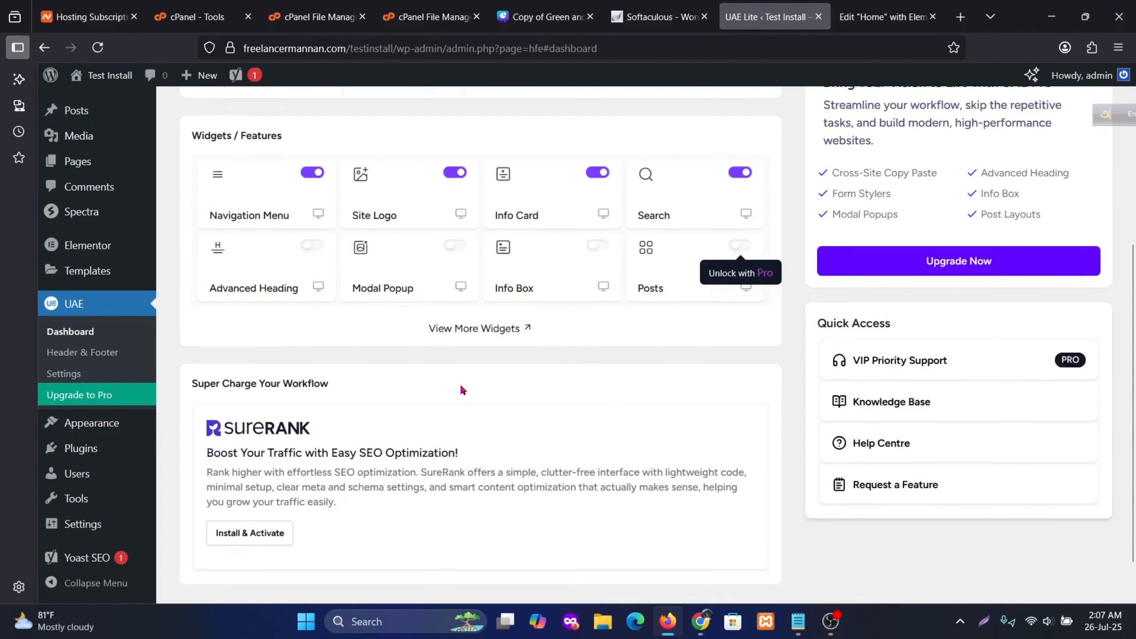
scroll(467, 379, up, 5)
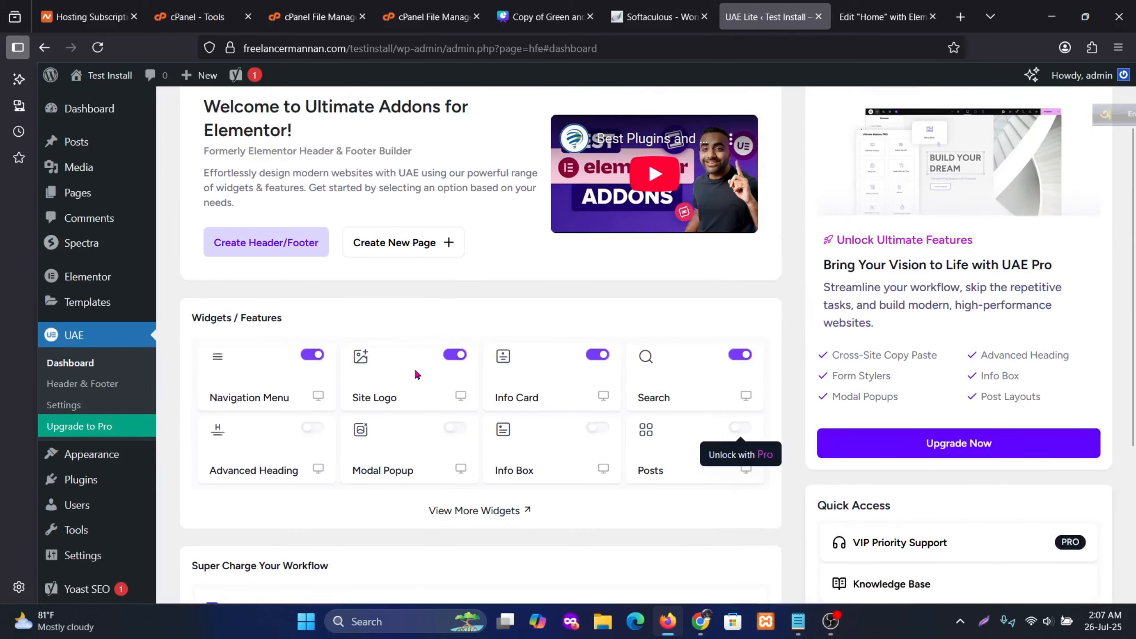
scroll(413, 366, up, 2)
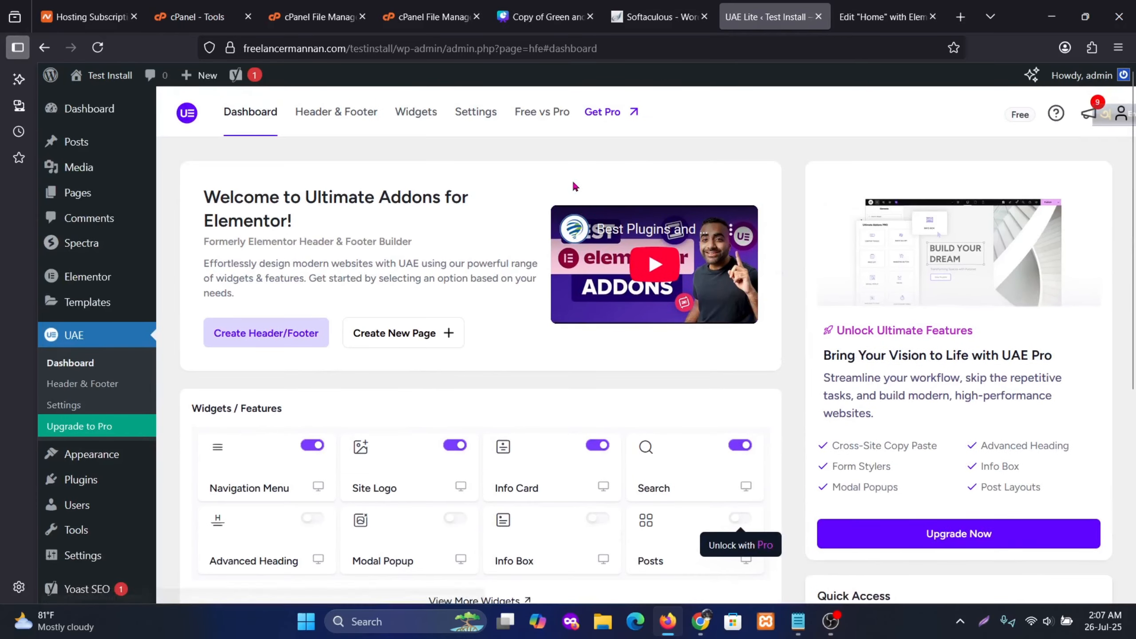
scroll(87, 433, down, 3)
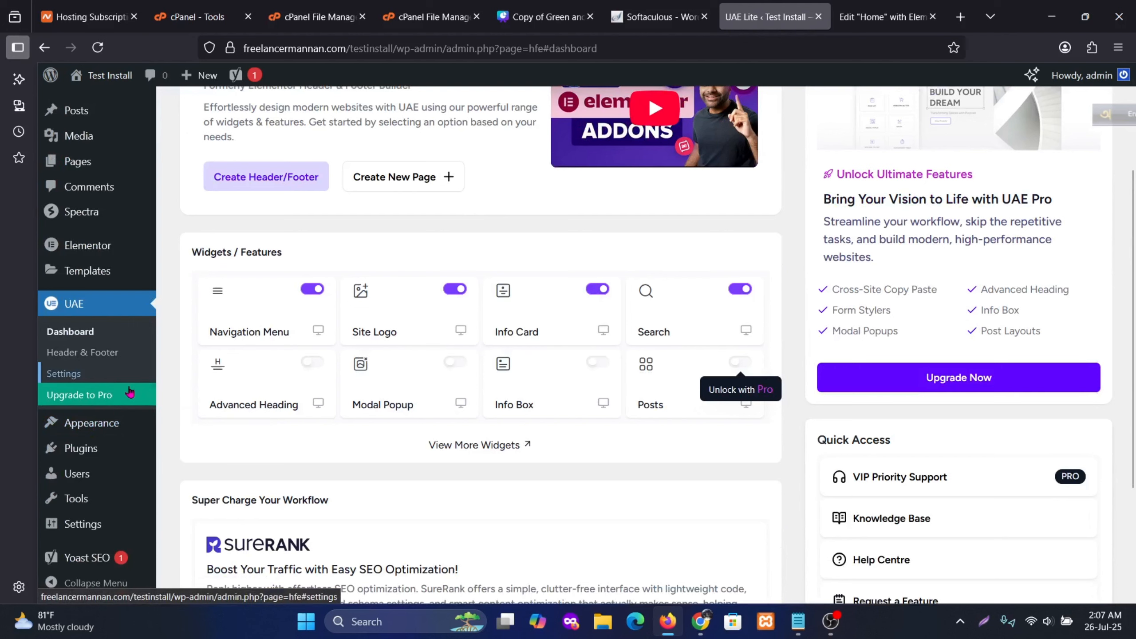
Activate ElementsKit Lite under Installed Plugins, then return to the Home page's Elementor editor
mouse_move(83, 460)
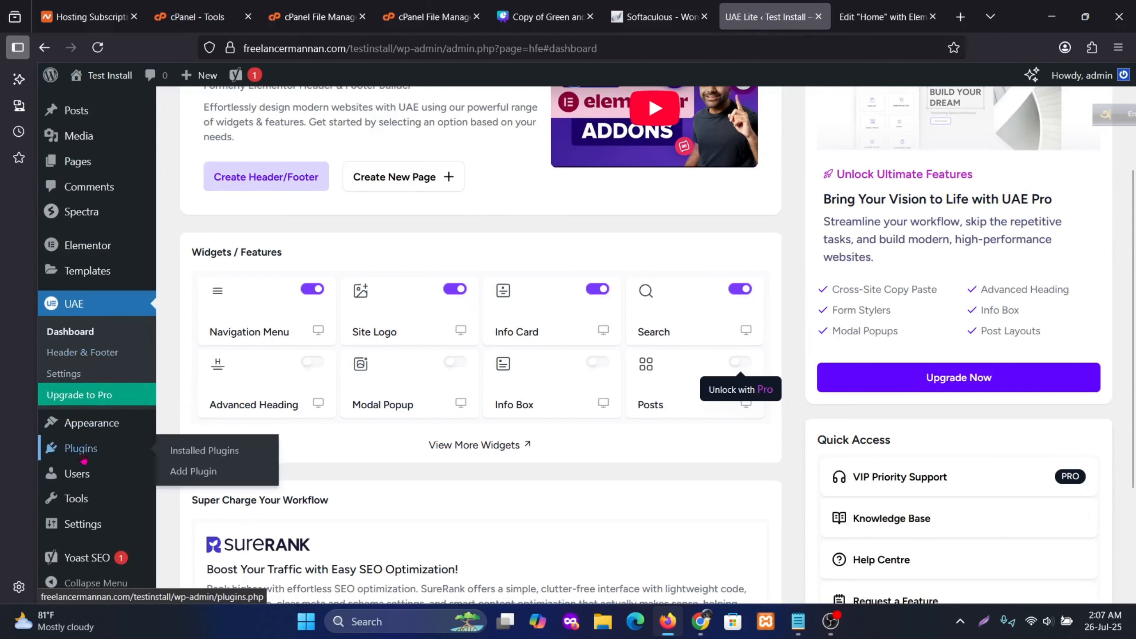
click(203, 450)
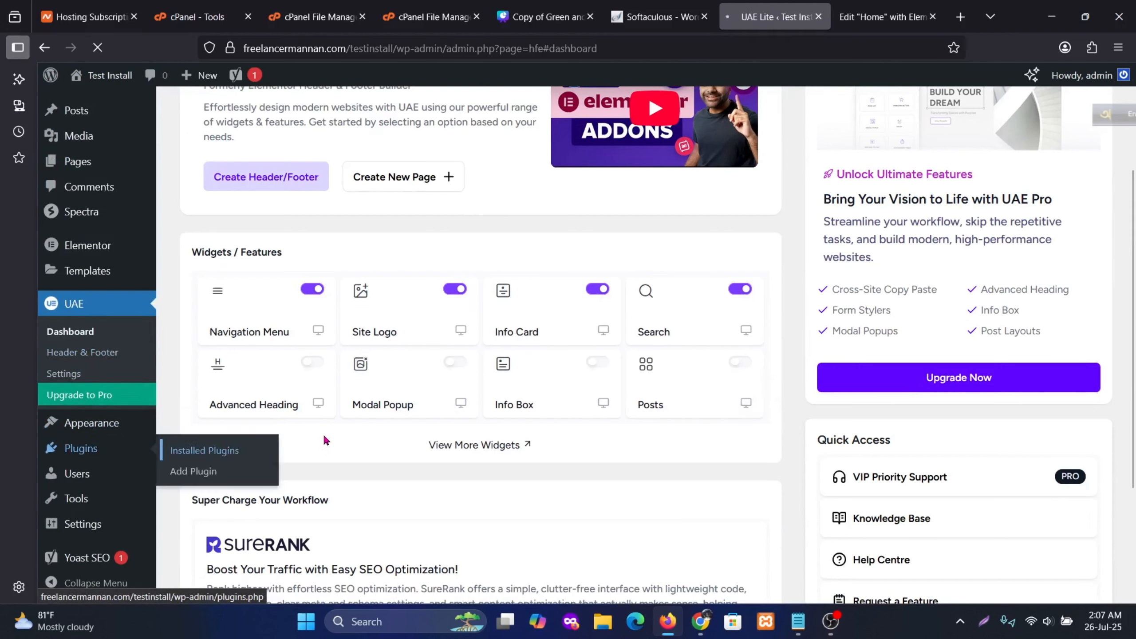
scroll(367, 425, down, 5)
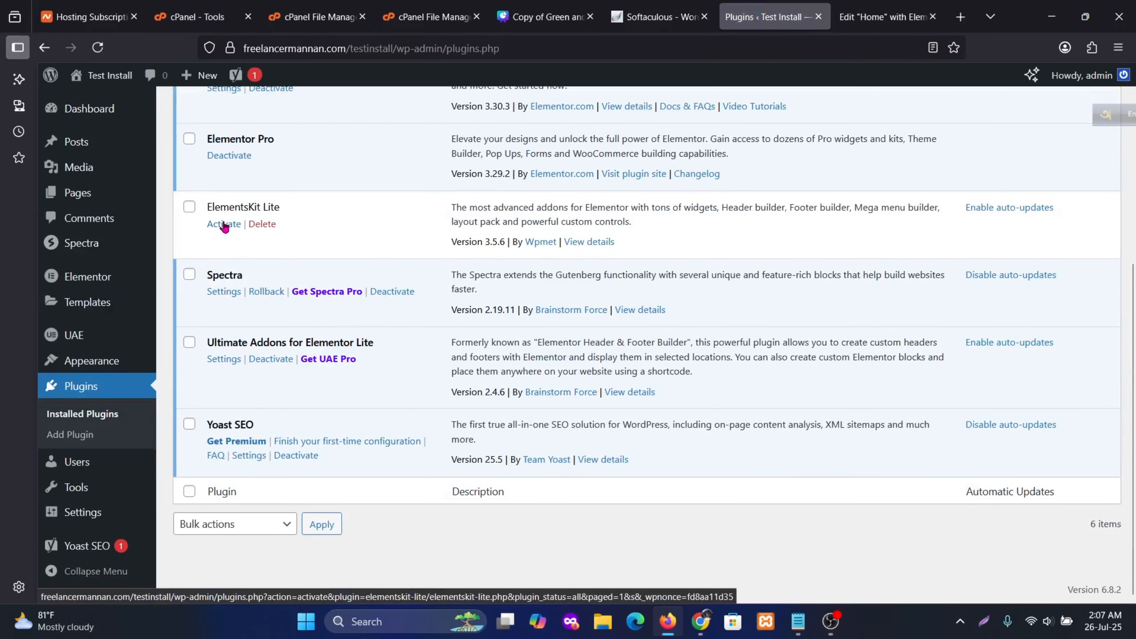
click(224, 224)
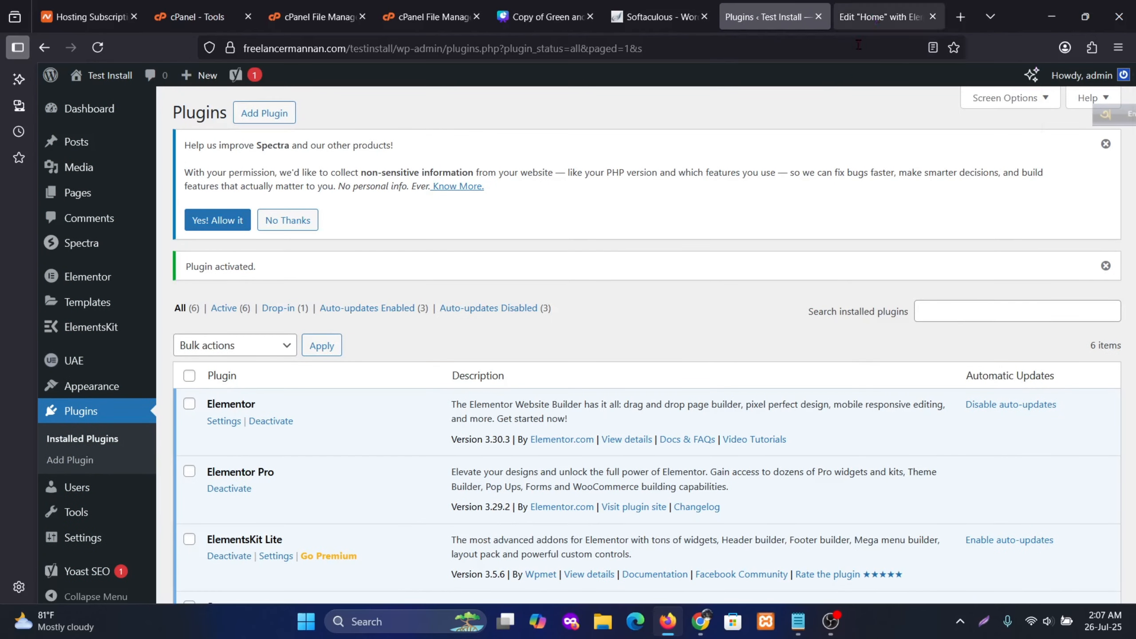
click(882, 16)
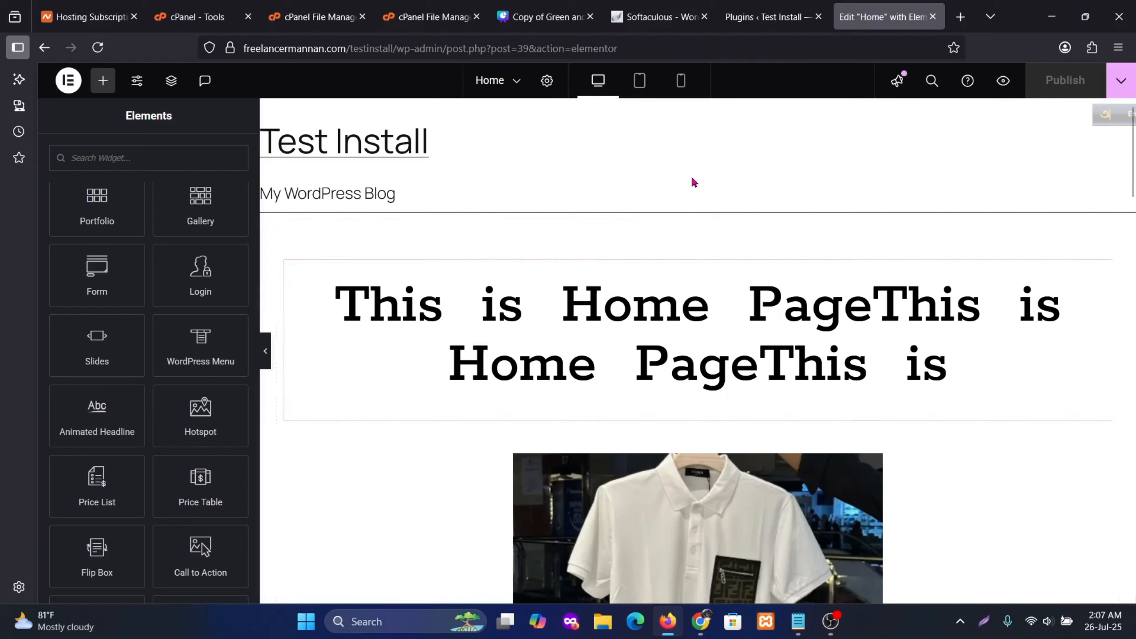
scroll(174, 289, down, 5)
scroll(179, 308, up, 10)
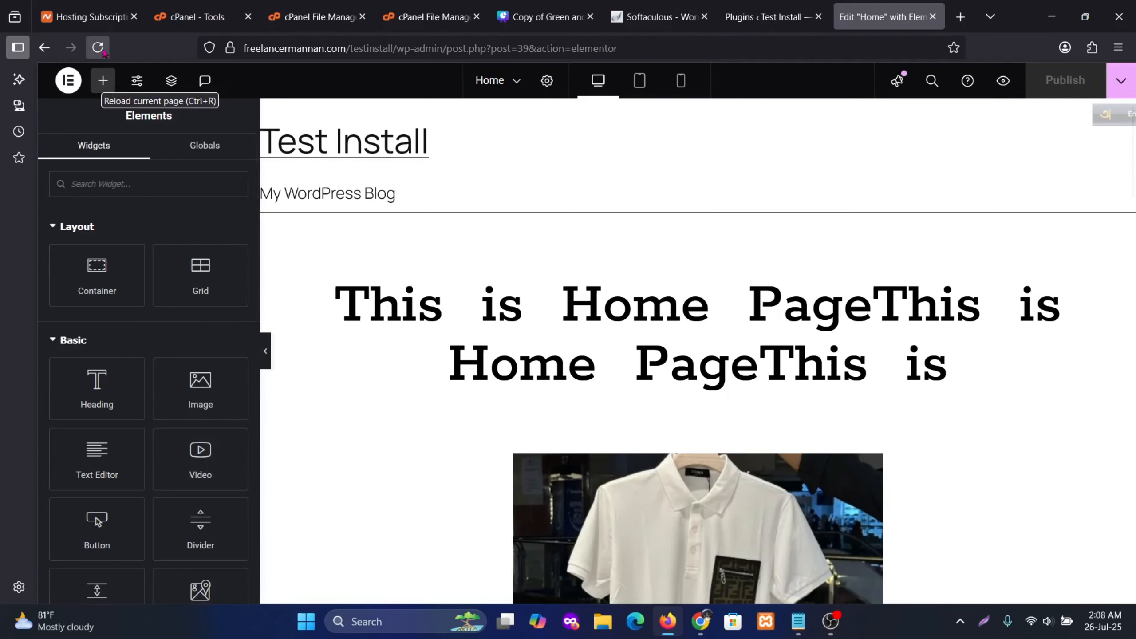
click(102, 51)
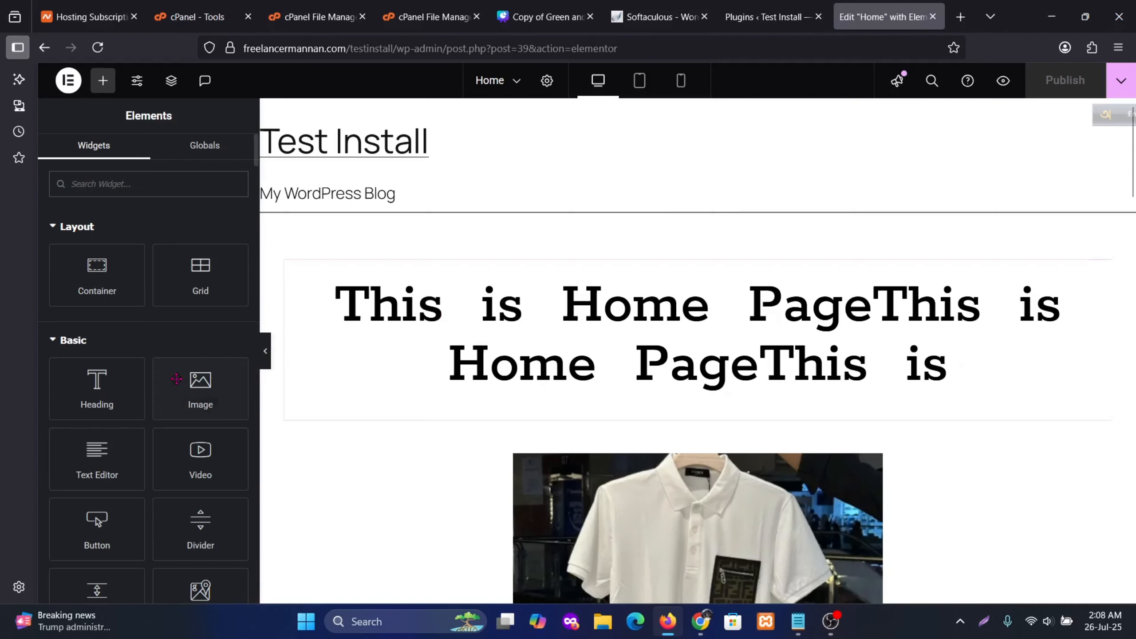
scroll(151, 381, down, 10)
scroll(151, 380, down, 15)
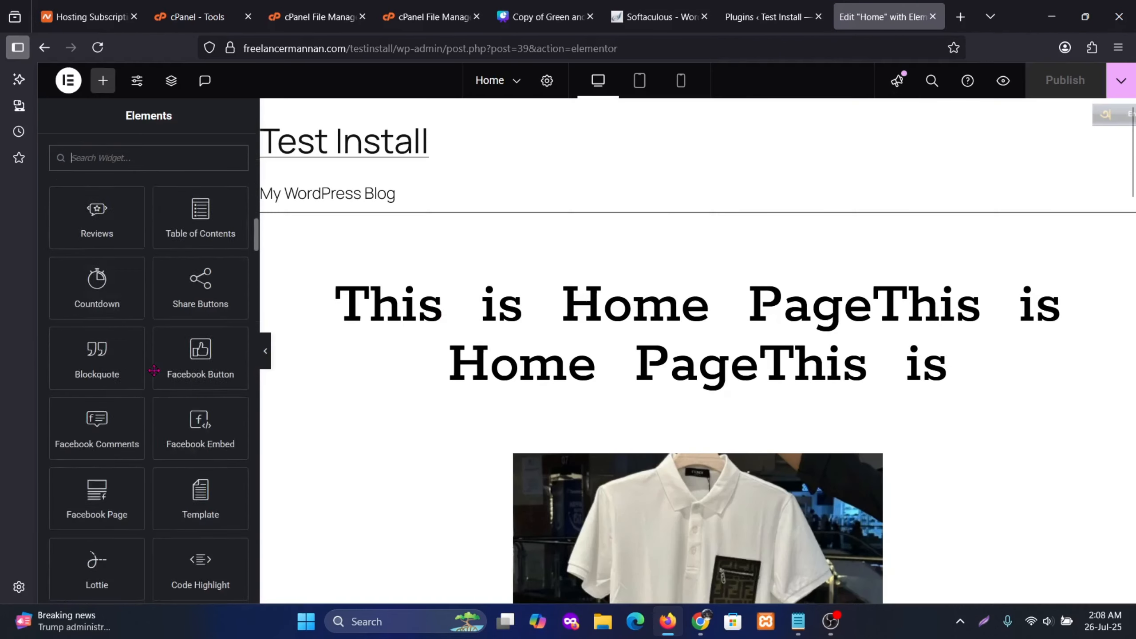
scroll(153, 369, down, 15)
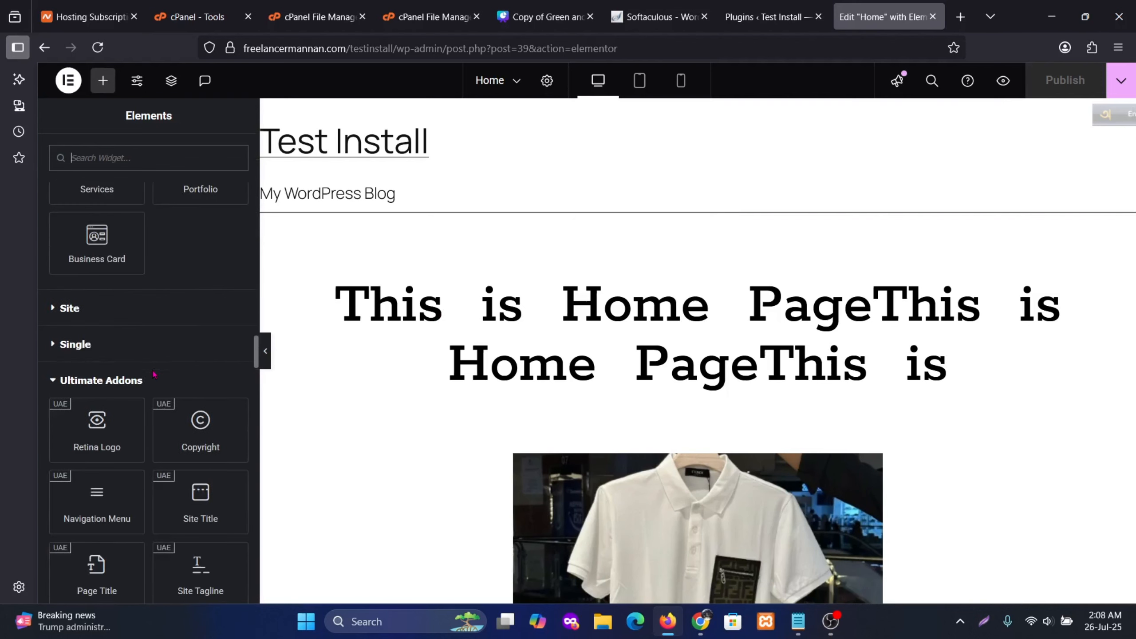
scroll(155, 367, down, 4)
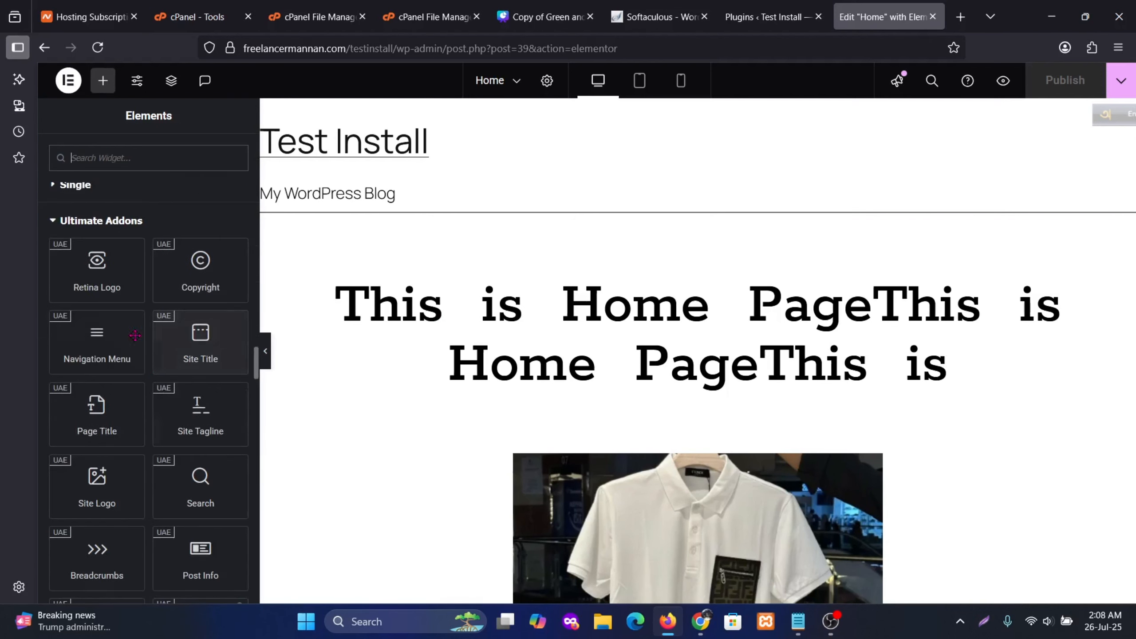
scroll(135, 335, up, 2)
scroll(137, 367, down, 4)
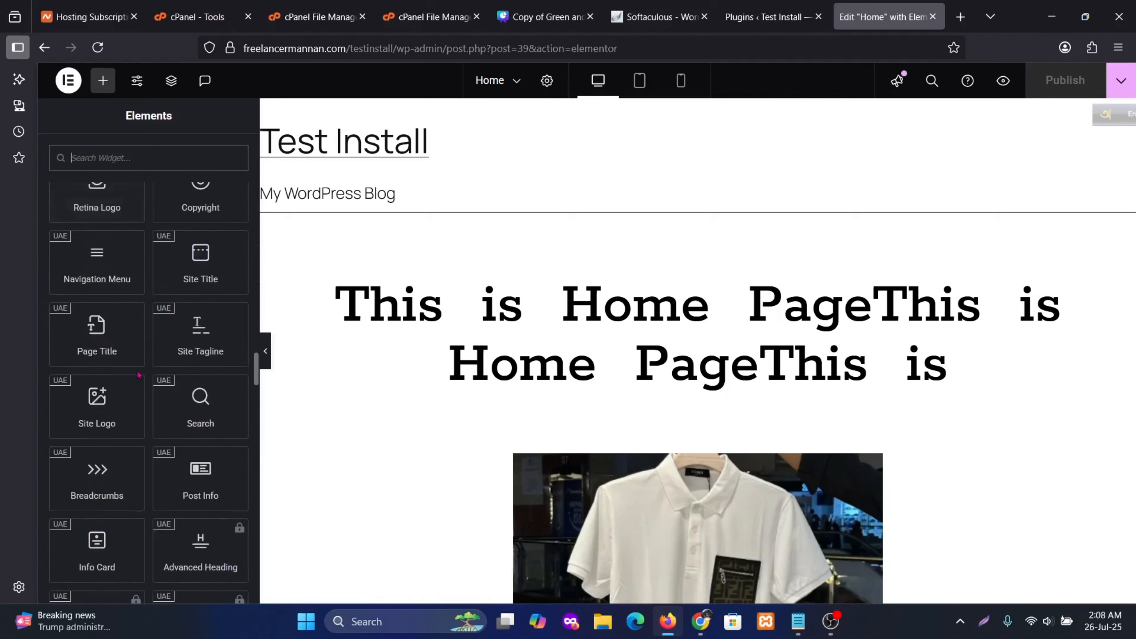
scroll(138, 375, down, 12)
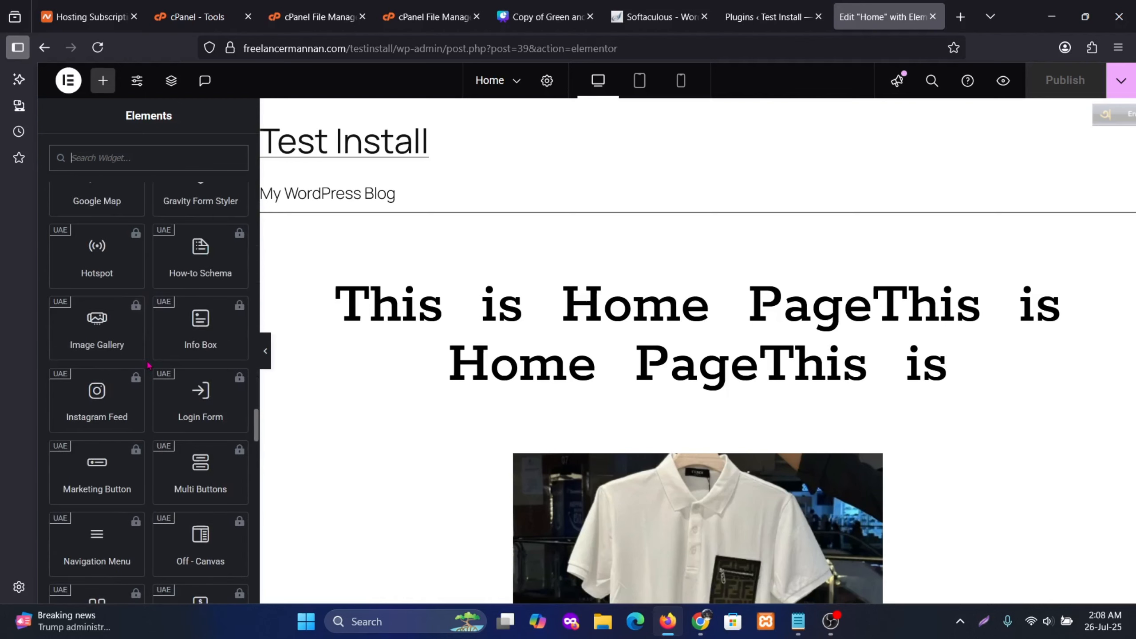
scroll(150, 364, down, 10)
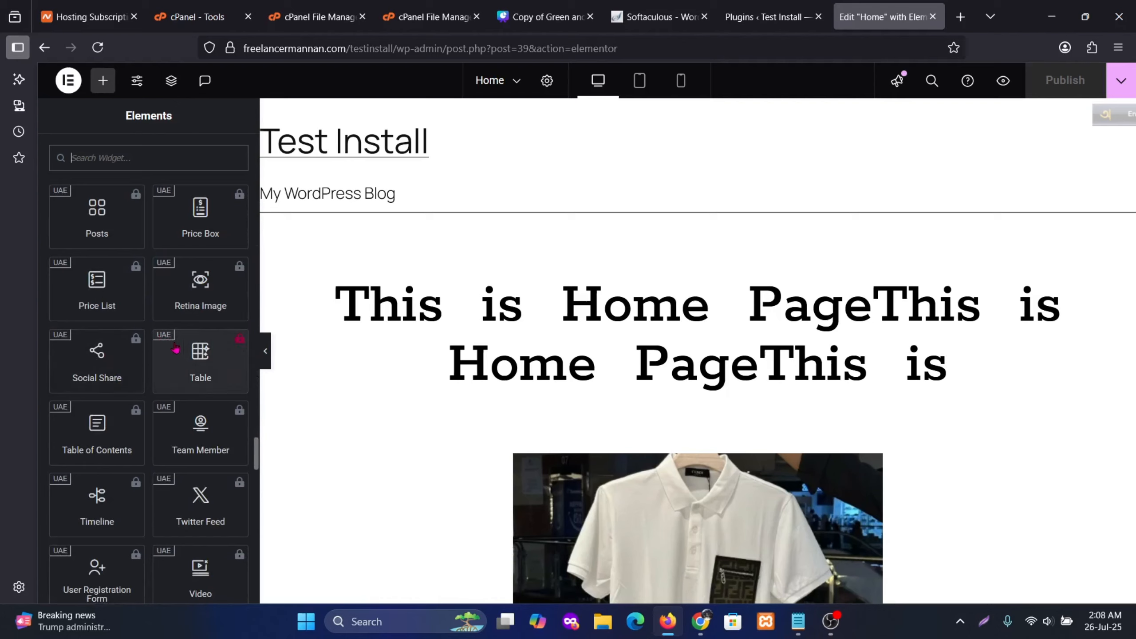
scroll(176, 353, down, 8)
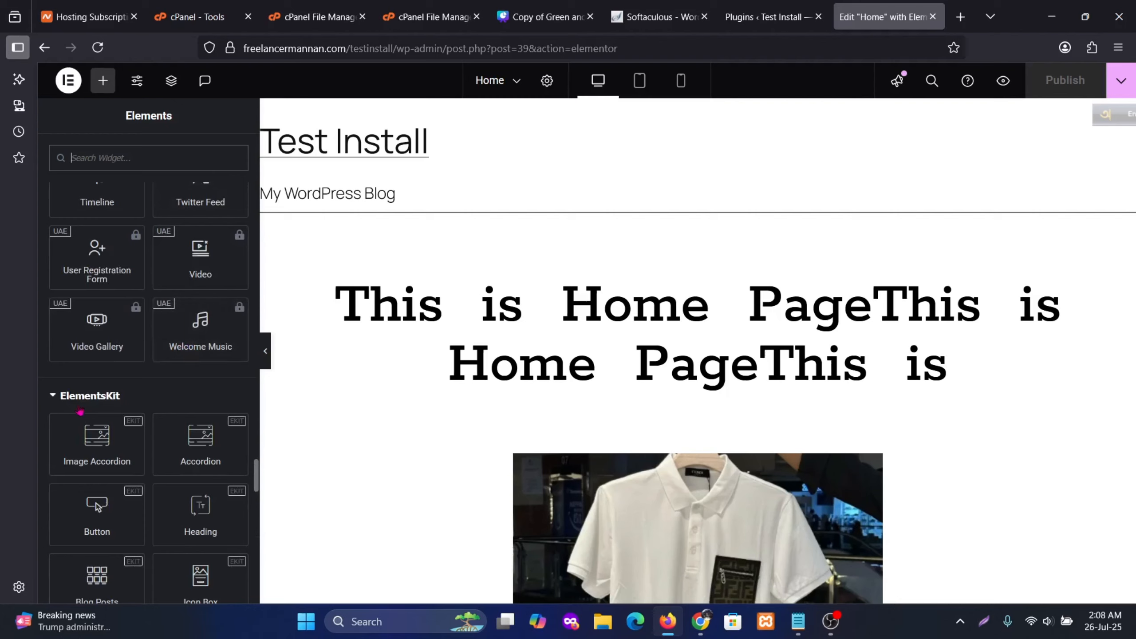
scroll(177, 470, down, 15)
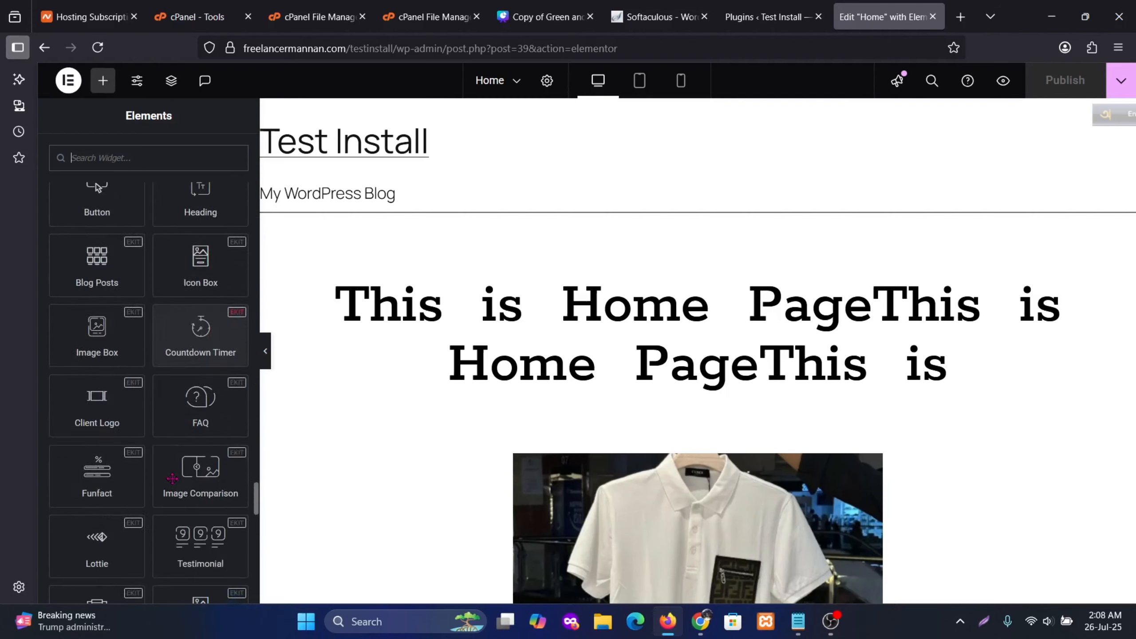
scroll(173, 478, down, 20)
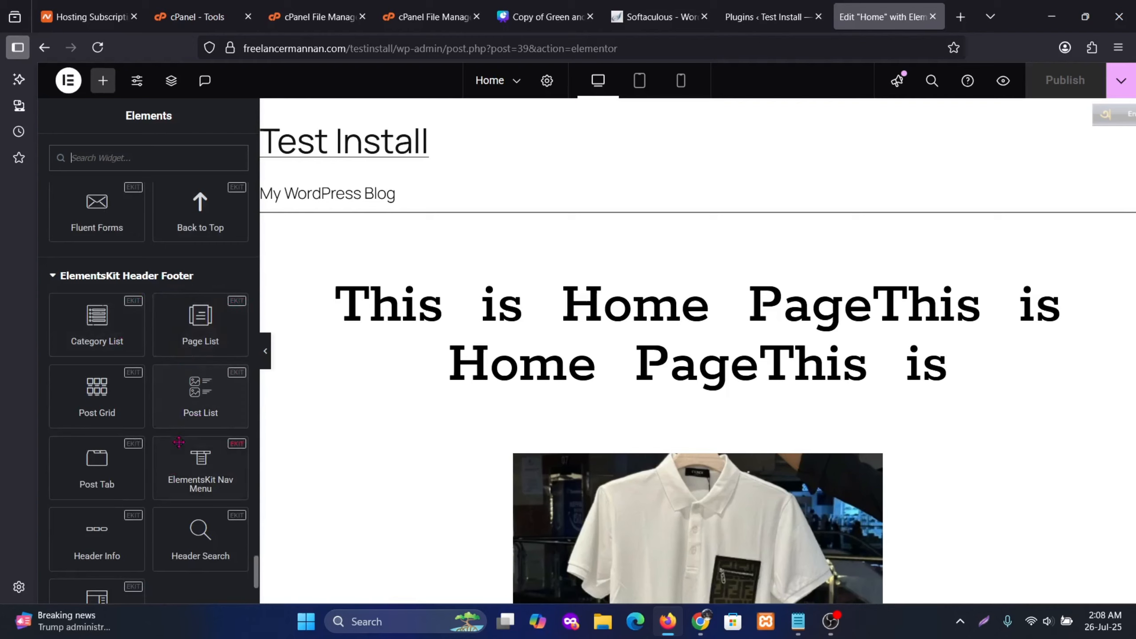
scroll(178, 442, up, 20)
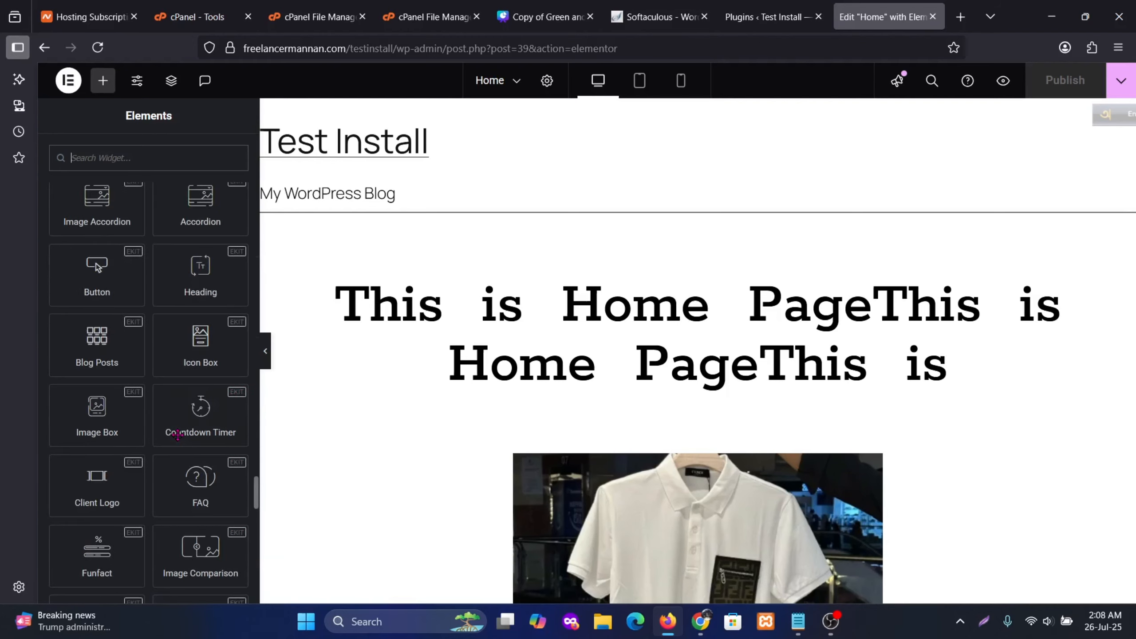
scroll(178, 434, up, 10)
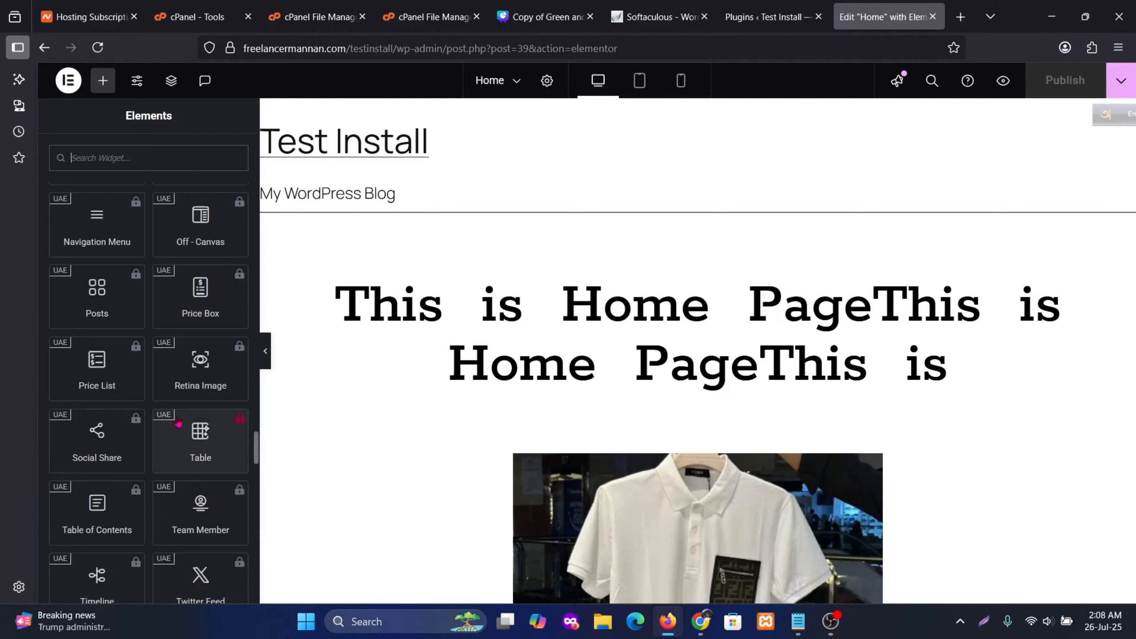
scroll(183, 420, up, 5)
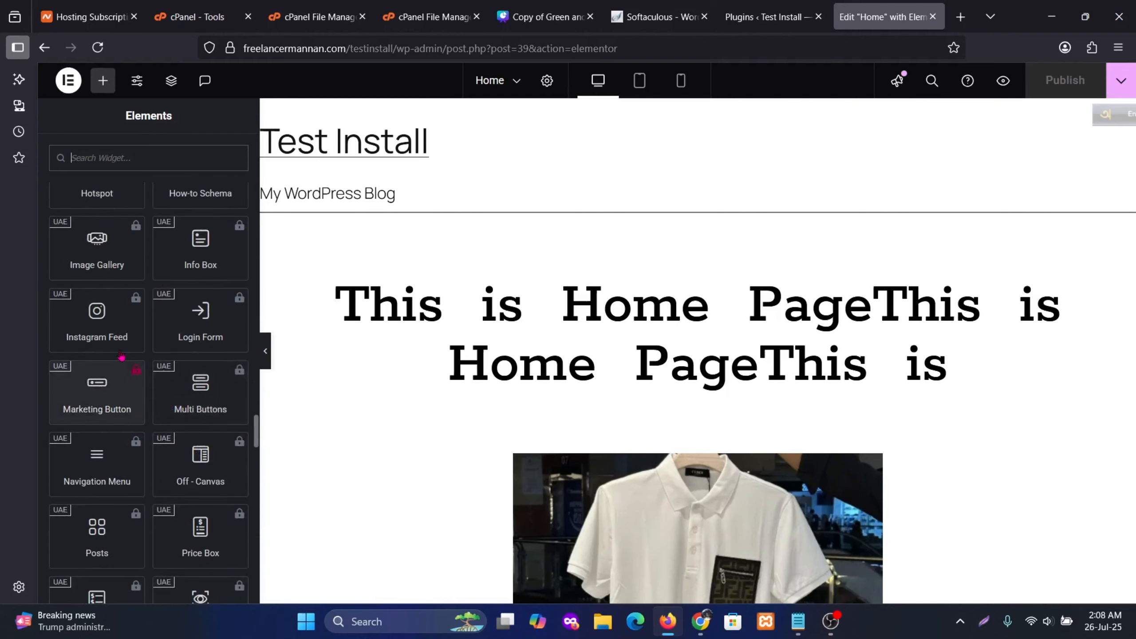
scroll(116, 348, up, 15)
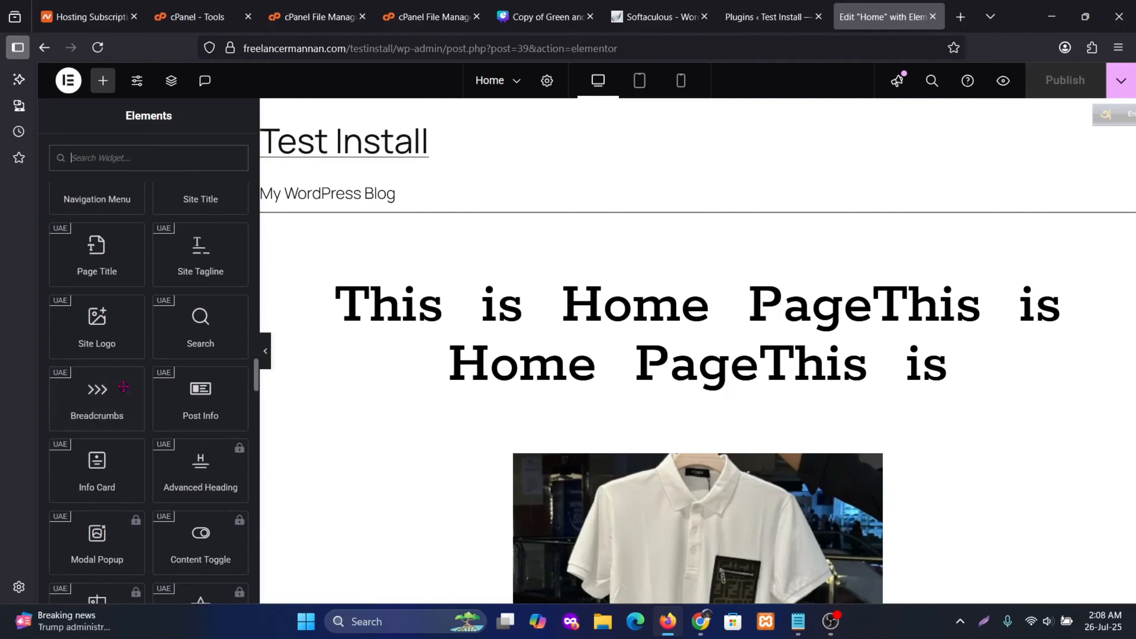
scroll(202, 330, up, 5)
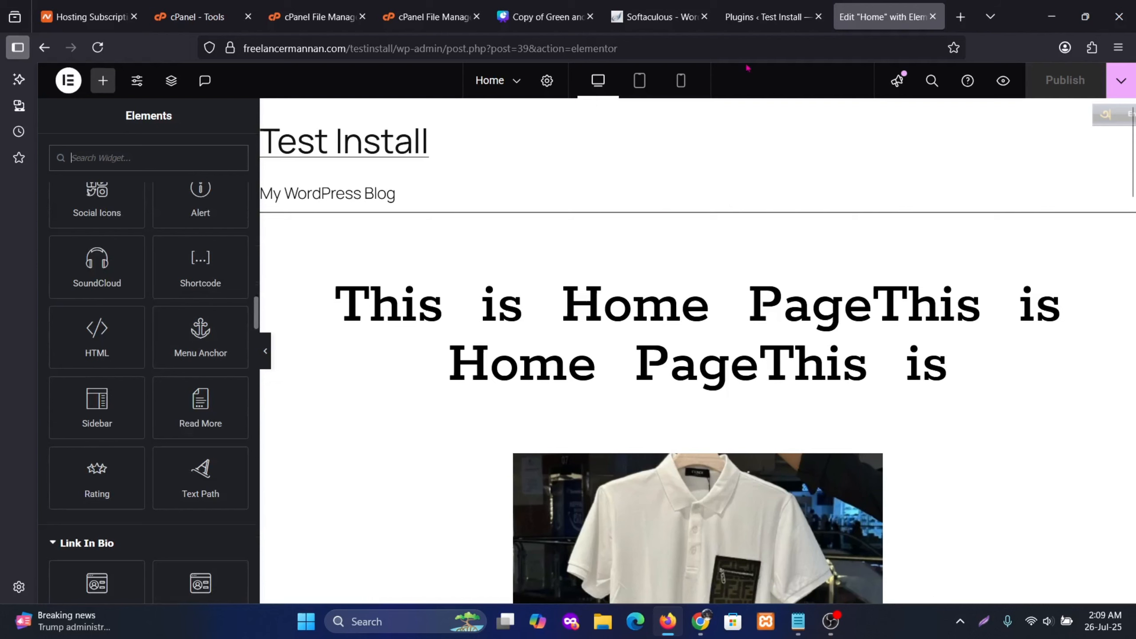
Open UAE's Header & Footer Builder template list from the WordPress admin sidebar
click(761, 16)
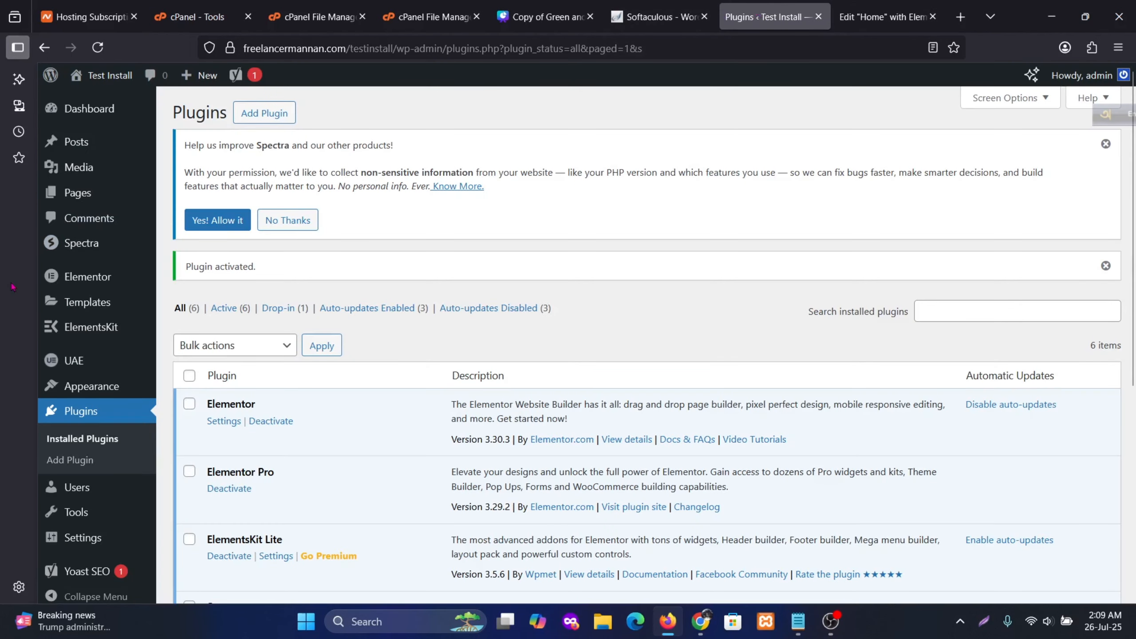
mouse_move(78, 368)
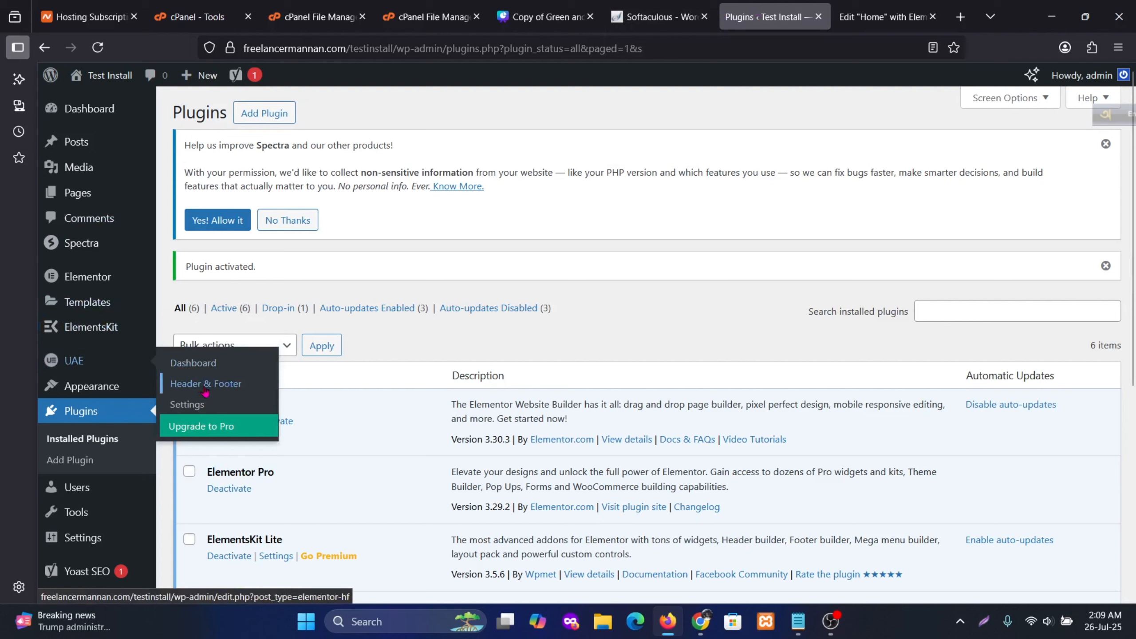
click(232, 389)
click(247, 386)
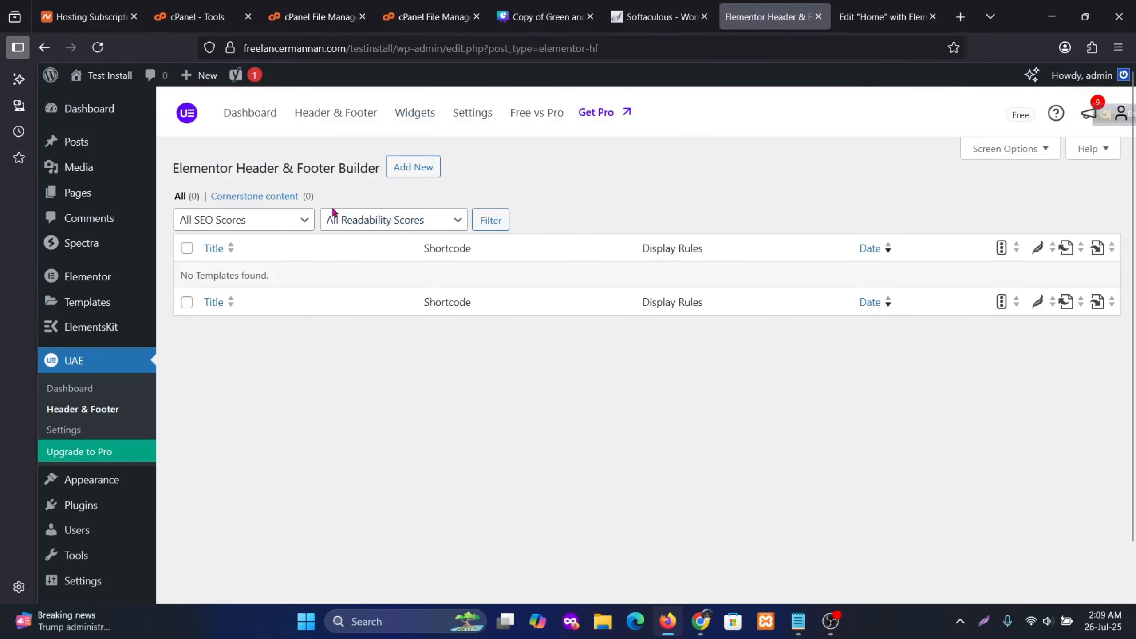
Start a new Header-type template displayed on the Entire Website
click(416, 169)
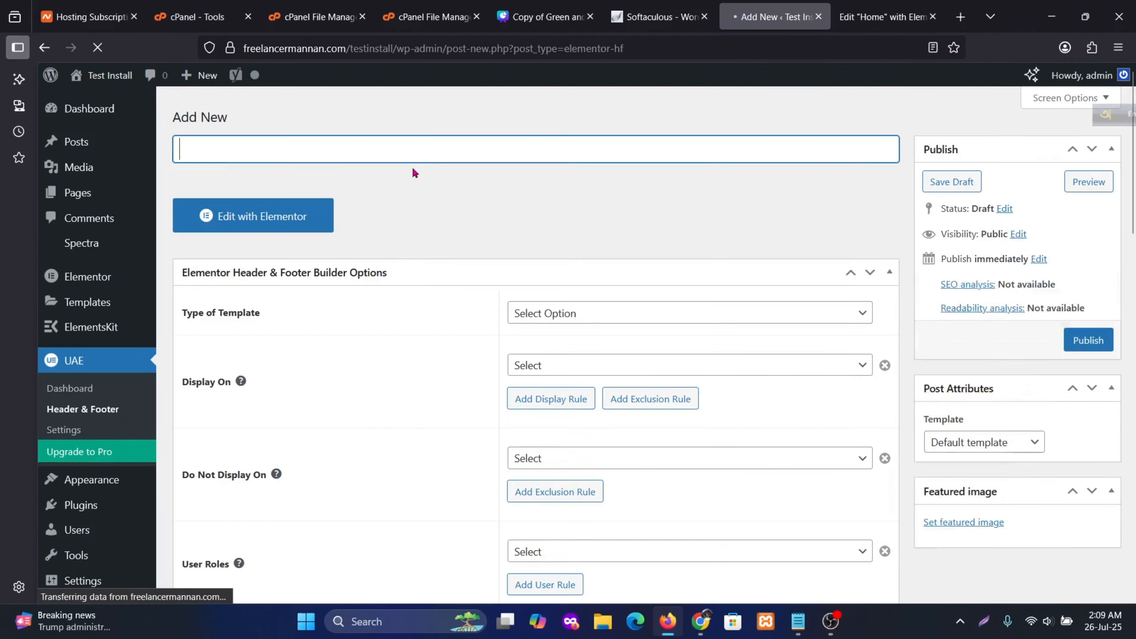
scroll(345, 364, down, 2)
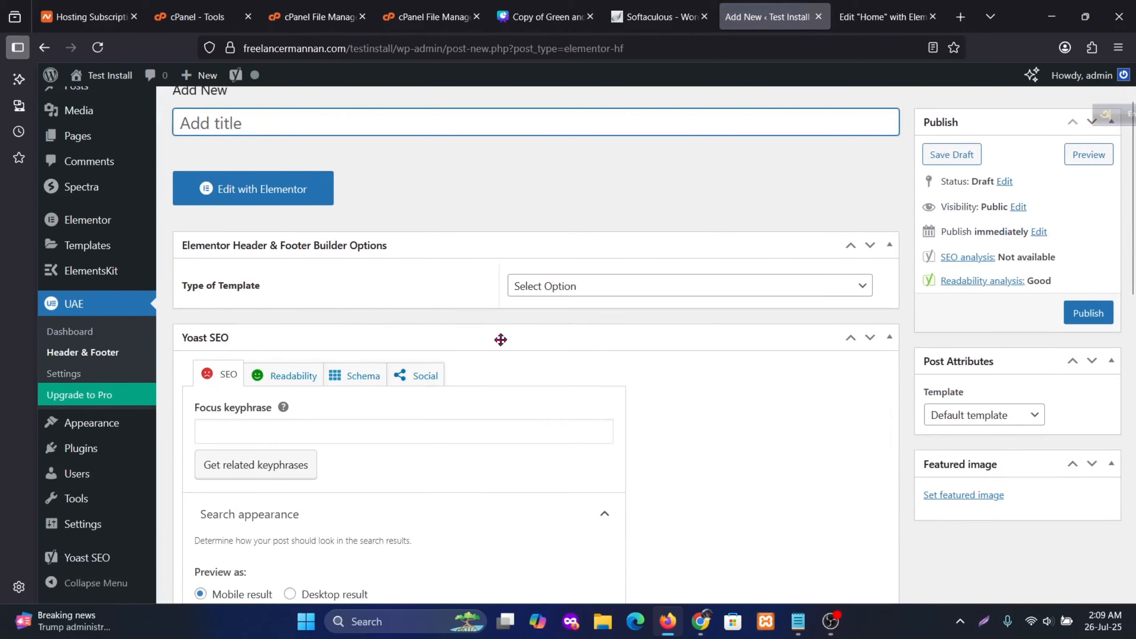
click(590, 294)
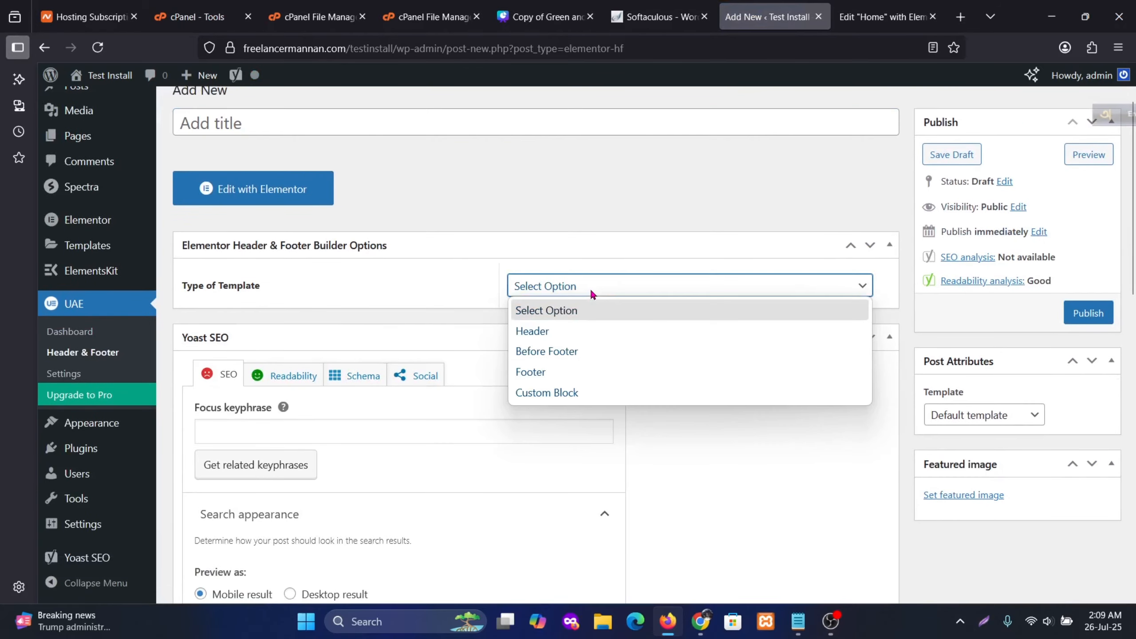
click(541, 330)
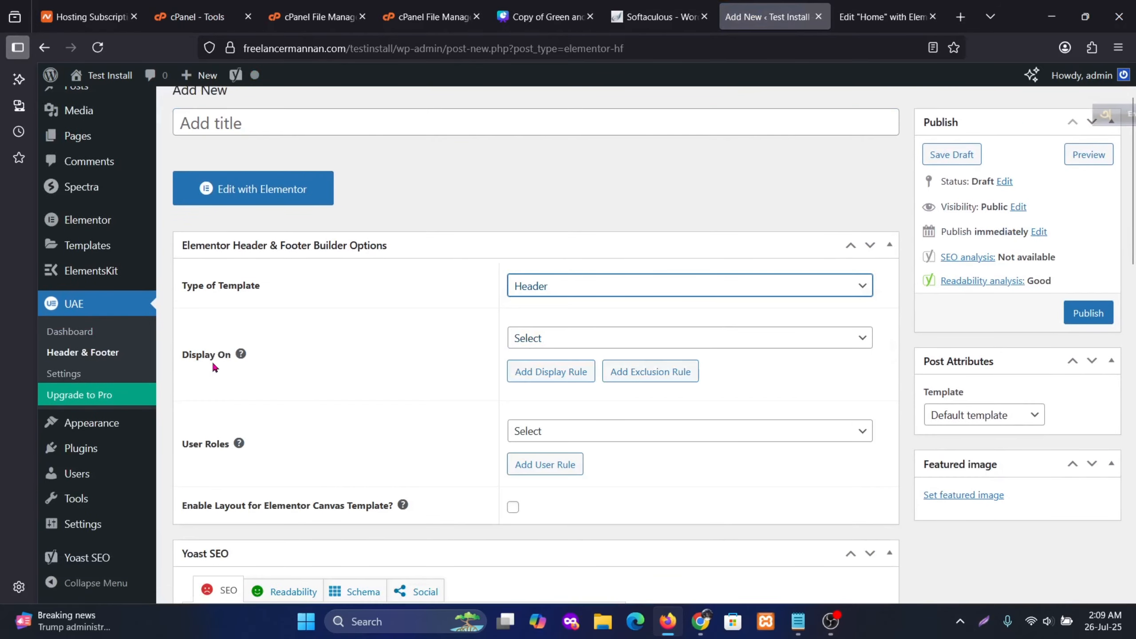
click(590, 342)
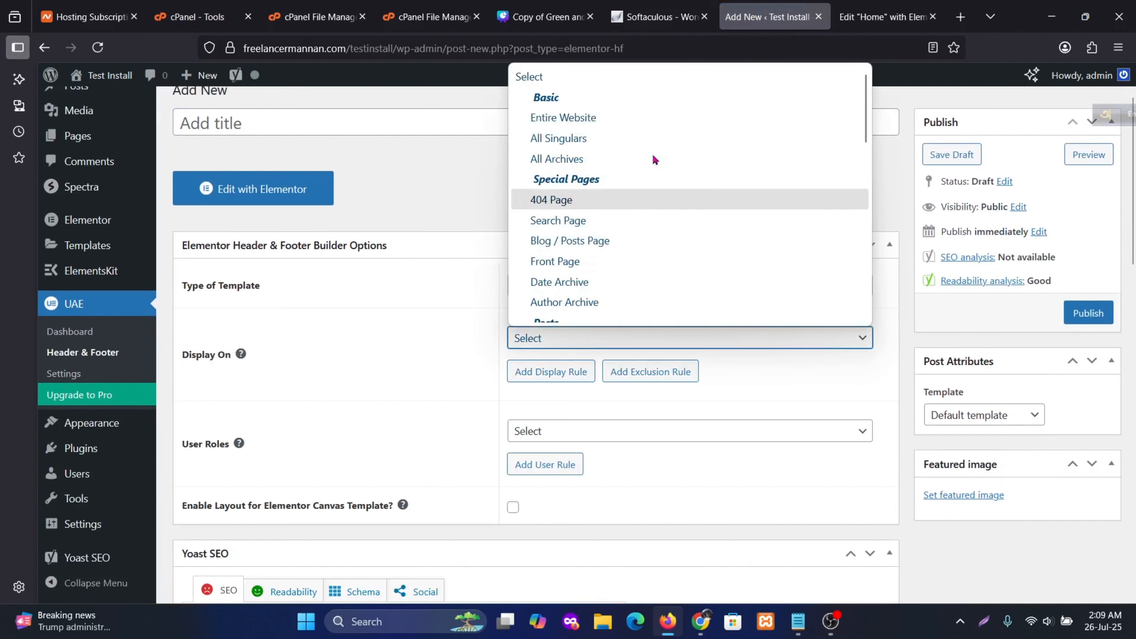
click(594, 125)
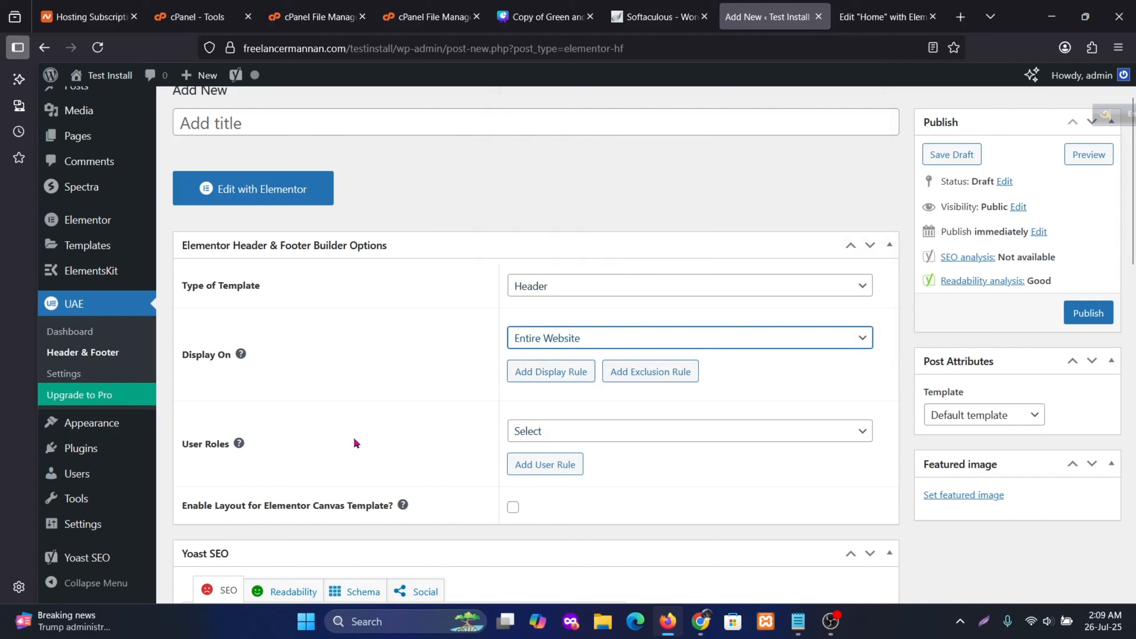
Show it to All user roles, use the Elementor Full Width template, and publish
click(552, 432)
click(549, 204)
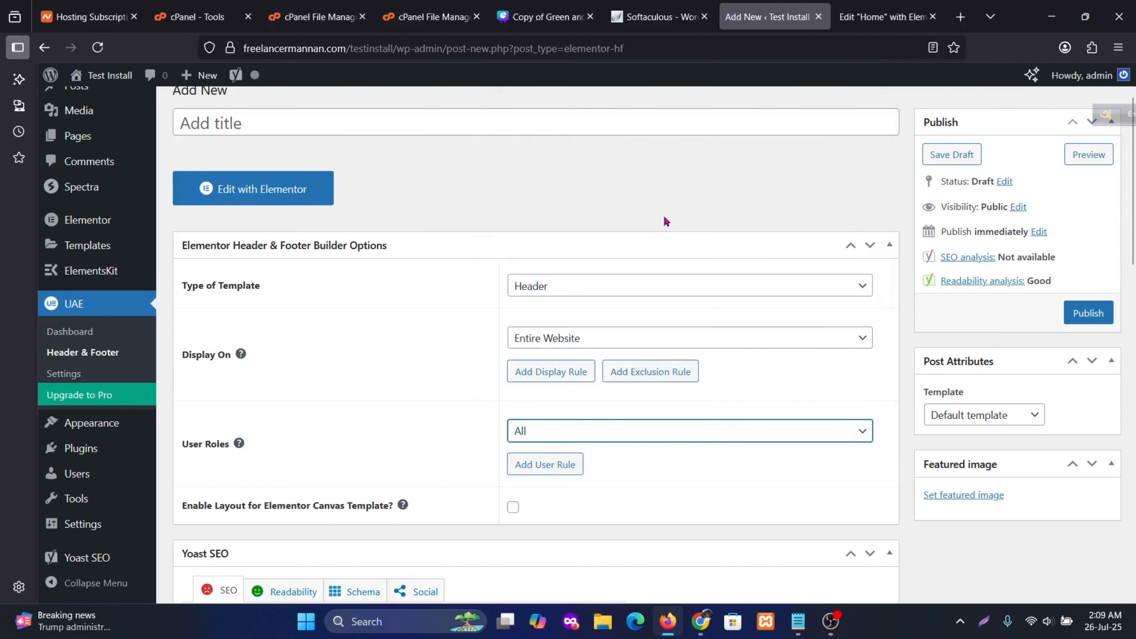
scroll(430, 417, down, 2)
scroll(423, 396, up, 2)
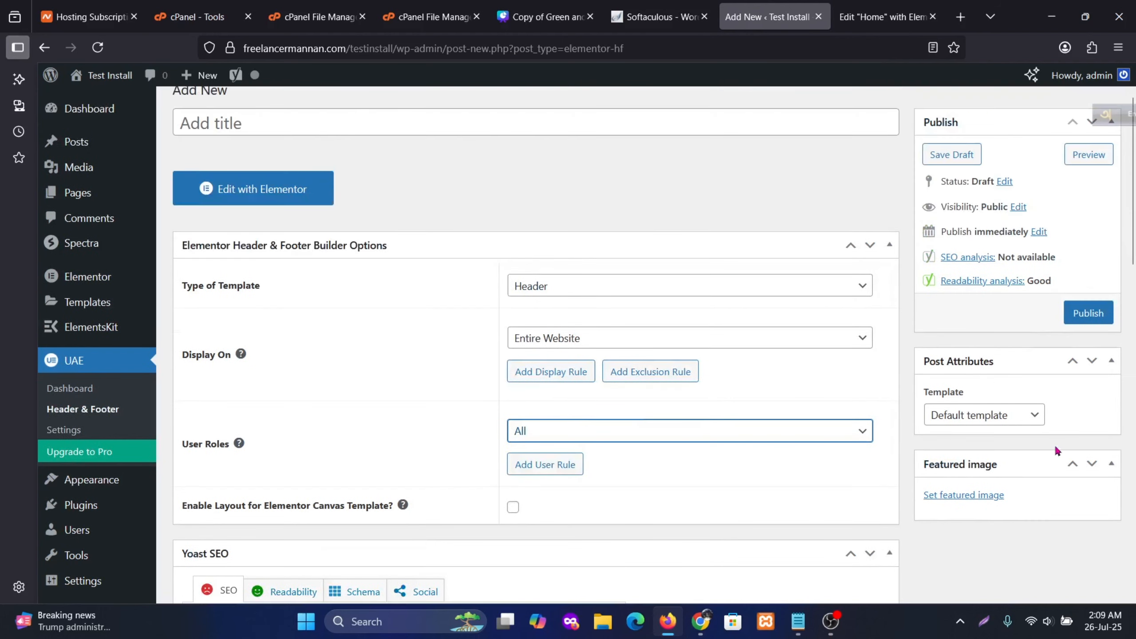
click(1030, 425)
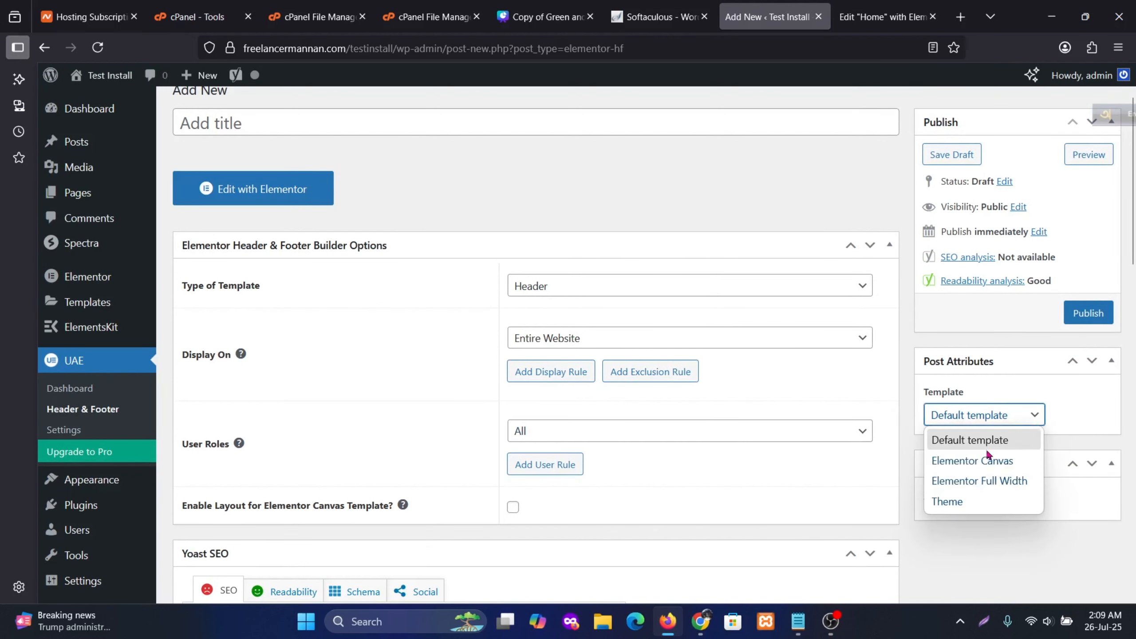
click(950, 490)
click(1088, 313)
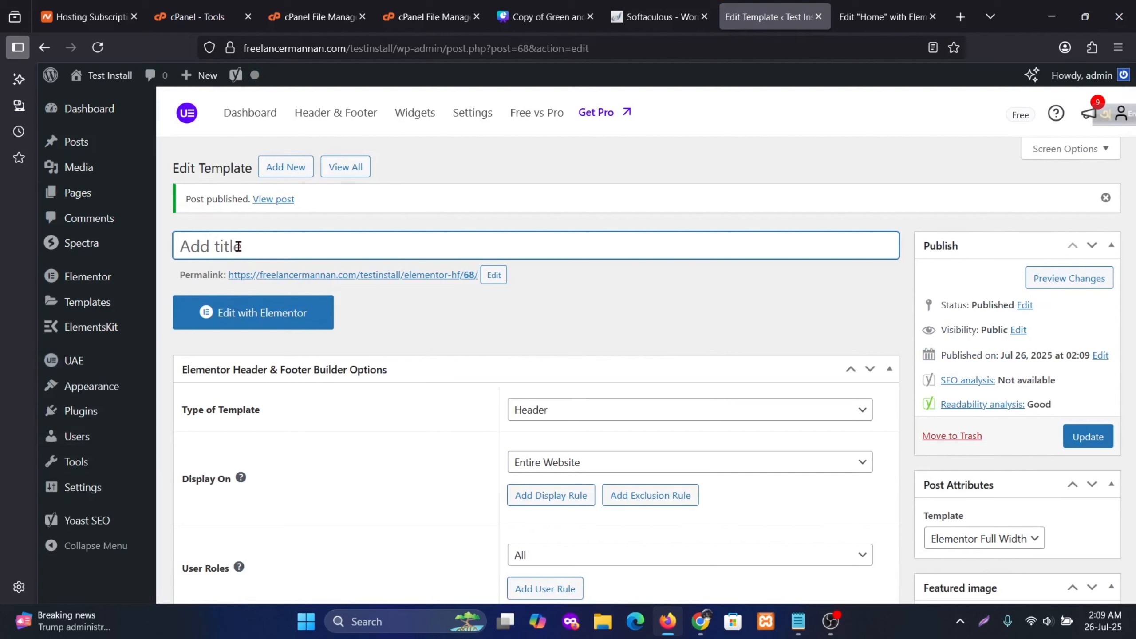
Title the template 'Header', change its permalink slug from 68 to 'header', and update
text(Header)
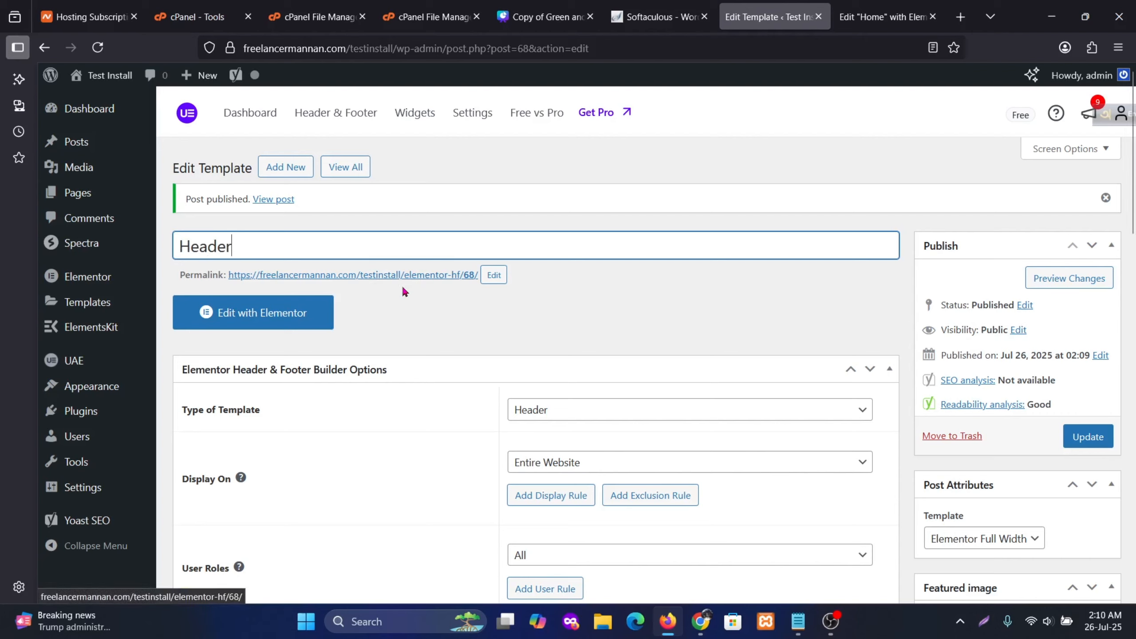
click(494, 274)
drag(536, 278, 455, 271)
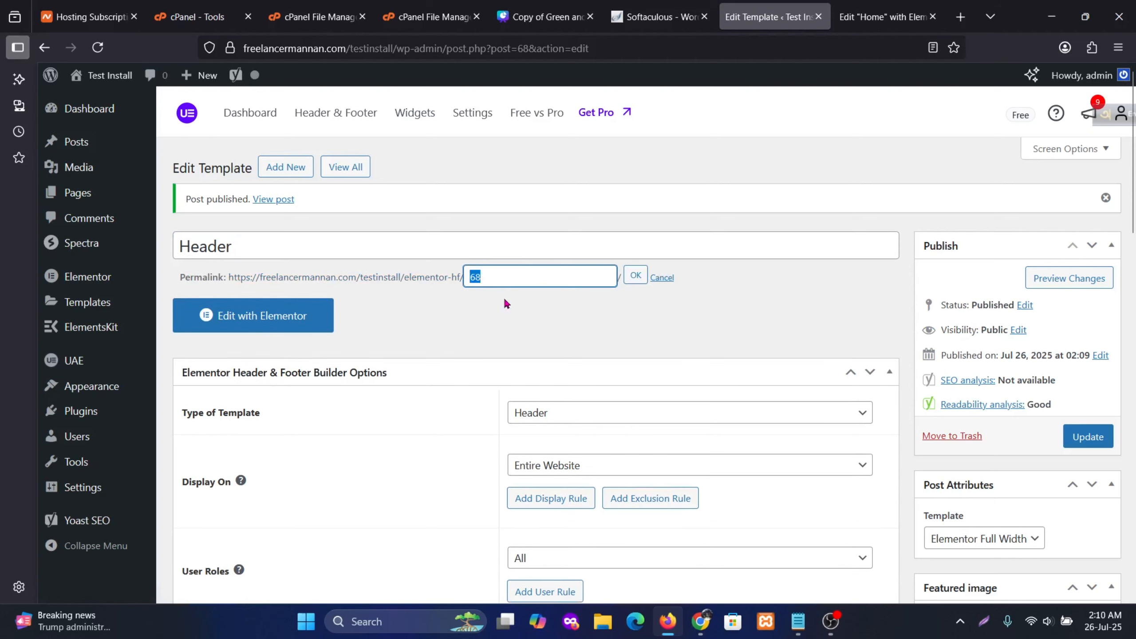
text(header)
click(634, 274)
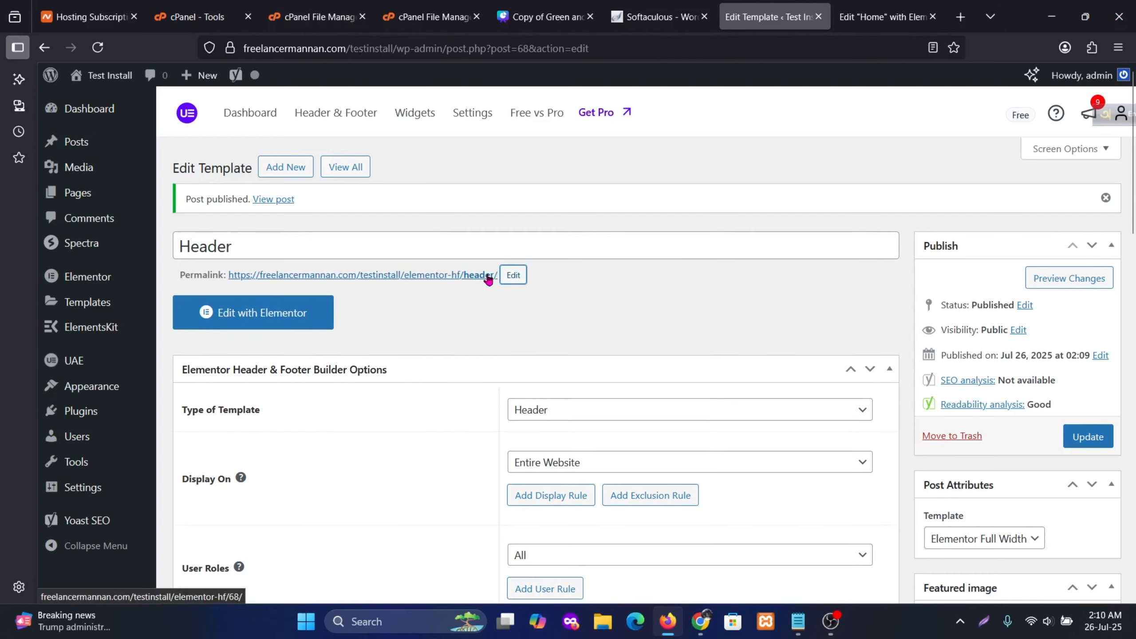
click(1074, 437)
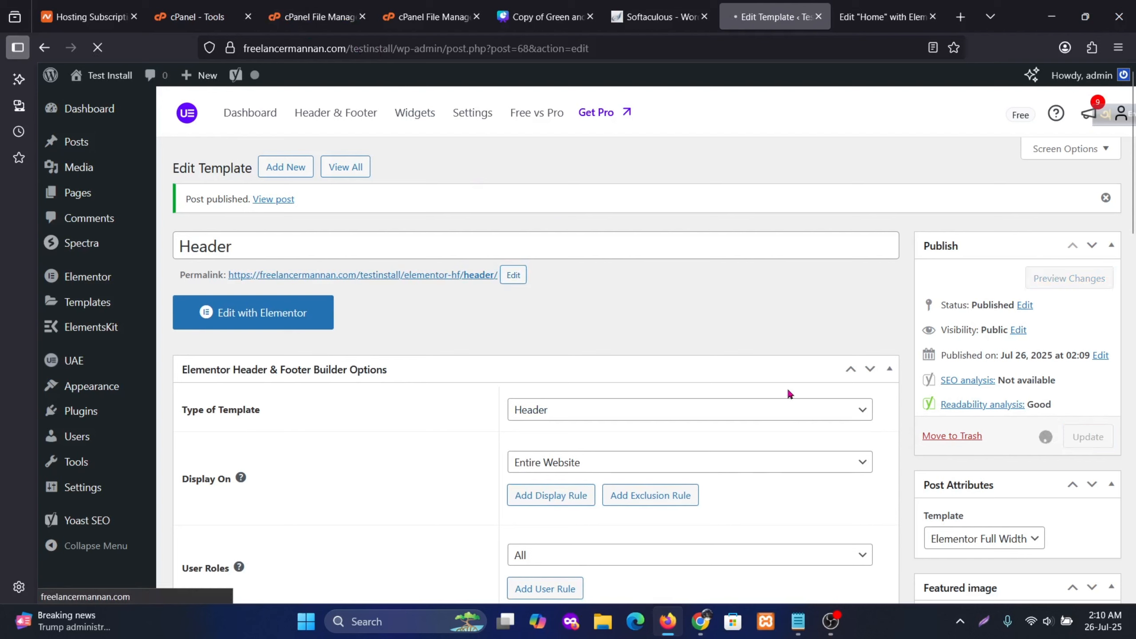
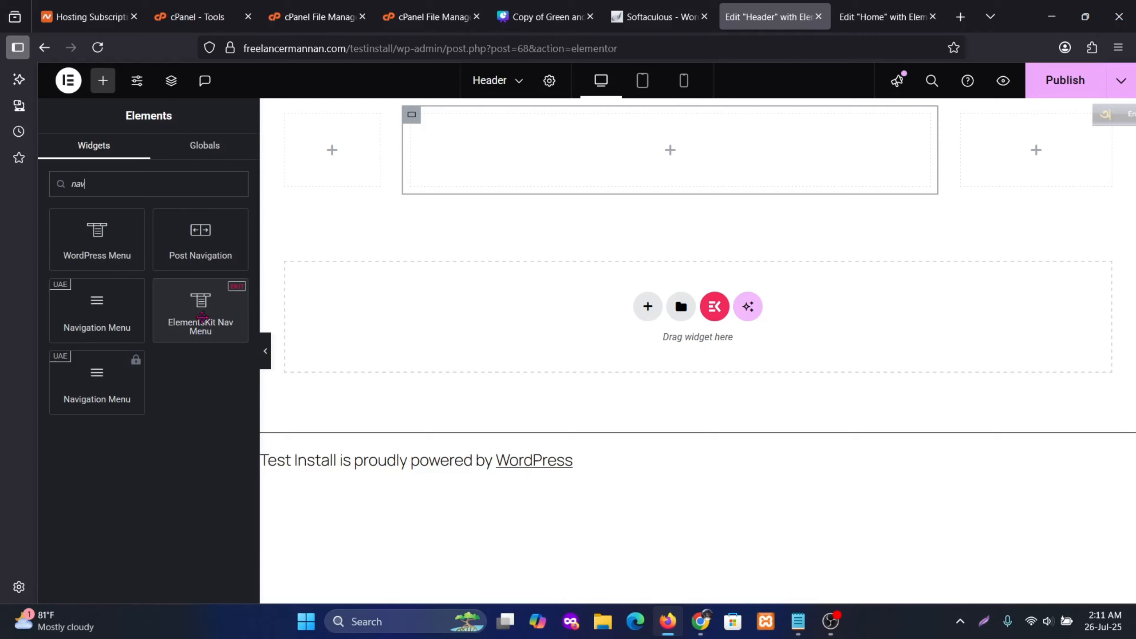
Add an ElementsKit Nav Menu to the middle column and an Image to the left column
drag(202, 317, 655, 152)
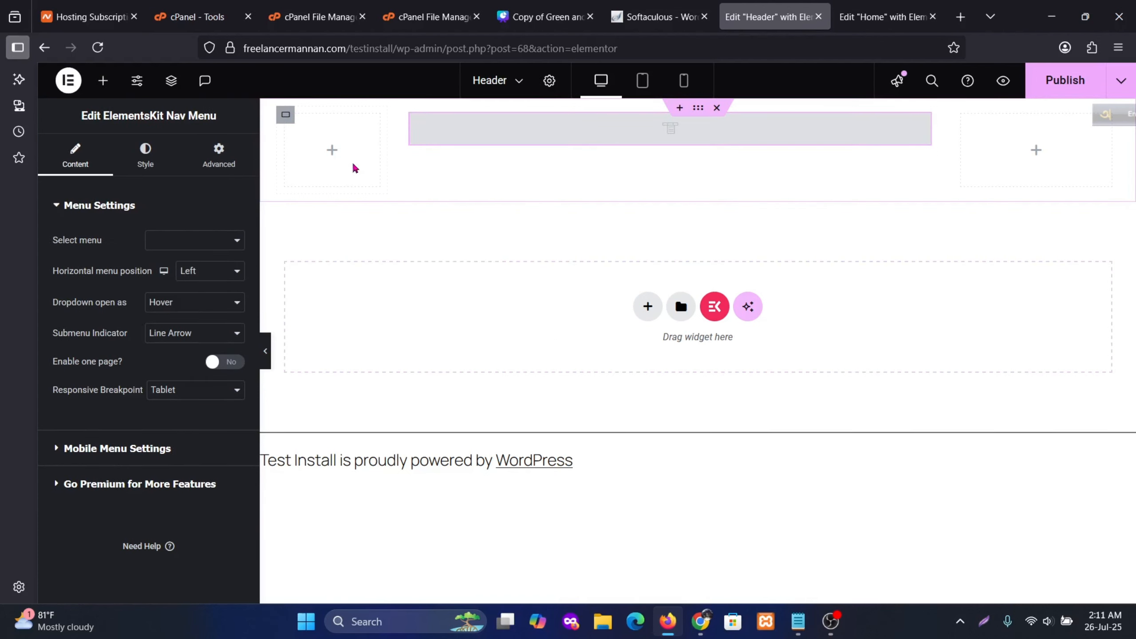
click(333, 151)
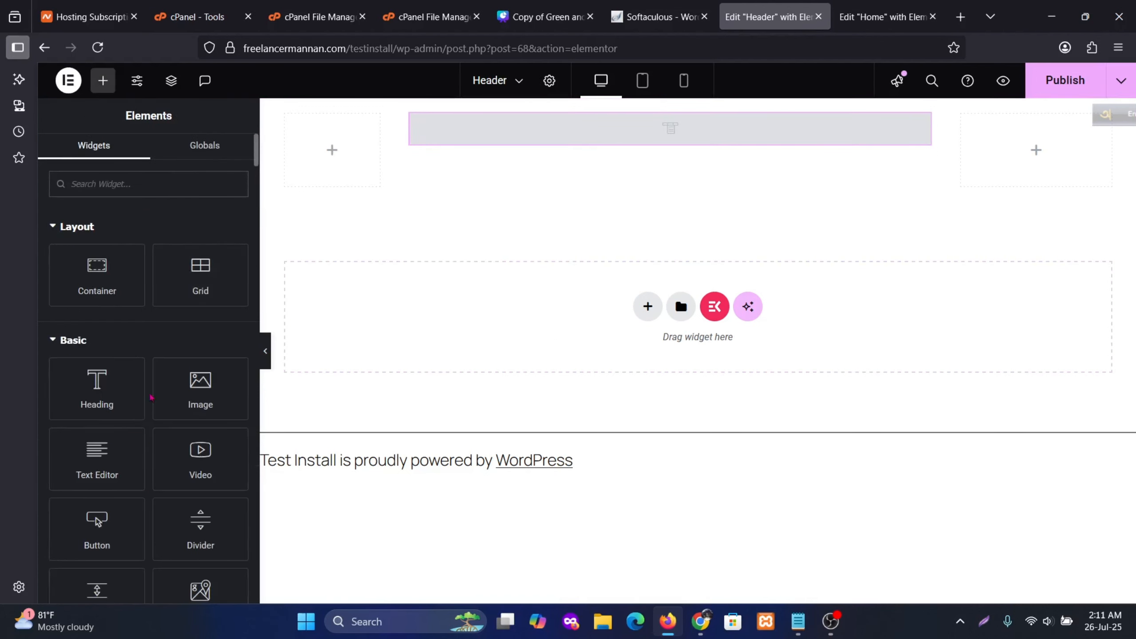
drag(215, 395, 332, 148)
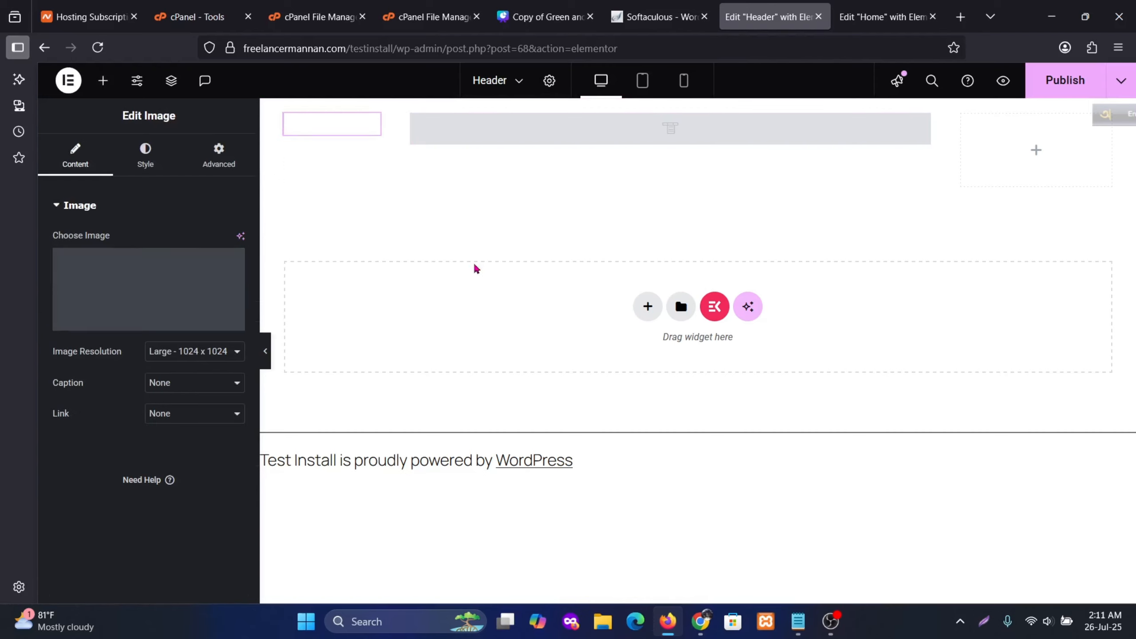
Add a Click here button to the right column and set its position to Right
click(1037, 150)
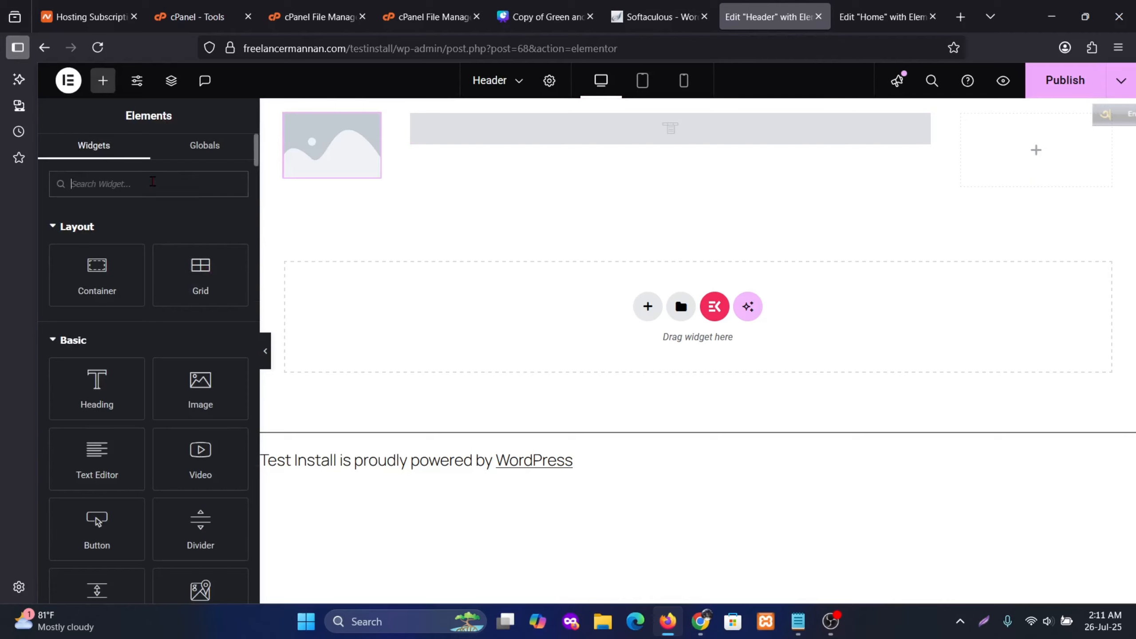
drag(101, 523, 1082, 158)
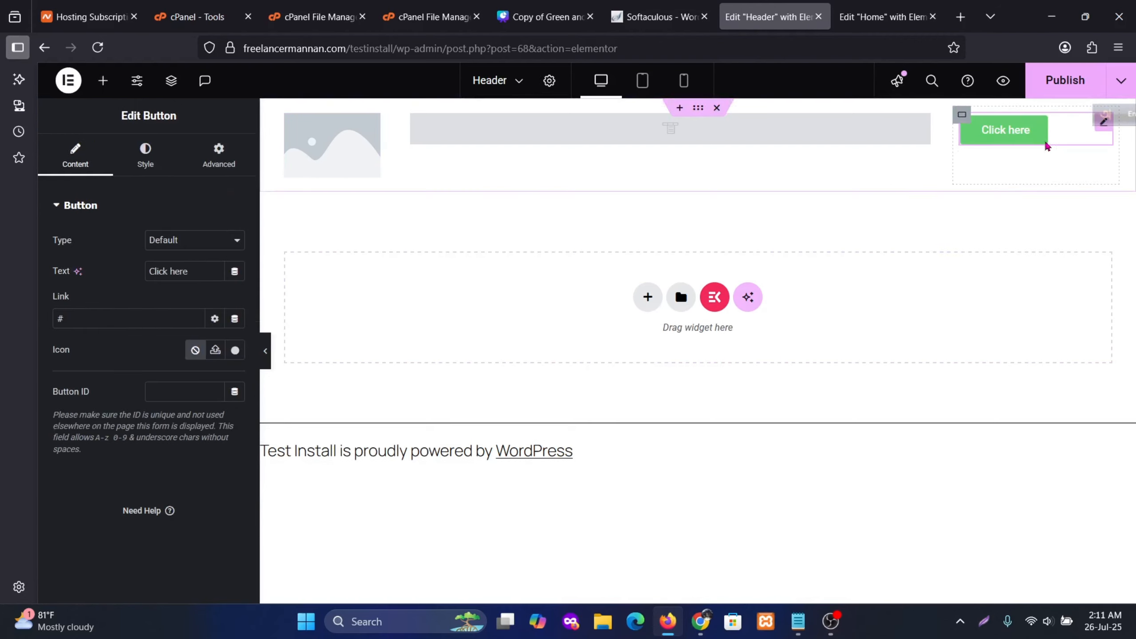
click(147, 166)
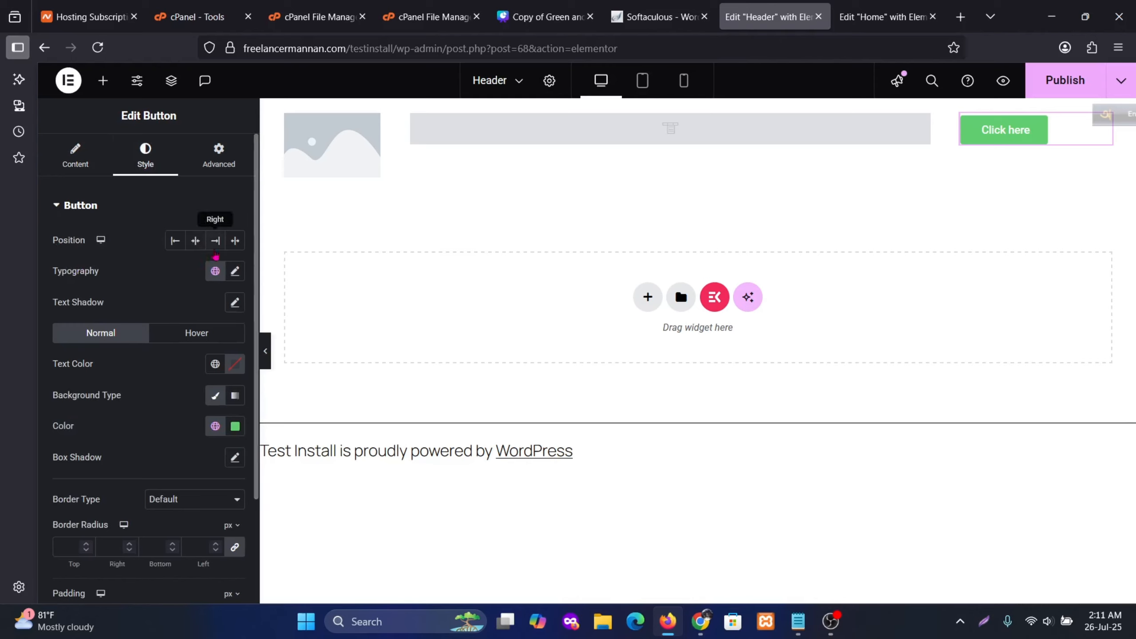
click(215, 240)
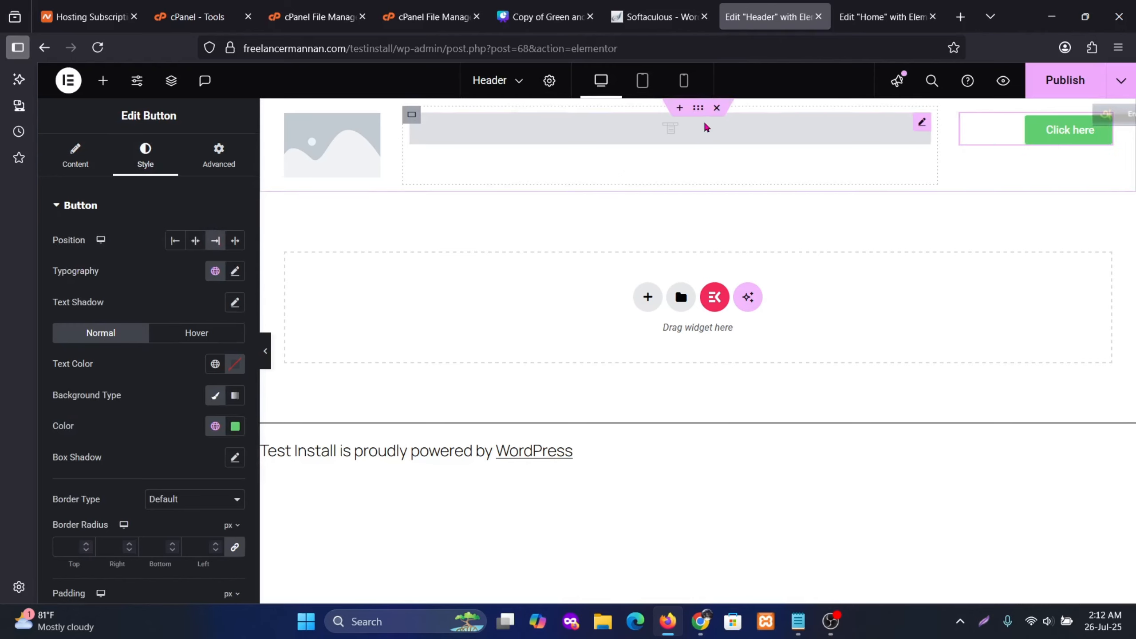
Set Justify Content to Center for the middle menu and right button containers
click(289, 117)
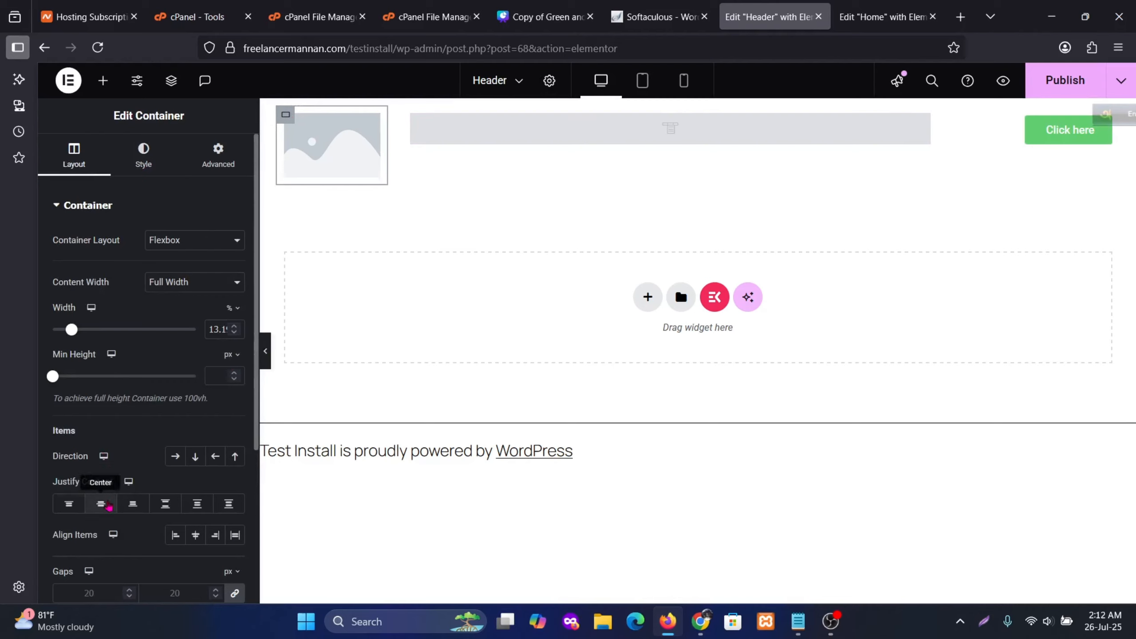
click(412, 115)
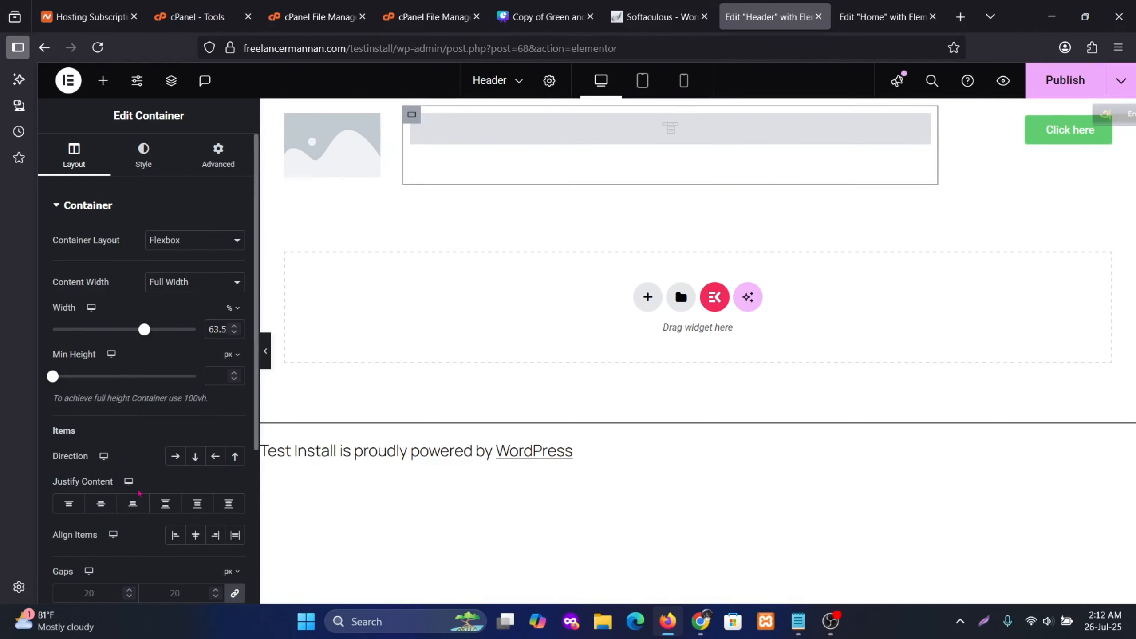
click(101, 503)
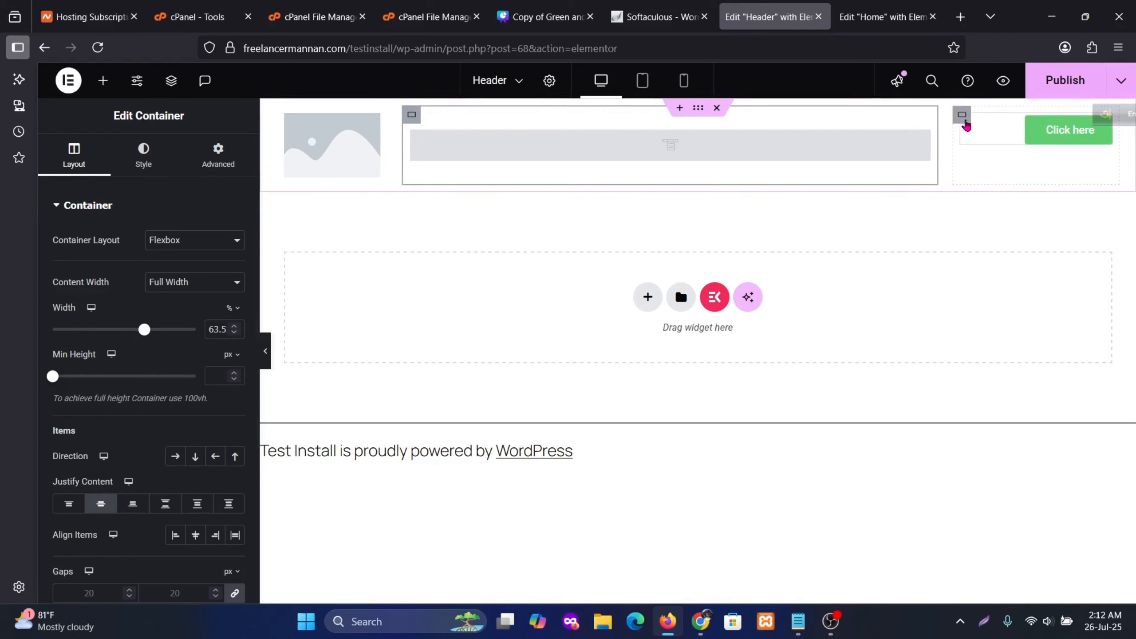
click(964, 120)
click(101, 503)
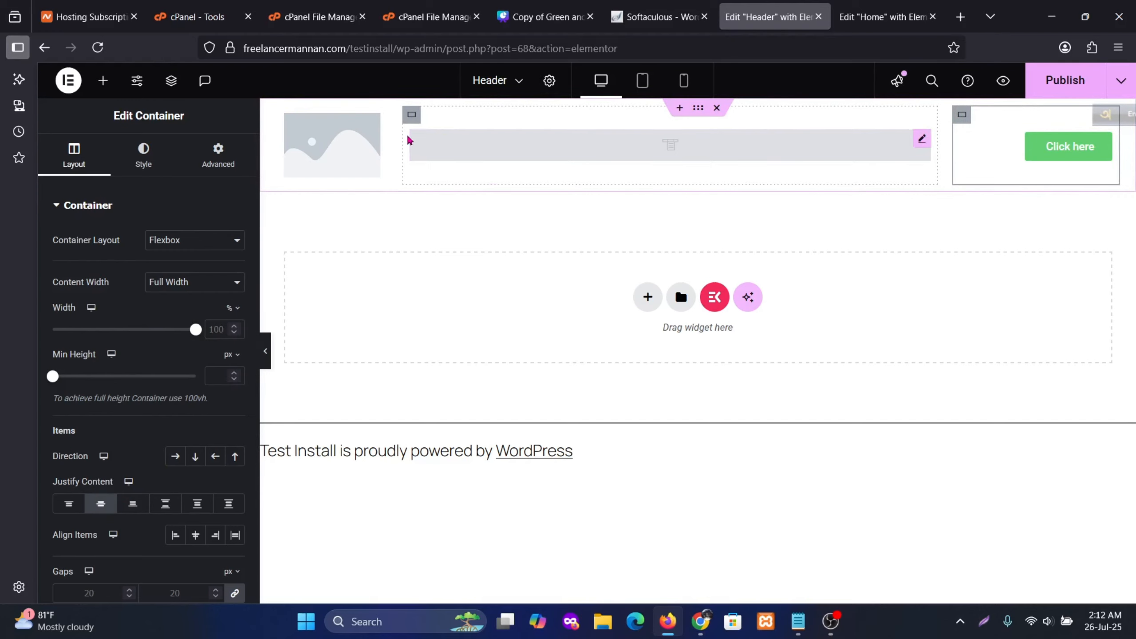
click(324, 149)
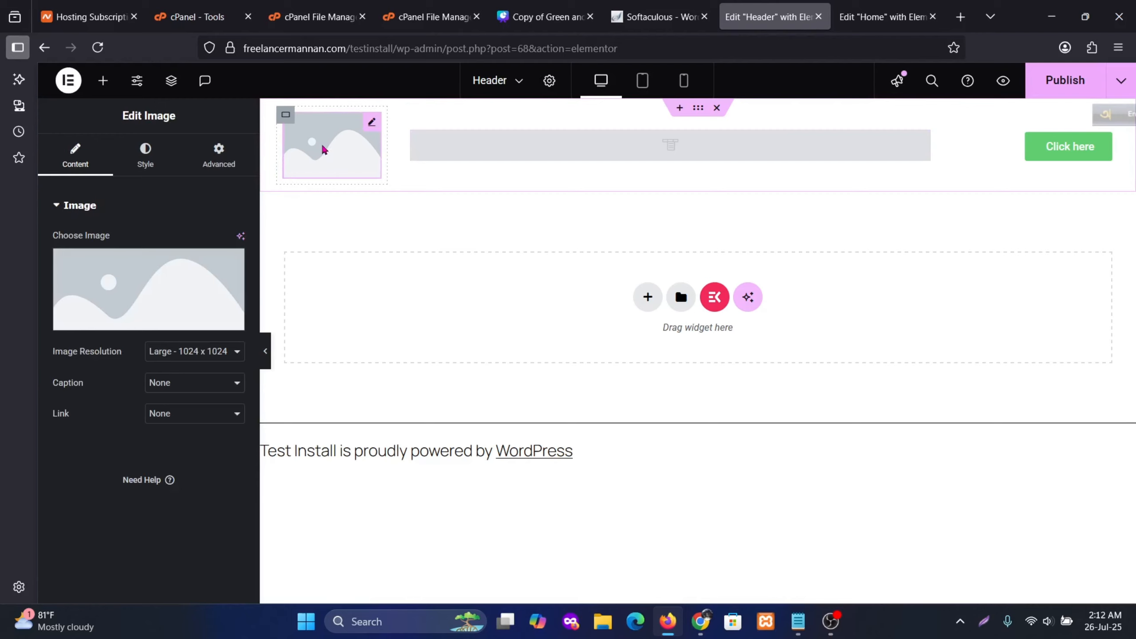
Choose the TECH ADVICE logo from the Media Library for the left-column image
click(158, 286)
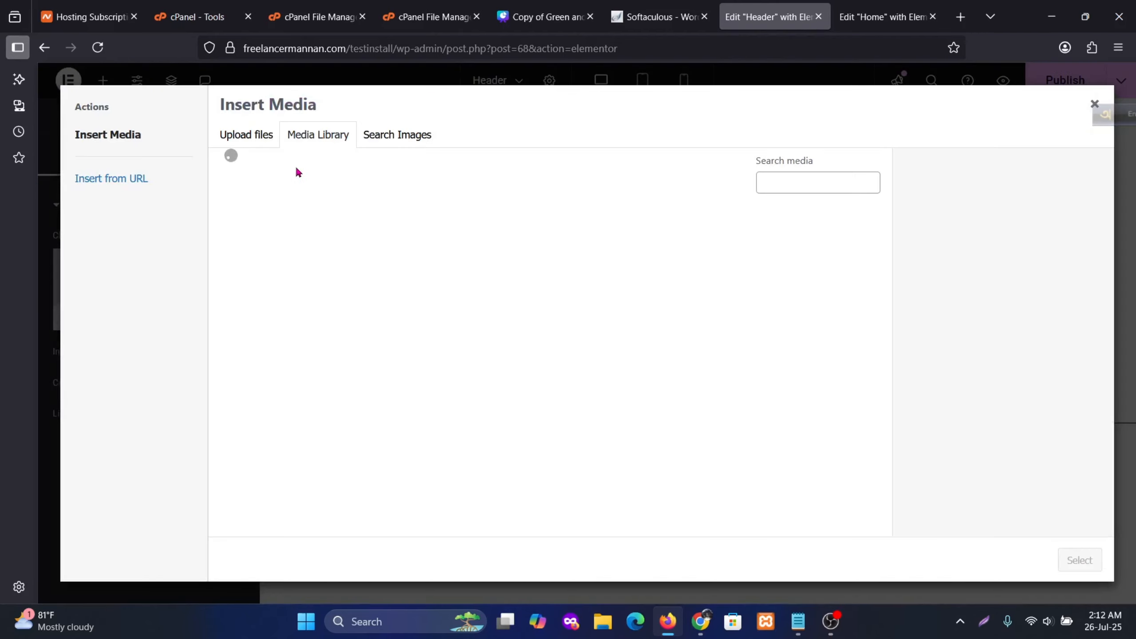
key(Escape)
click(128, 278)
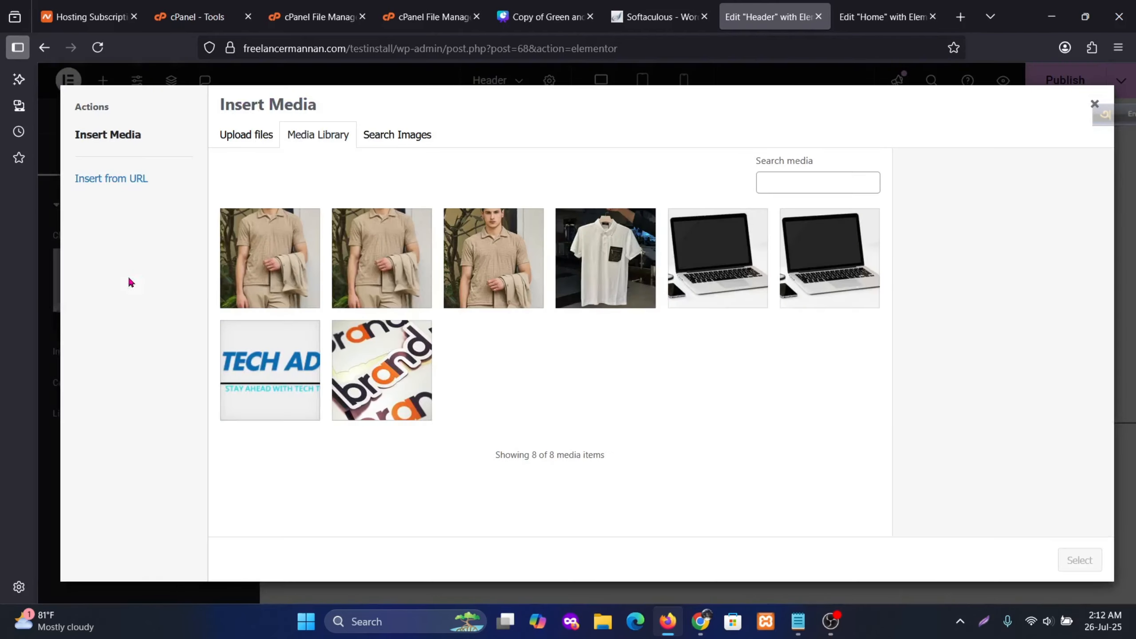
click(254, 136)
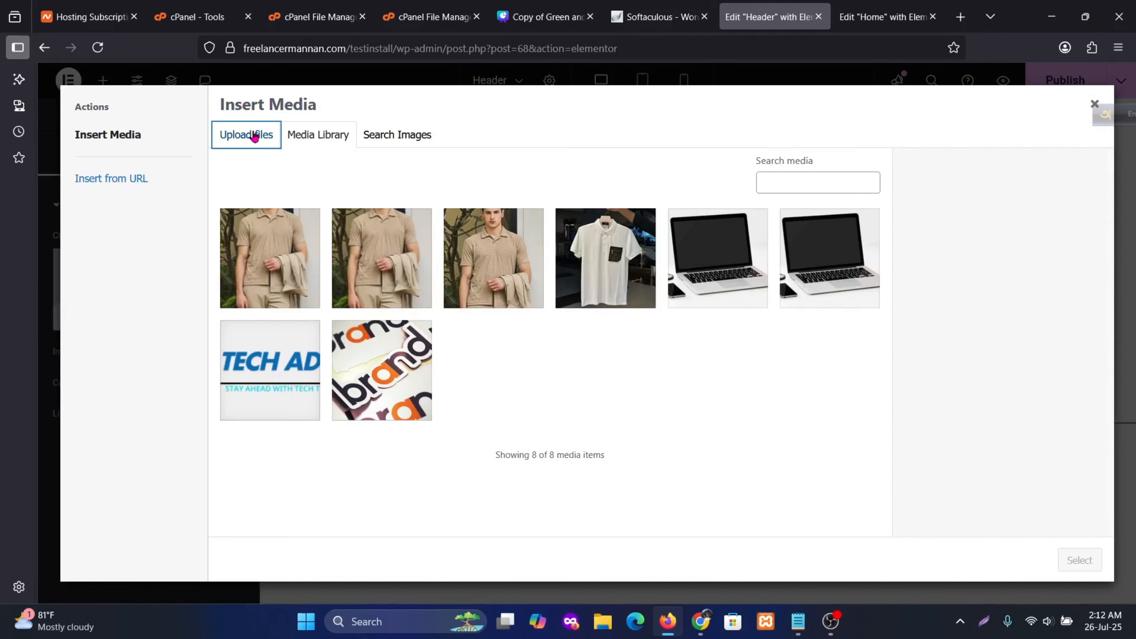
click(319, 134)
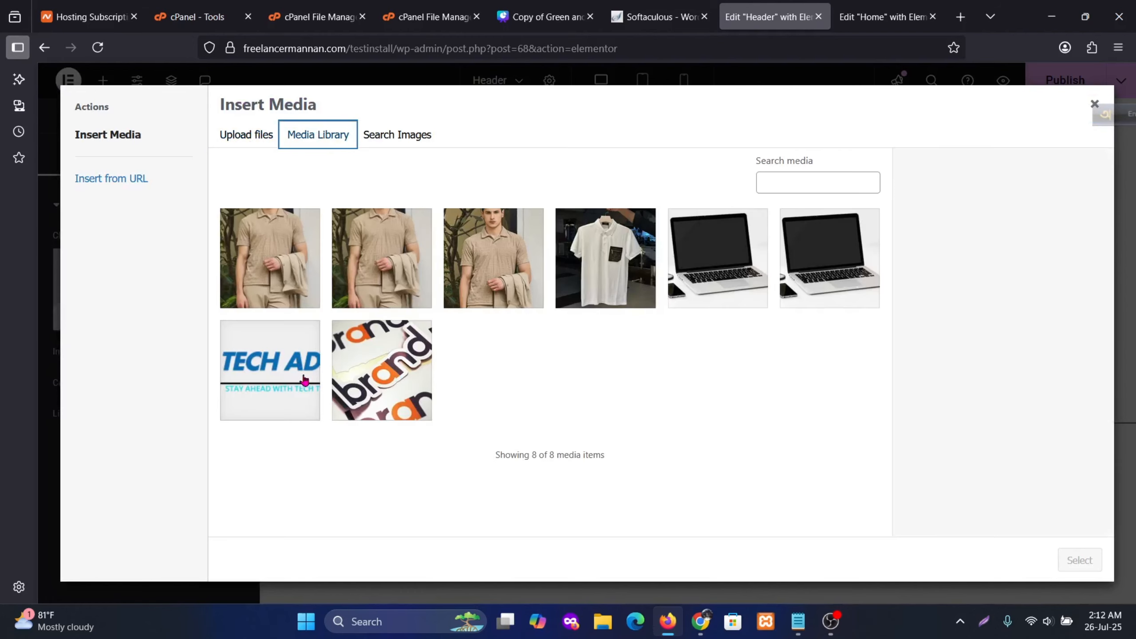
click(285, 383)
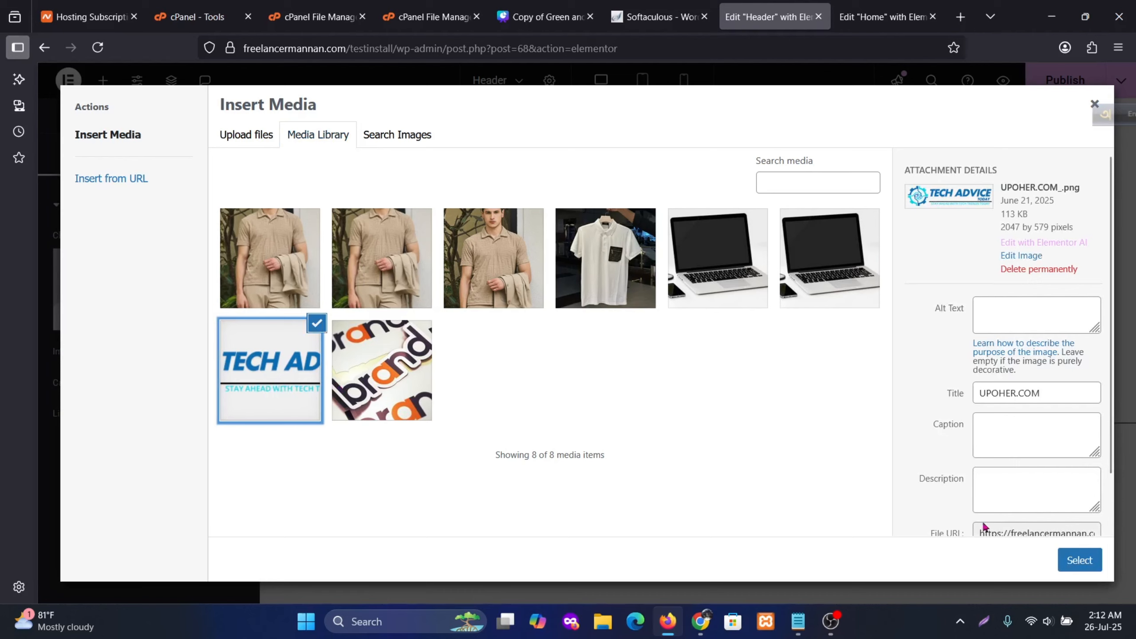
click(1087, 563)
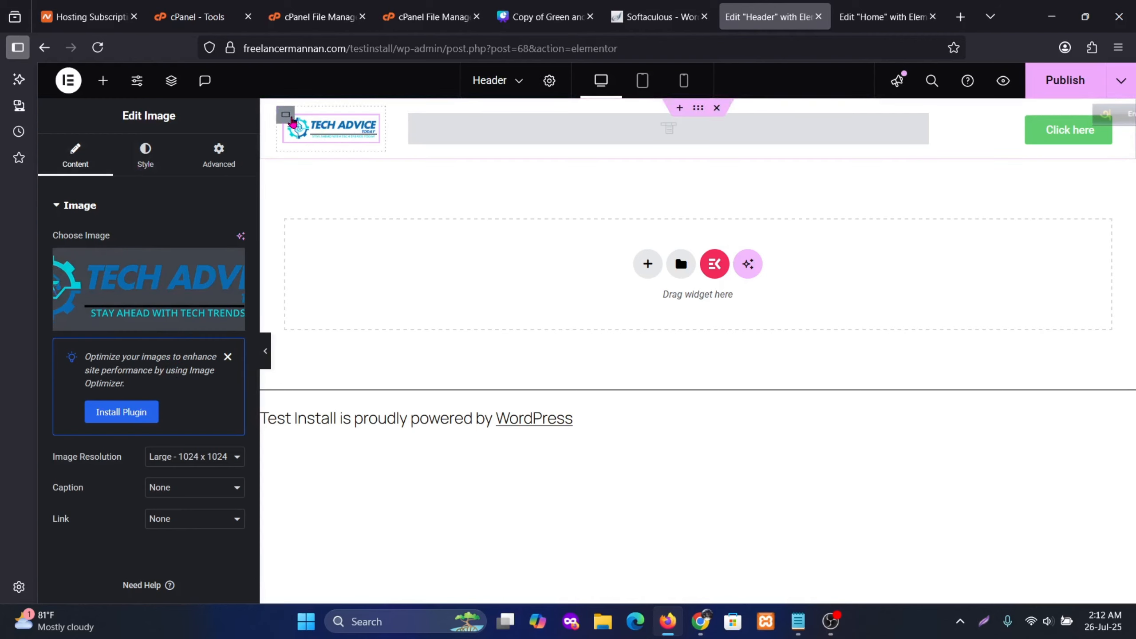
Widen the logo container to 16% and publish the header
click(287, 116)
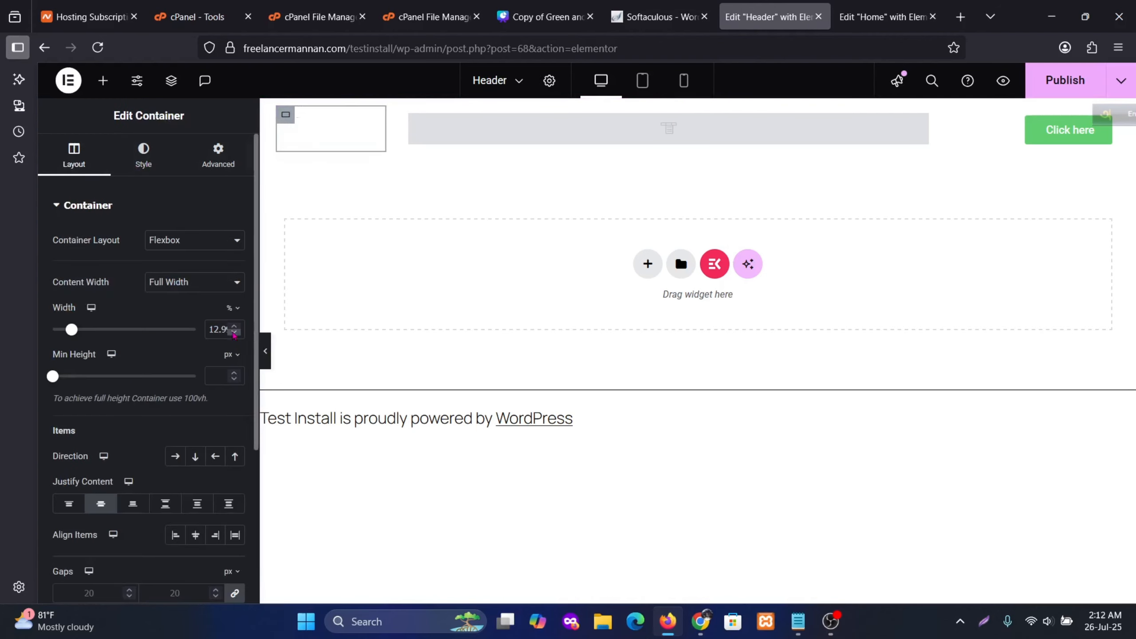
click(235, 327)
click(234, 327)
click(234, 327)
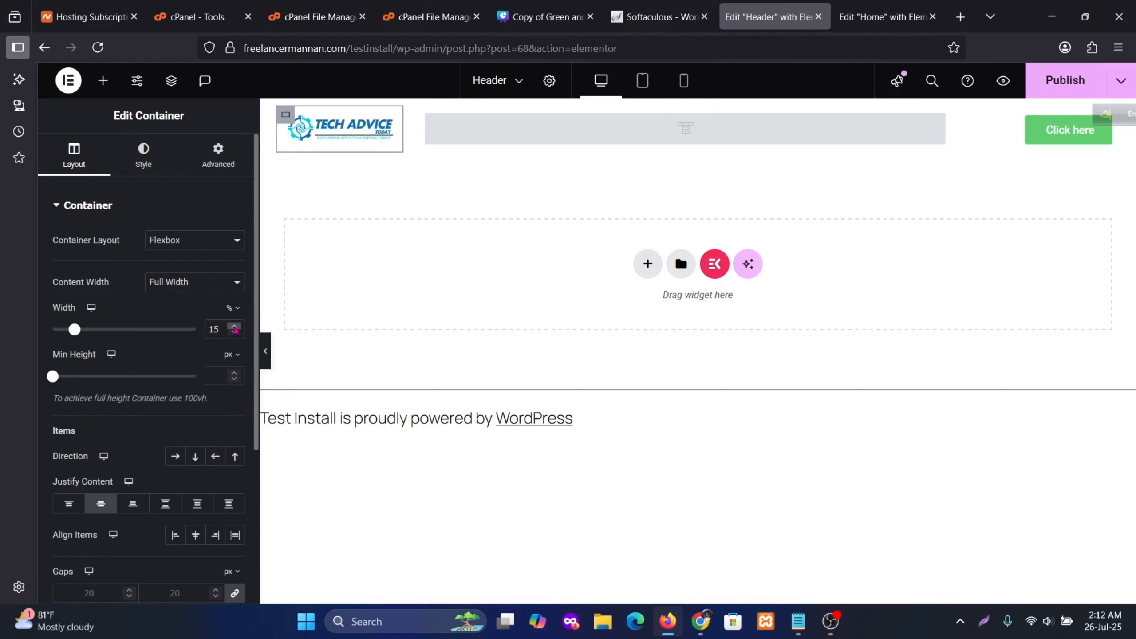
click(235, 327)
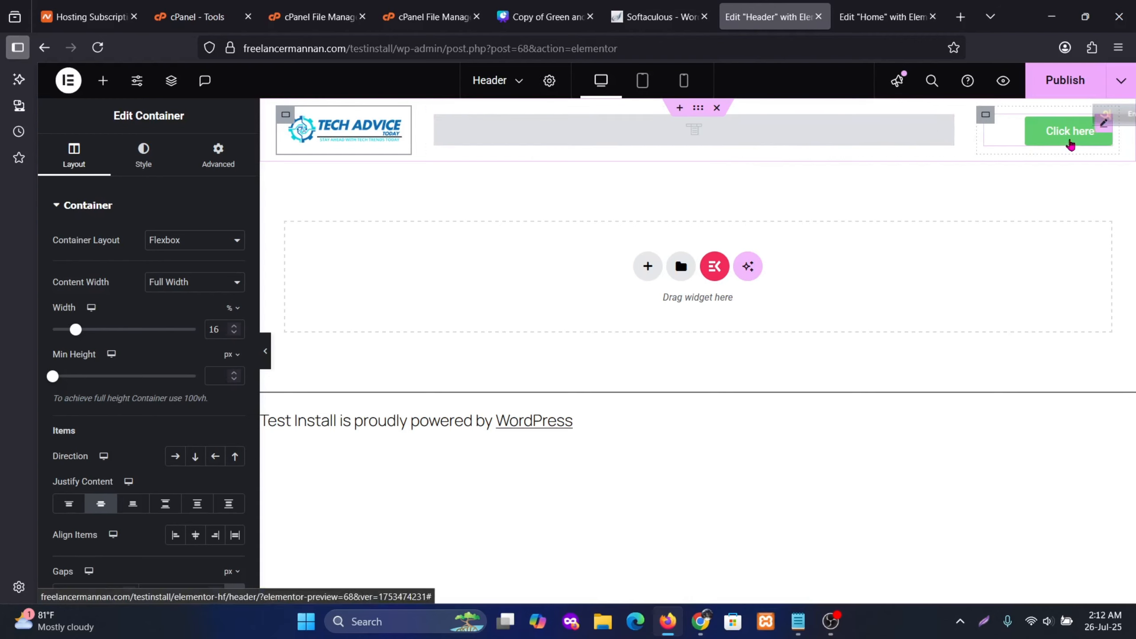
drag(1111, 119, 1063, 254)
click(1085, 85)
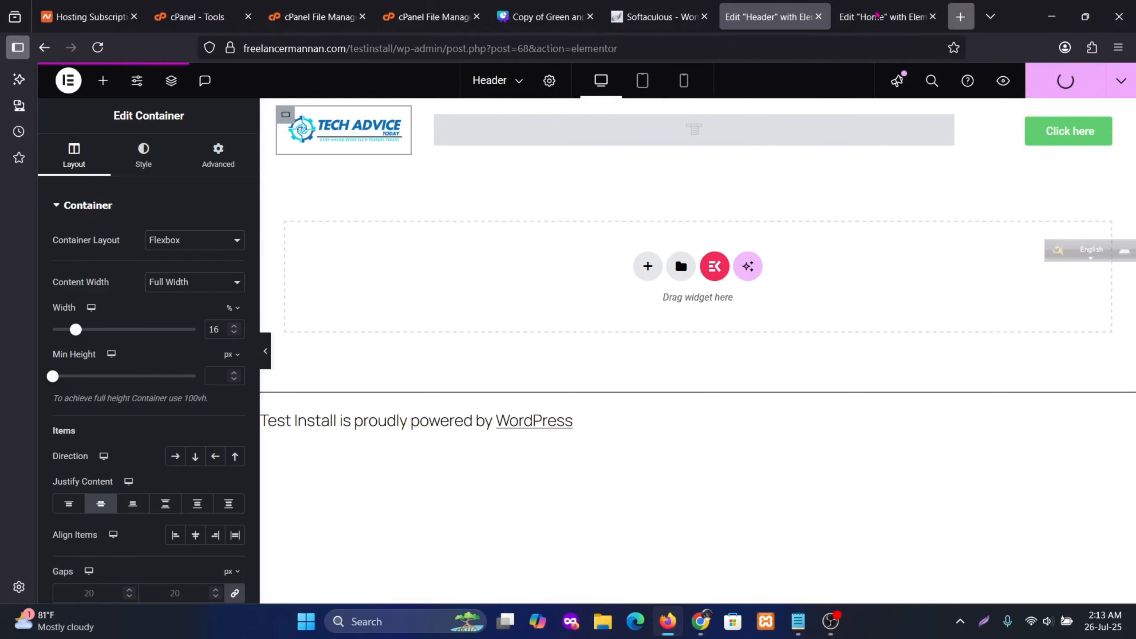
Check the header on the live home page in a new tab, then go to the Dashboard tab
click(960, 17)
click(702, 50)
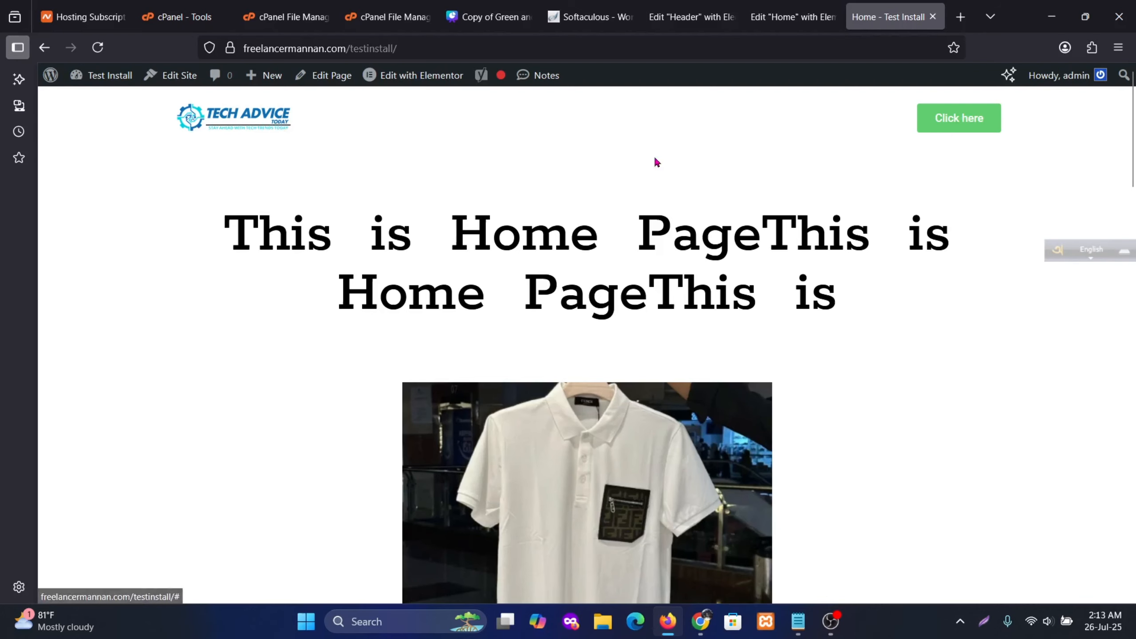
mouse_move(784, 7)
click(689, 16)
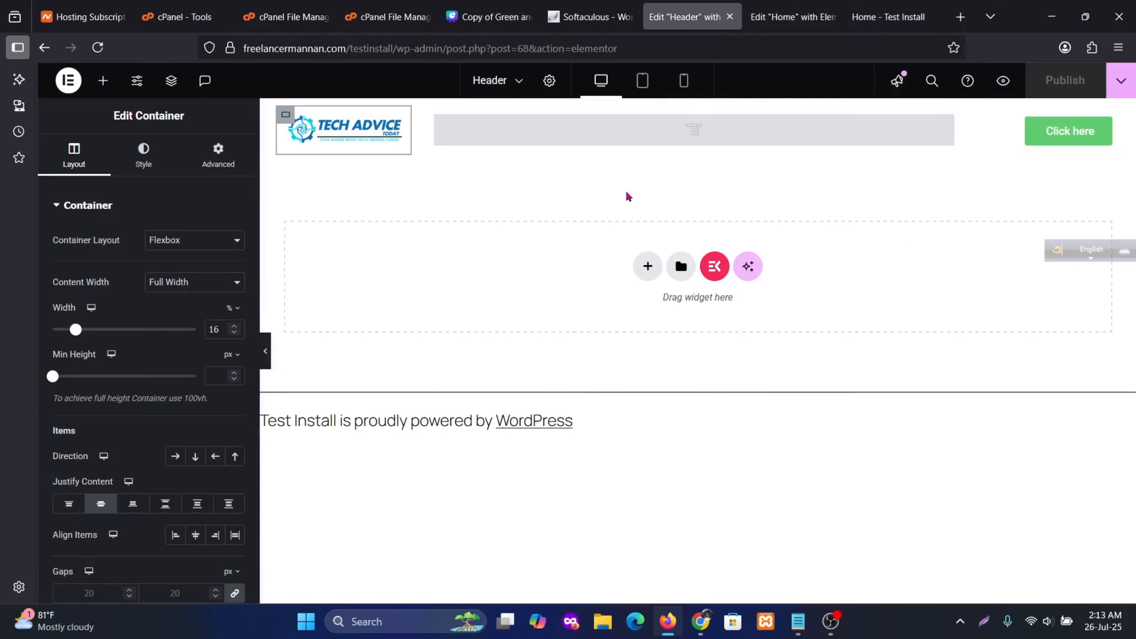
mouse_move(846, 13)
drag(870, 11, 748, 21)
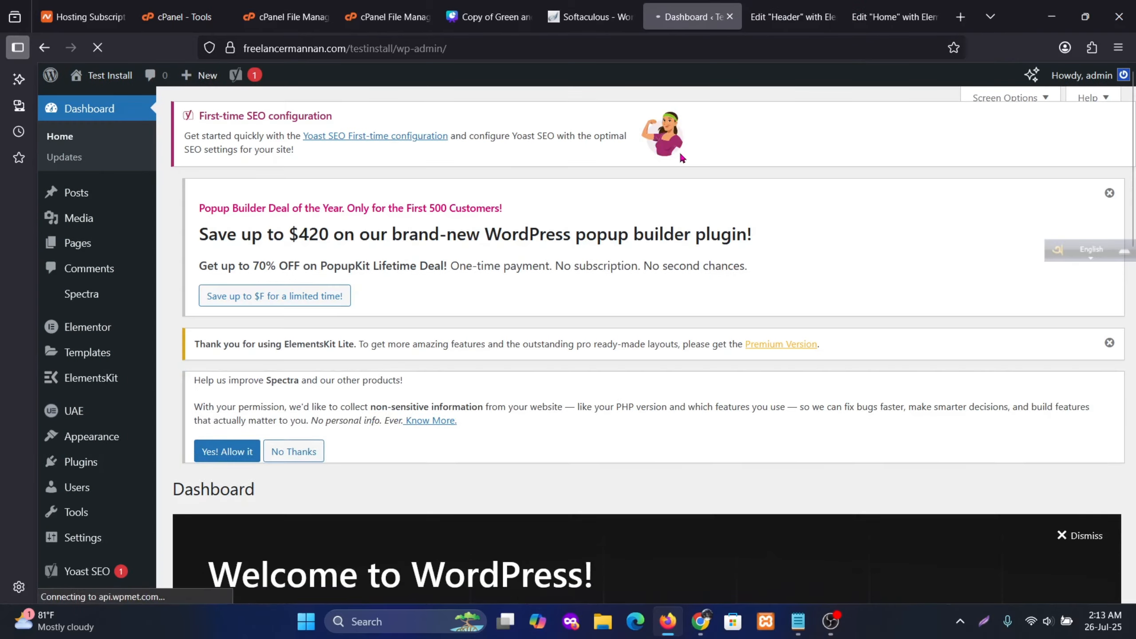
Install the Hello Elementor theme from Appearance > Themes > Add Theme and activate it
scroll(519, 224, down, 10)
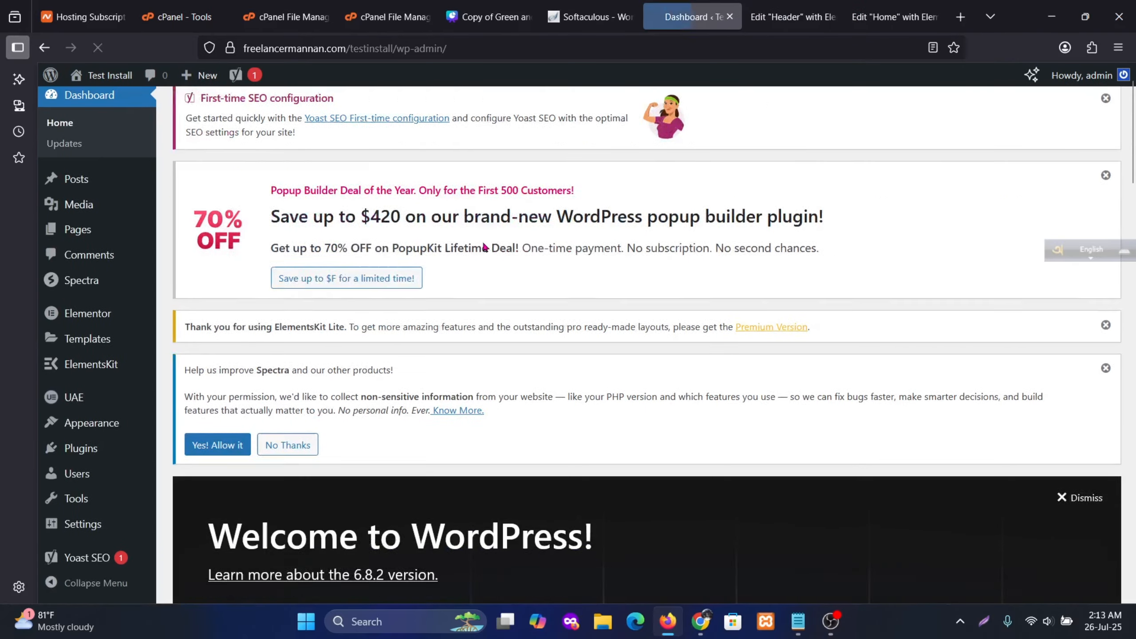
scroll(526, 229, up, 5)
scroll(291, 277, down, 3)
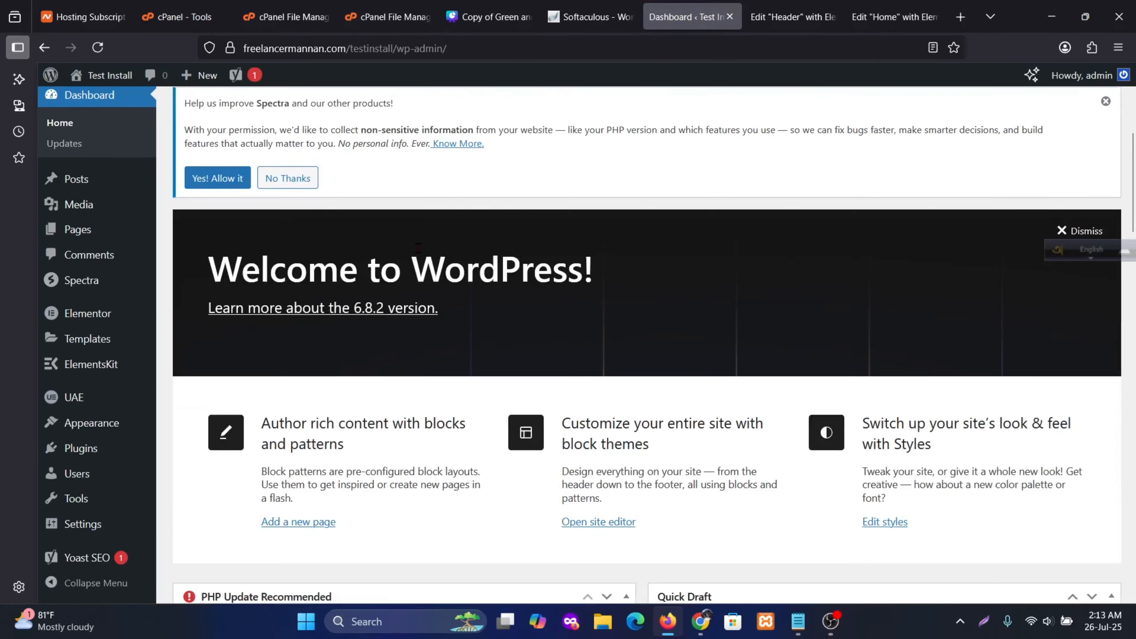
mouse_move(83, 431)
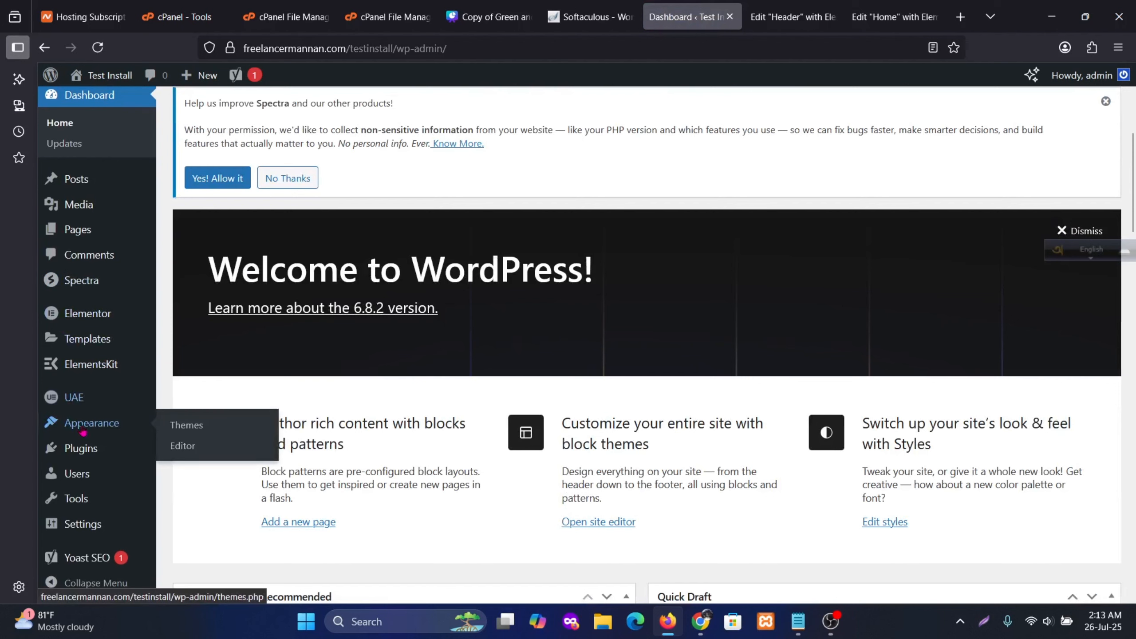
click(193, 429)
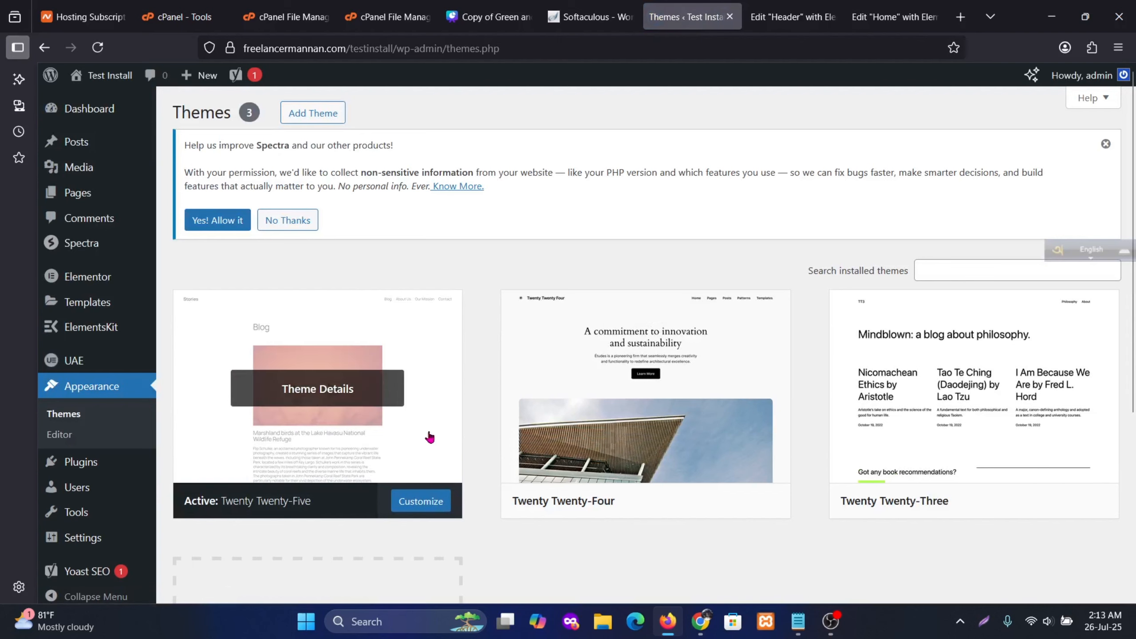
mouse_move(311, 415)
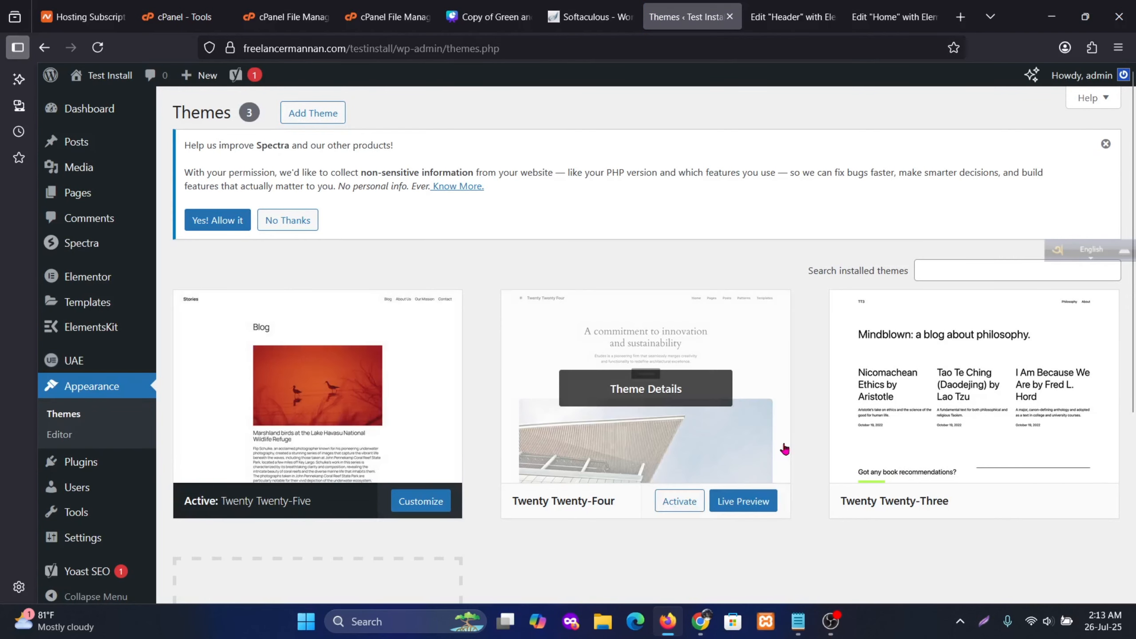
click(311, 113)
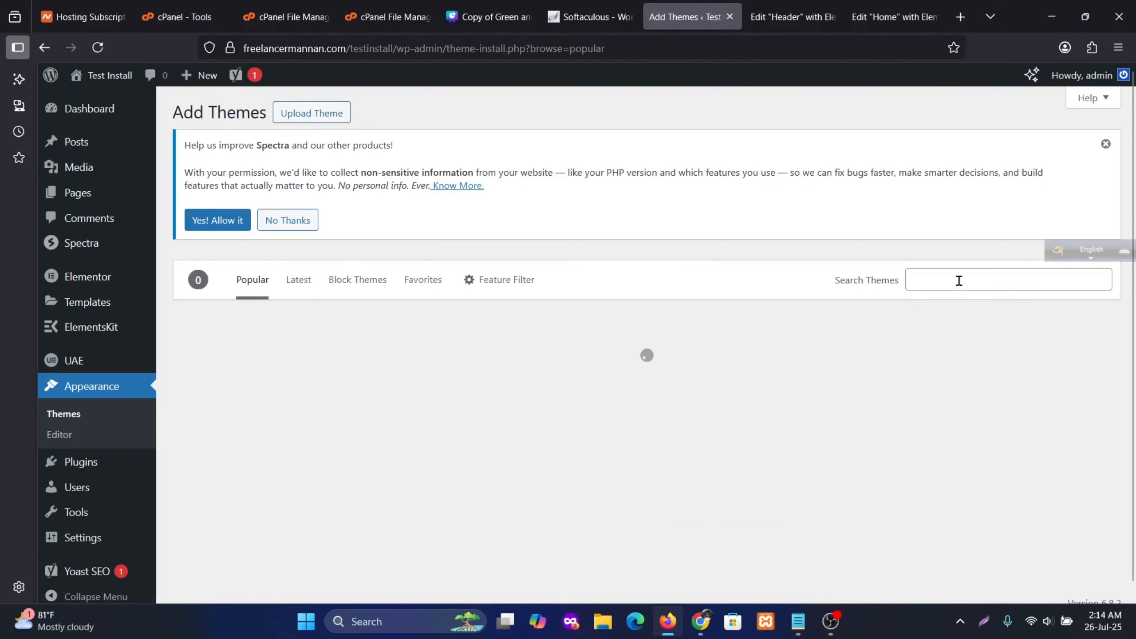
scroll(771, 421, down, 3)
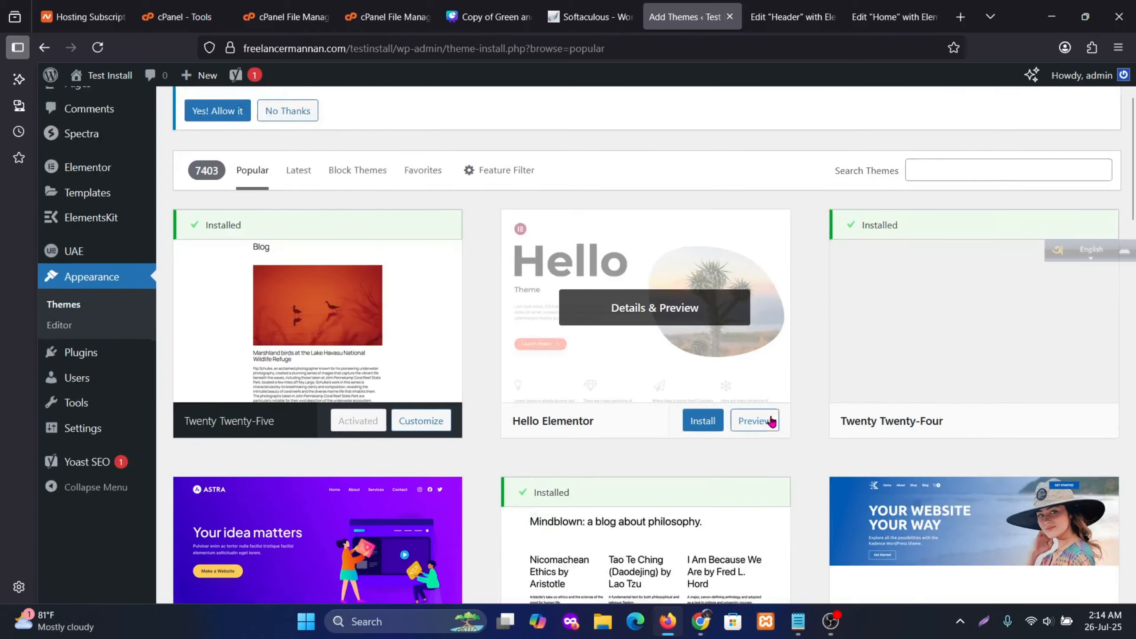
scroll(771, 420, down, 1)
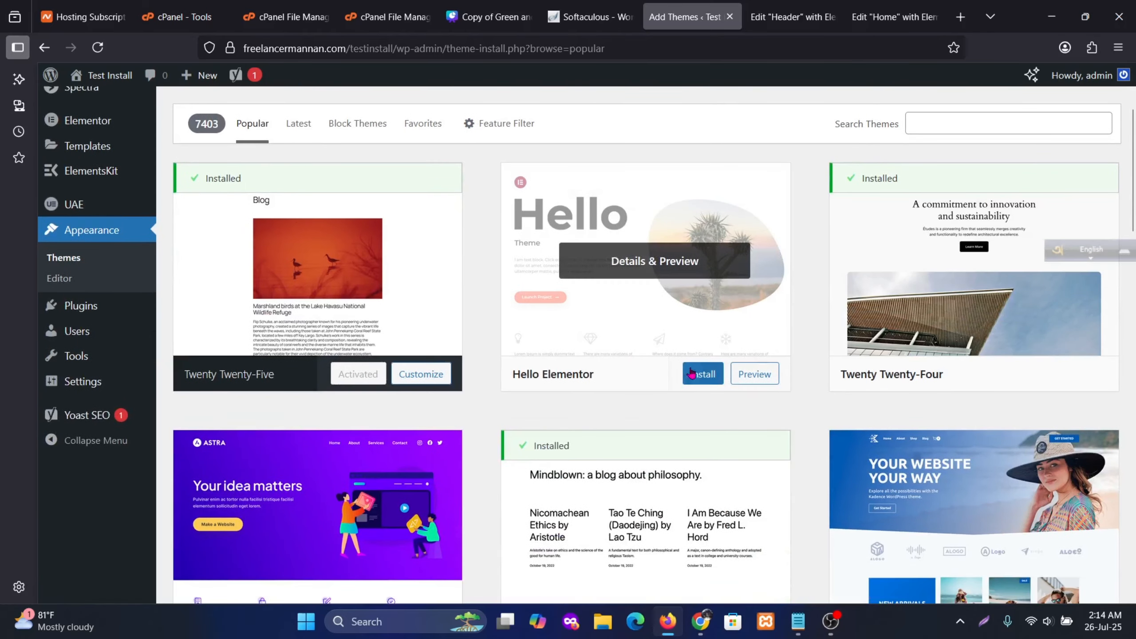
click(691, 373)
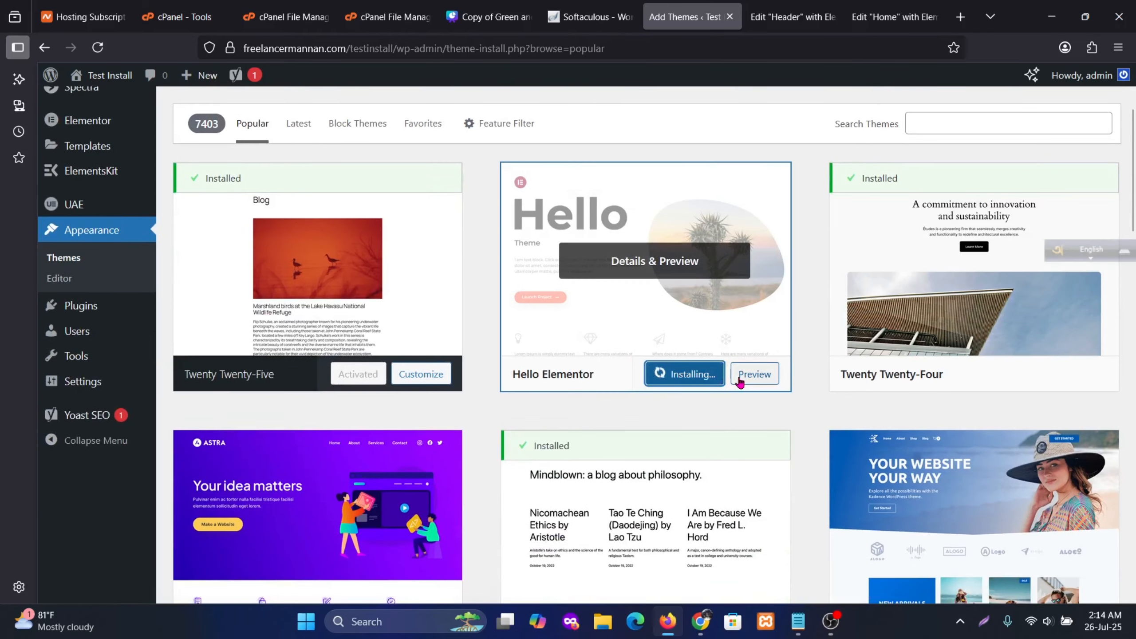
click(671, 376)
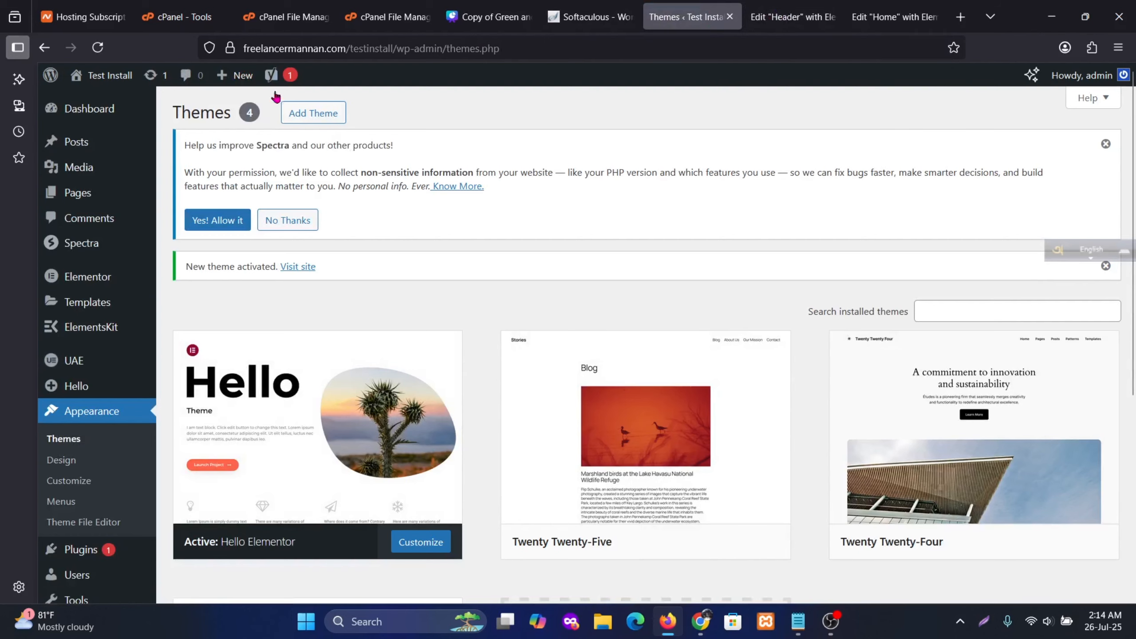
Open Visit site in a new tab, scroll through the home page, then return to Themes
right_click(98, 101)
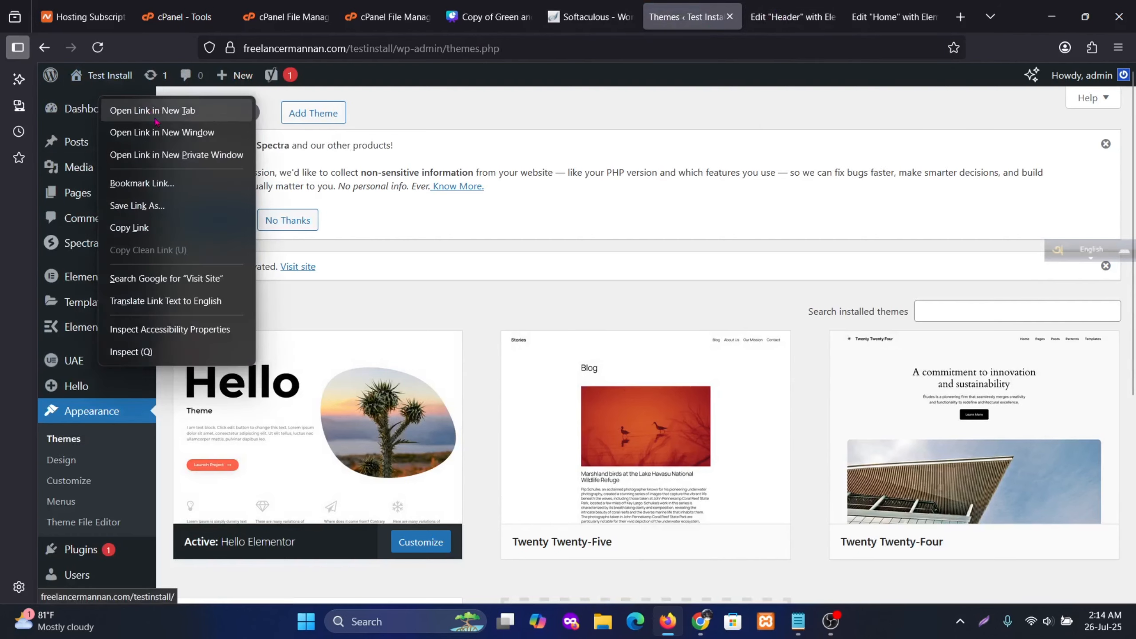
click(153, 112)
click(715, 16)
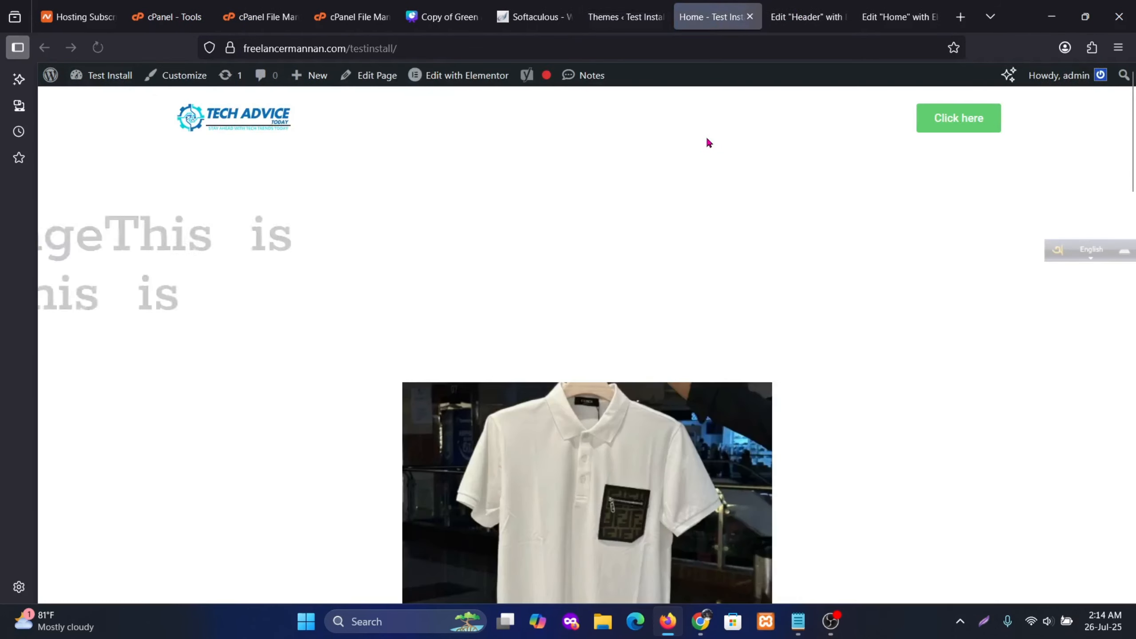
scroll(873, 315, down, 20)
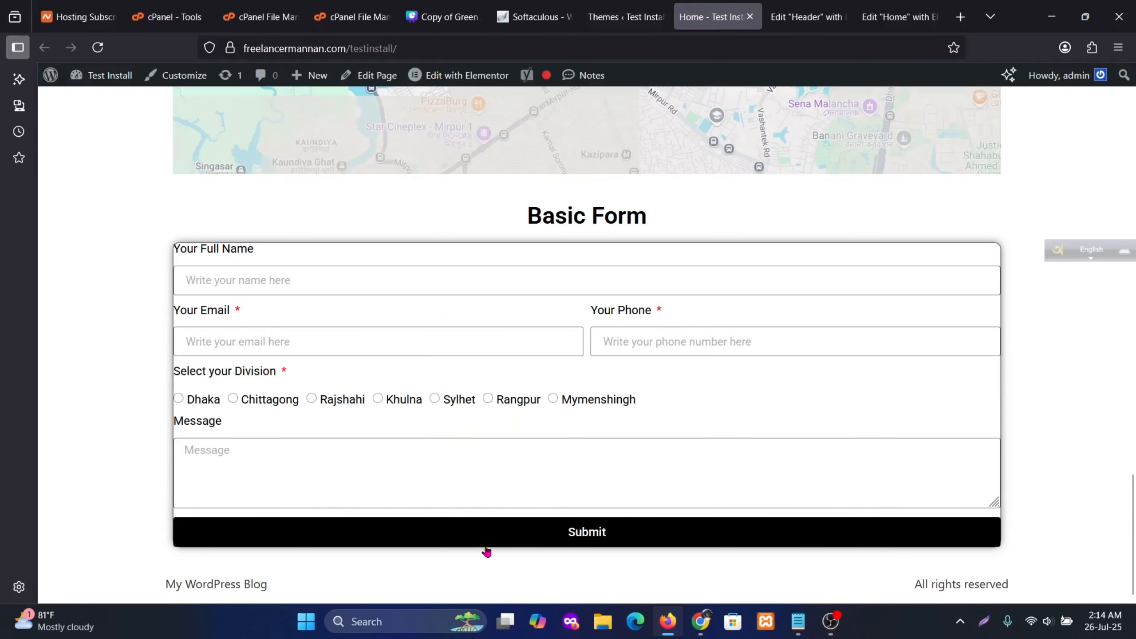
scroll(647, 426, up, 5)
scroll(718, 236, up, 15)
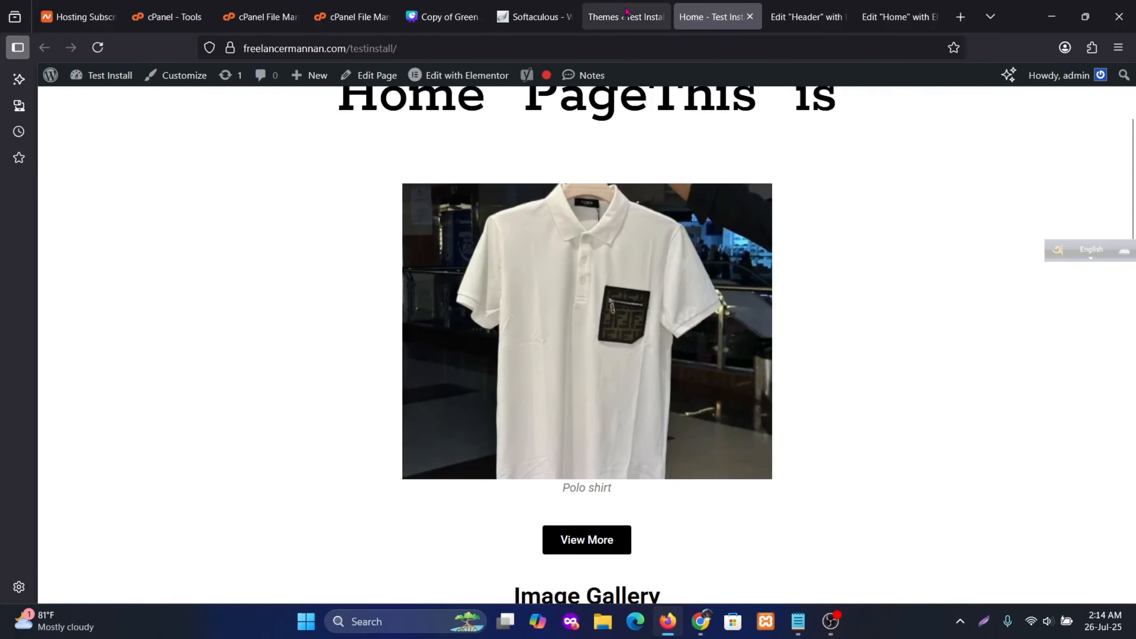
click(624, 17)
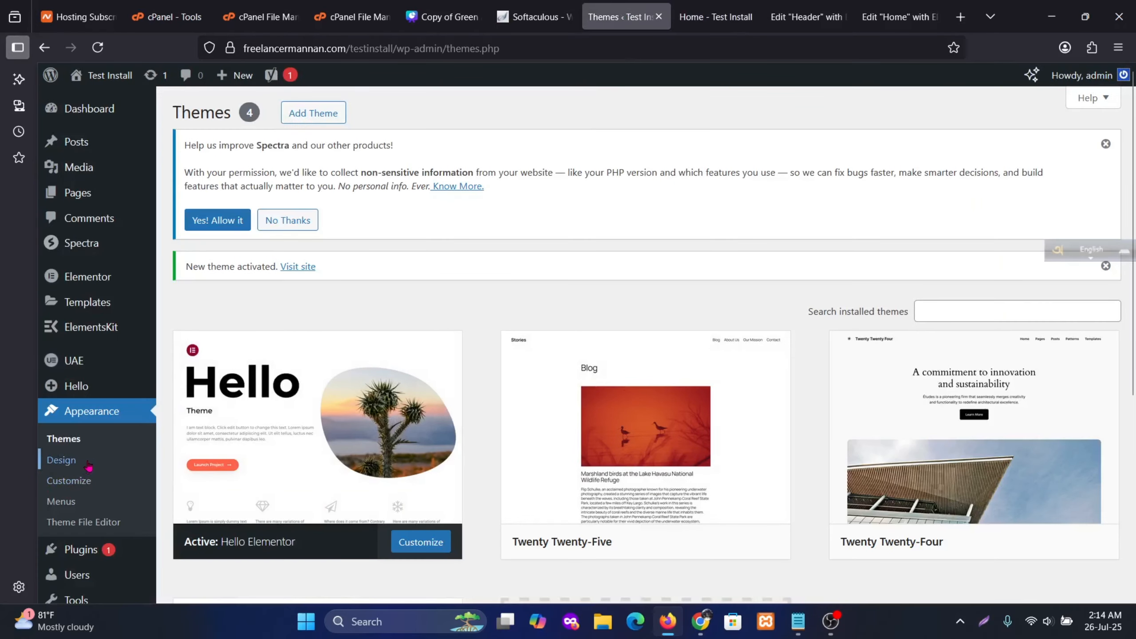
Create a new menu named 'Main Menu' under Appearance > Menus
click(67, 501)
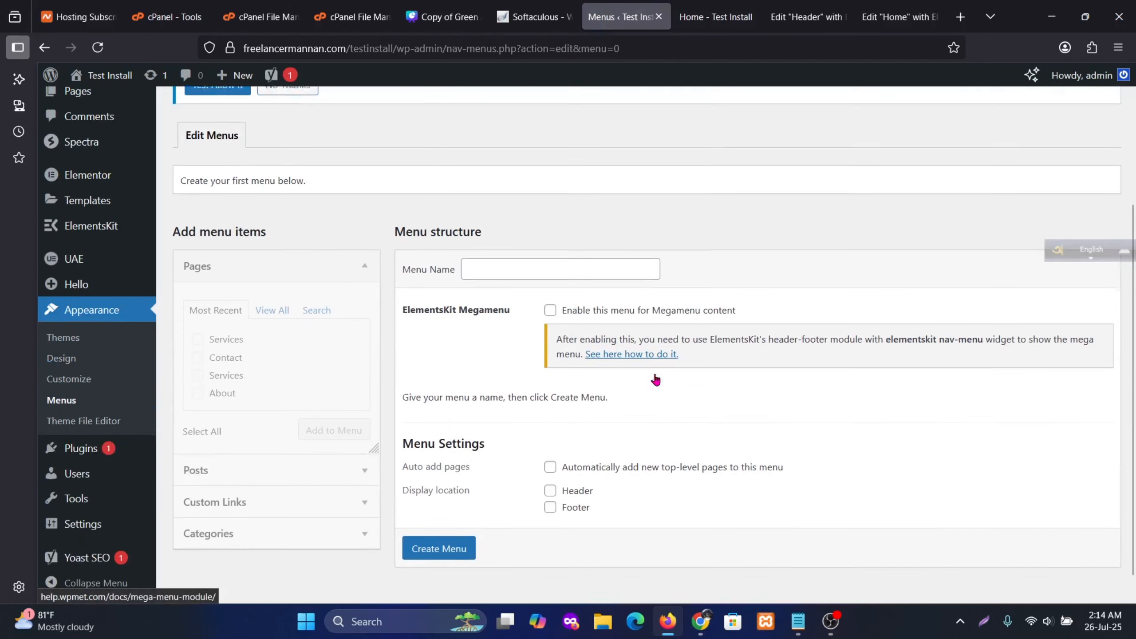
click(509, 243)
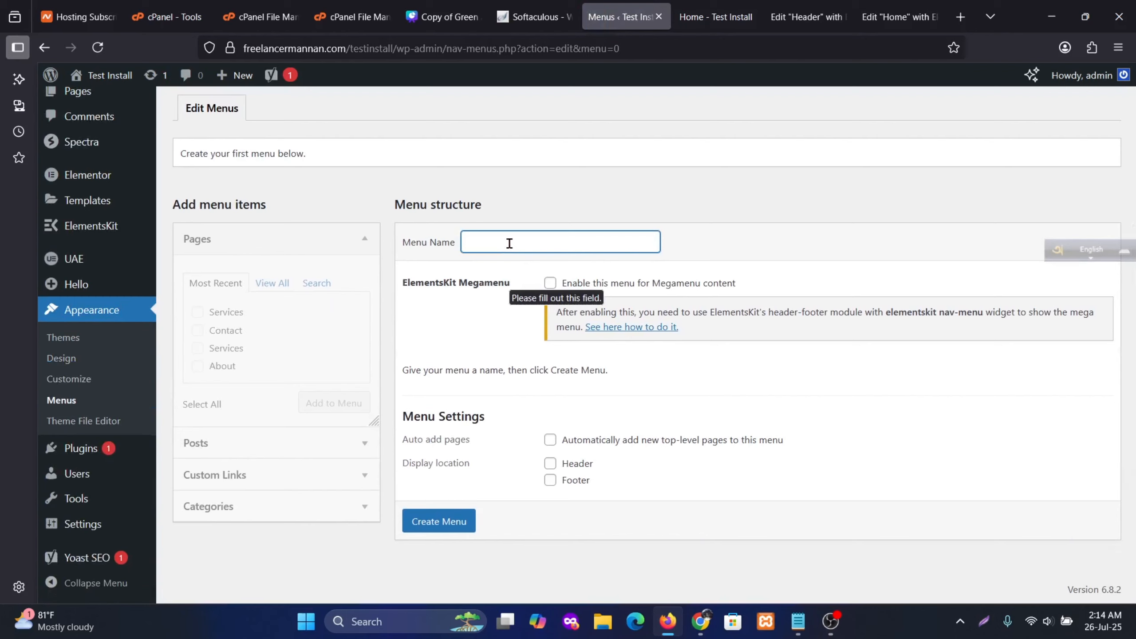
text(Main Menu)
click(446, 516)
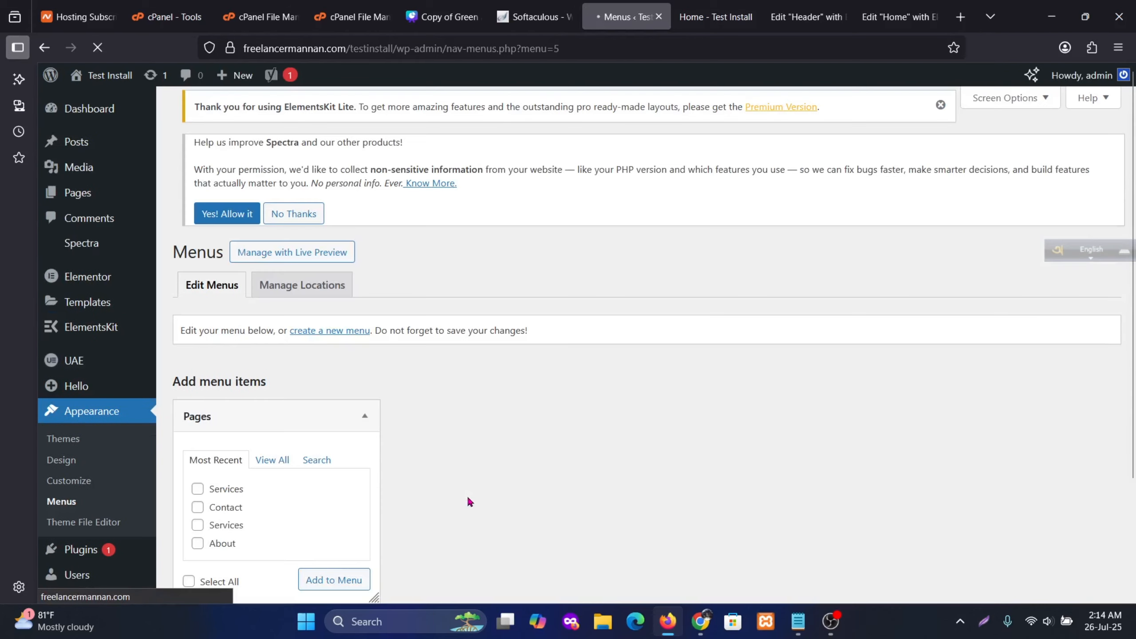
Add Home, About, Contact and Services pages, reorder them, and save Main Menu
scroll(534, 438, down, 1)
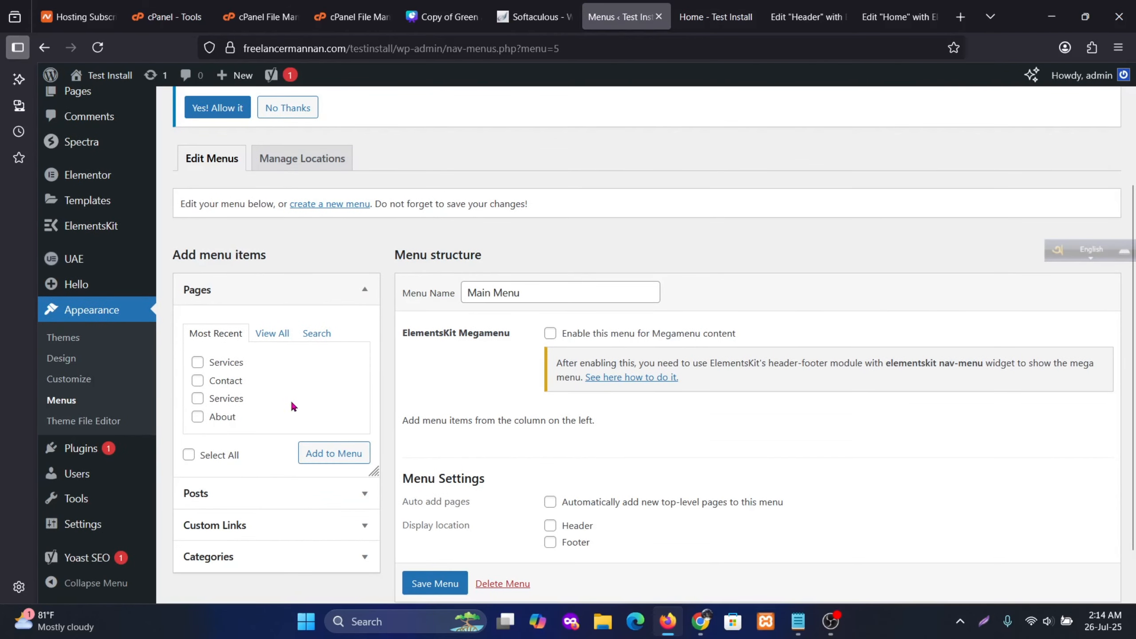
click(284, 337)
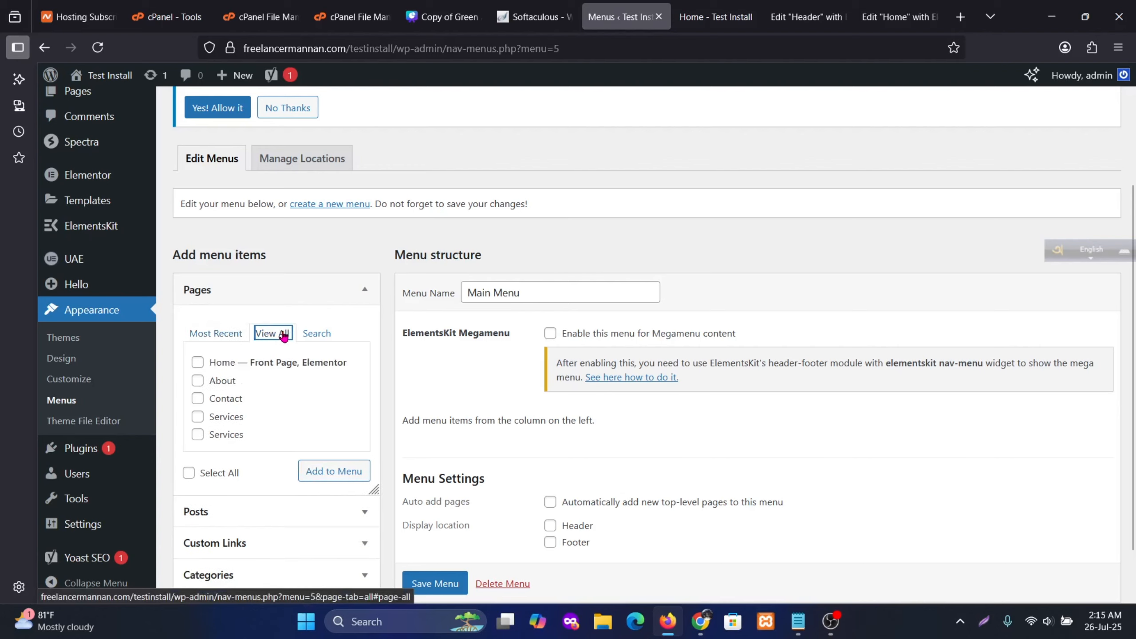
click(199, 363)
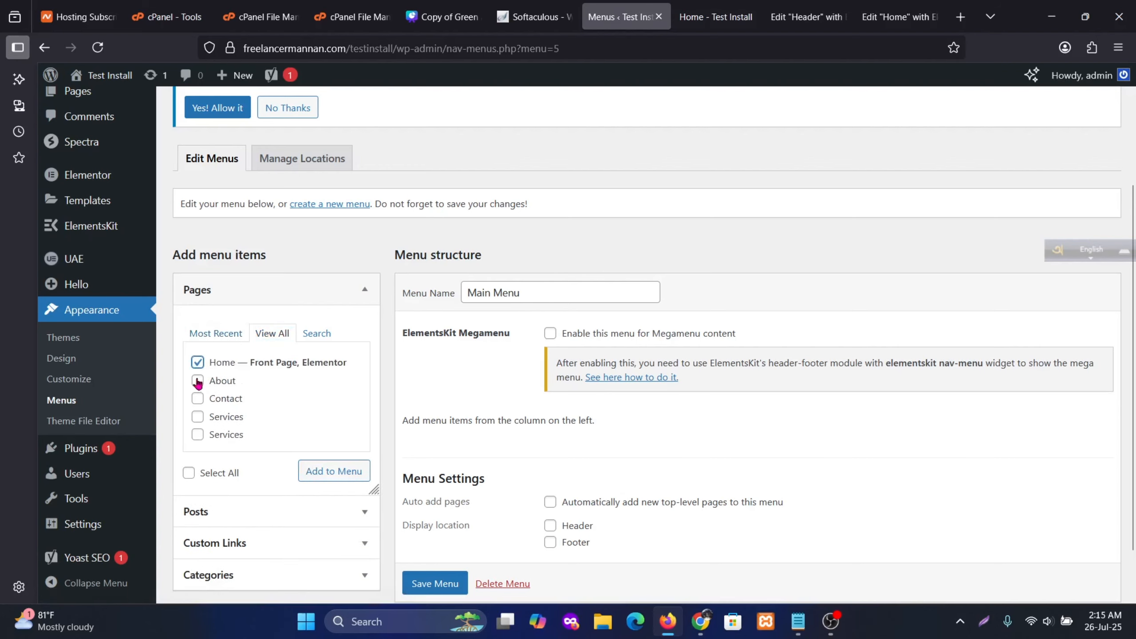
click(197, 381)
click(197, 398)
click(197, 418)
scroll(260, 409, down, 2)
click(334, 410)
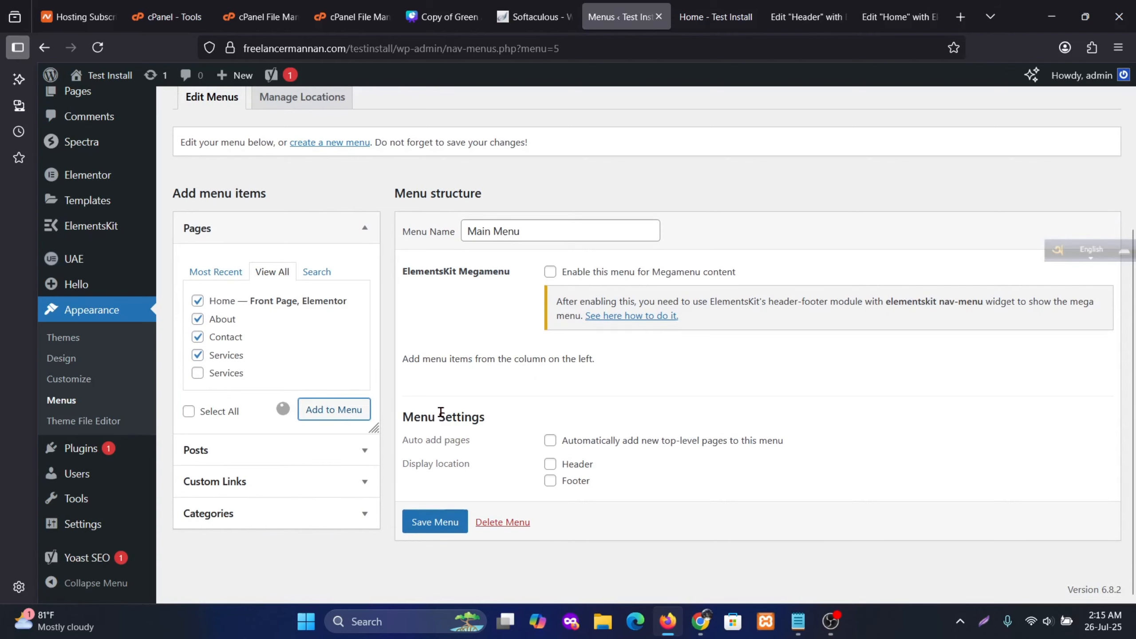
scroll(656, 412, down, 3)
drag(514, 350, 511, 387)
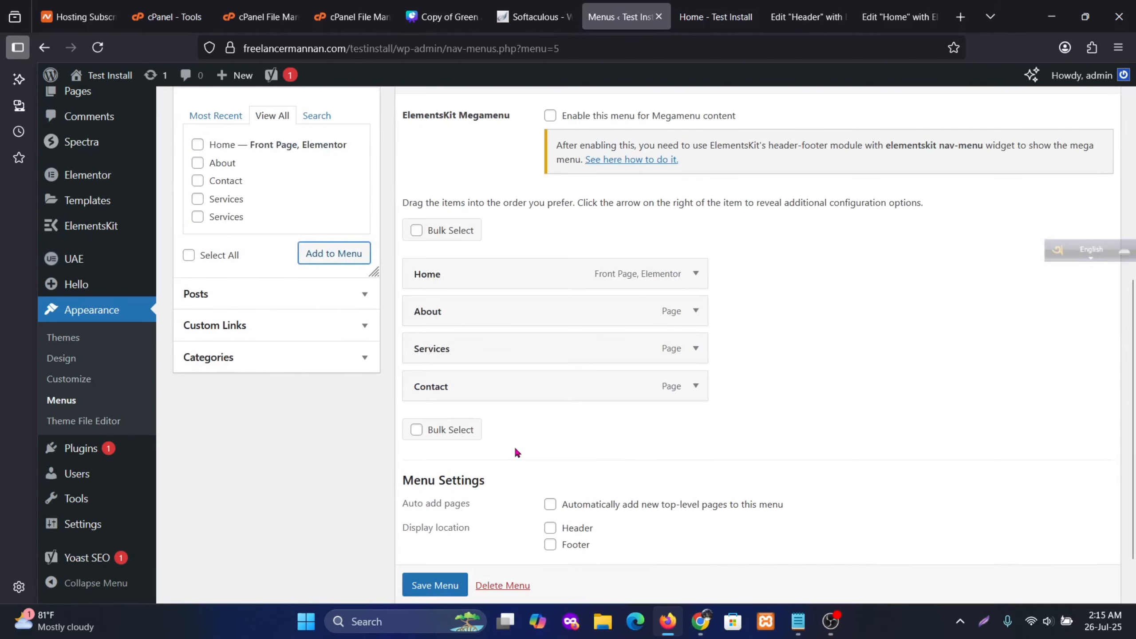
click(361, 326)
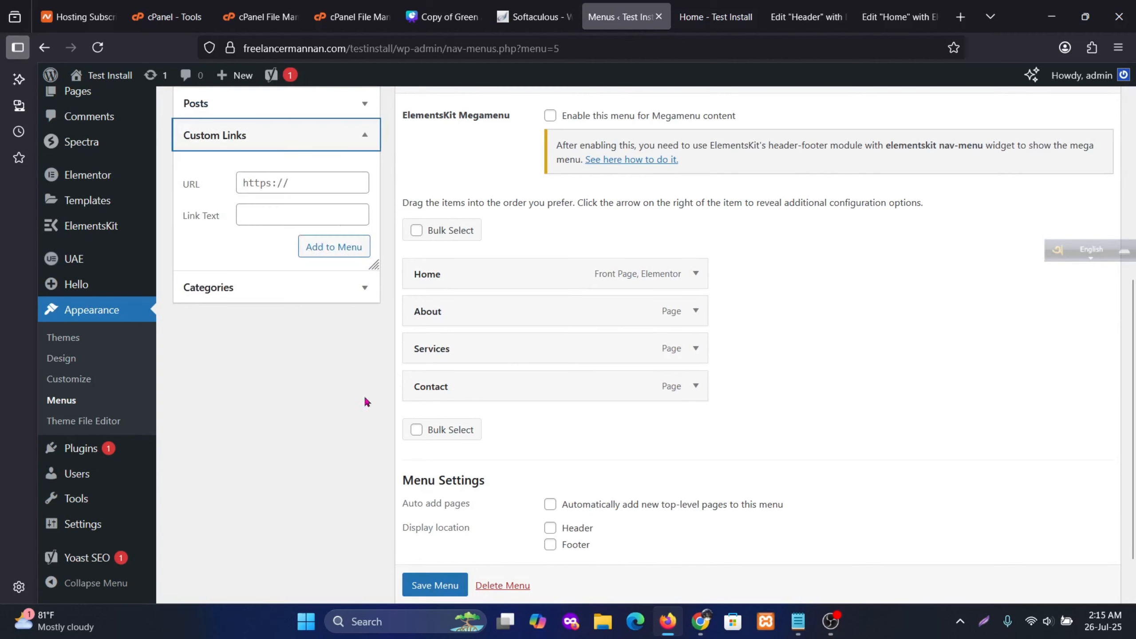
click(433, 591)
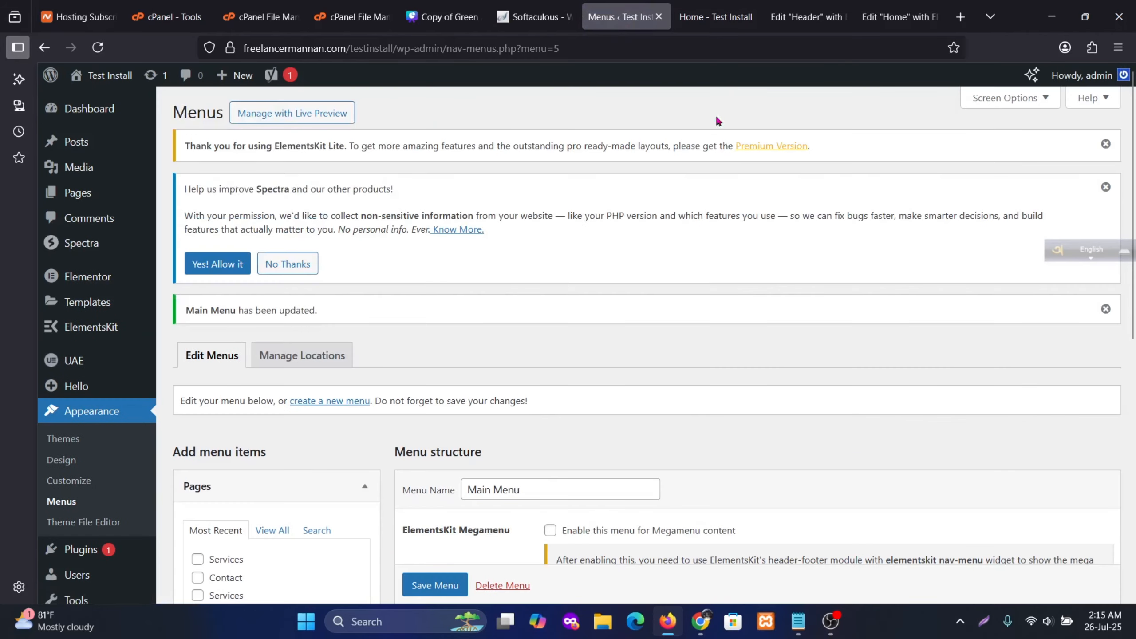
click(715, 17)
Reload the home page and the header editor, then edit the nav menu widget
scroll(173, 235, up, 2)
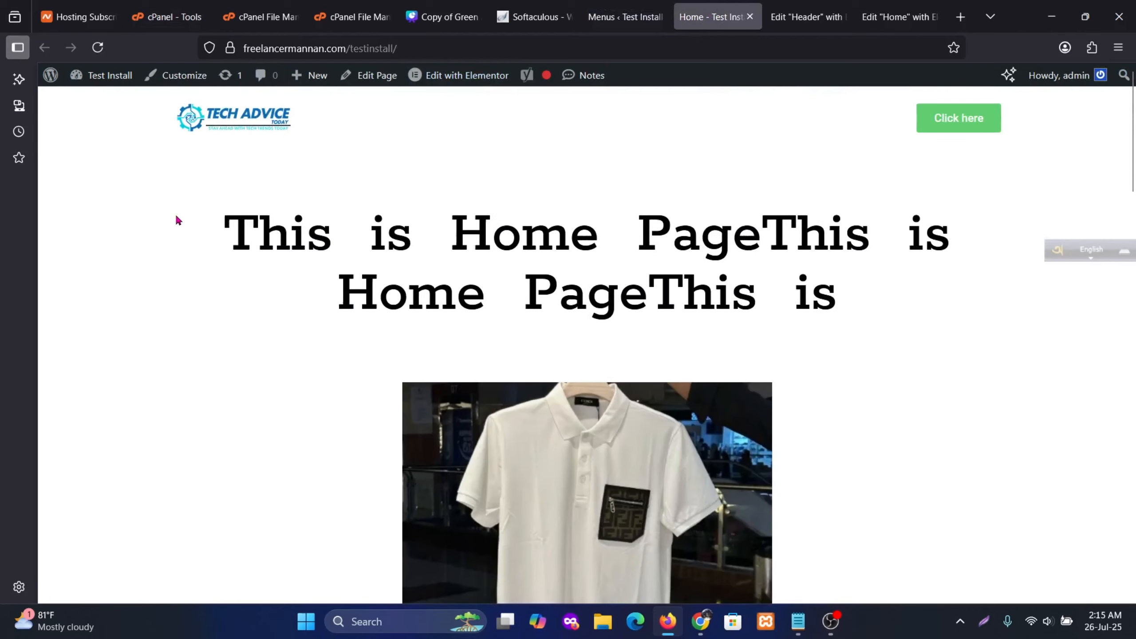
click(98, 48)
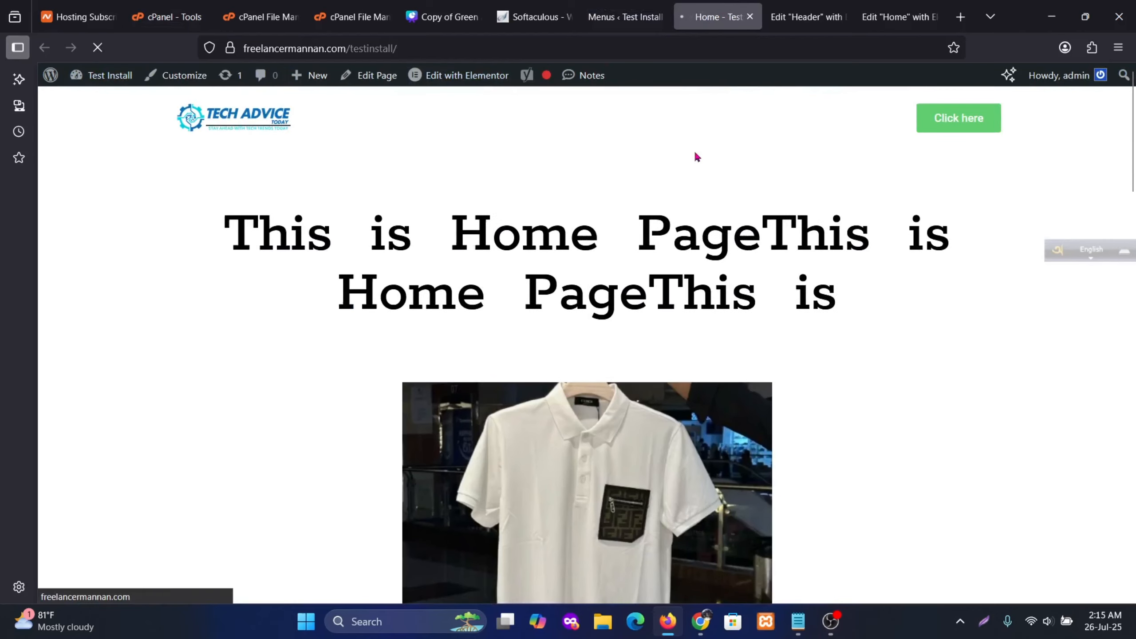
click(805, 18)
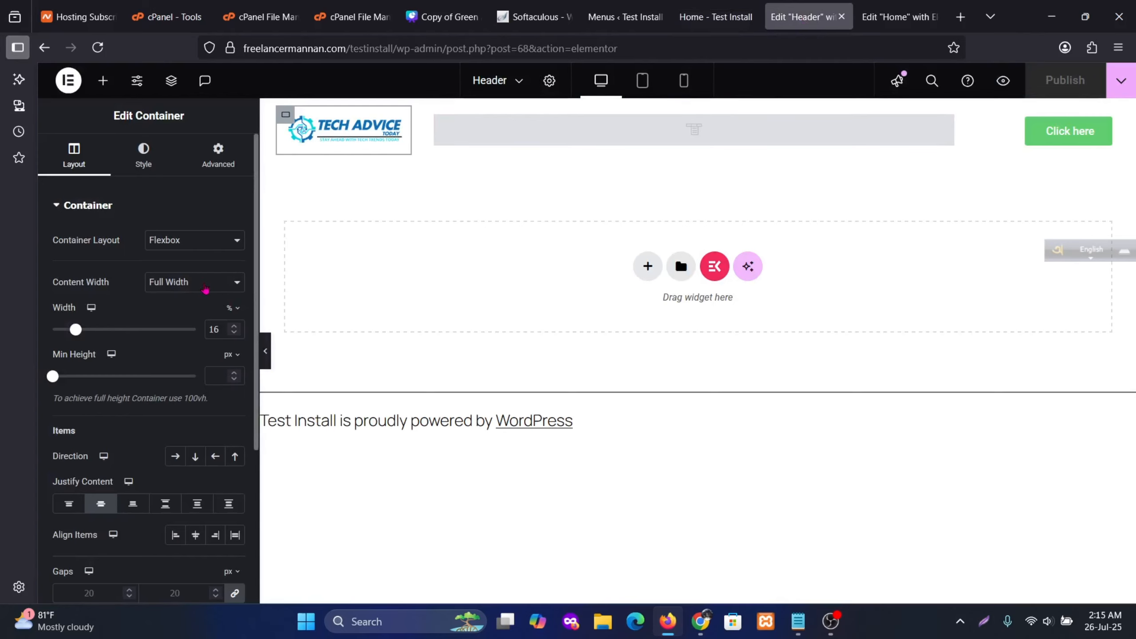
click(104, 55)
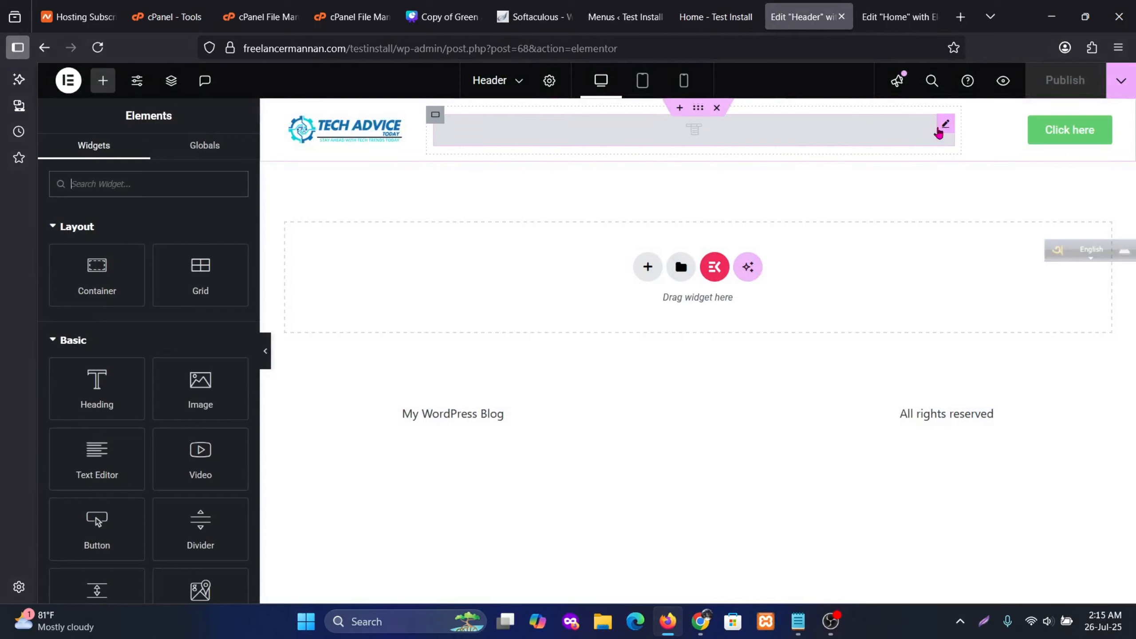
click(942, 127)
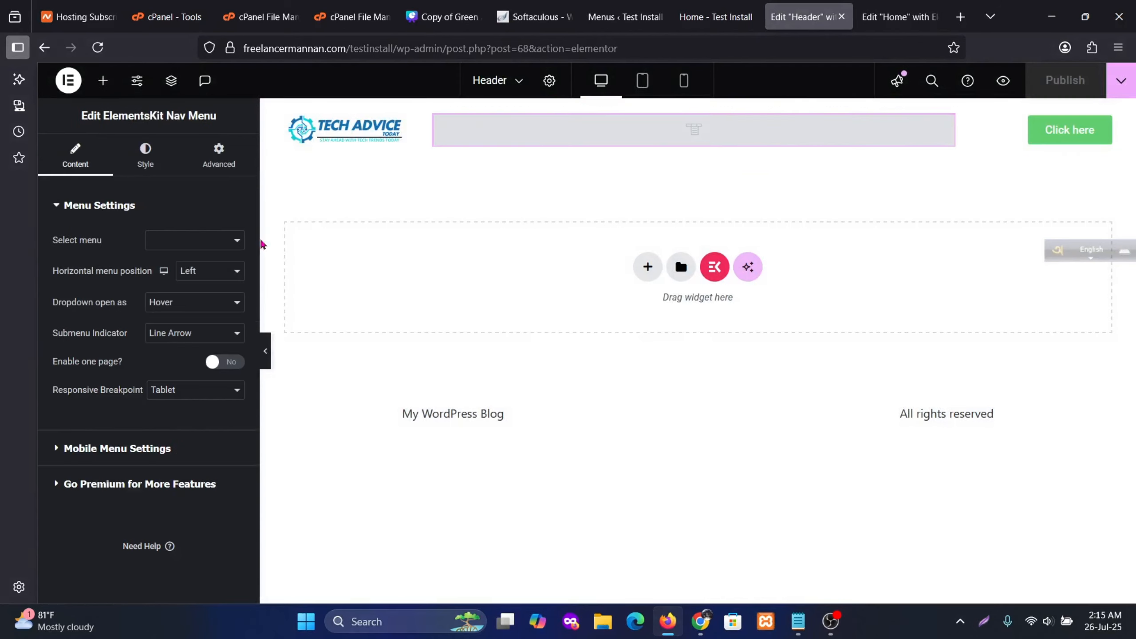
Select Main Menu for the header nav widget and publish
click(206, 242)
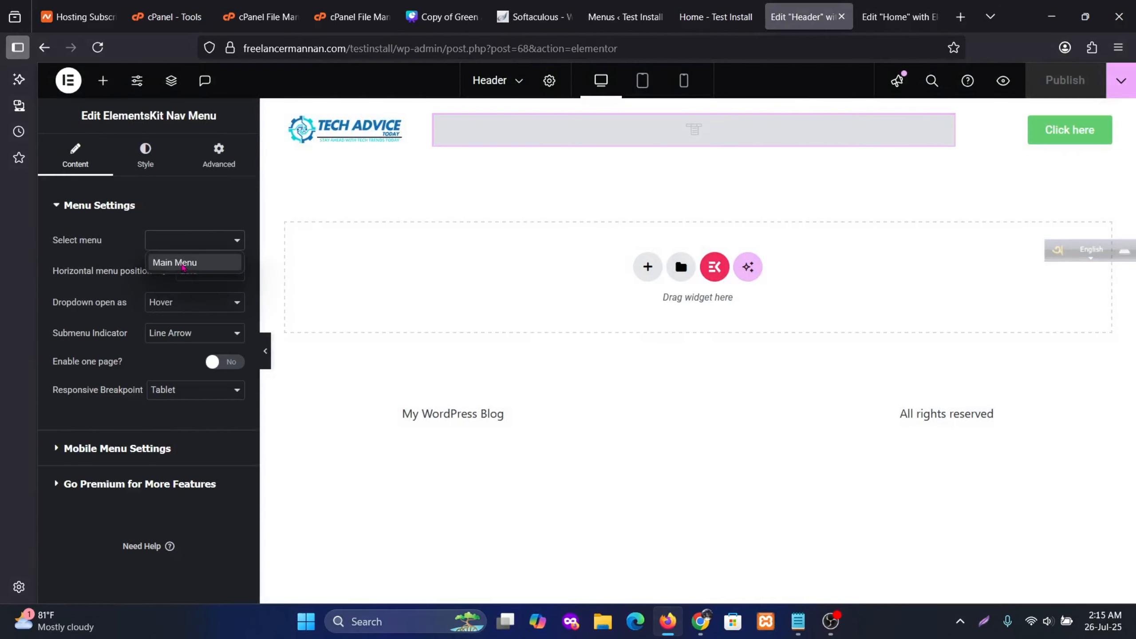
click(188, 266)
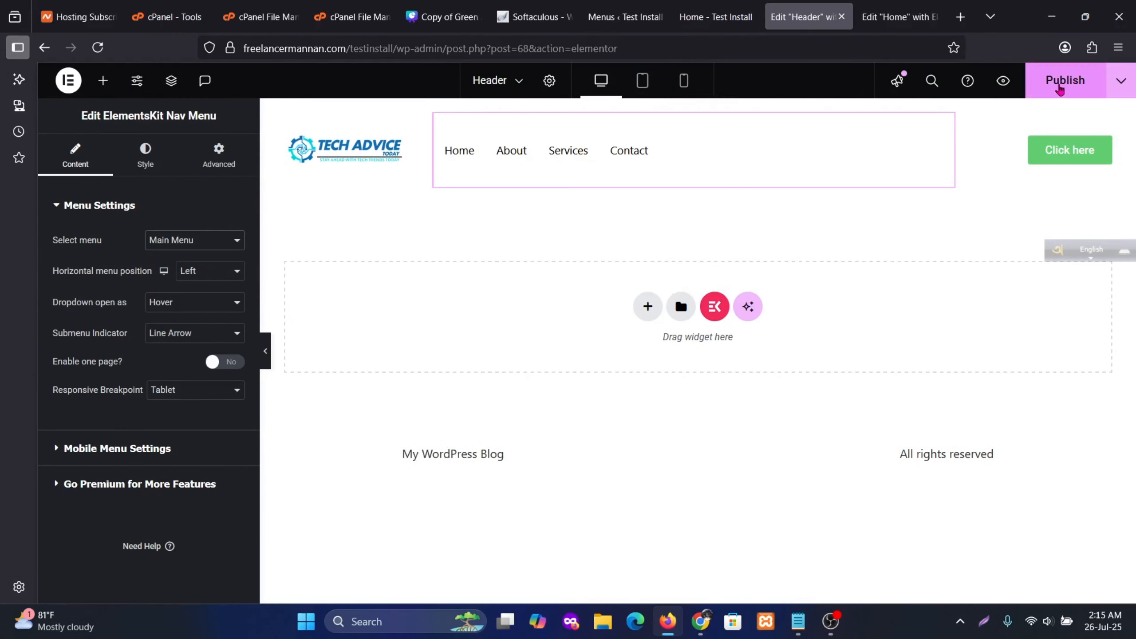
click(1057, 90)
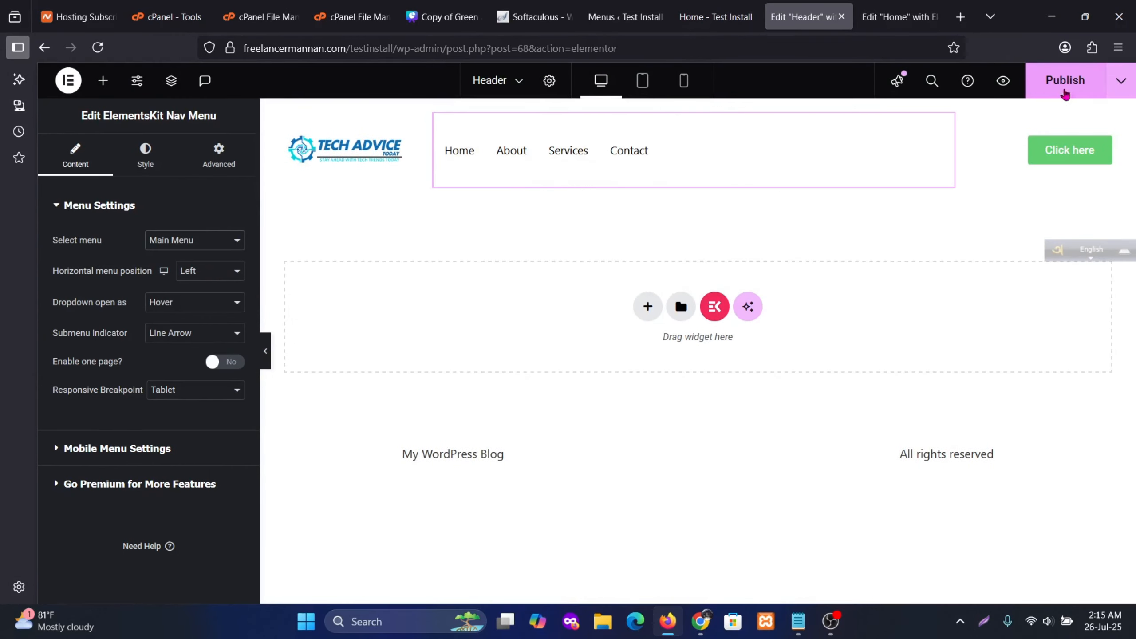
click(1065, 89)
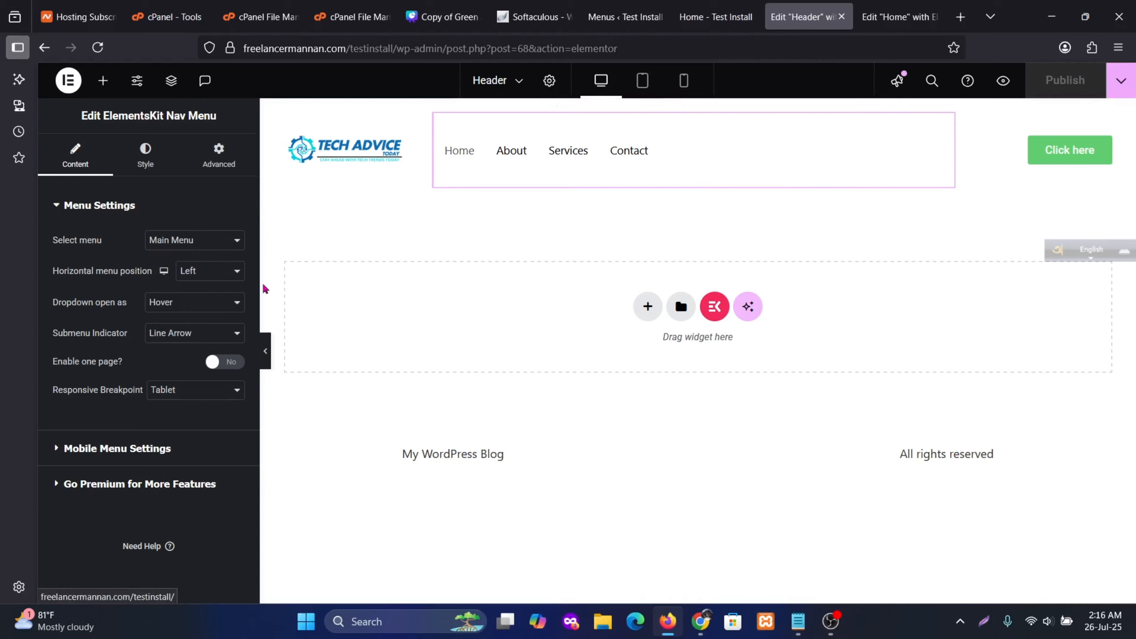
Try Right and Justified horizontal menu positions, settle on Center, then go to Menus
click(226, 271)
click(215, 311)
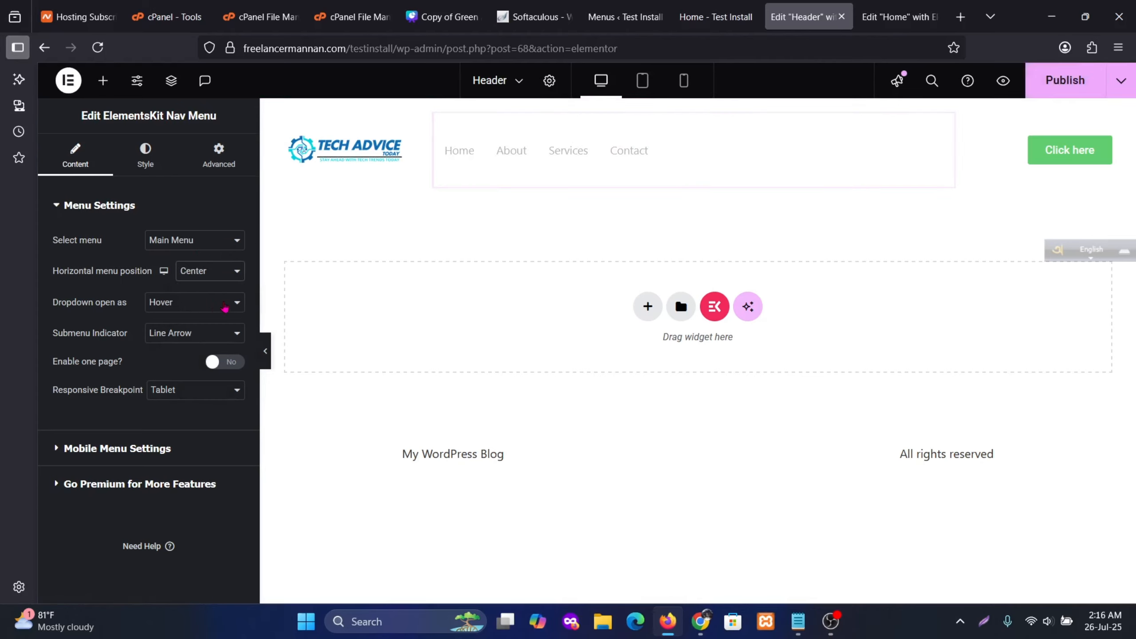
click(222, 276)
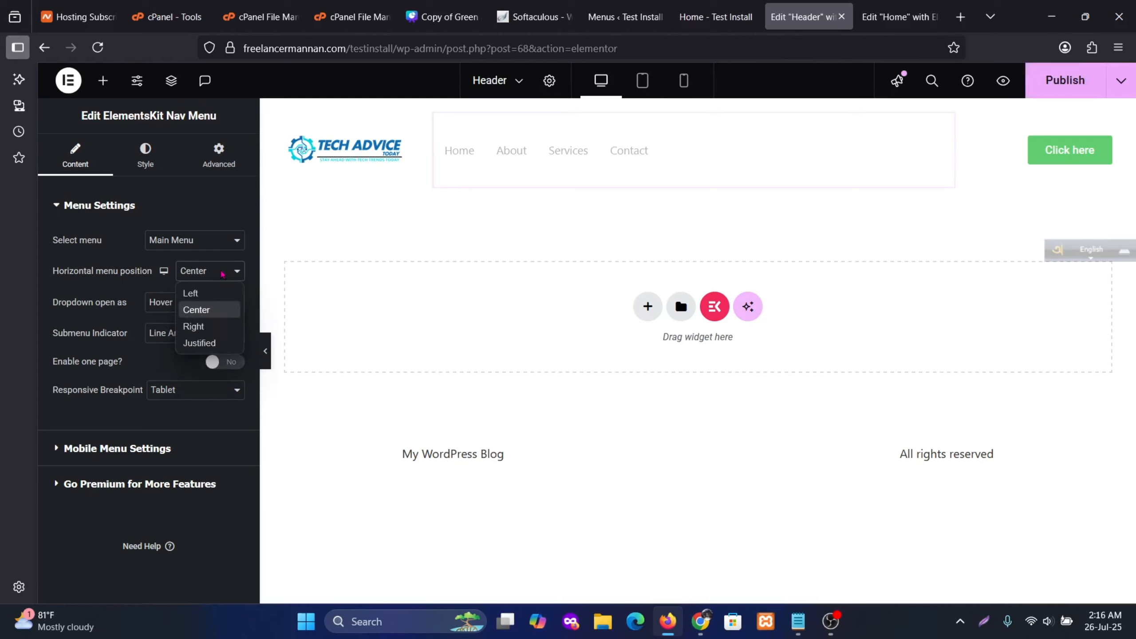
click(187, 323)
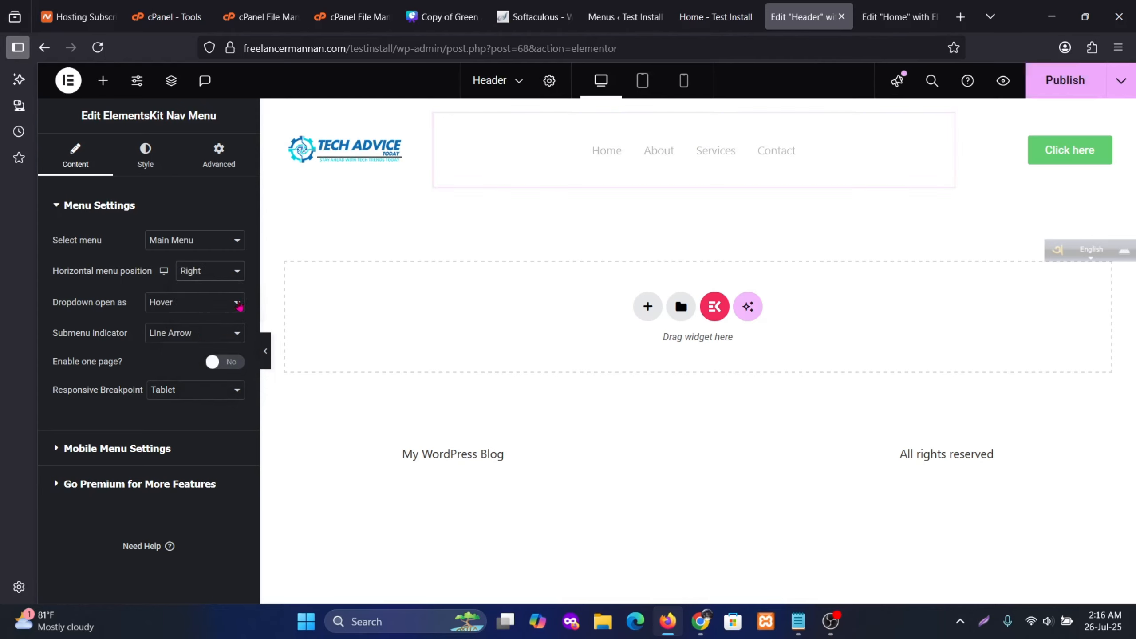
click(215, 271)
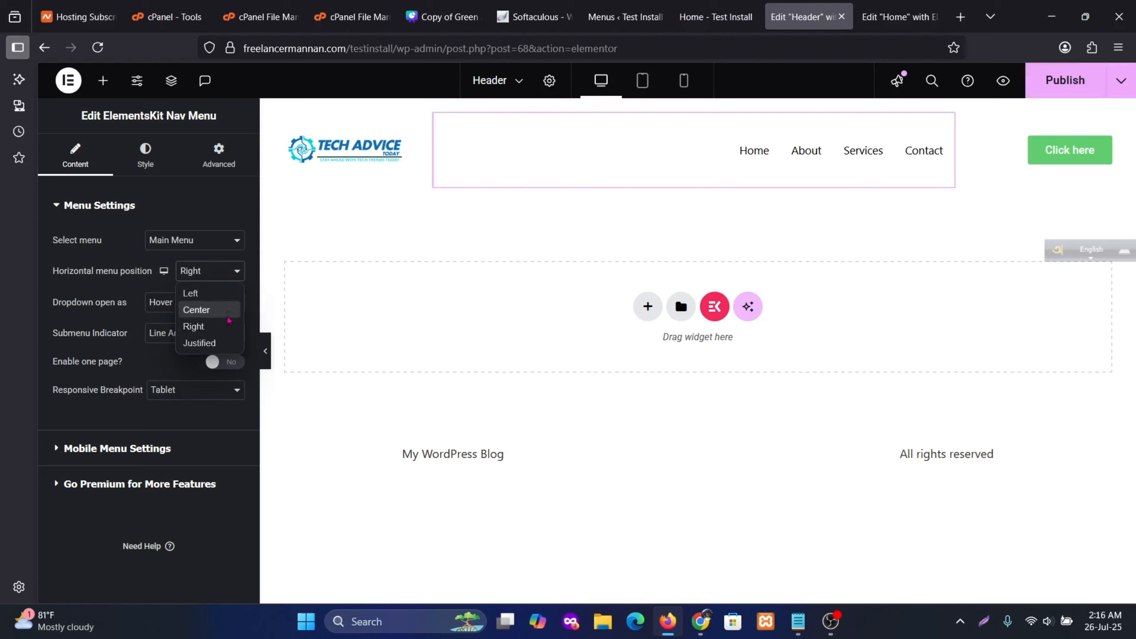
click(205, 346)
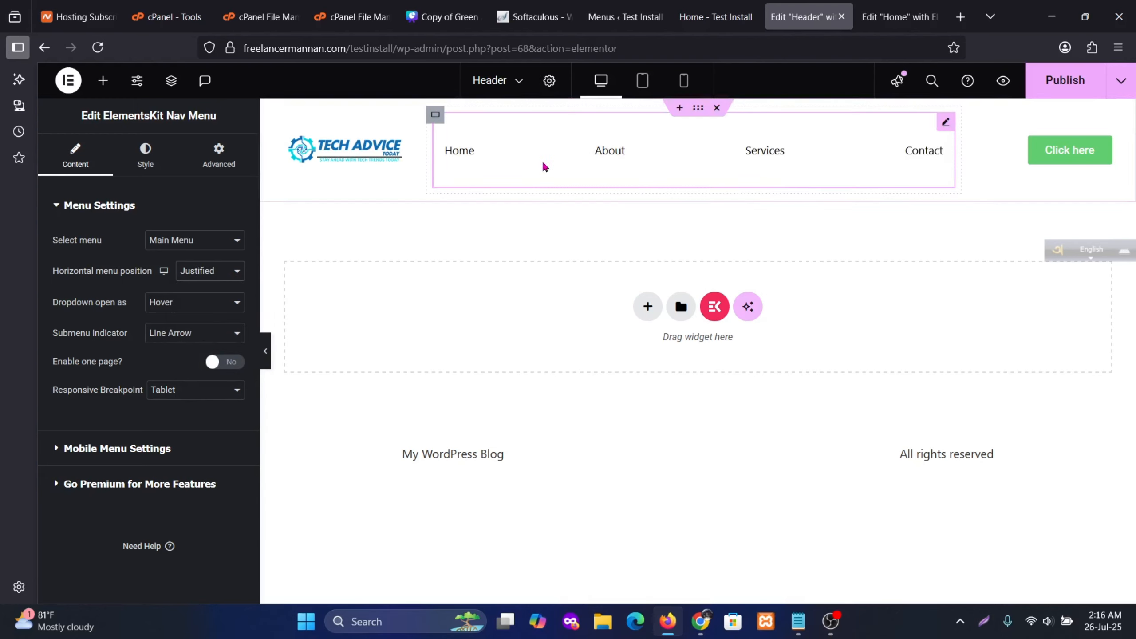
click(214, 273)
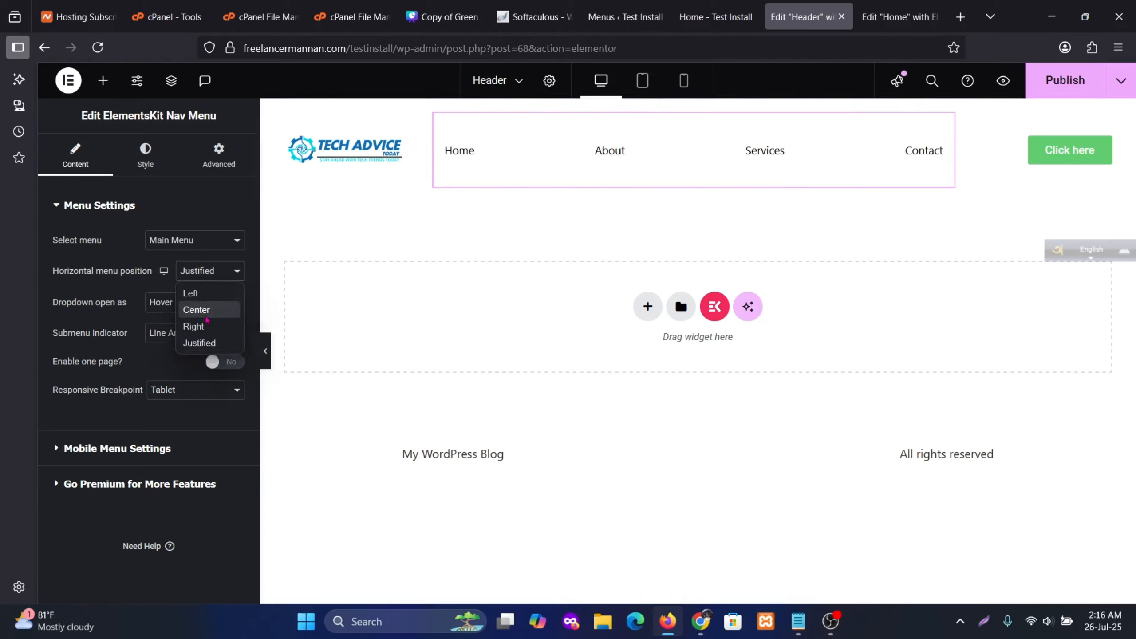
click(206, 310)
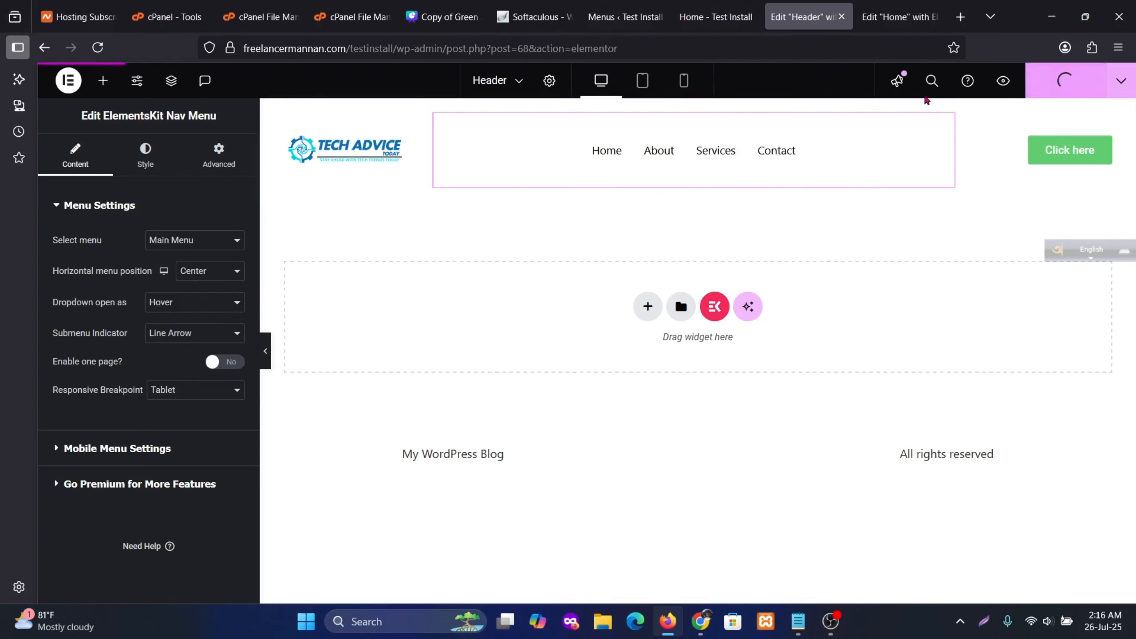
click(625, 23)
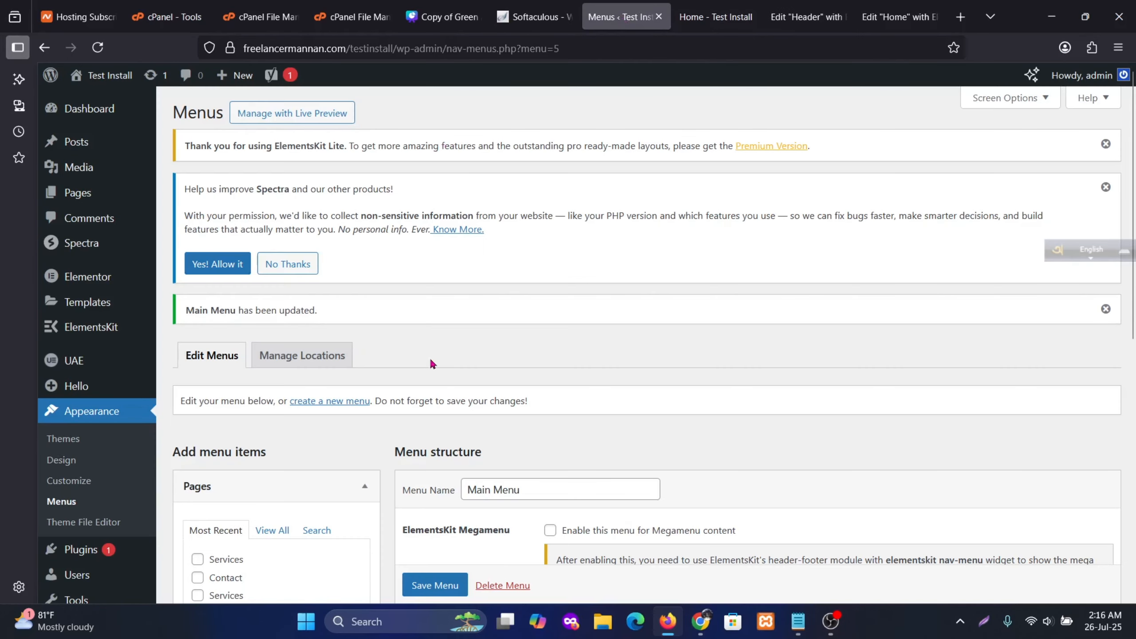
Add a 'Web Design' custom link with URL '#' to Main Menu
scroll(429, 357, down, 6)
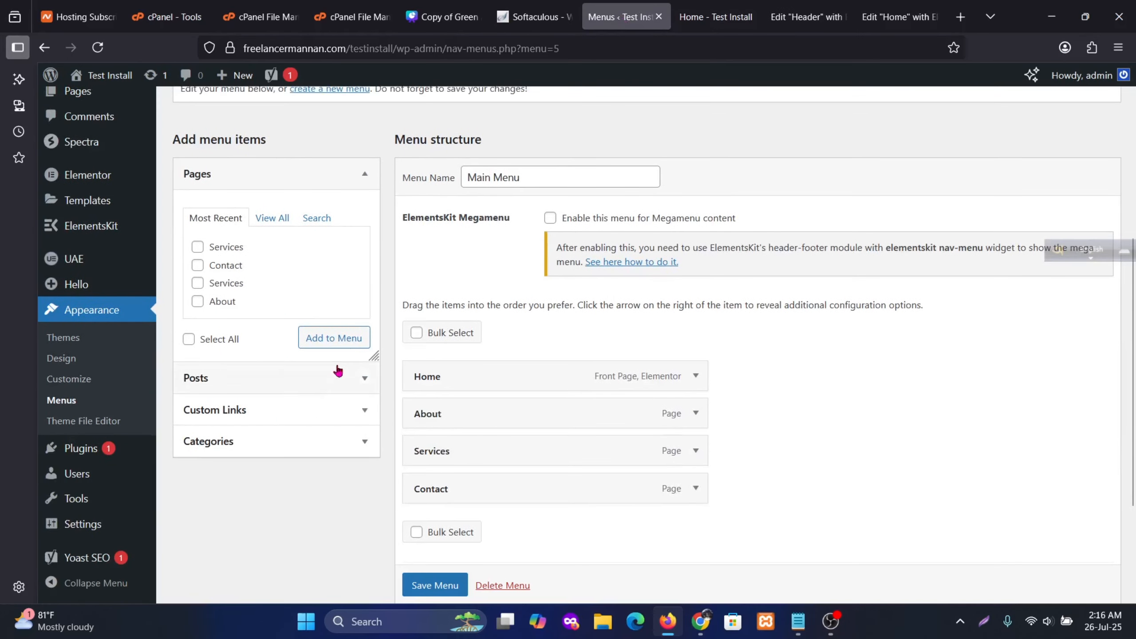
click(364, 410)
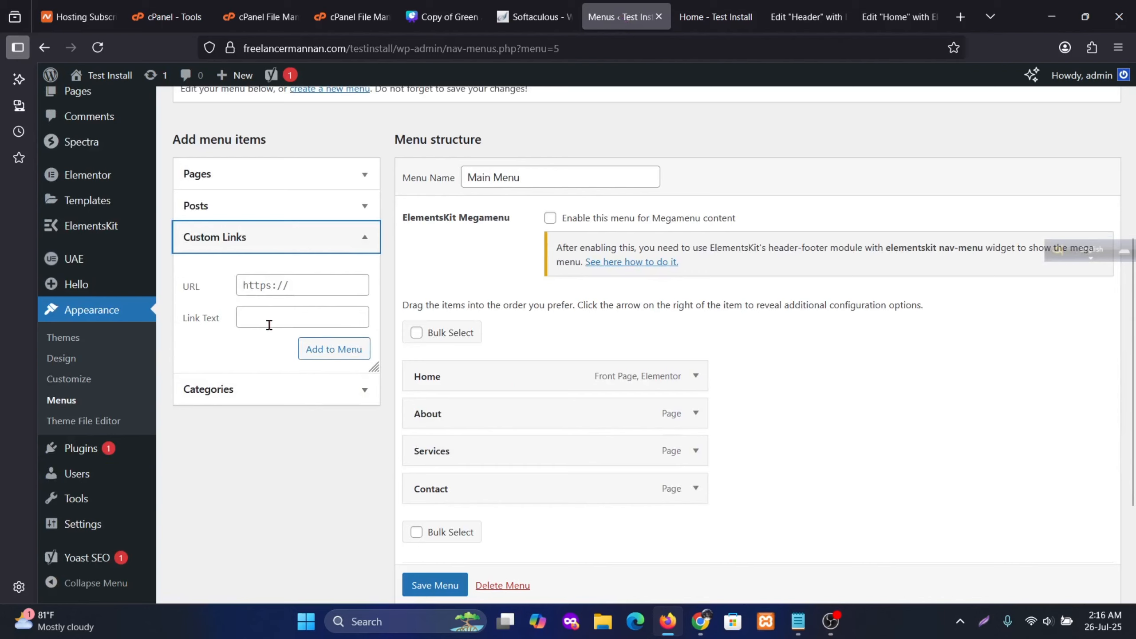
click(269, 315)
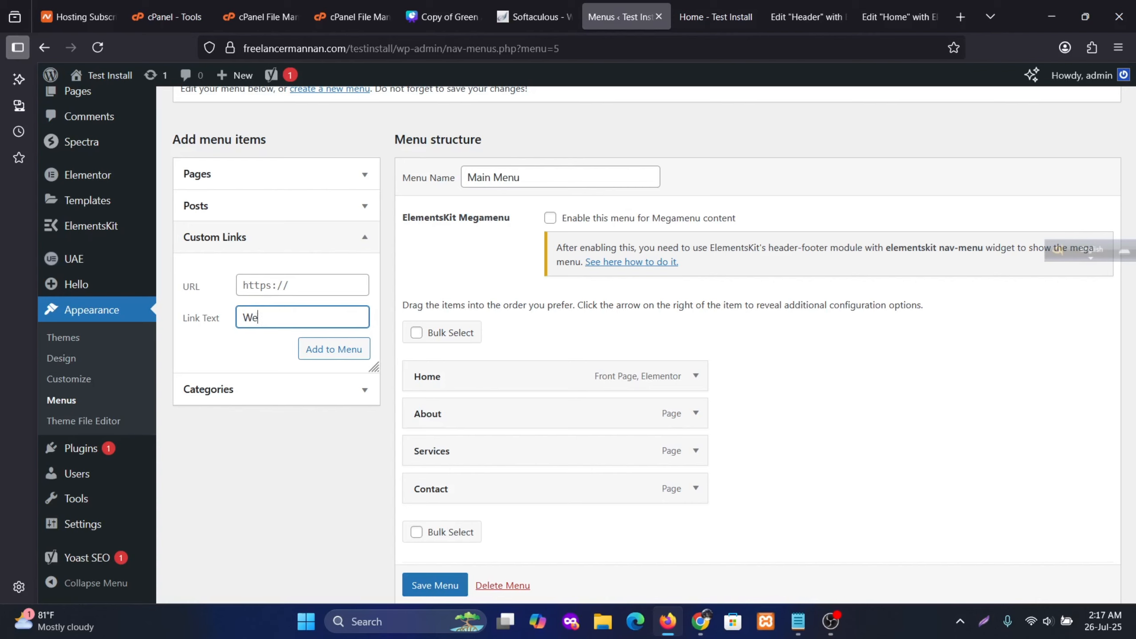
text(Design)
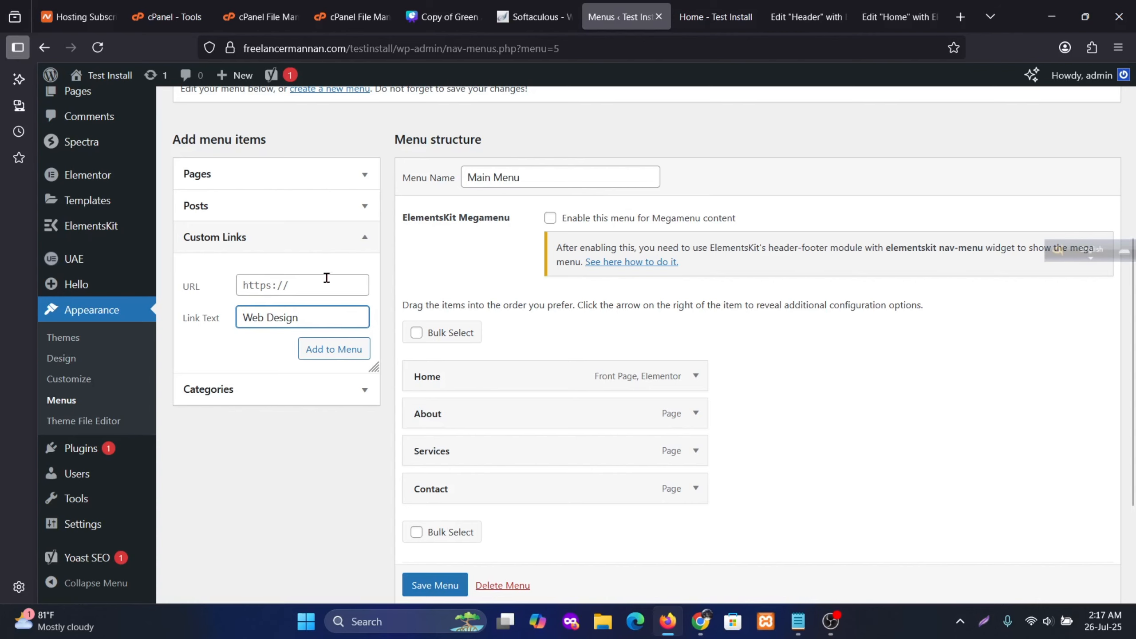
key(shift+Tab)
key(ctrl+3)
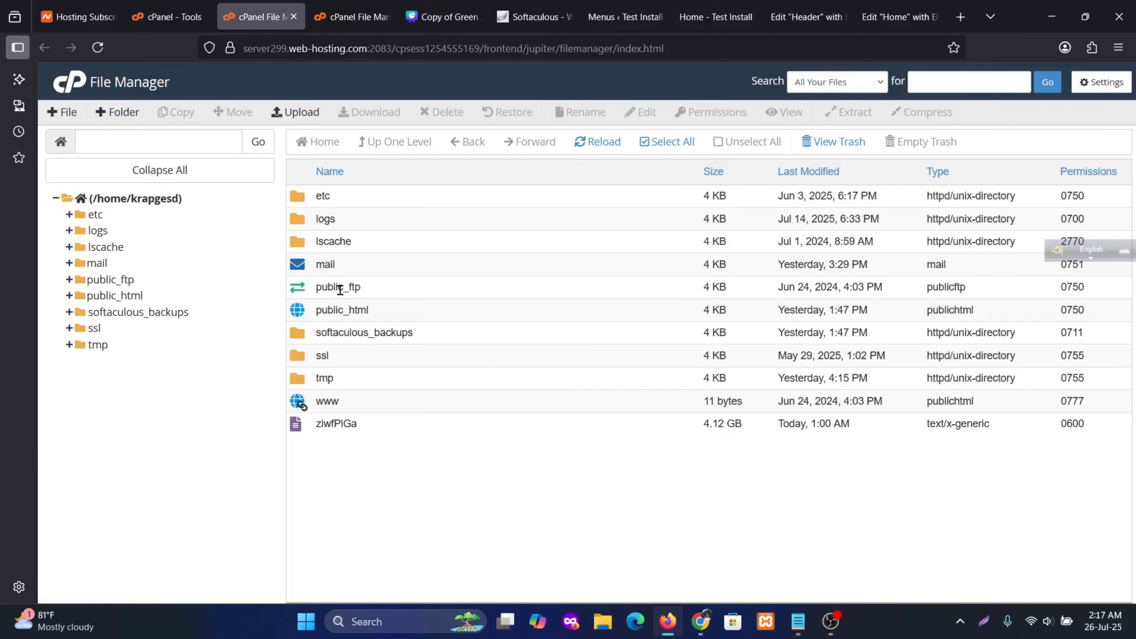
key(ctrl+7)
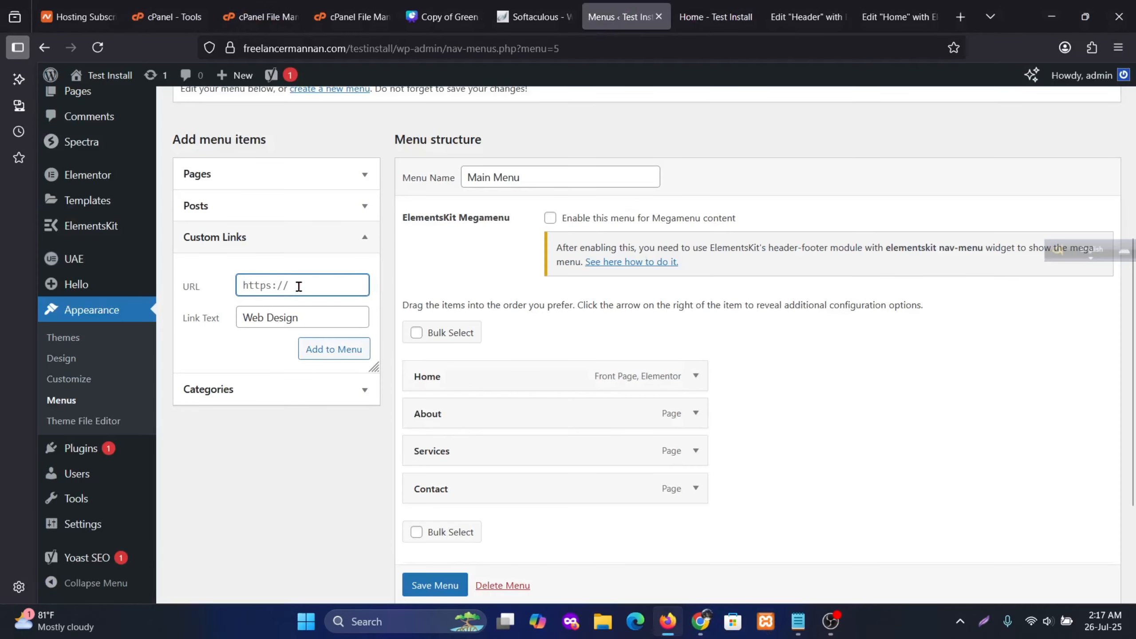
text(#)
click(345, 354)
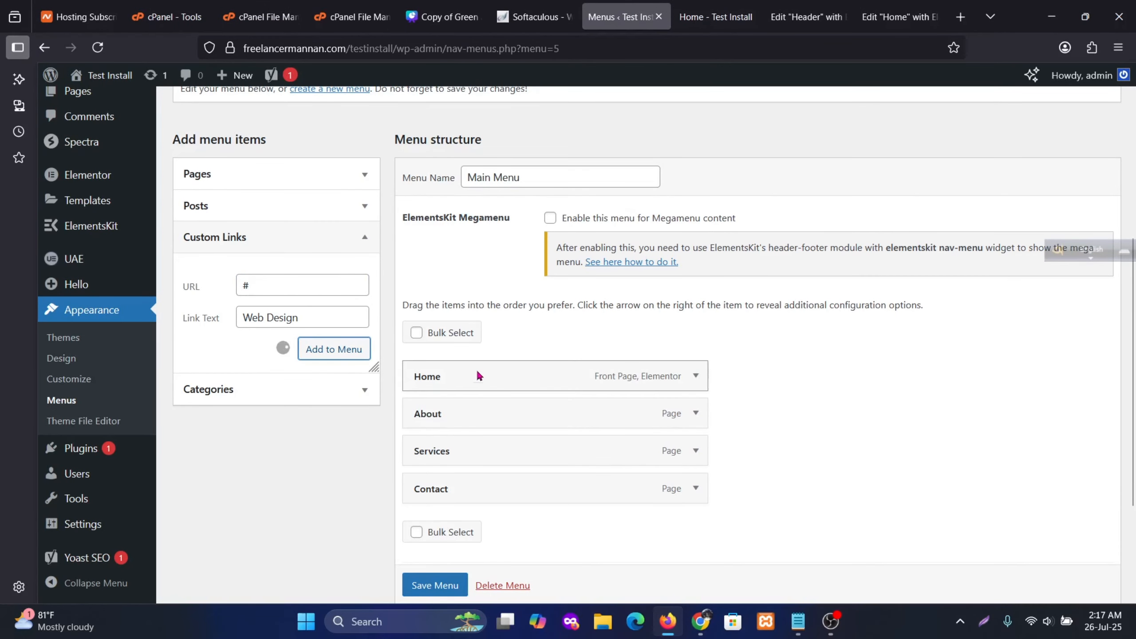
Add an 'SEO' custom link with URL '#' to Main Menu
click(277, 320)
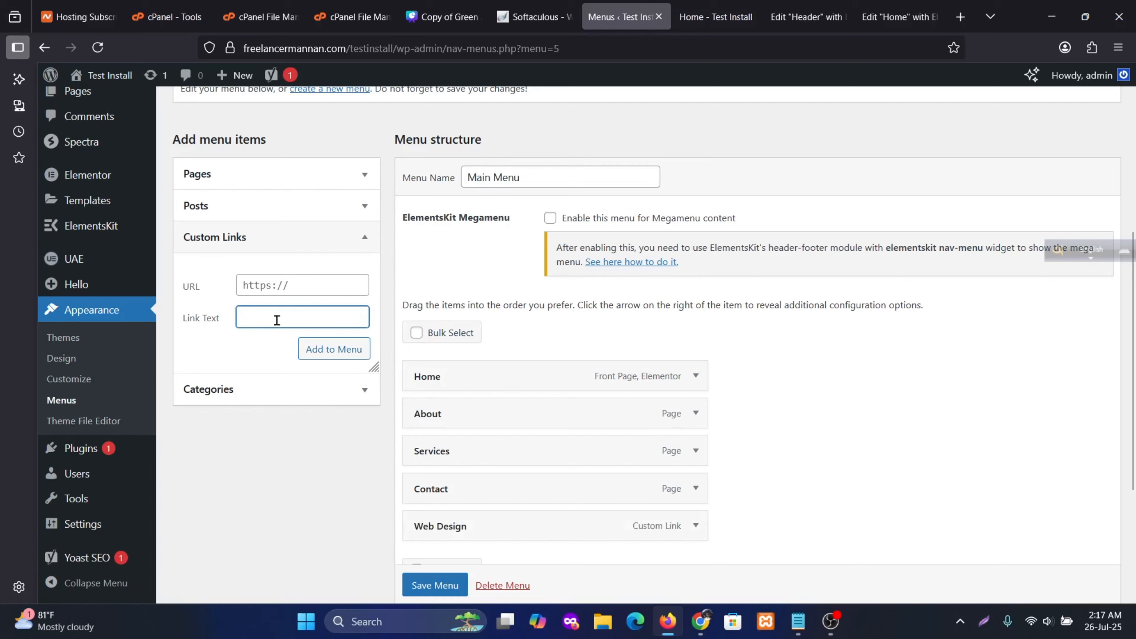
text(SEO)
click(299, 285)
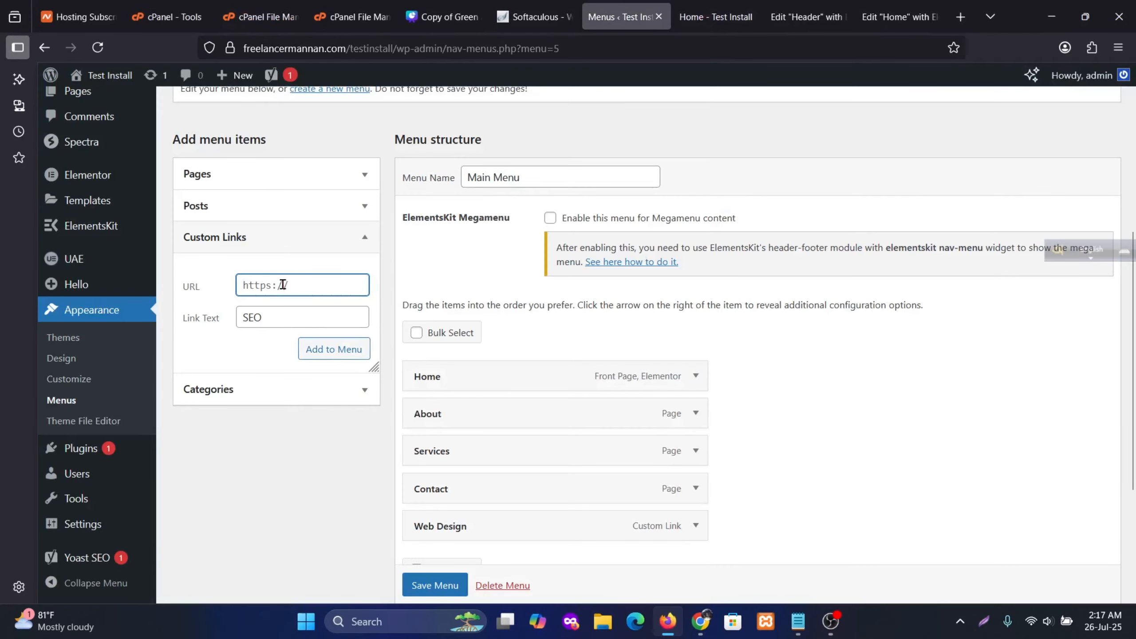
text(#)
click(331, 359)
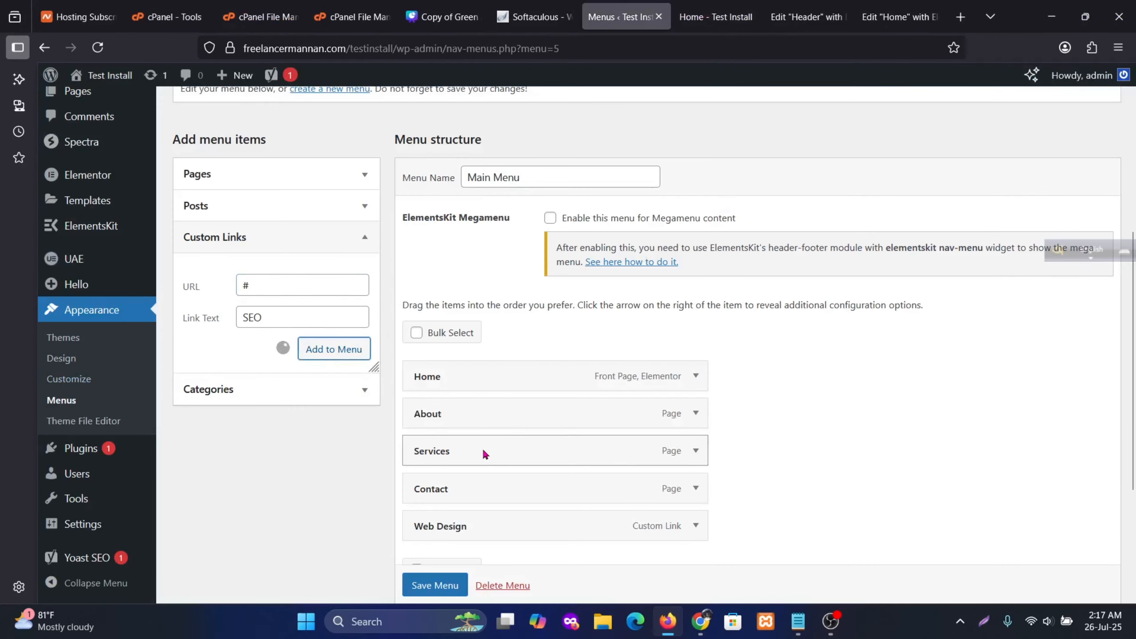
Nest Web Design and SEO as sub-items under Services and save the menu
scroll(569, 428, down, 3)
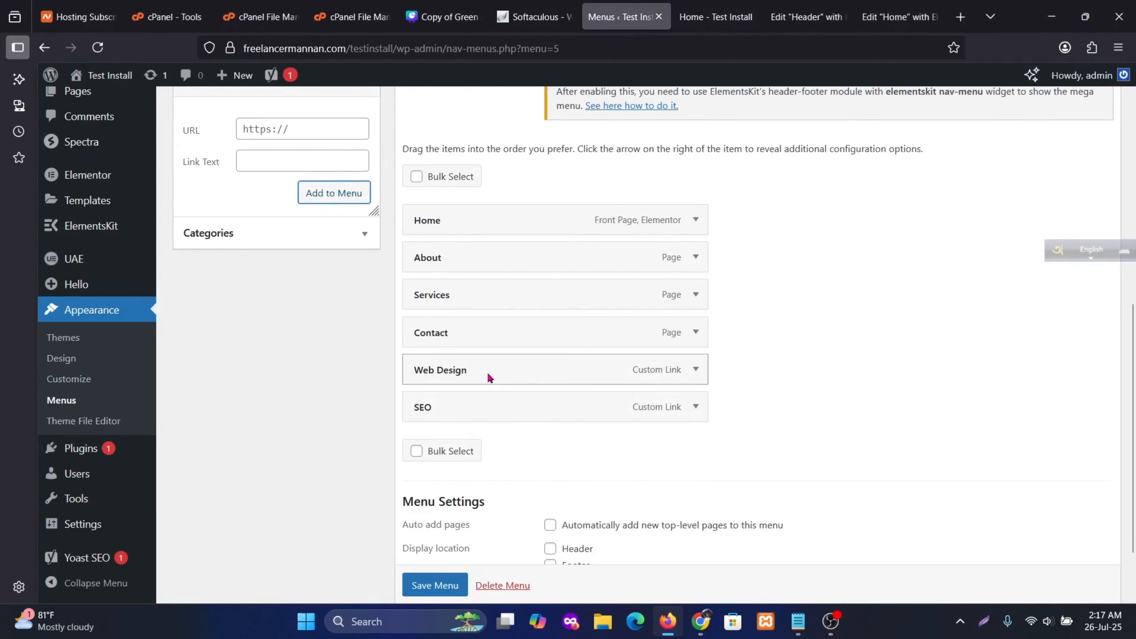
drag(489, 375, 516, 333)
drag(490, 414, 515, 381)
scroll(429, 591, down, 1)
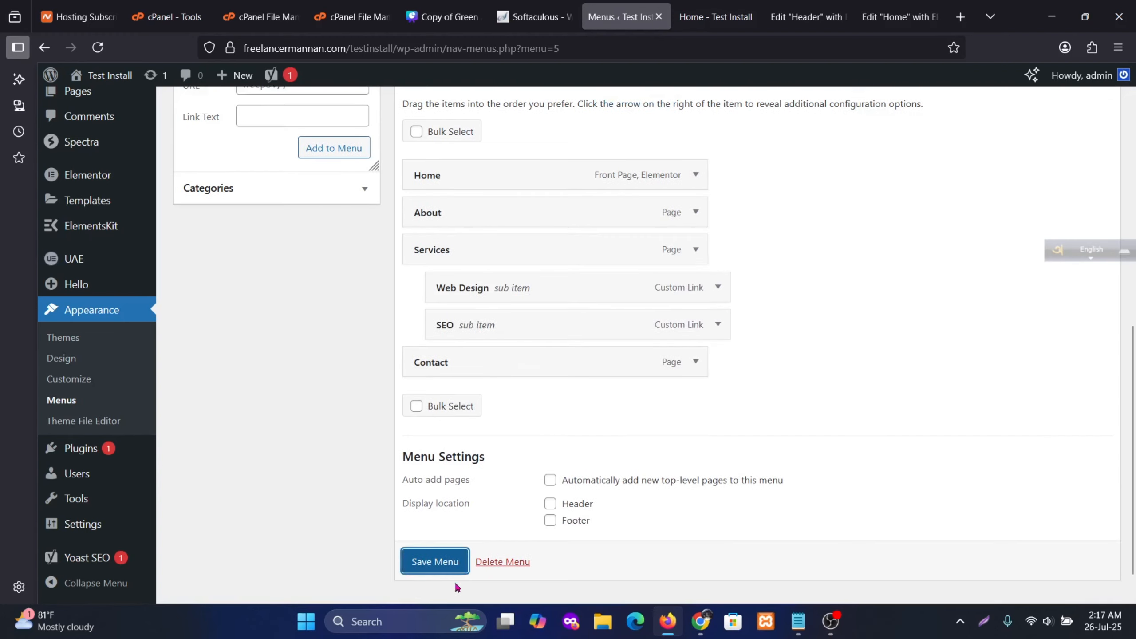
click(434, 565)
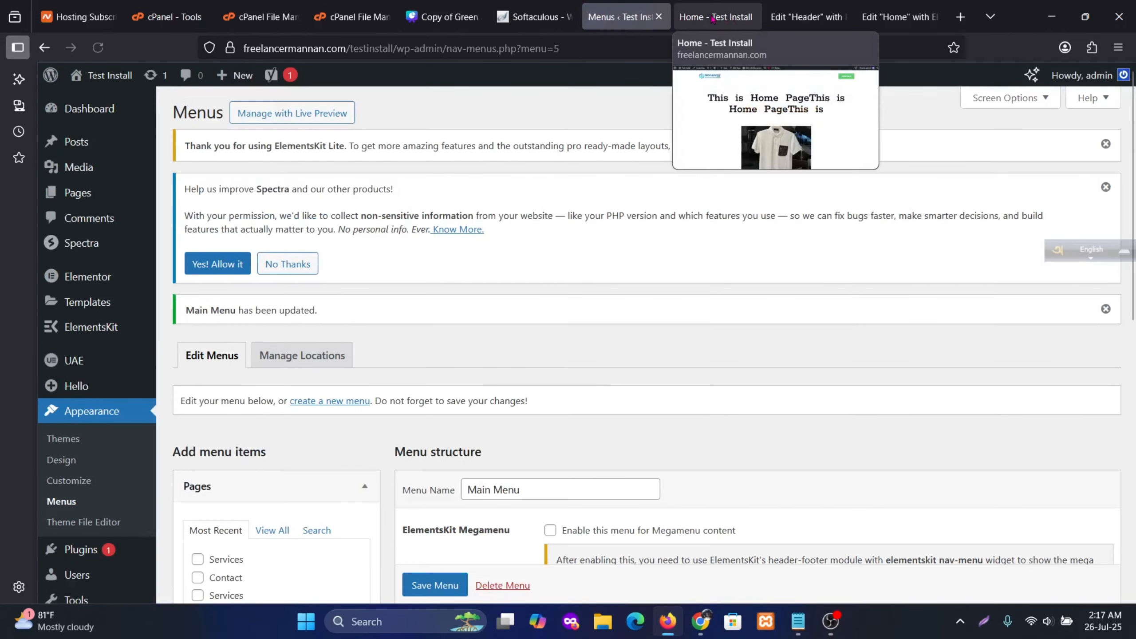
Reload the live home page and verify Services drops down Web Design and SEO
click(713, 18)
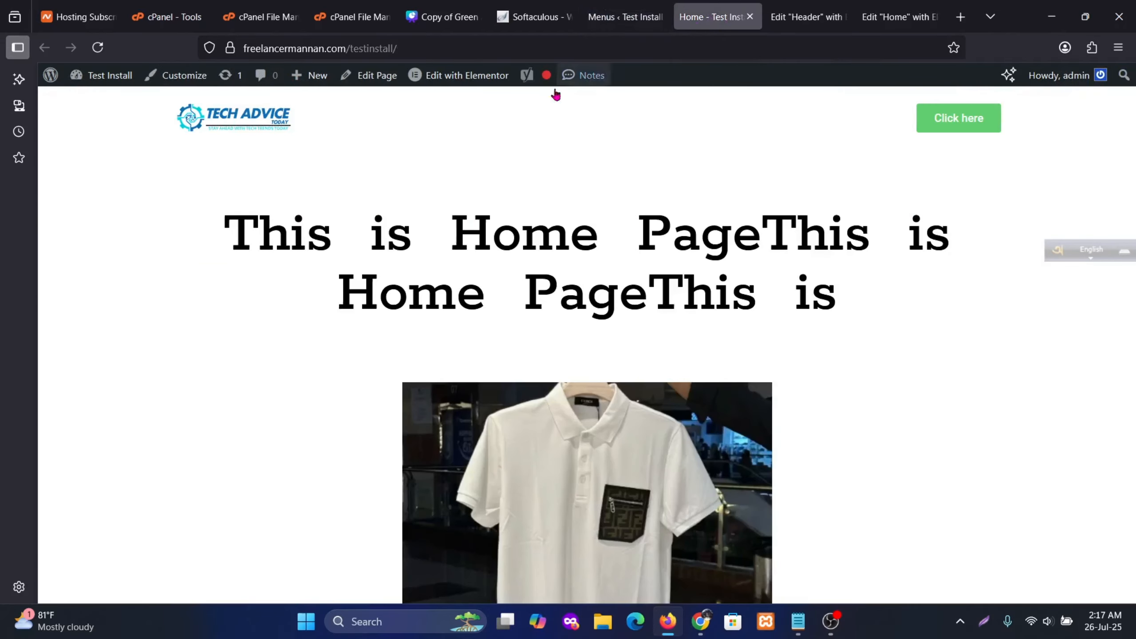
click(98, 48)
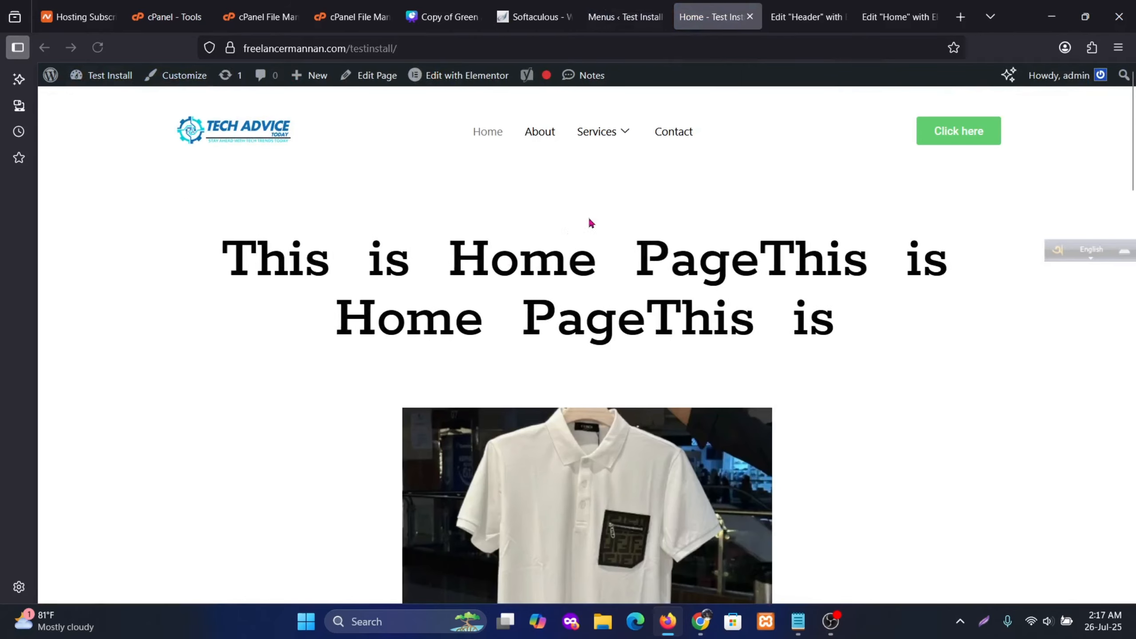
mouse_move(626, 134)
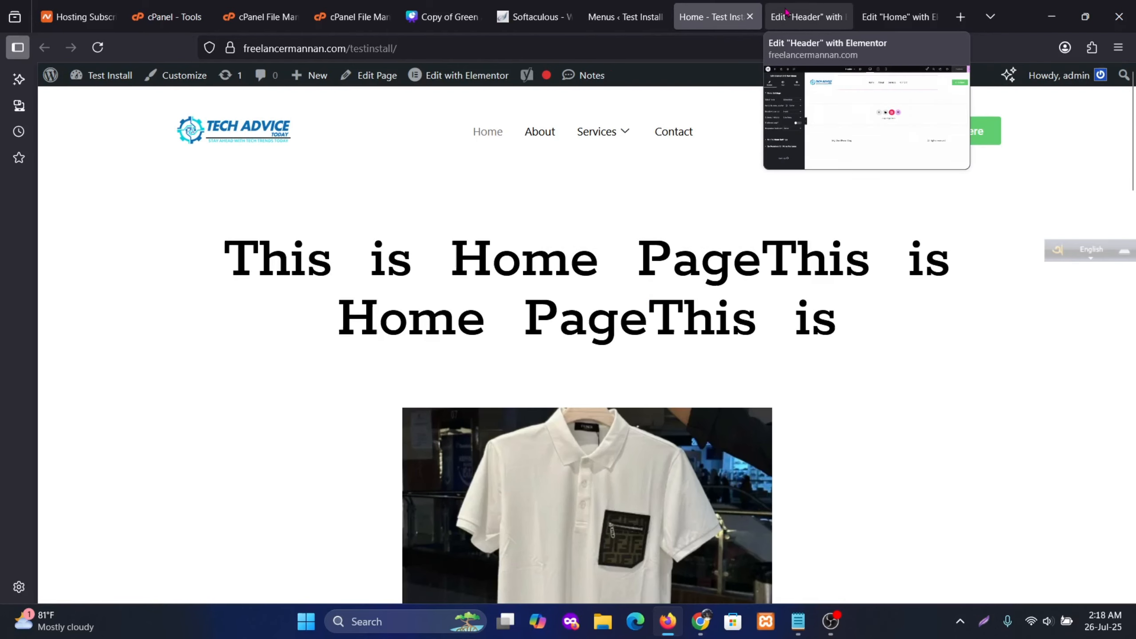
click(802, 16)
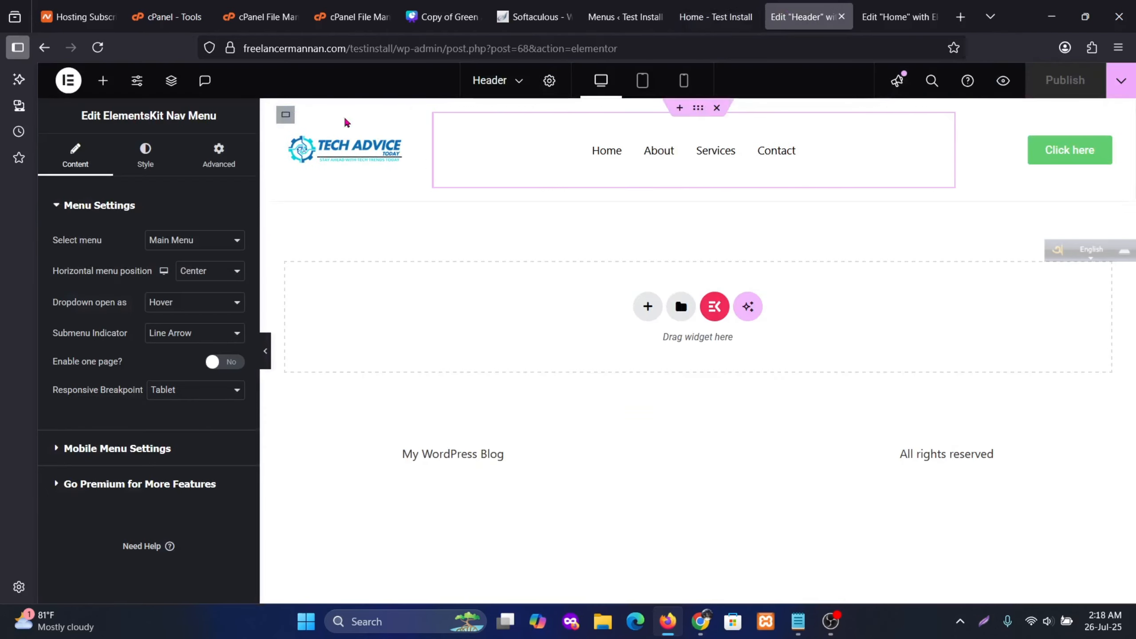
Reload the editor and select the header's nav menu widget
click(99, 47)
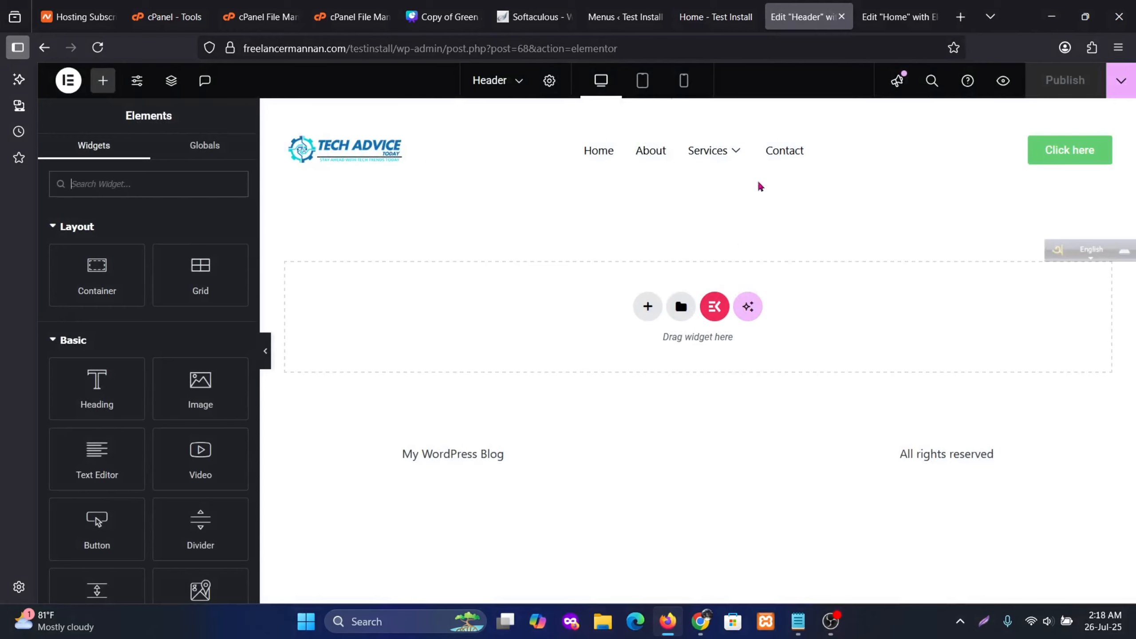
mouse_move(714, 152)
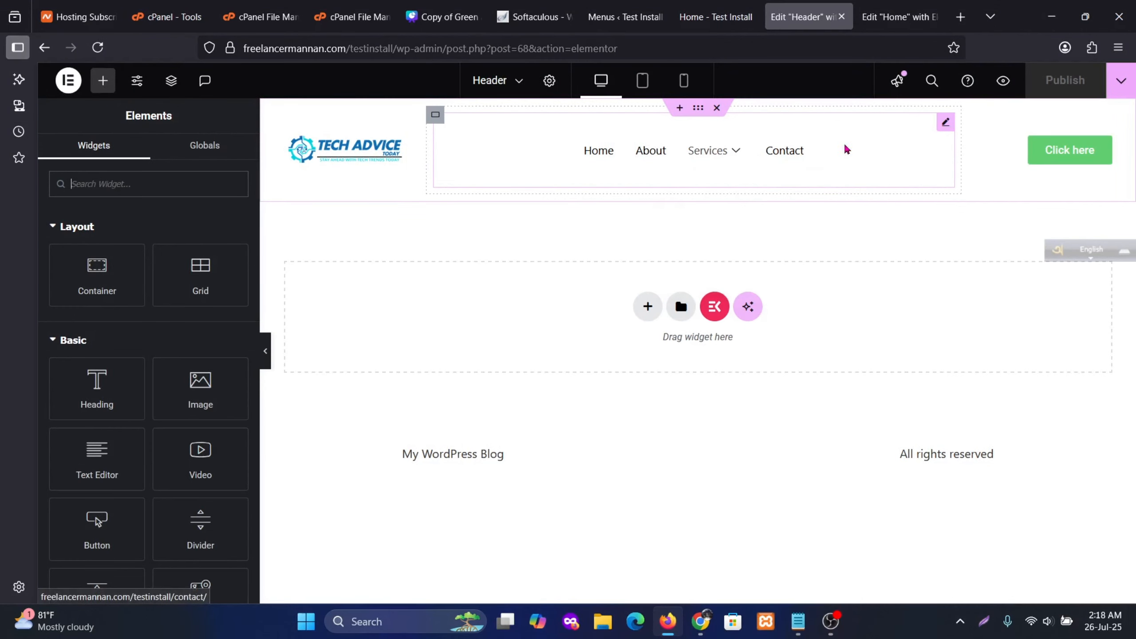
click(896, 141)
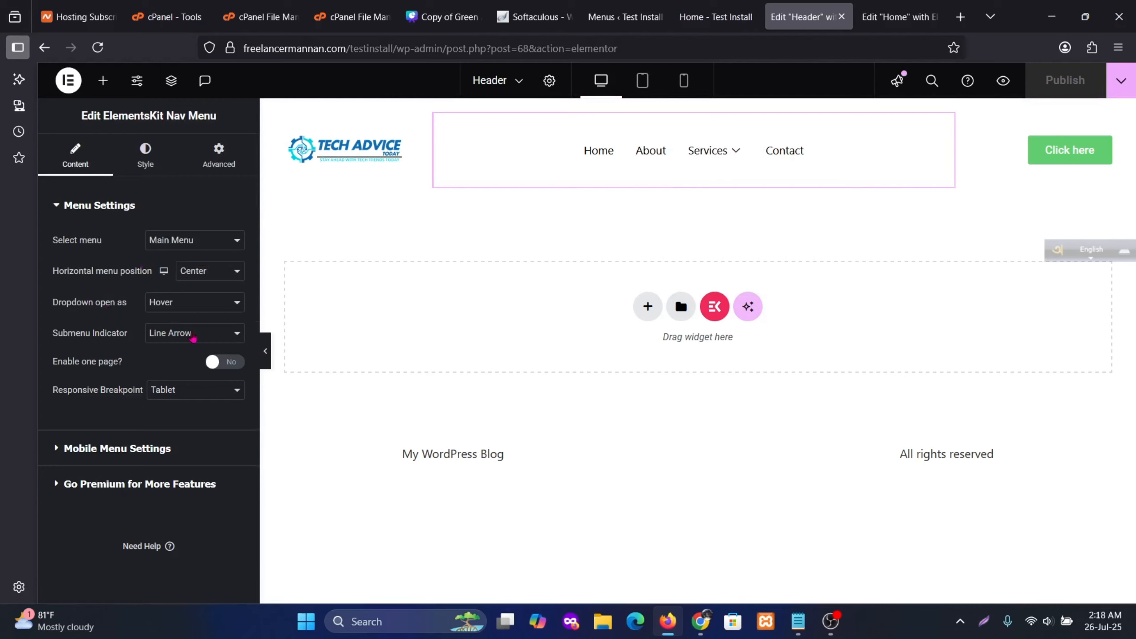
Try Plus, Arrow and None as submenu indicator, settling on Line Arrow
click(197, 337)
click(172, 371)
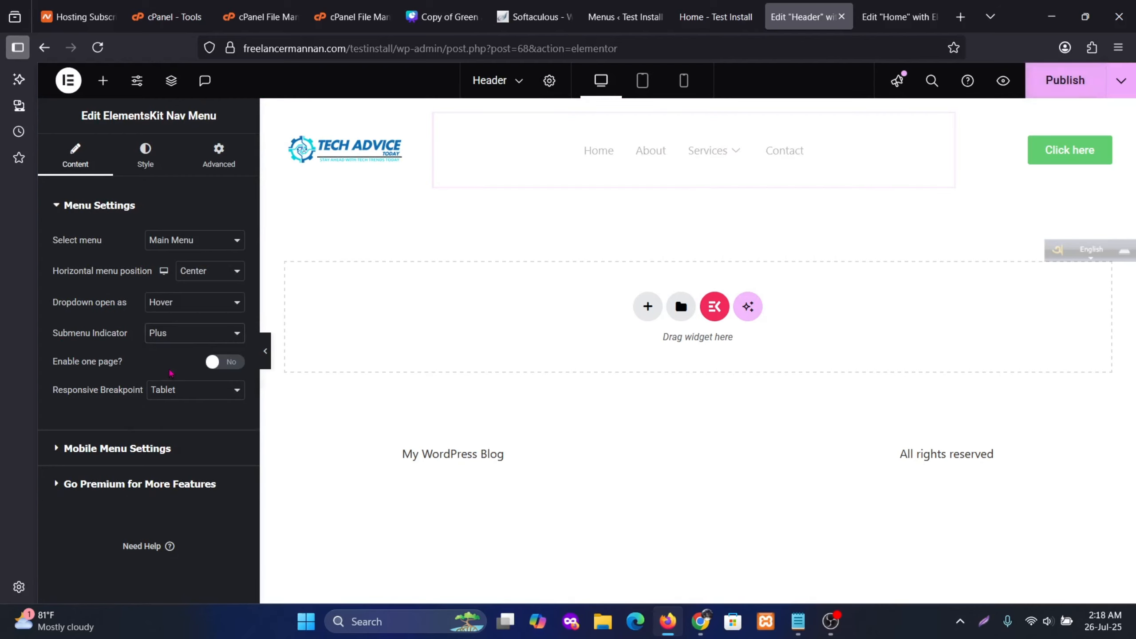
mouse_move(720, 161)
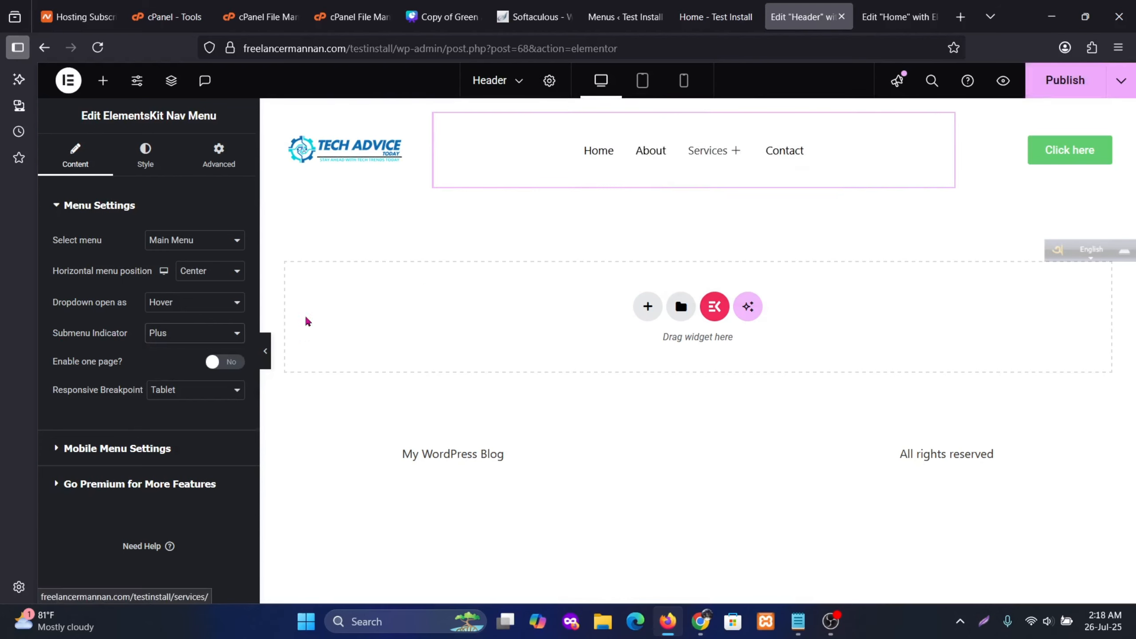
click(235, 334)
click(173, 388)
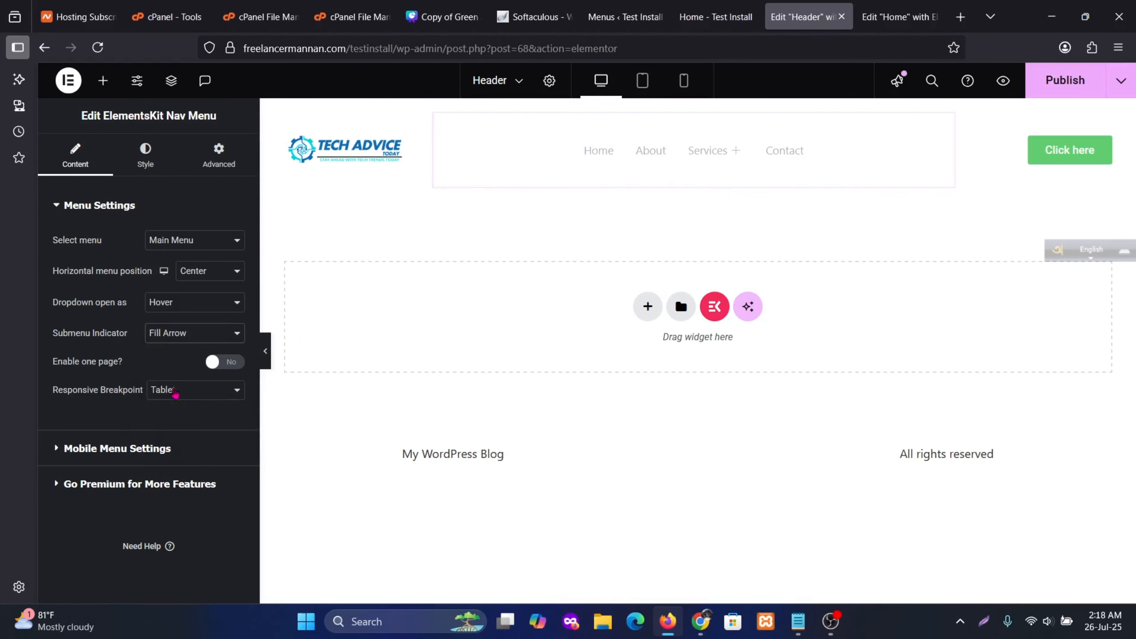
mouse_move(750, 178)
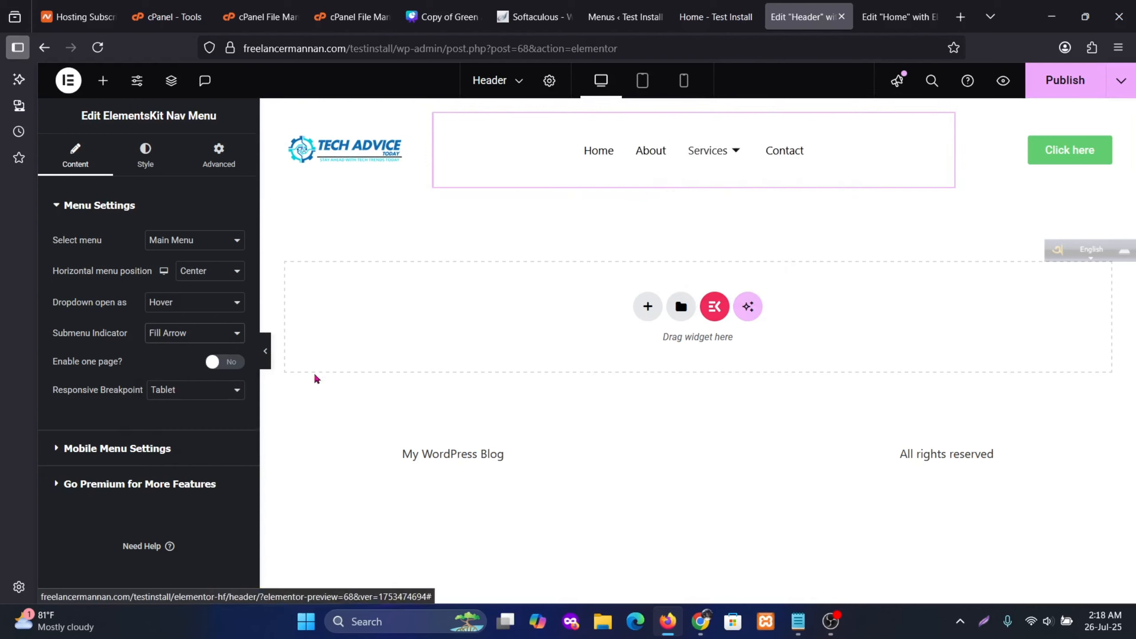
click(195, 337)
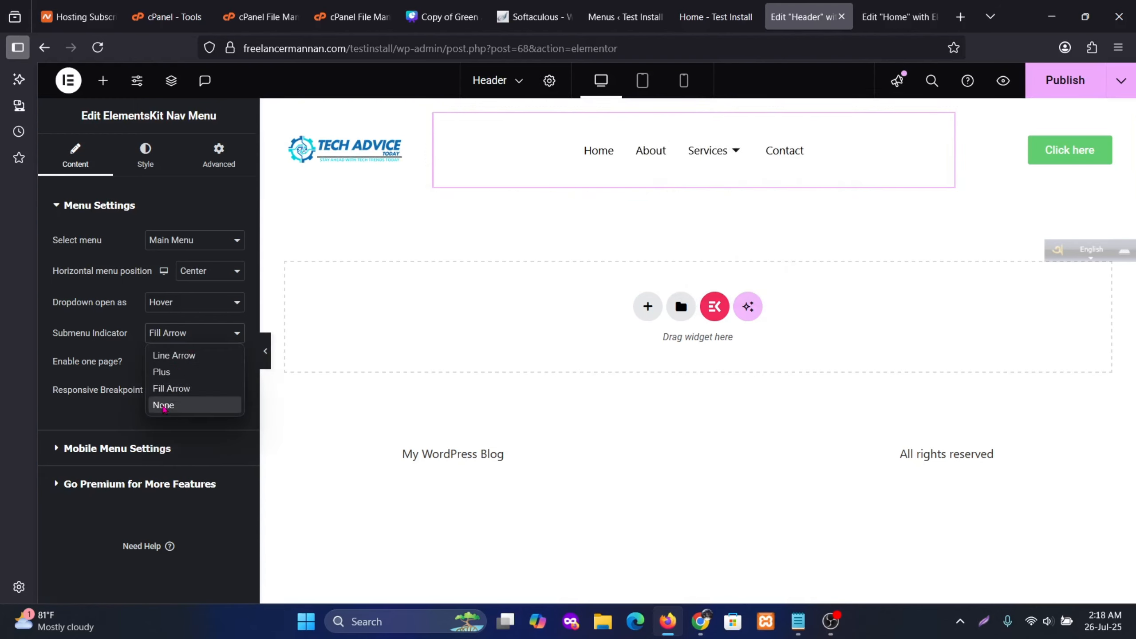
click(165, 405)
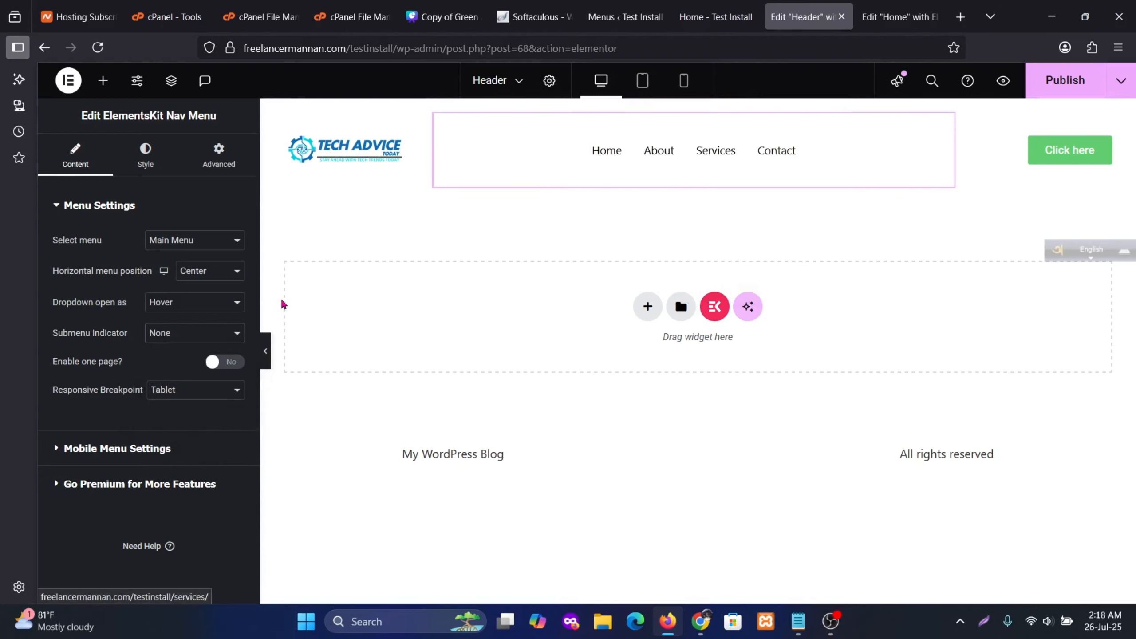
click(193, 335)
click(179, 355)
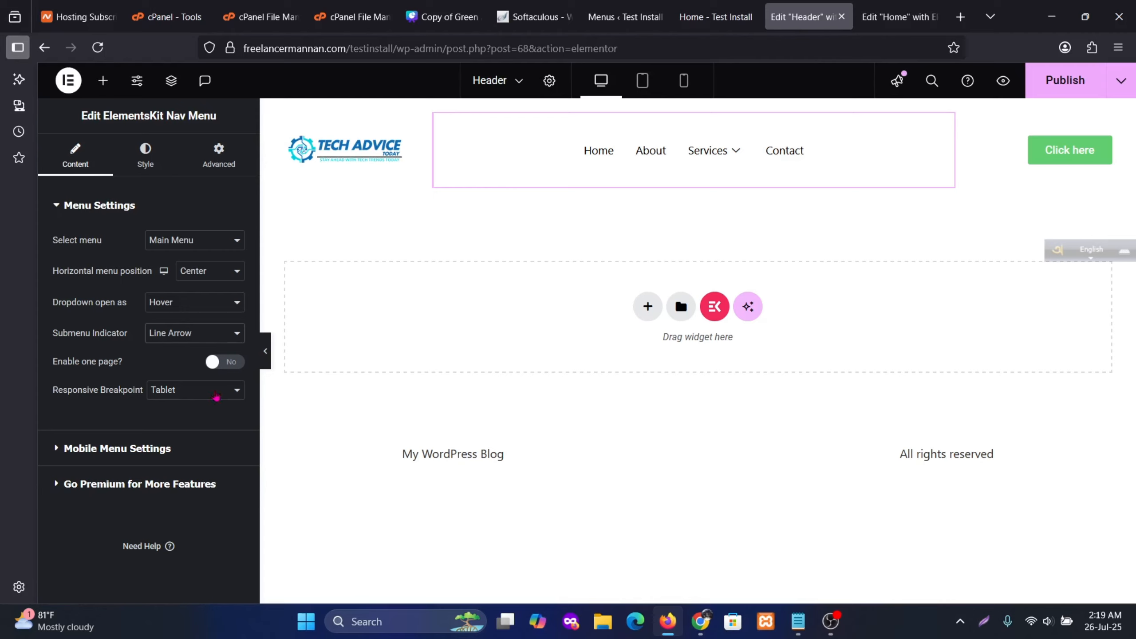
Preview the header at tablet width and test the collapsed hamburger menu
click(642, 80)
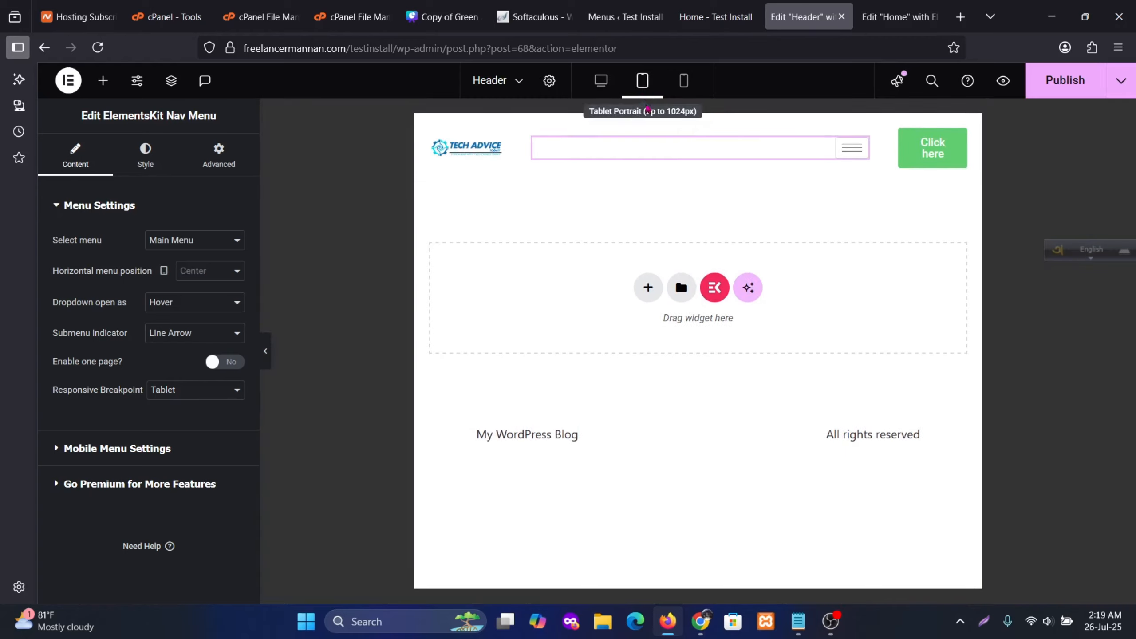
click(845, 153)
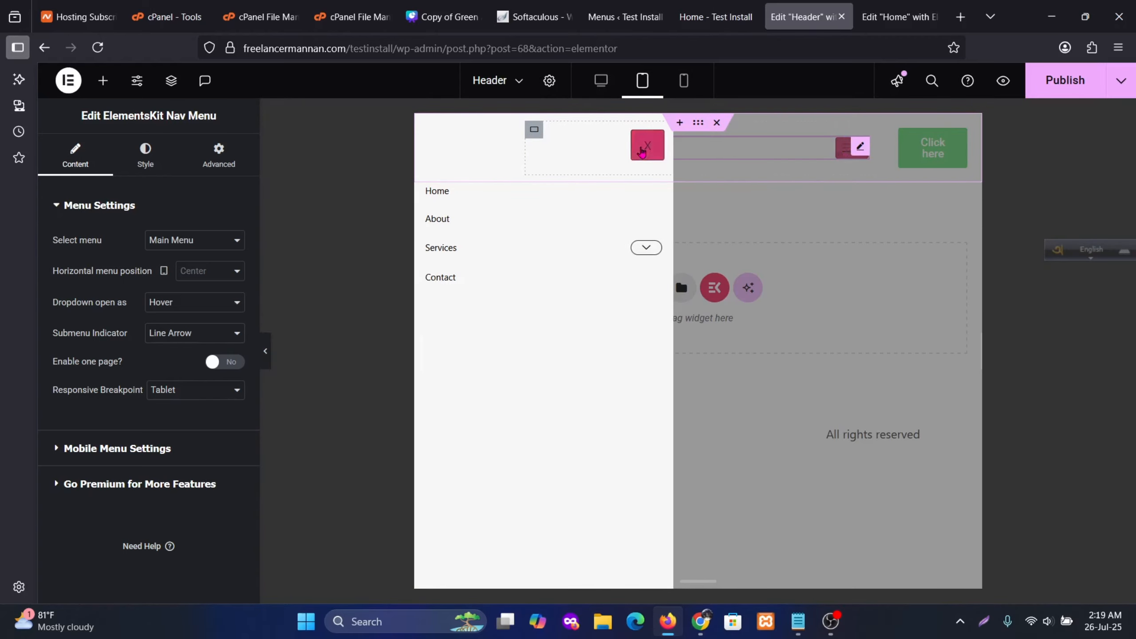
click(646, 146)
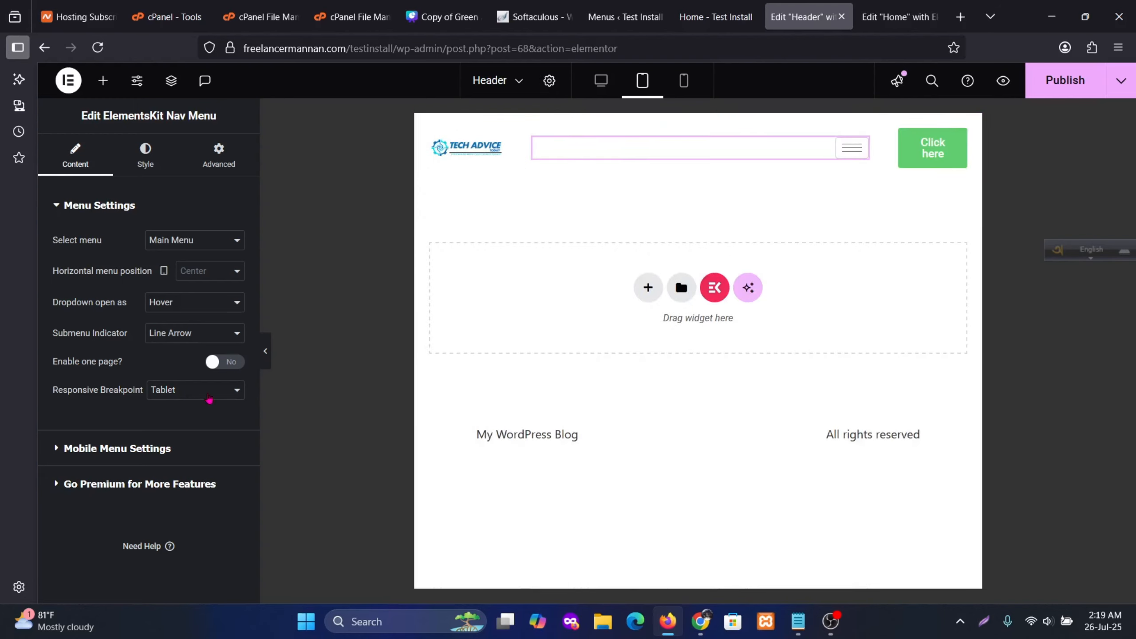
Try the Mobile responsive breakpoint, then set the nav menu breakpoint back to Tablet
click(209, 396)
click(169, 429)
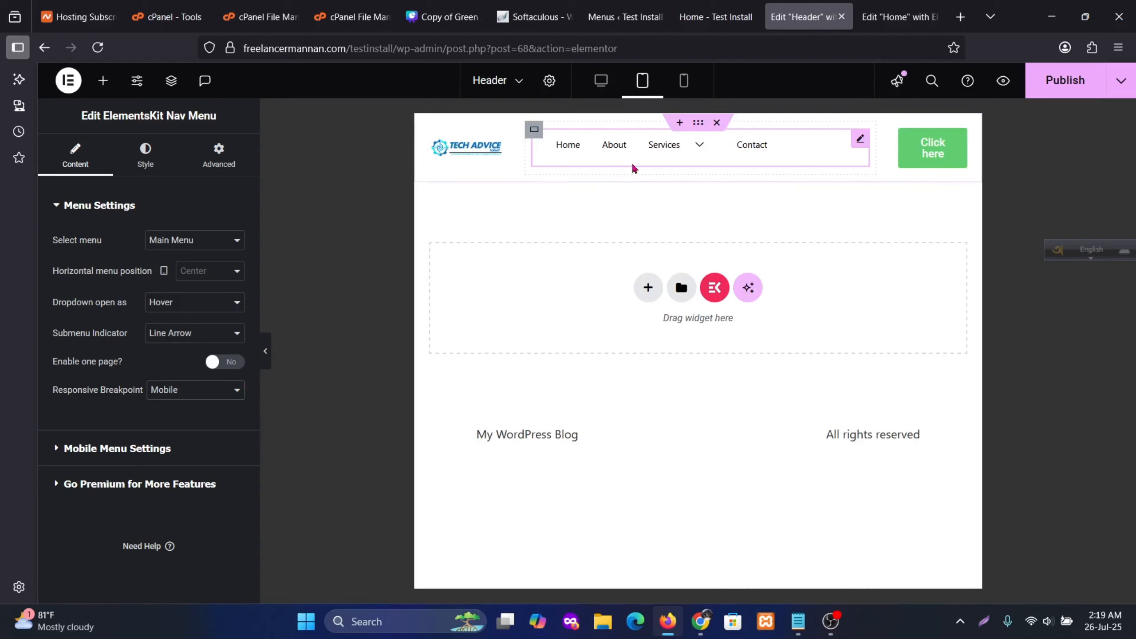
click(684, 81)
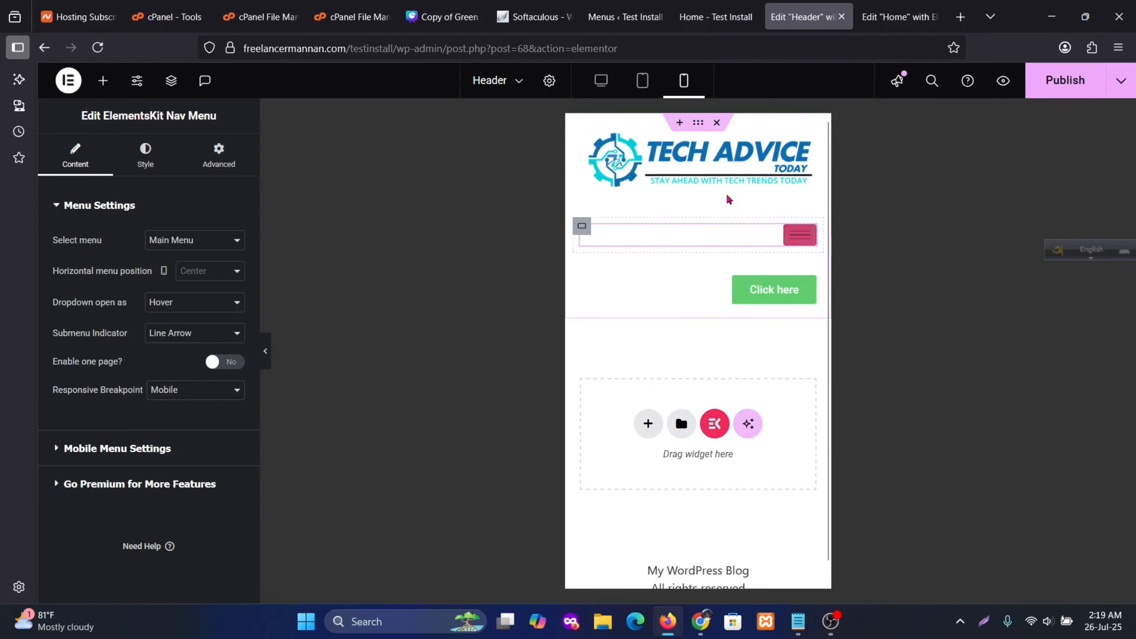
click(601, 80)
click(223, 392)
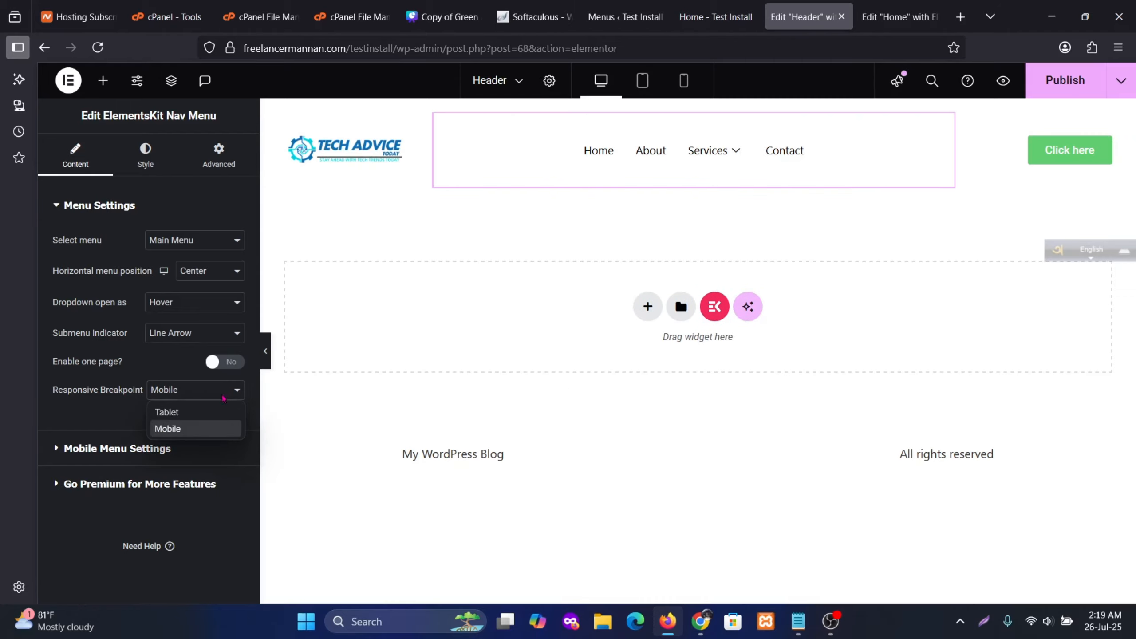
click(193, 414)
click(84, 453)
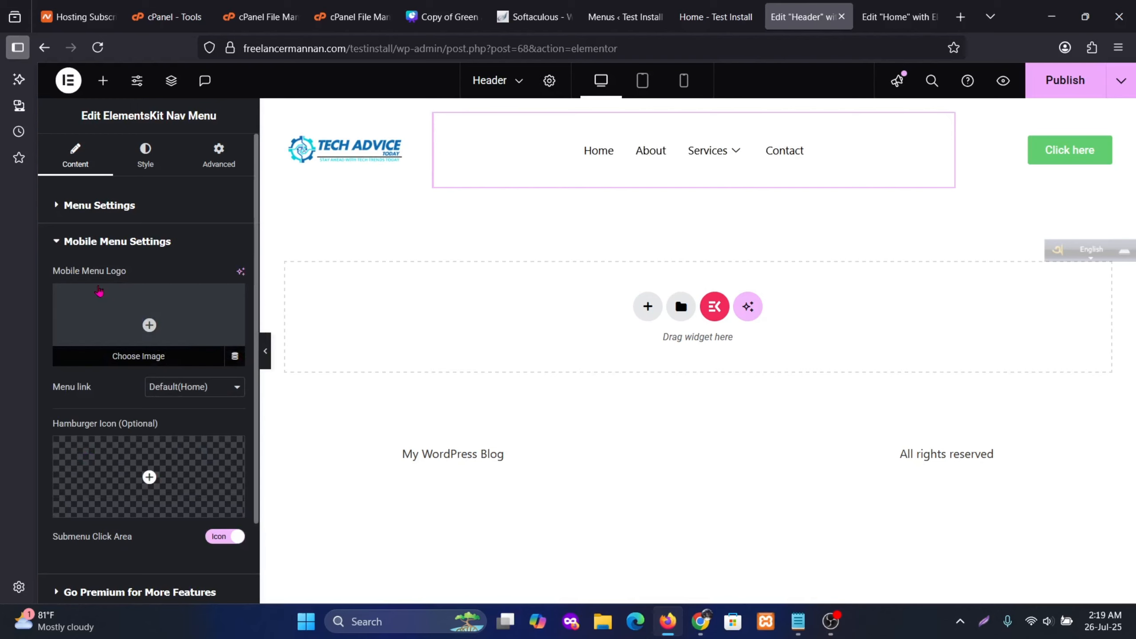
Set the mobile menu toggle to the slanted-lines Hamburger icon found by searching 'ham'
mouse_move(734, 153)
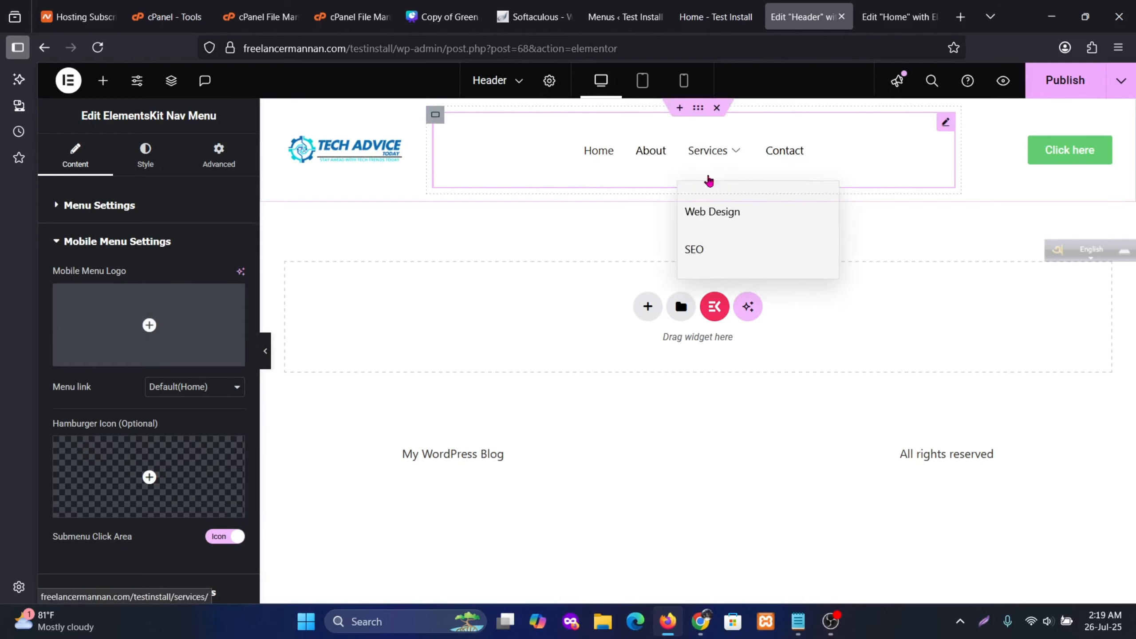
scroll(196, 376, down, 2)
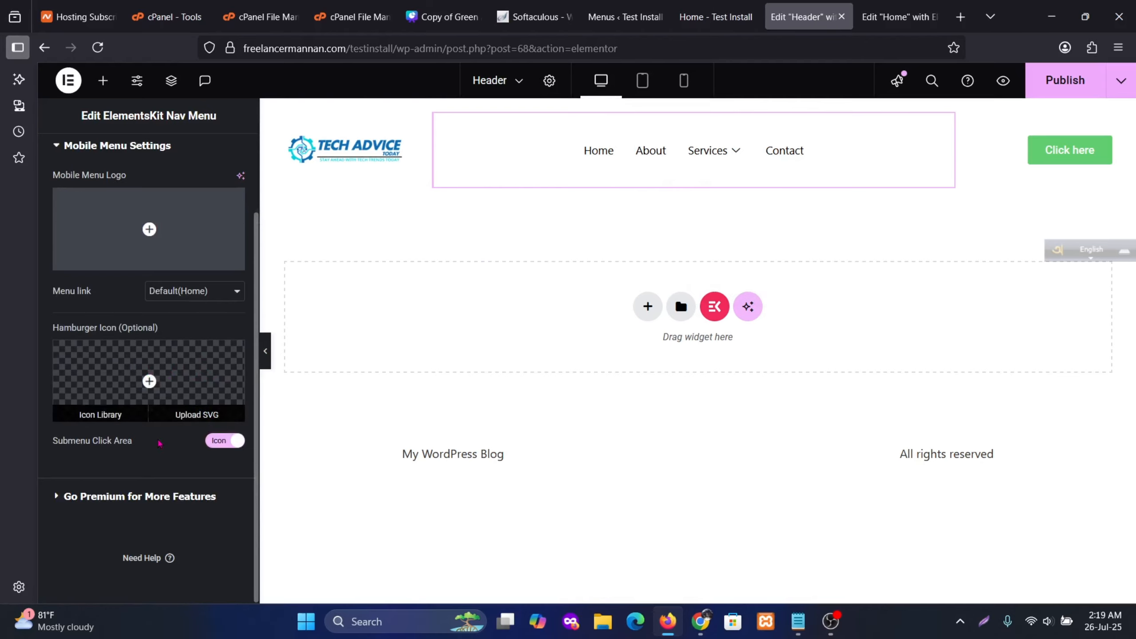
click(168, 363)
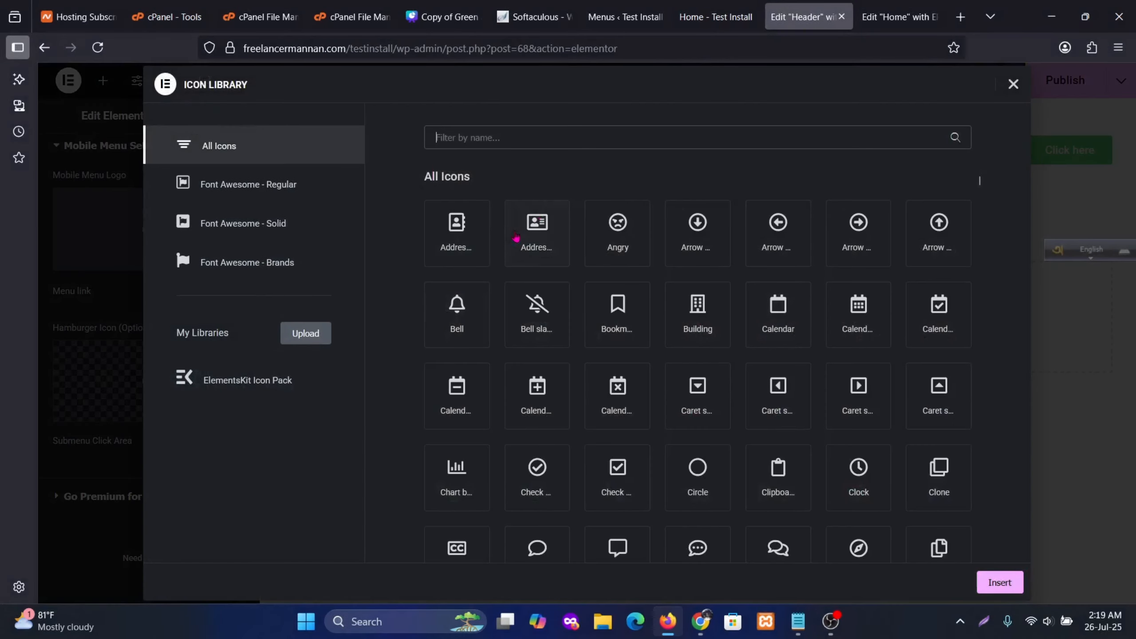
text(ham)
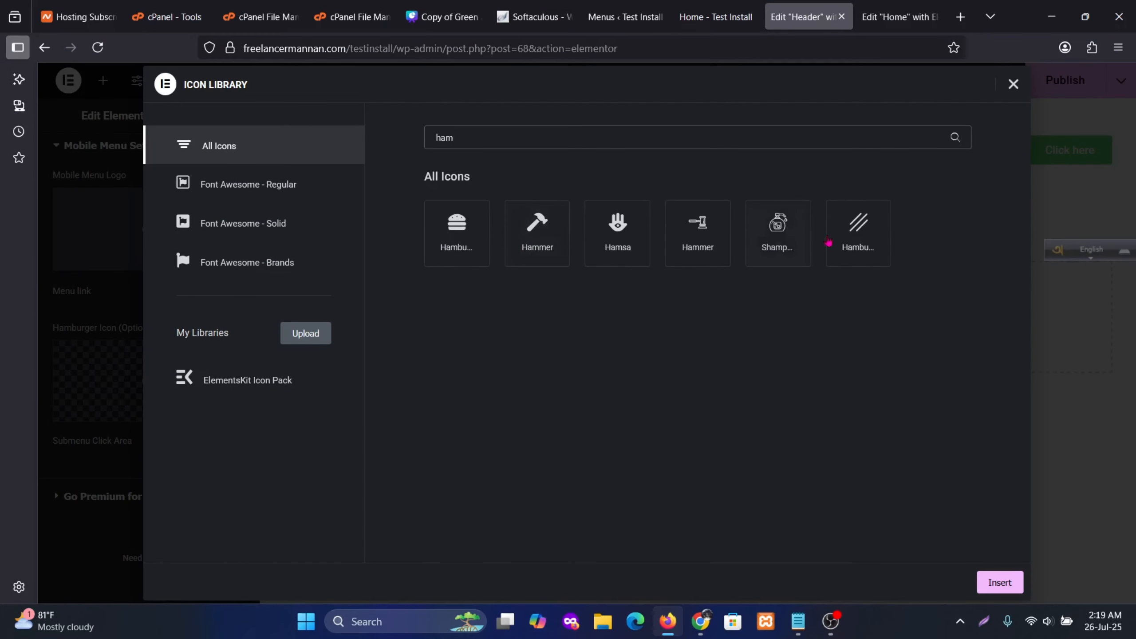
click(852, 228)
click(1000, 582)
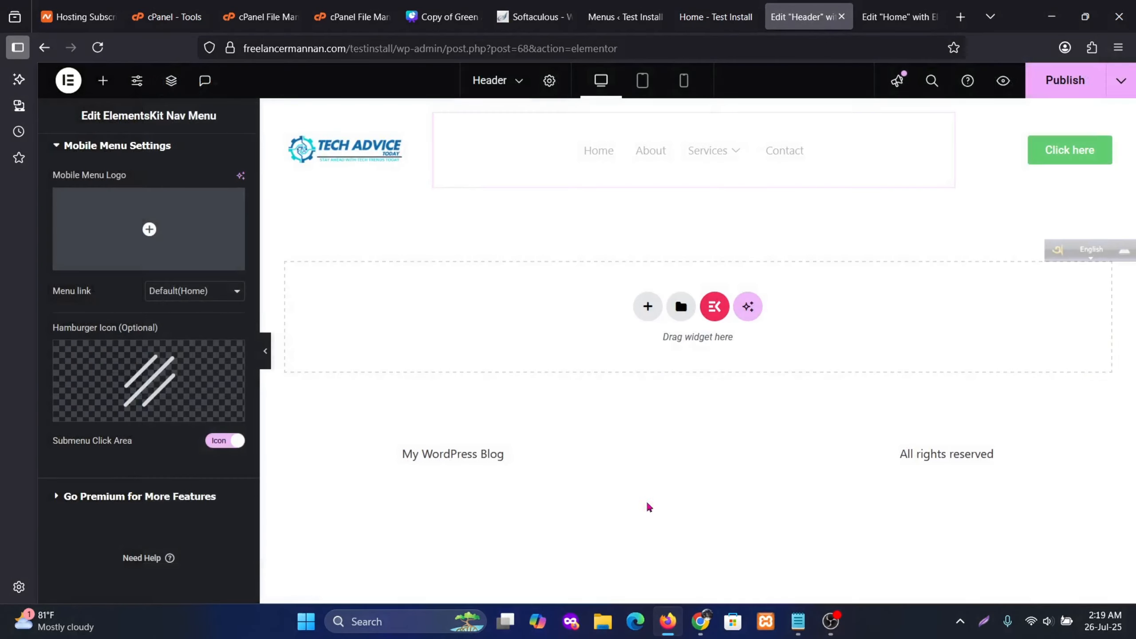
mouse_move(187, 379)
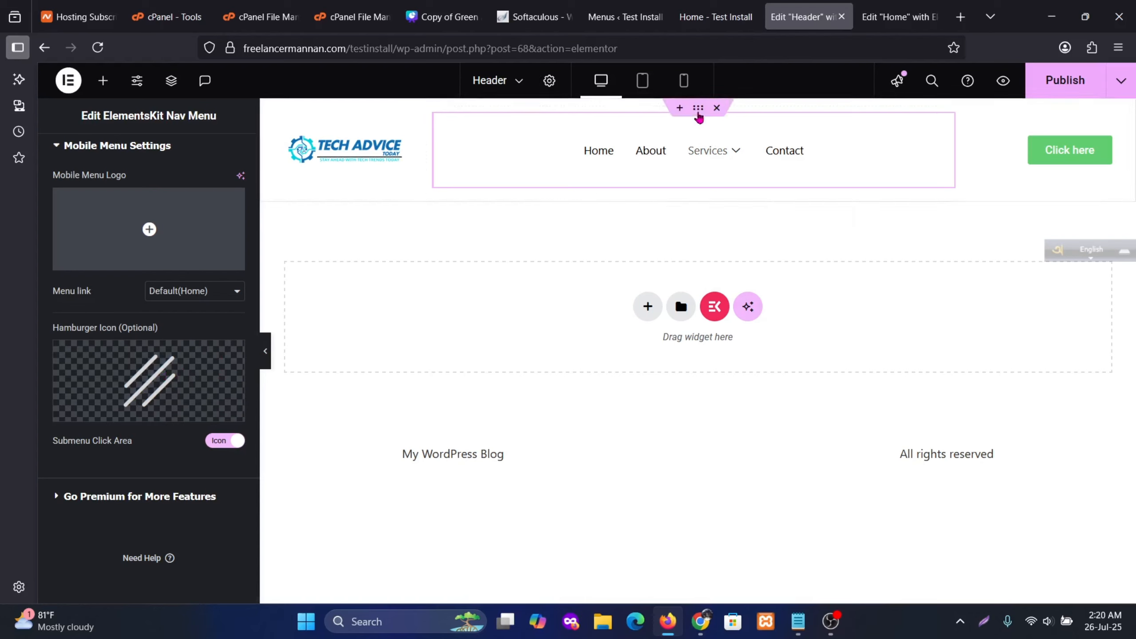
Check the new hamburger menu in mobile preview, then return to desktop view
click(684, 81)
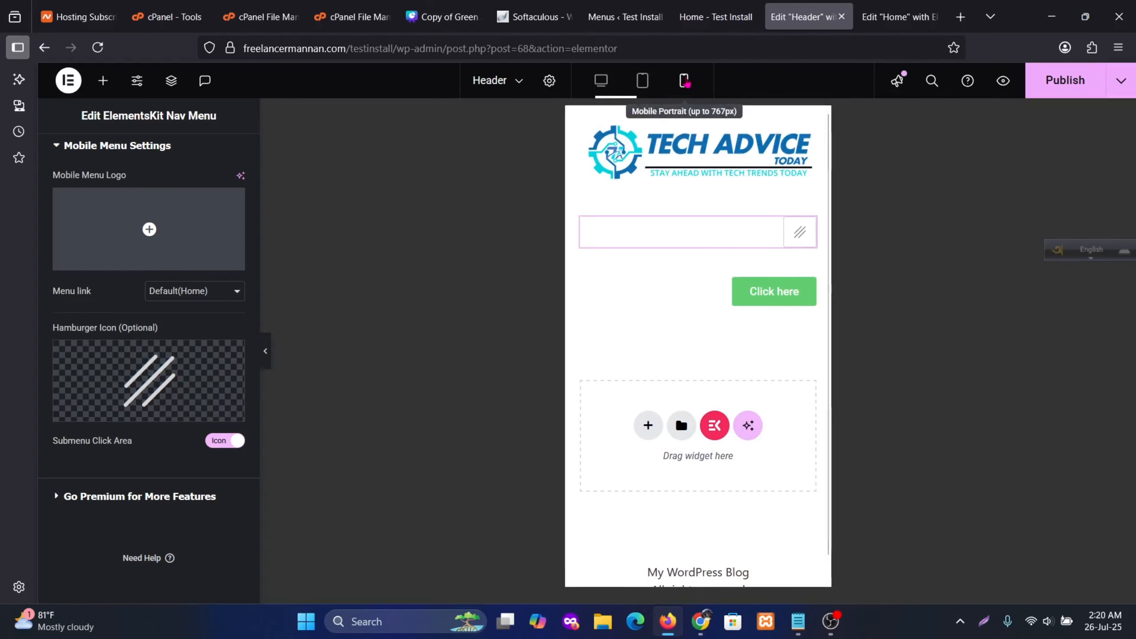
click(799, 242)
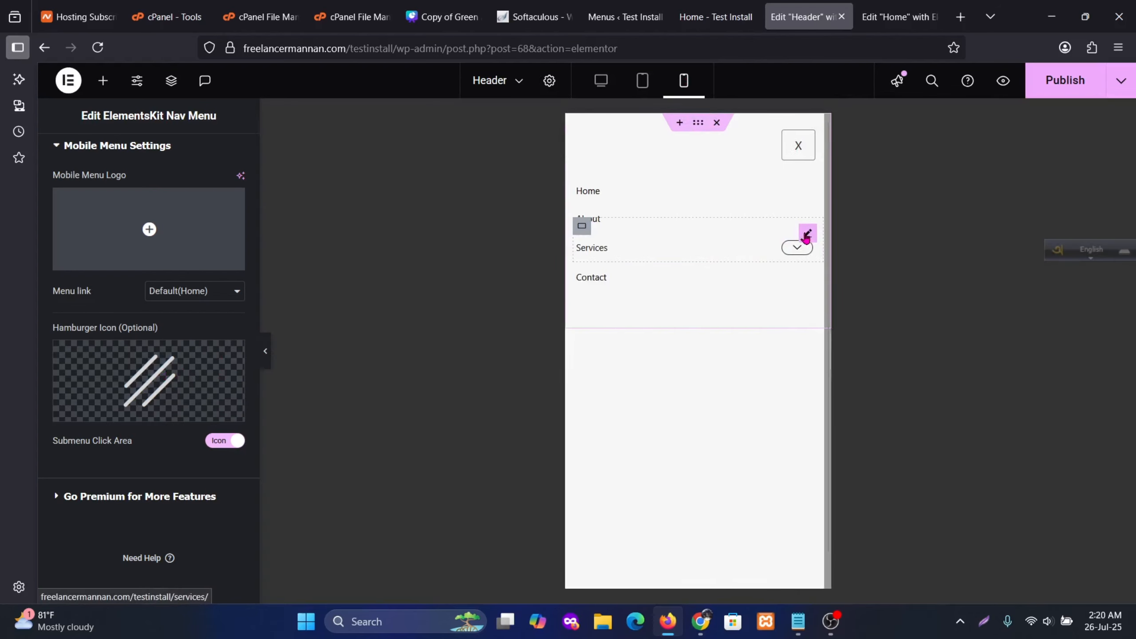
click(799, 148)
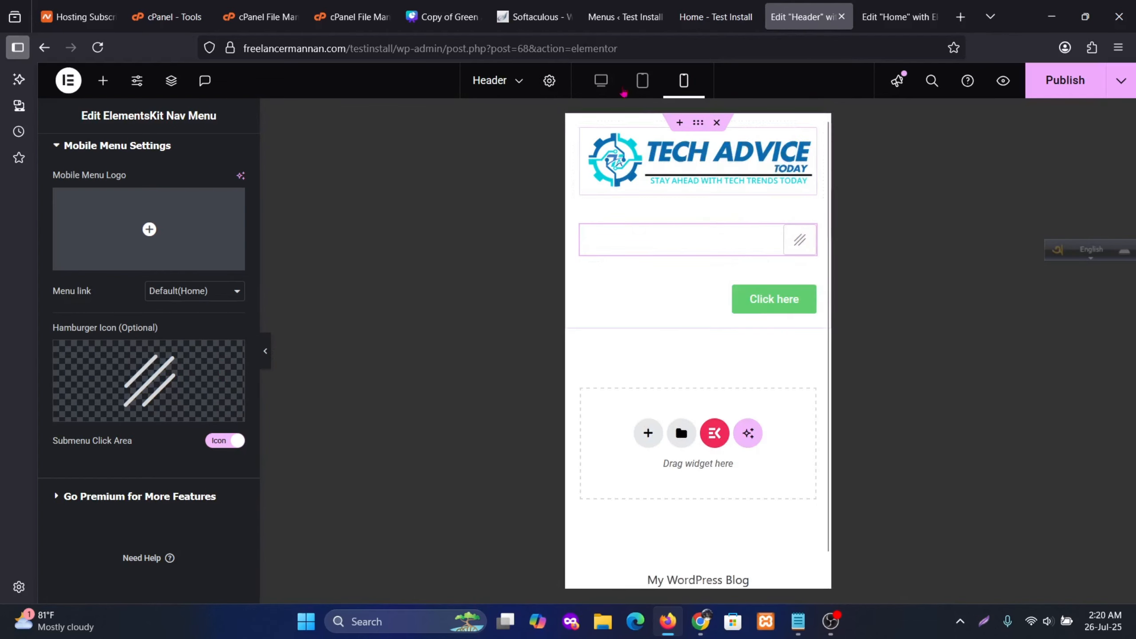
click(601, 80)
mouse_move(202, 415)
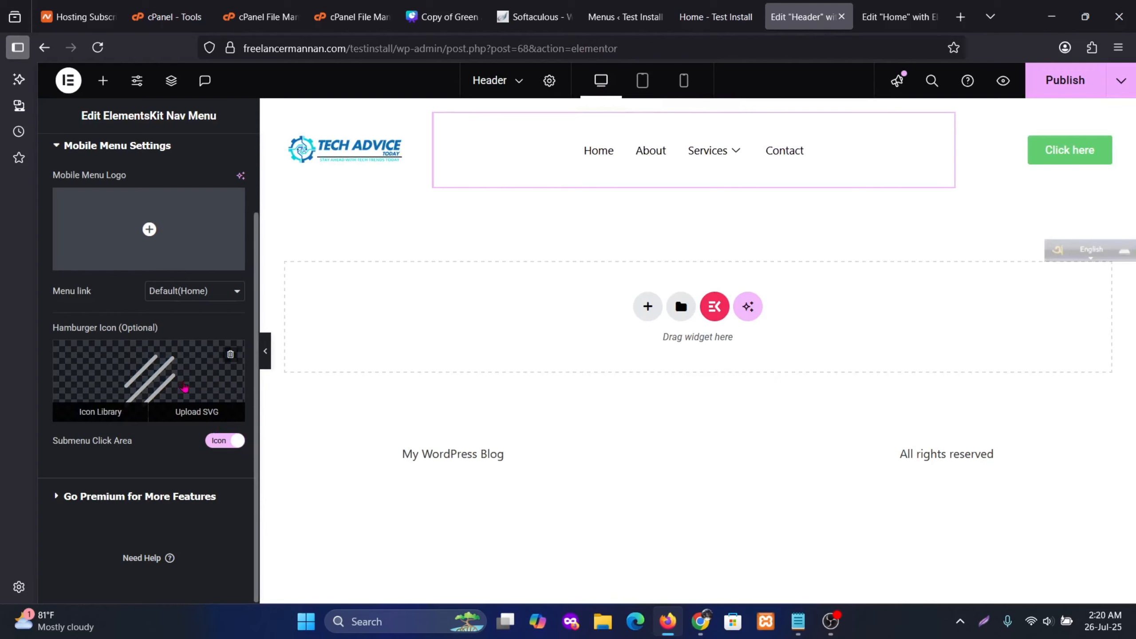
scroll(169, 440, up, 2)
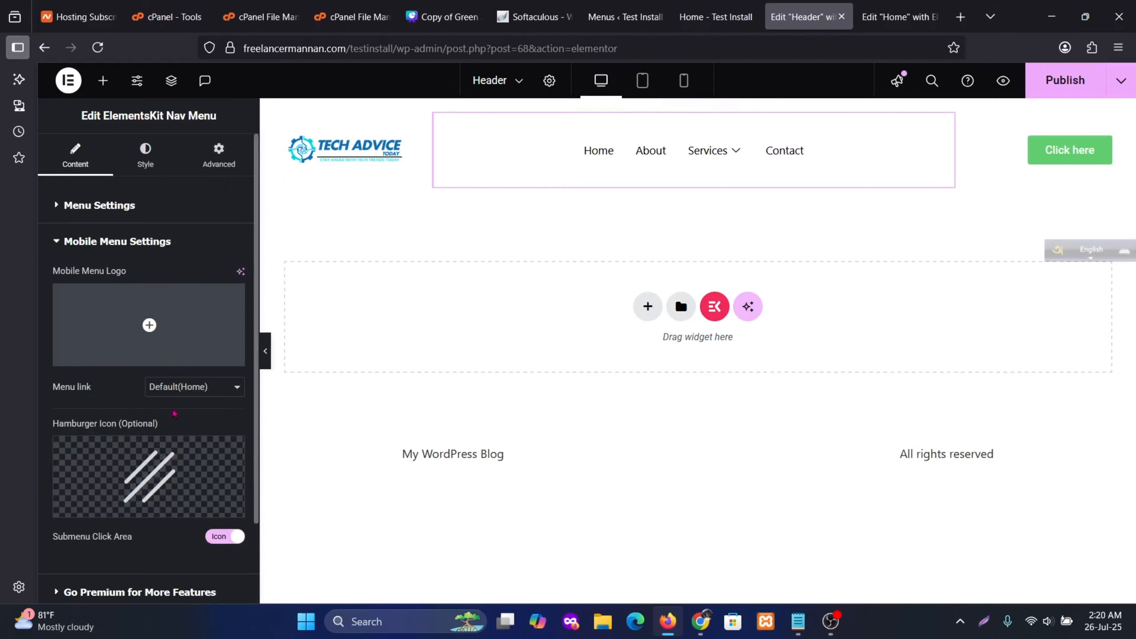
Set the nav menu's Menu Wrapper height to 40 px under Style
click(159, 164)
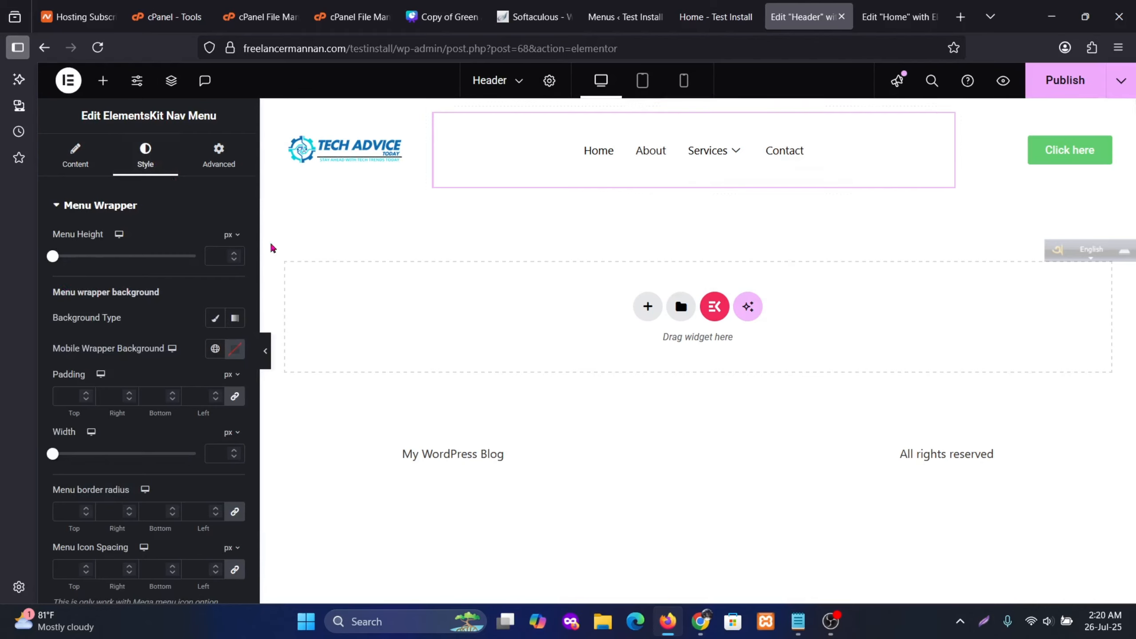
mouse_move(52, 256)
mouse_down()
mouse_move(71, 256)
mouse_move(58, 255)
mouse_up()
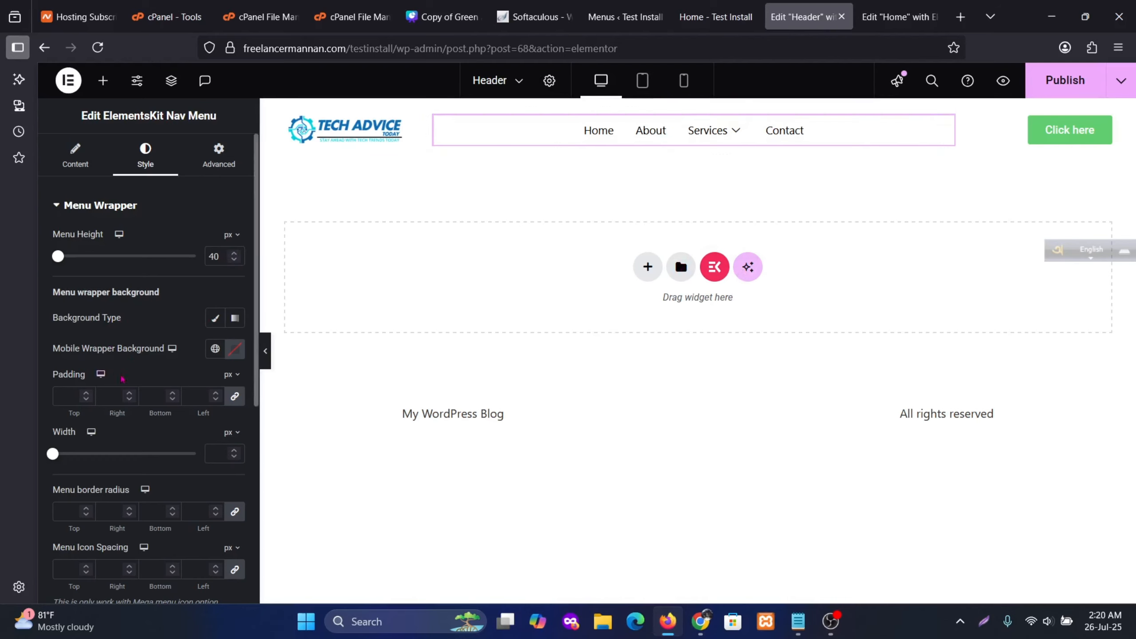
scroll(122, 379, down, 2)
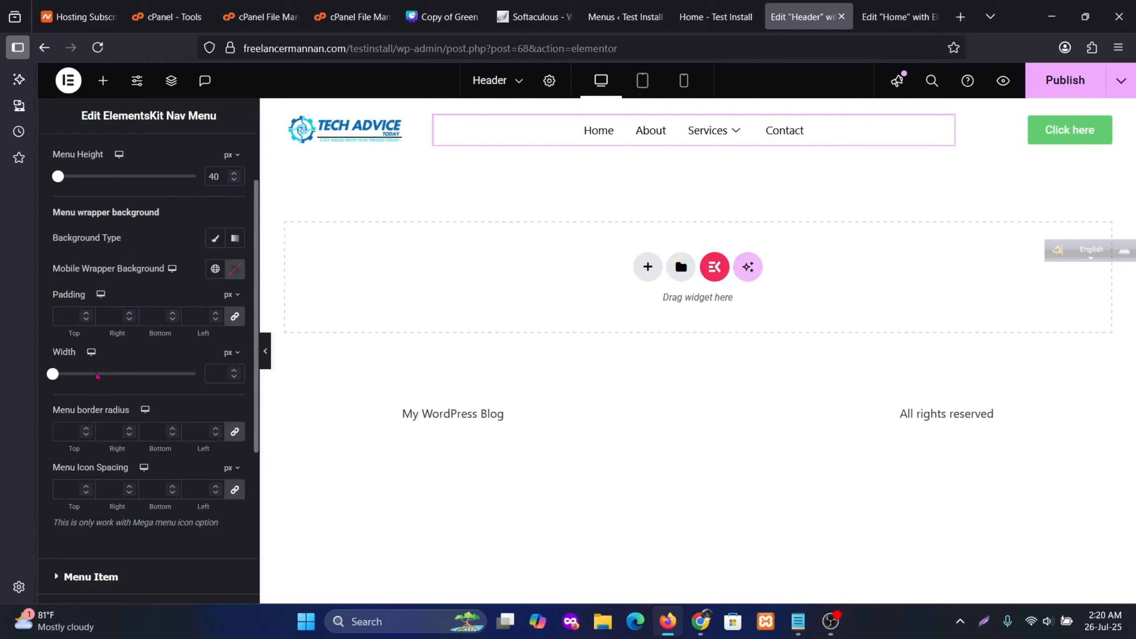
scroll(149, 379, down, 2)
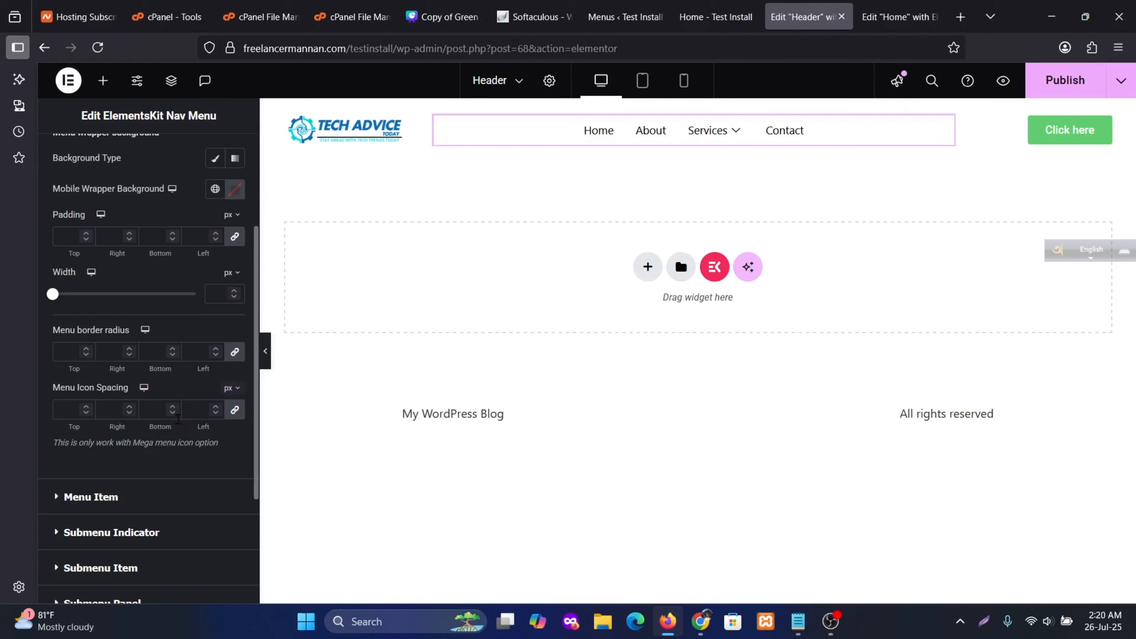
Set the menu item text colour to the global Black after trying red shades
click(143, 501)
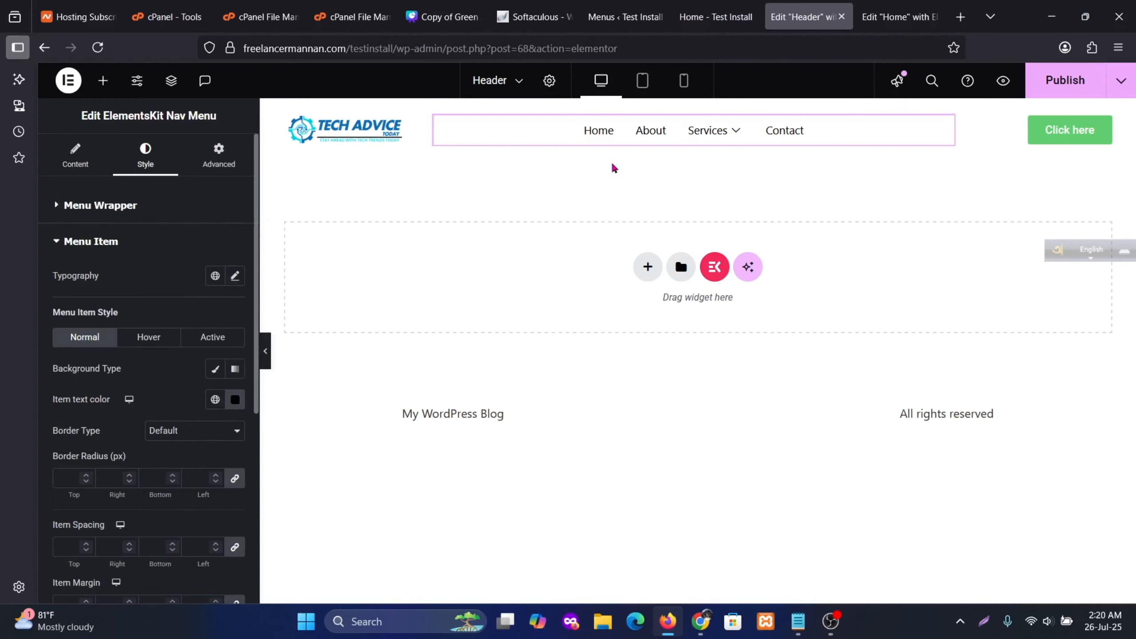
mouse_move(762, 134)
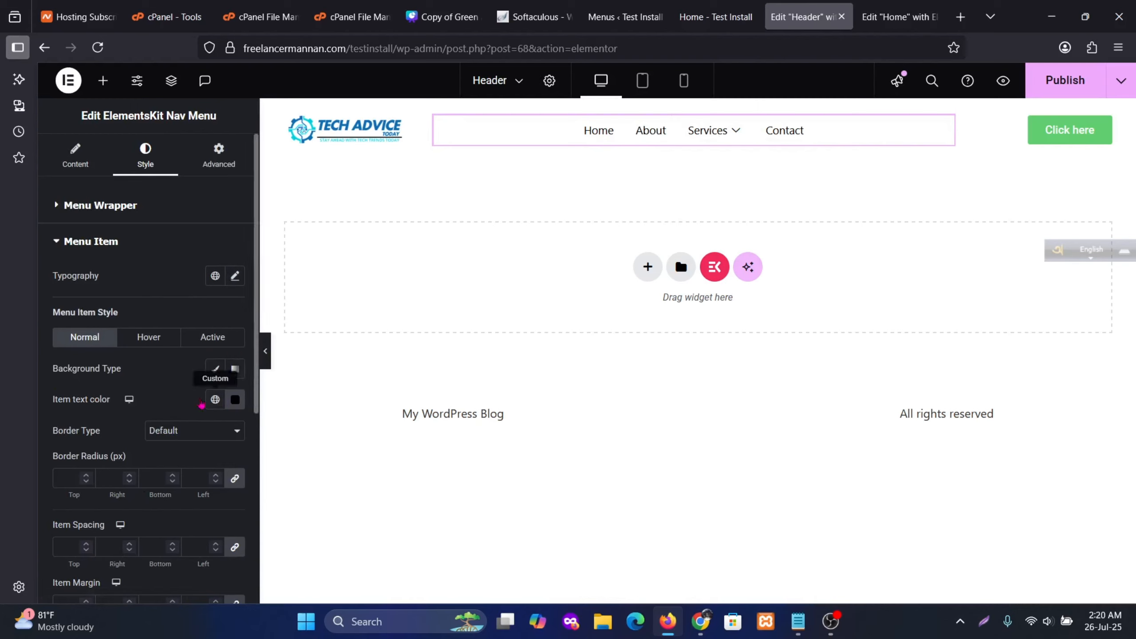
scroll(182, 415, down, 2)
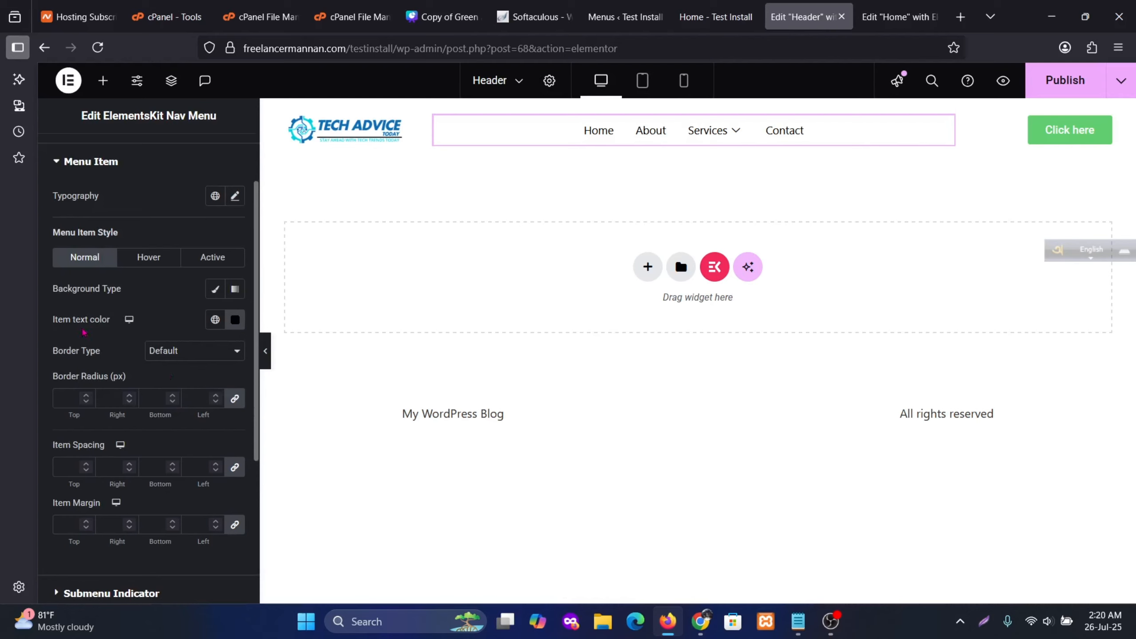
click(231, 322)
click(269, 417)
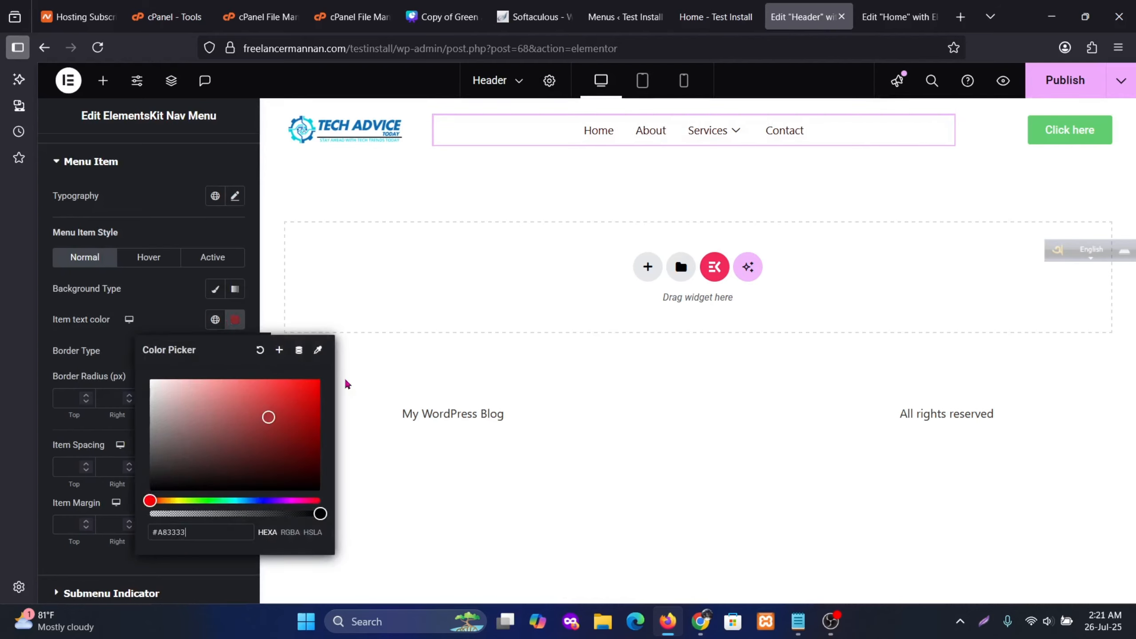
mouse_move(313, 433)
mouse_down()
mouse_move(307, 457)
mouse_move(323, 386)
mouse_up()
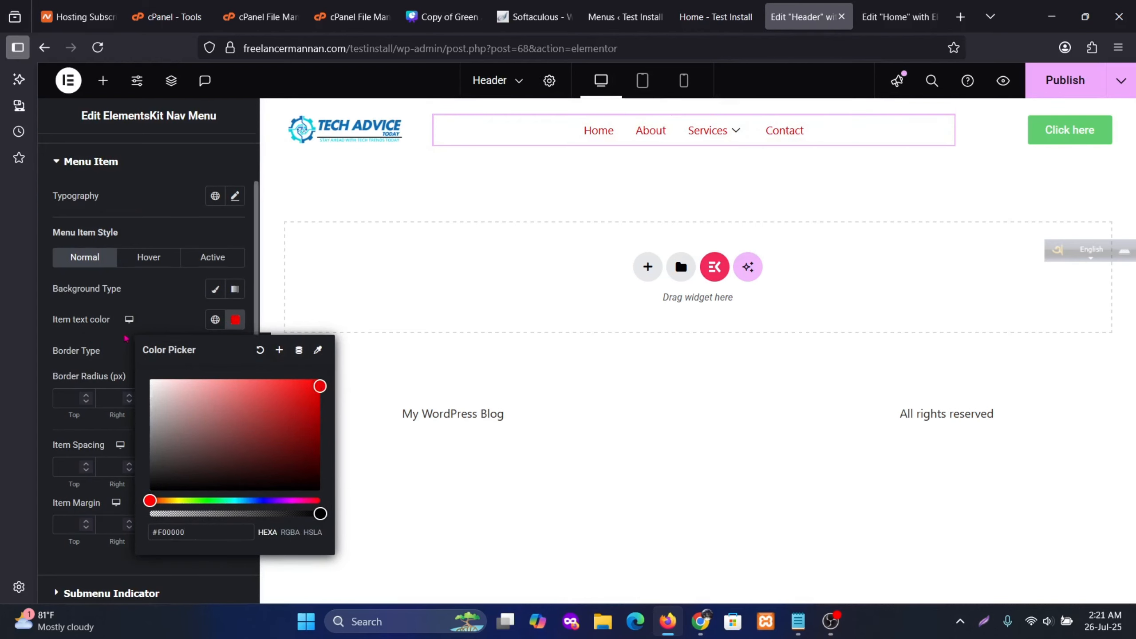
click(215, 319)
click(117, 506)
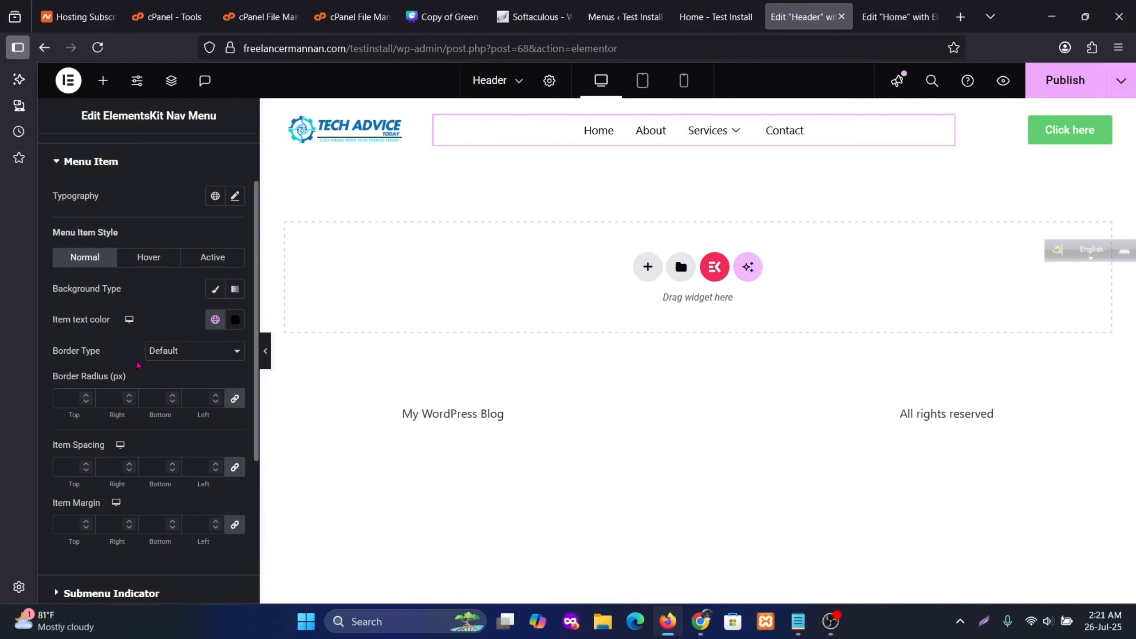
Try a Solid border on menu items, then revert Border Type to Default
click(187, 352)
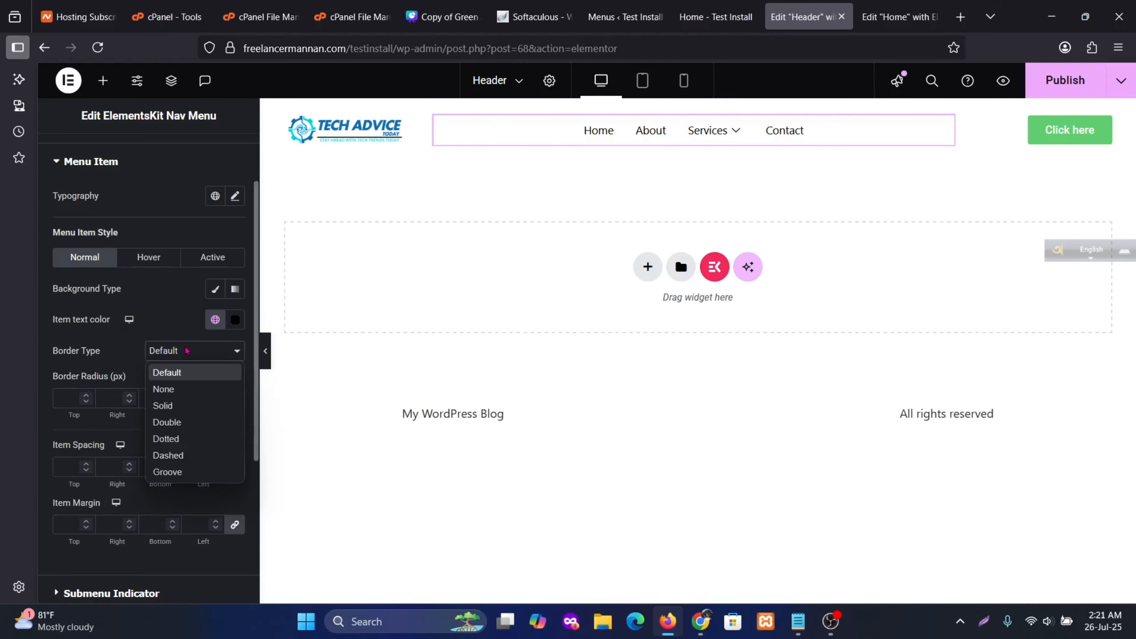
click(162, 406)
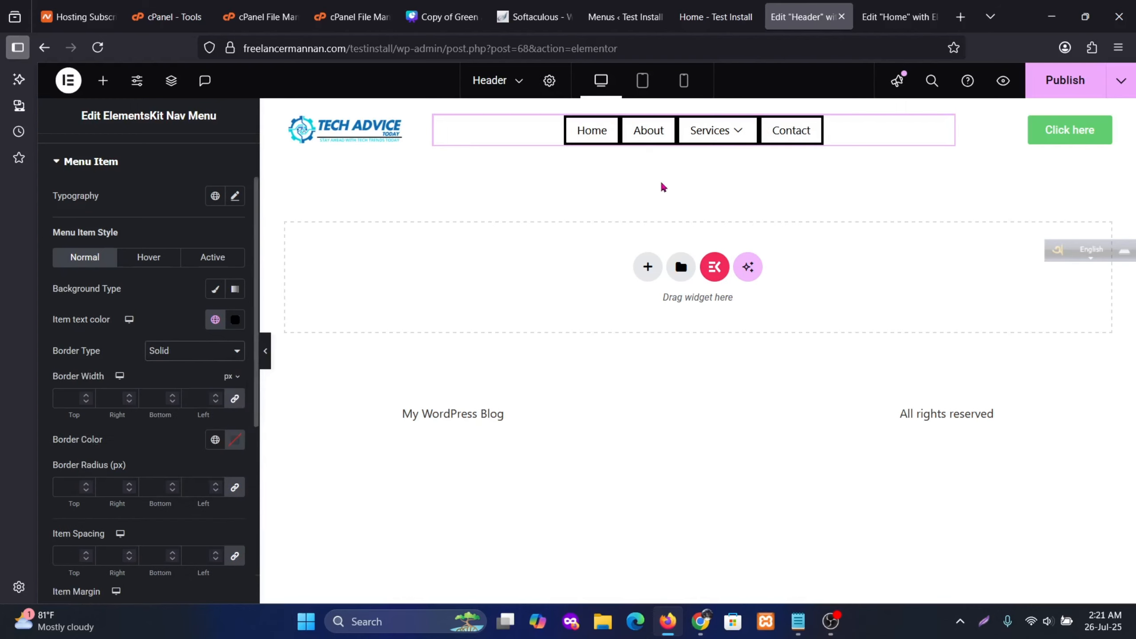
click(179, 356)
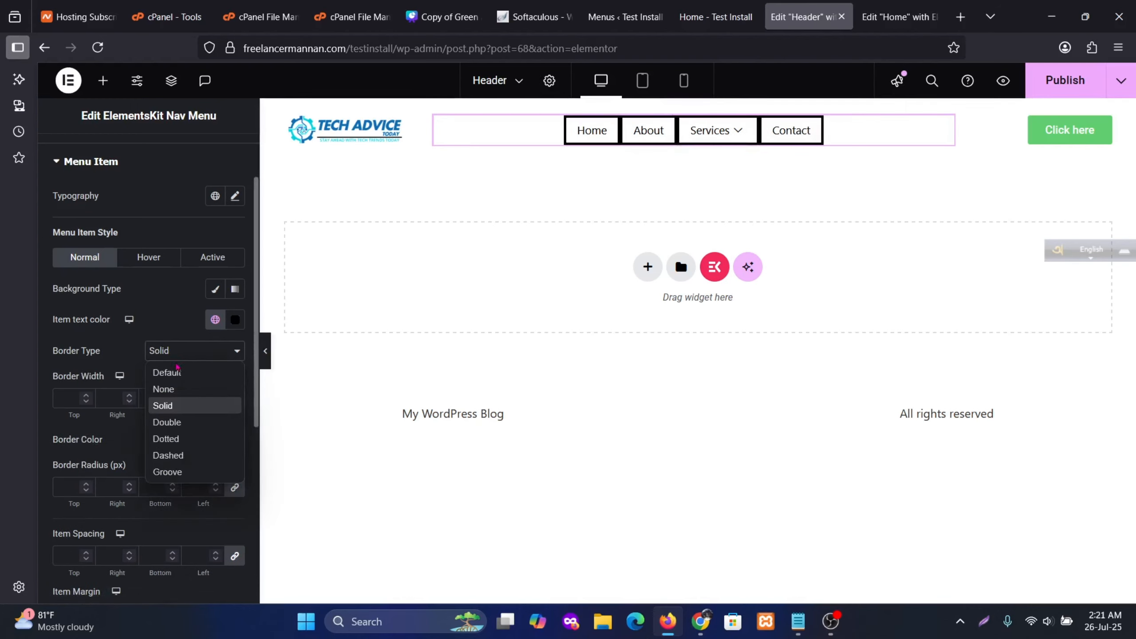
click(171, 373)
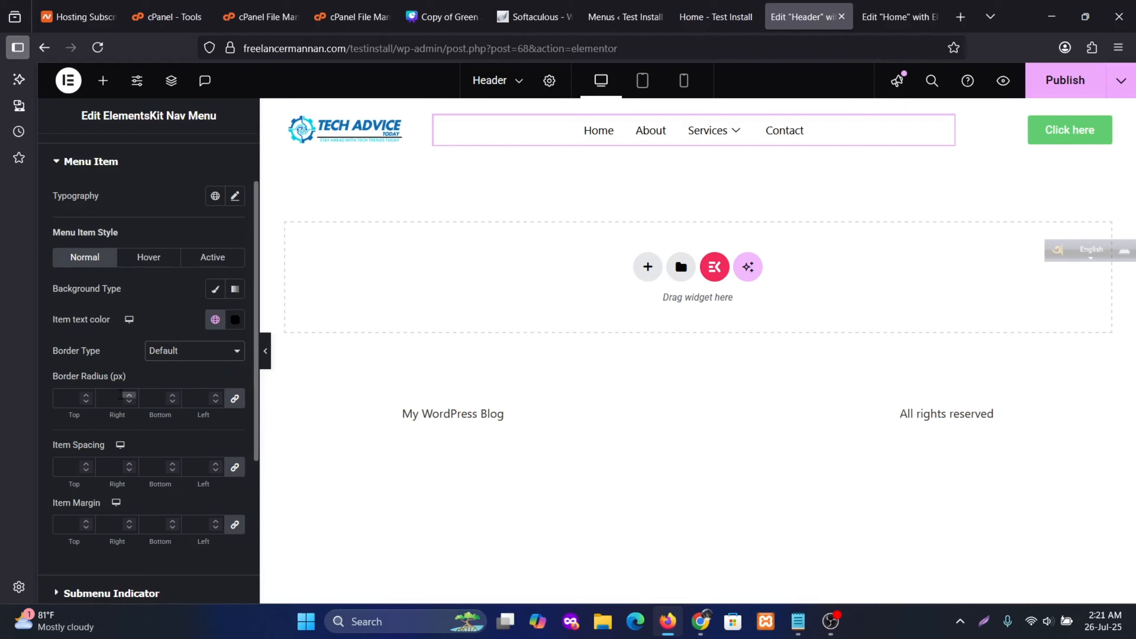
scroll(194, 384, down, 2)
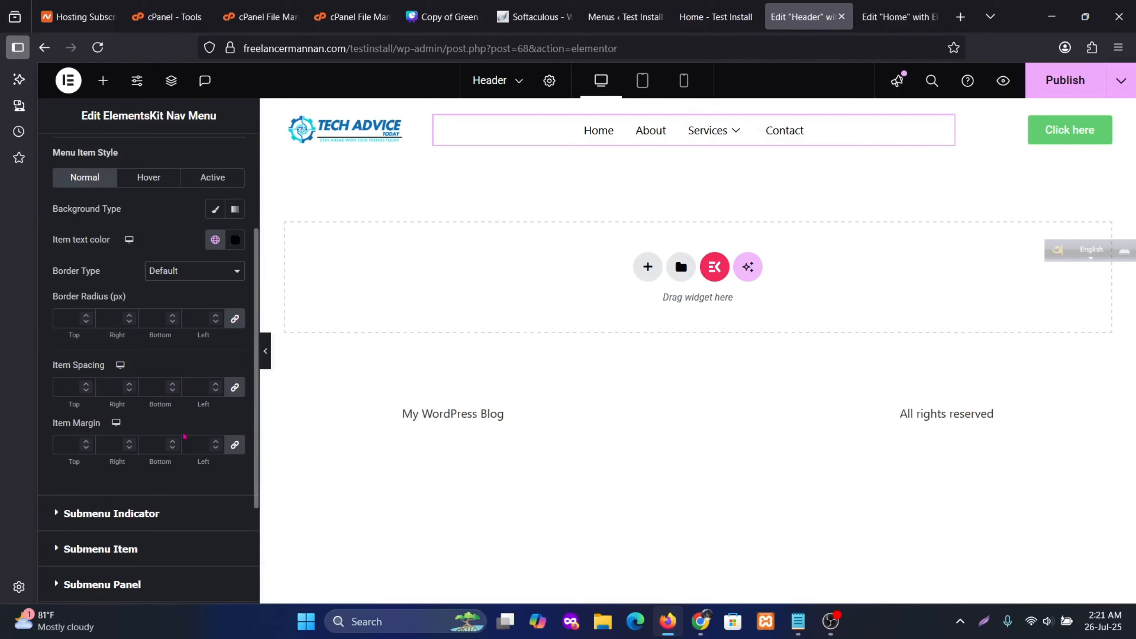
scroll(184, 436, down, 3)
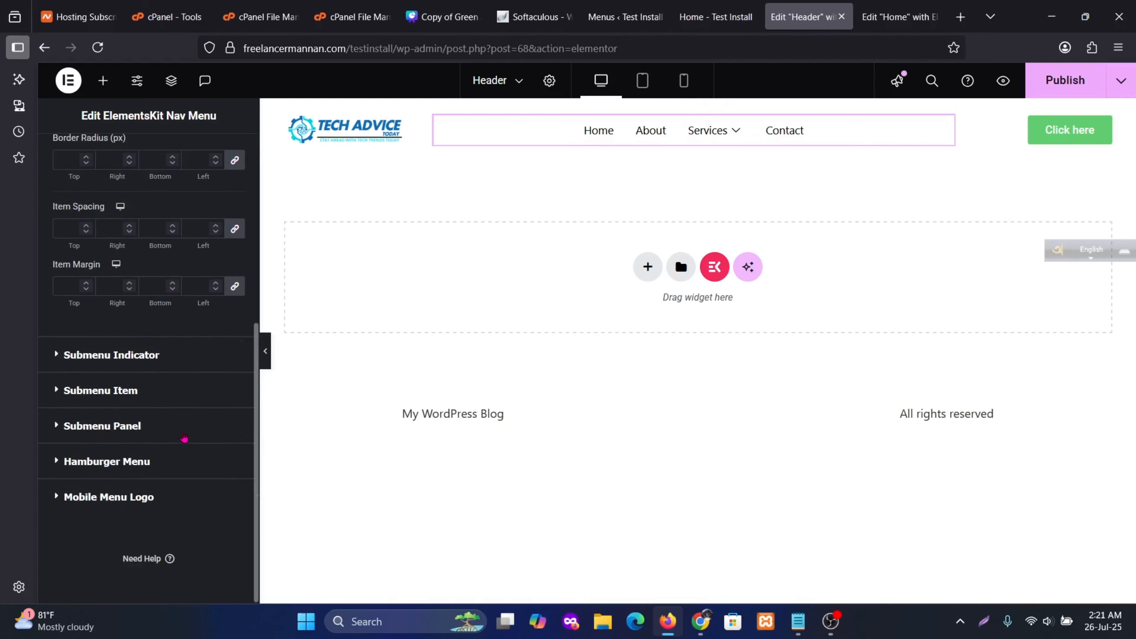
click(136, 366)
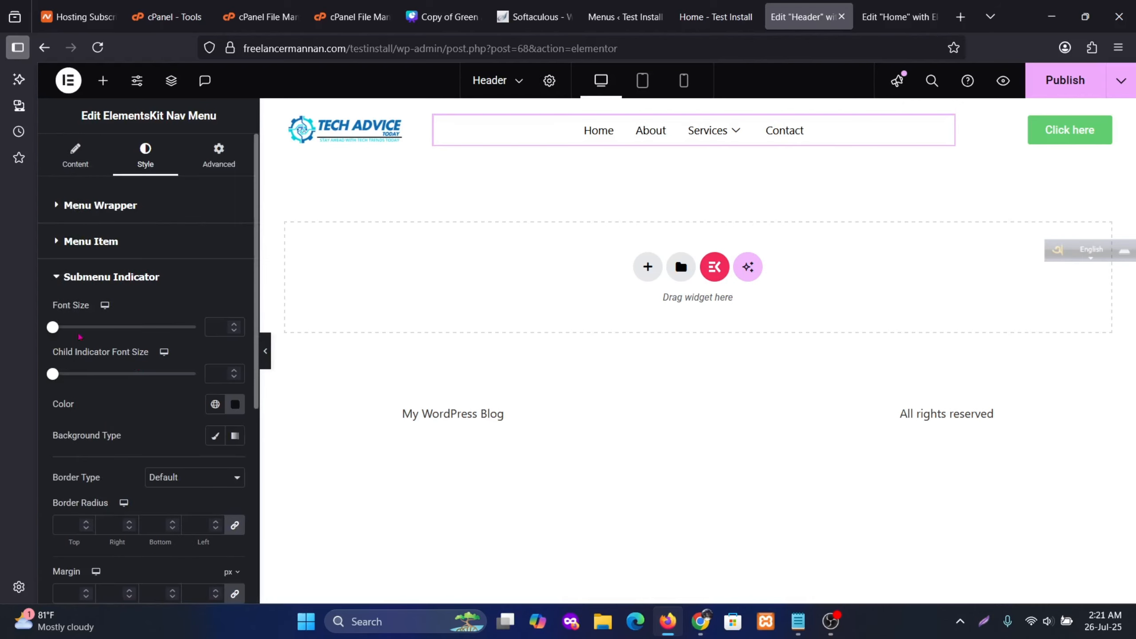
Set menu link typography to 20 px with Extra Light (200) weight
click(146, 244)
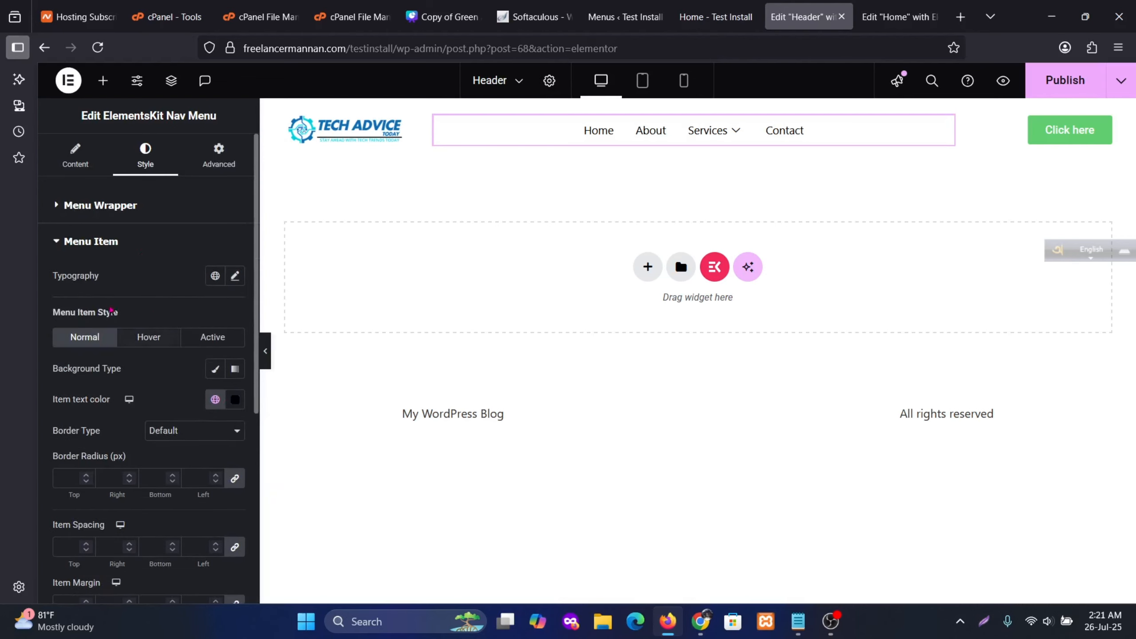
click(235, 276)
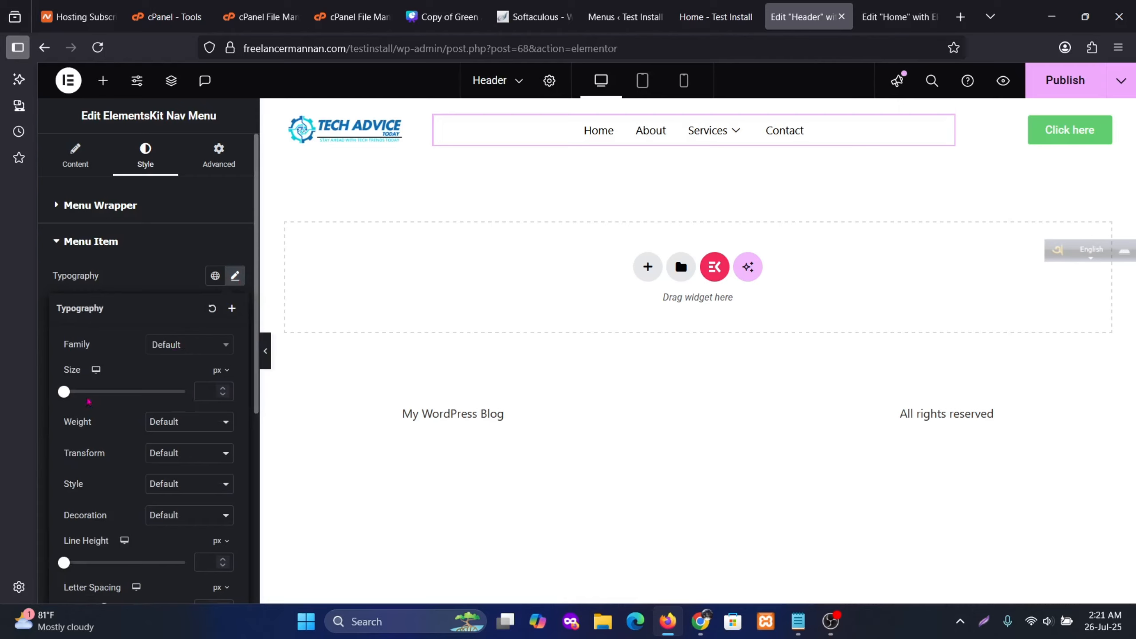
drag(68, 397, 75, 393)
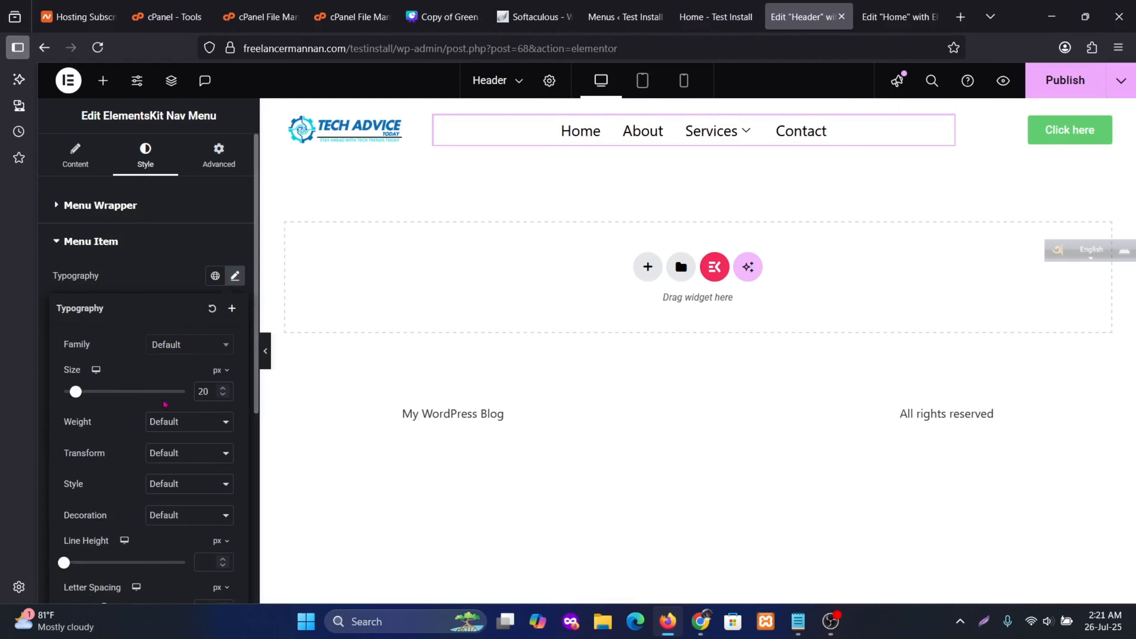
click(207, 422)
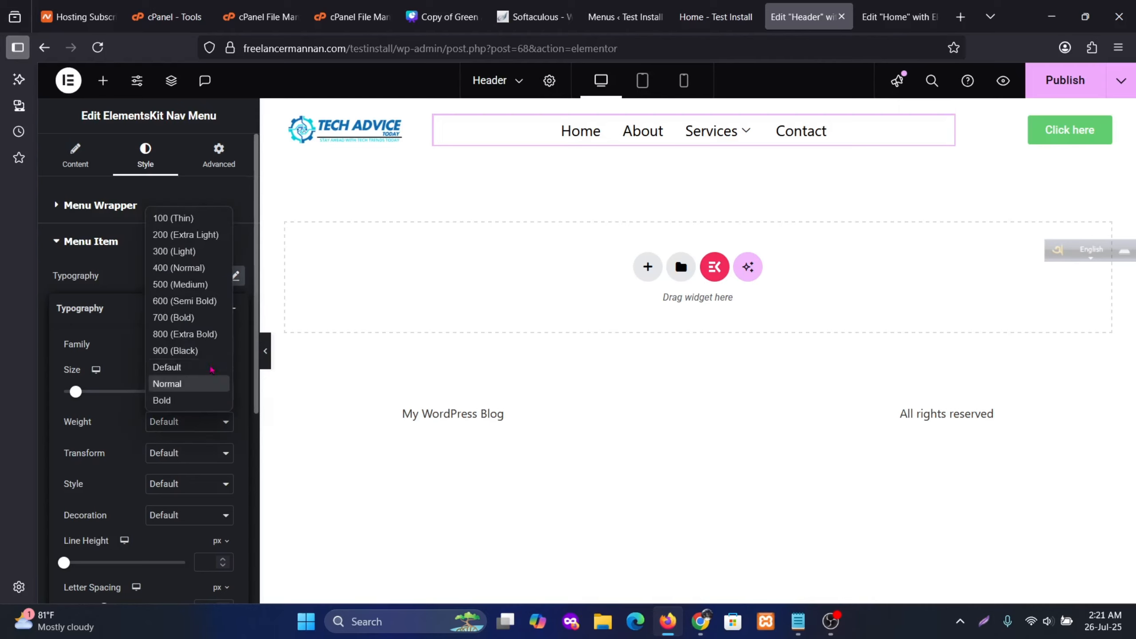
click(173, 302)
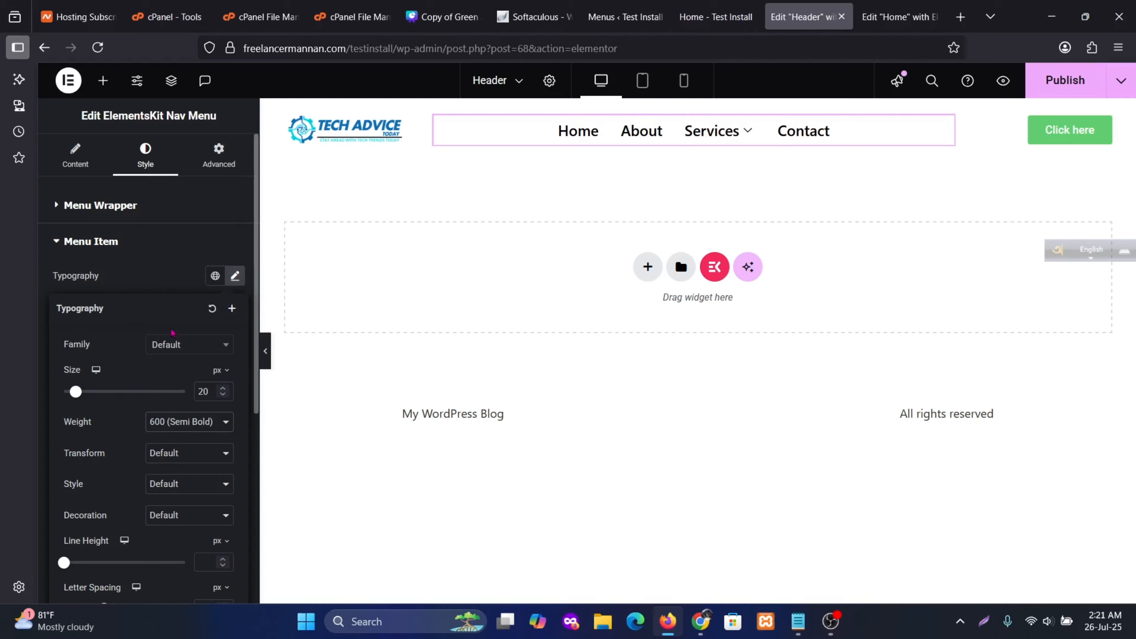
click(179, 423)
click(164, 237)
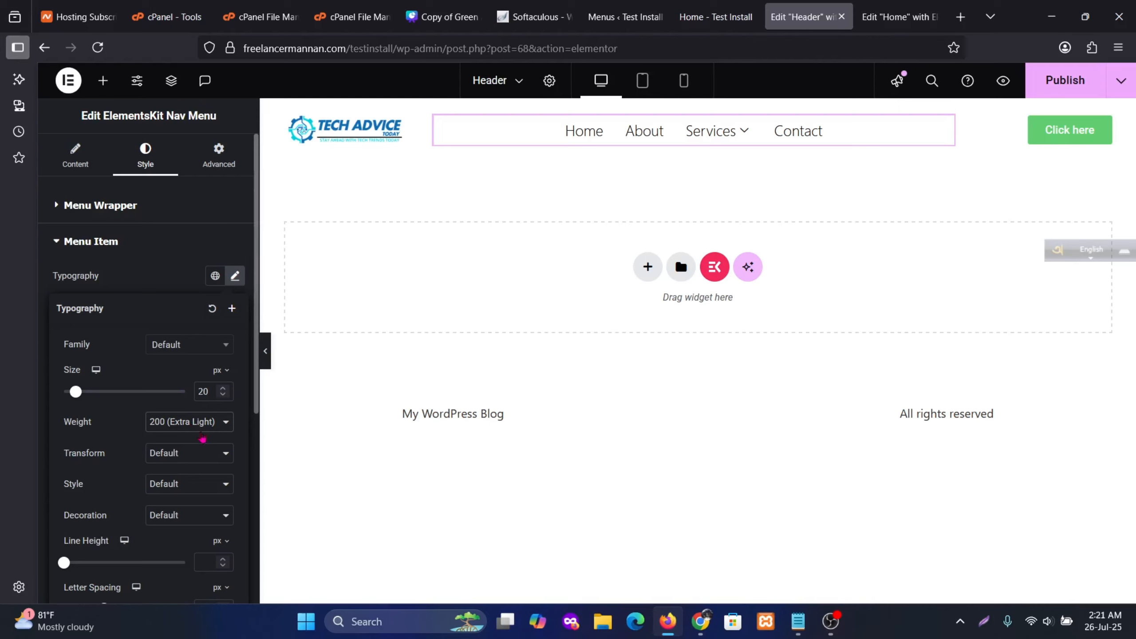
Make the menu links uppercase with 2.1 px letter spacing
click(203, 454)
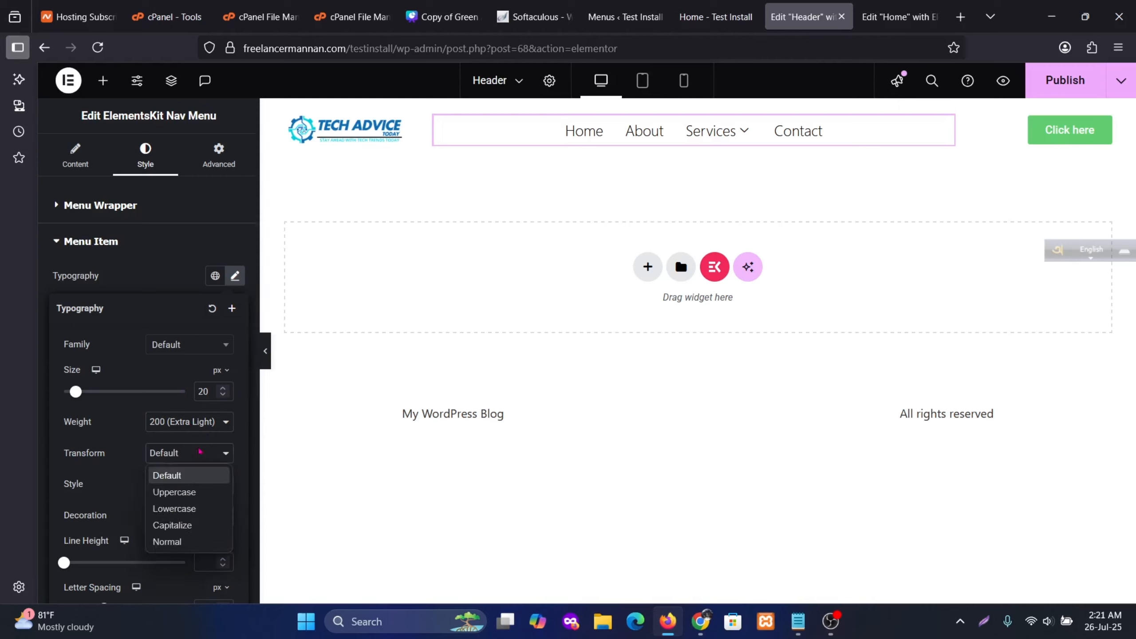
click(187, 493)
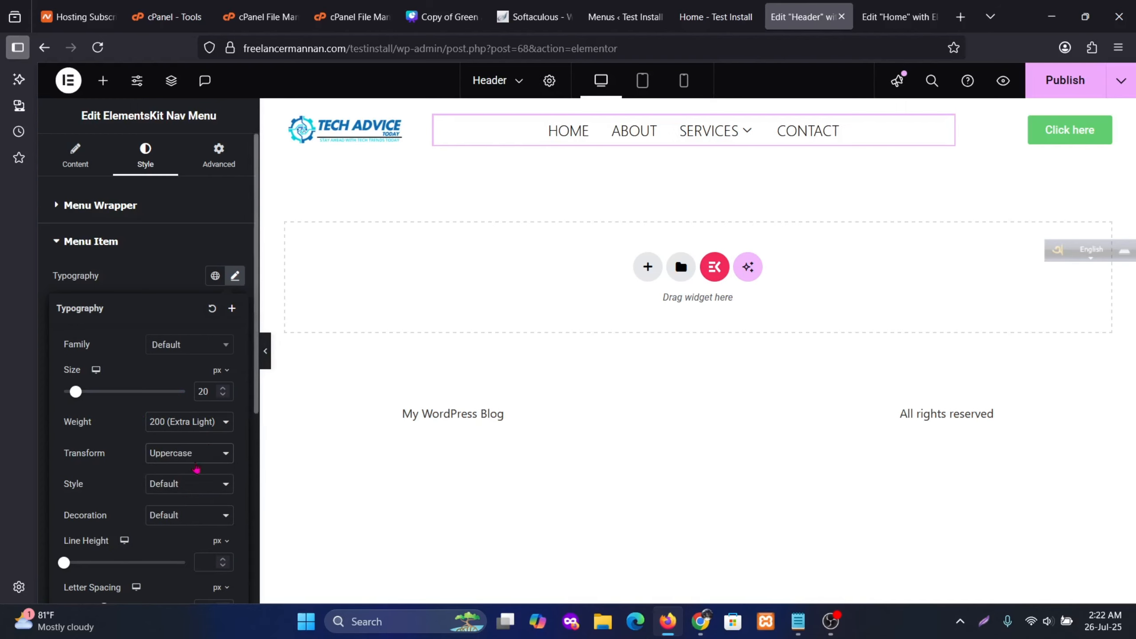
scroll(164, 452, down, 5)
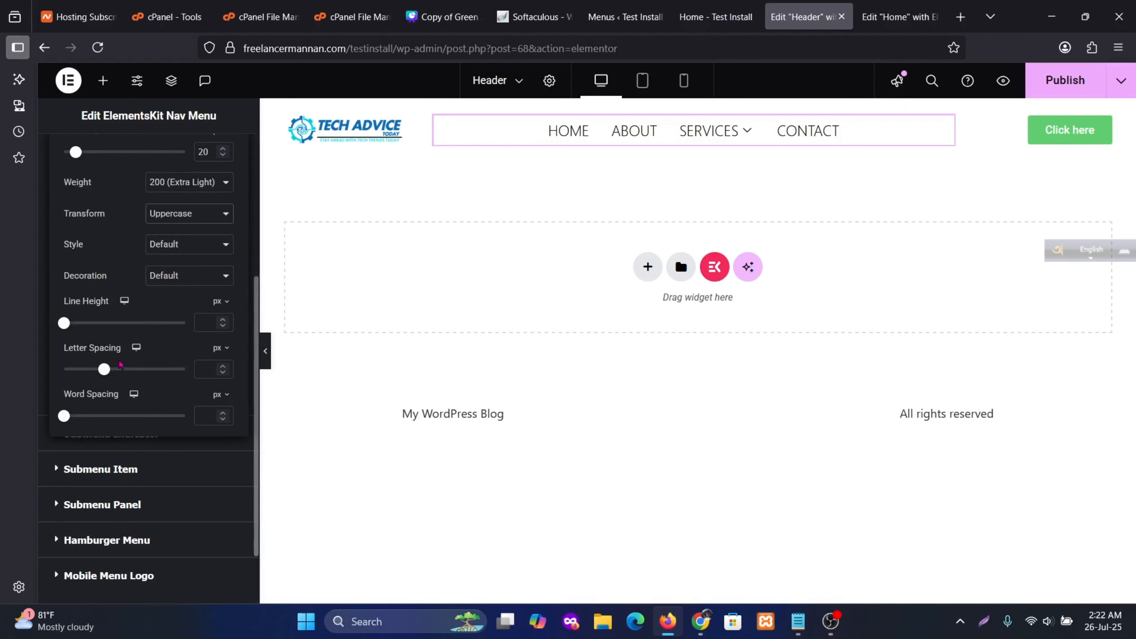
drag(108, 372, 123, 379)
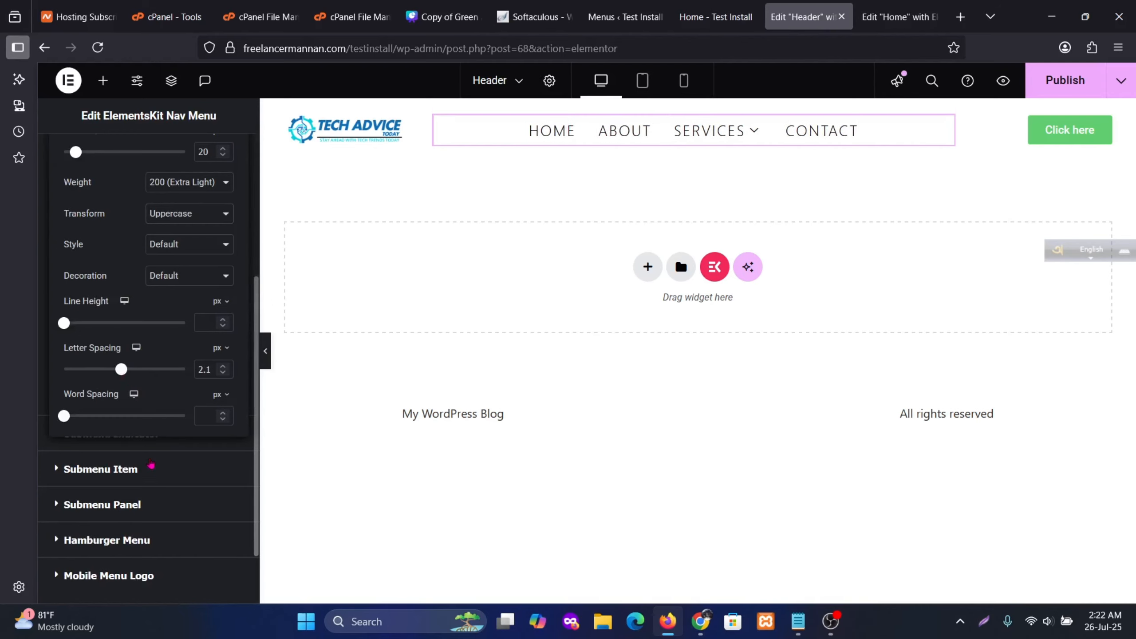
scroll(152, 464, down, 2)
Set submenu item typography to 20 px size with Extra Light weight
click(141, 393)
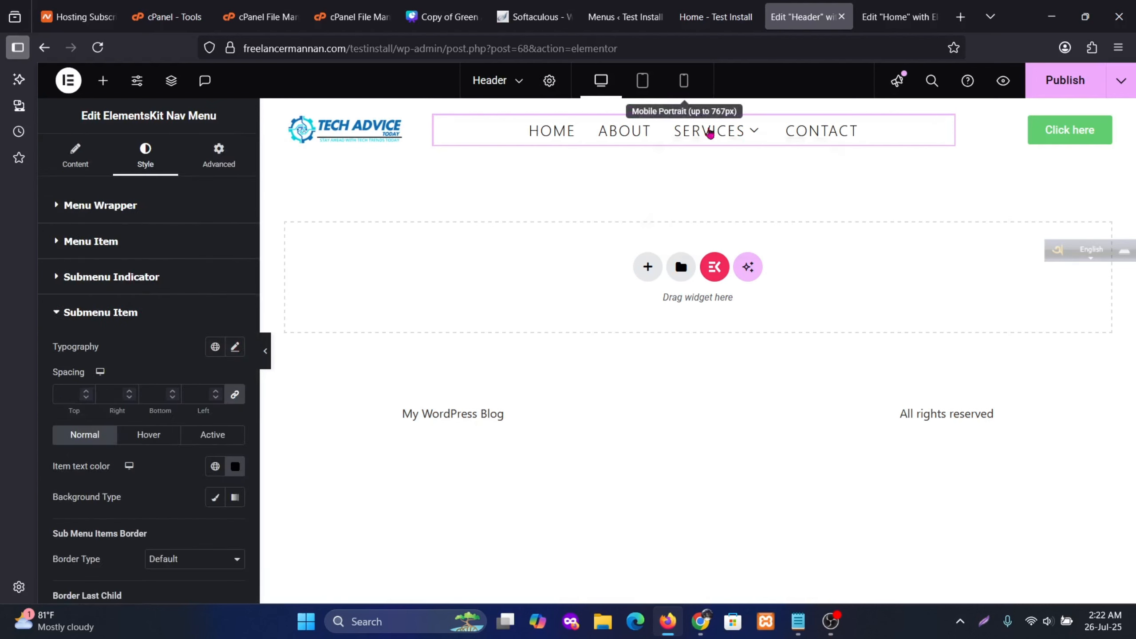
mouse_move(741, 139)
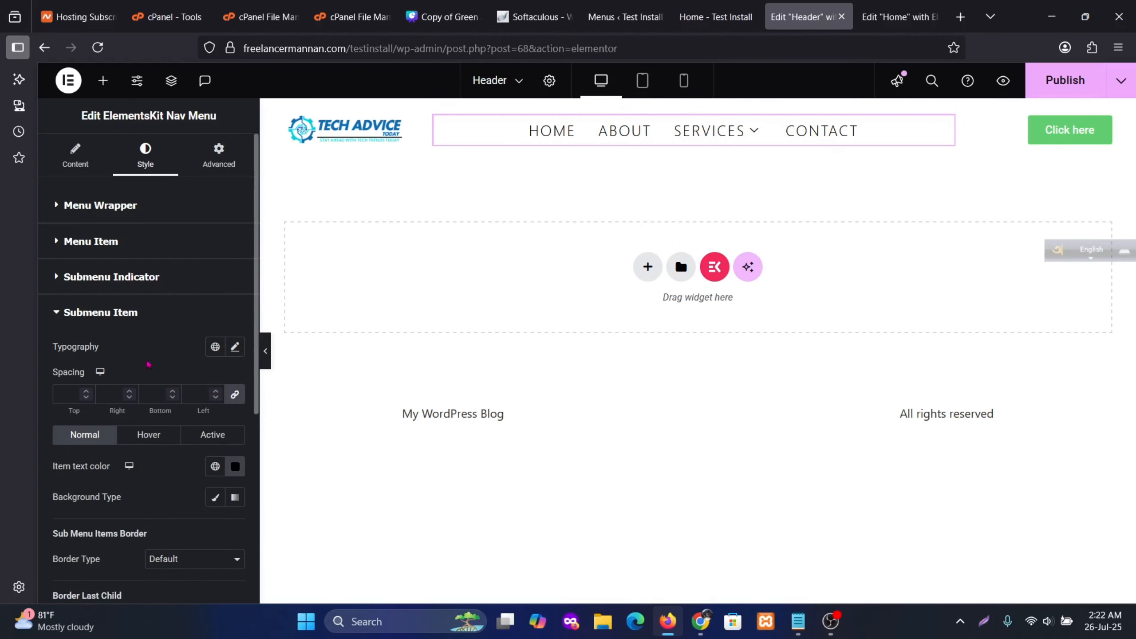
click(235, 348)
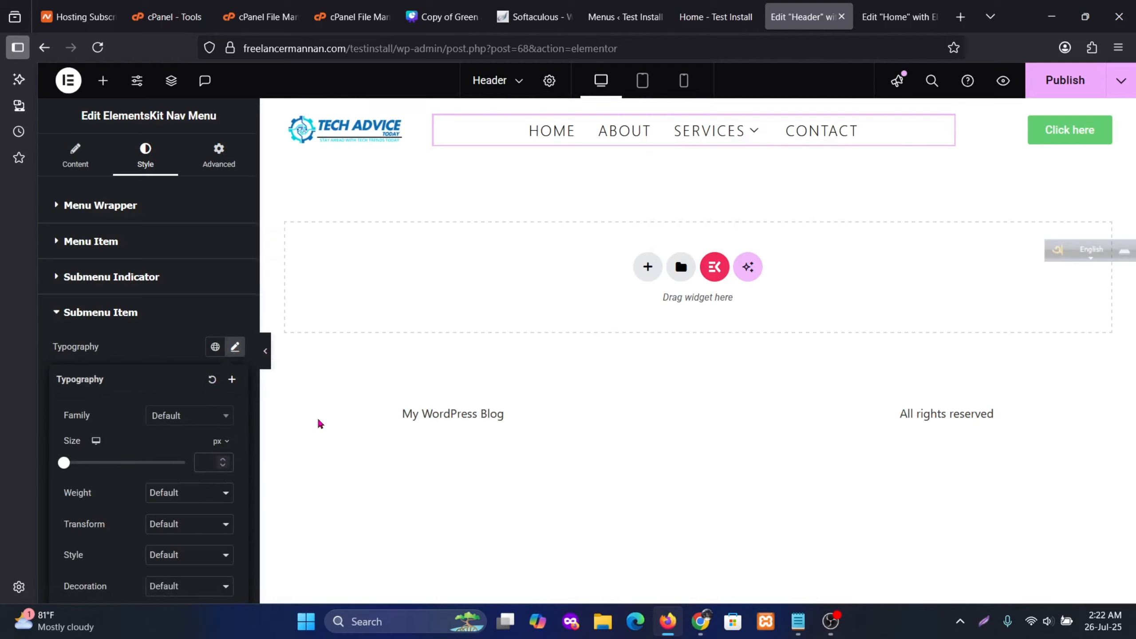
text(20)
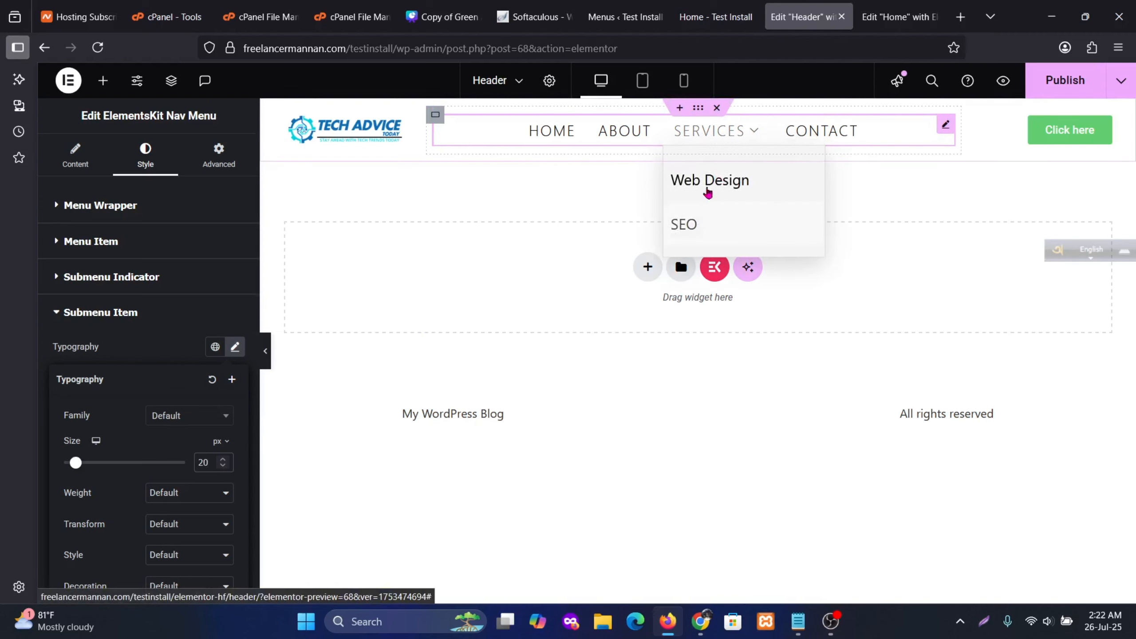
scroll(206, 441, down, 3)
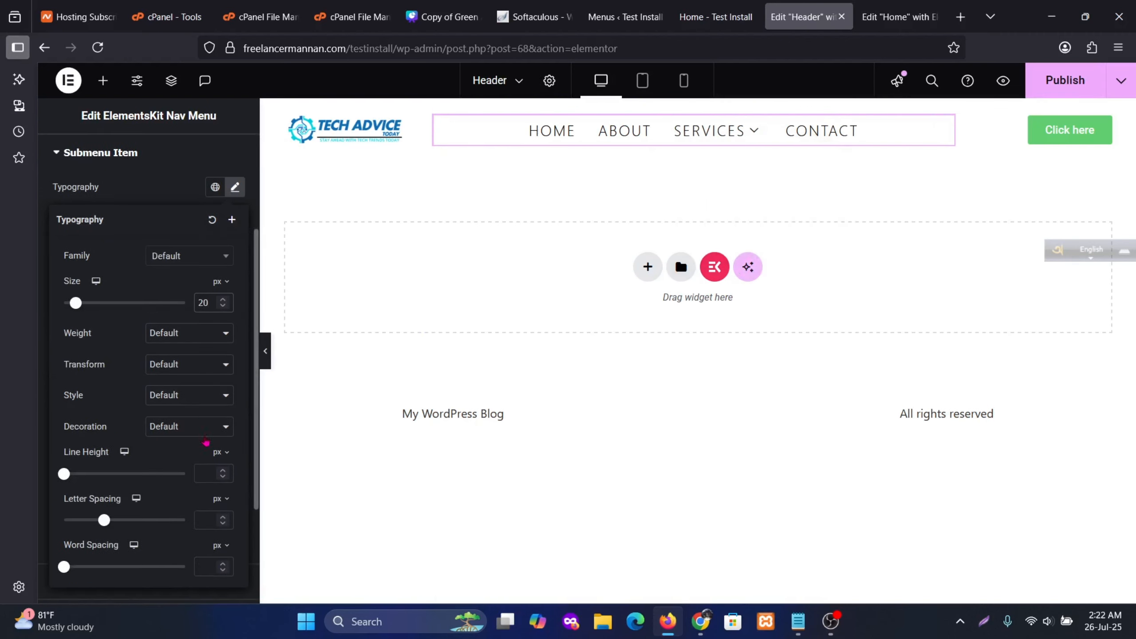
click(188, 333)
click(179, 372)
Make submenu items uppercase with 1.8 px letter spacing
mouse_move(720, 138)
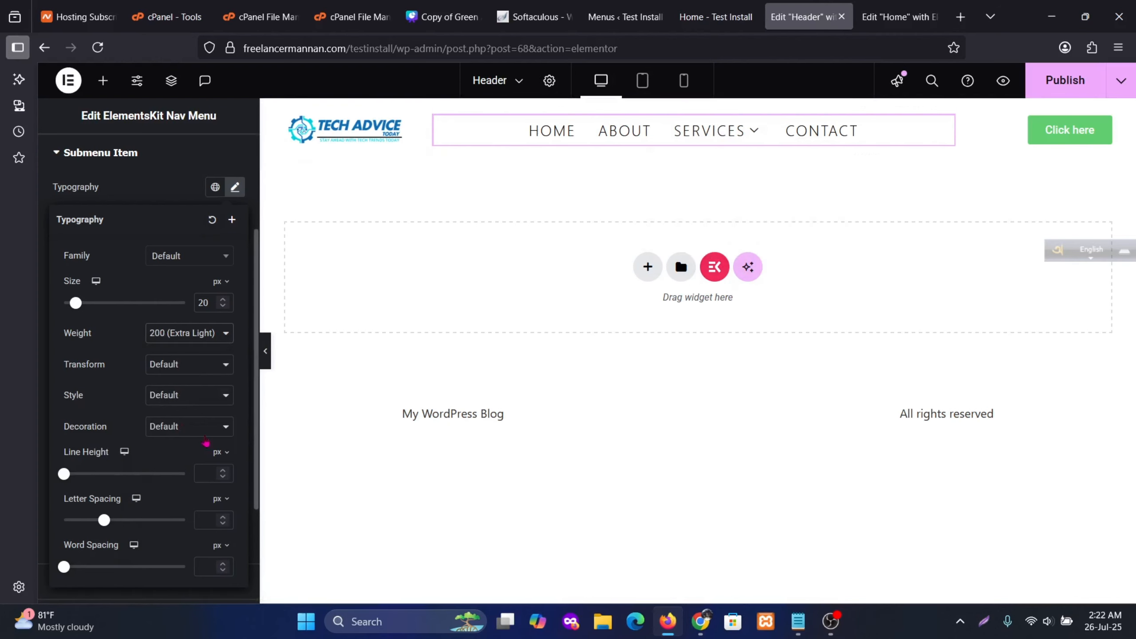
click(172, 365)
click(172, 402)
mouse_move(745, 138)
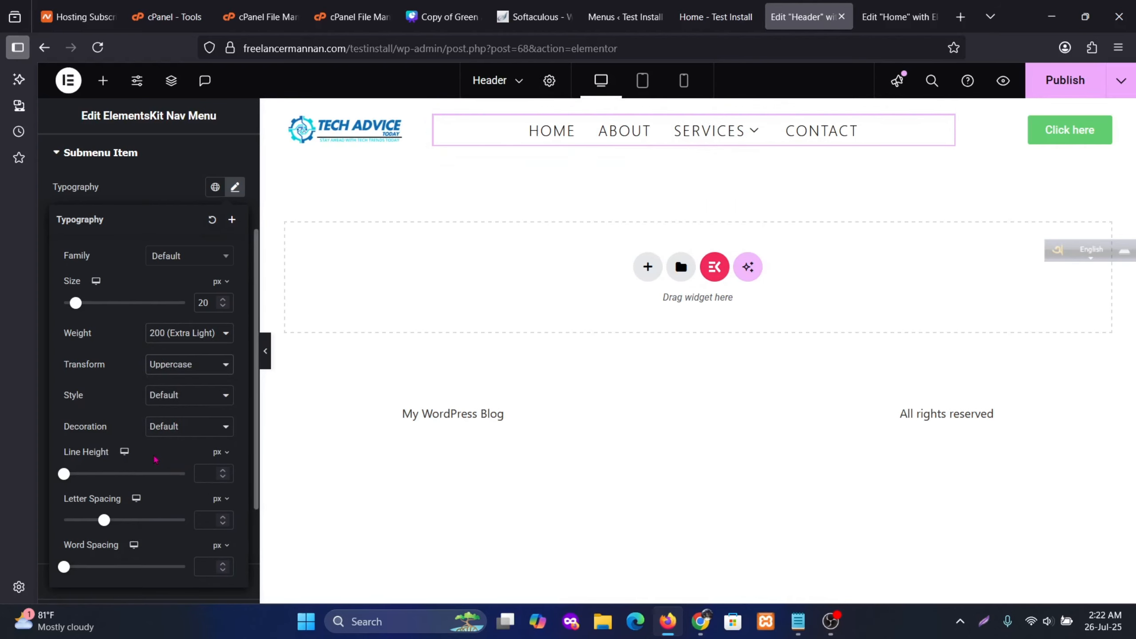
scroll(154, 459, down, 2)
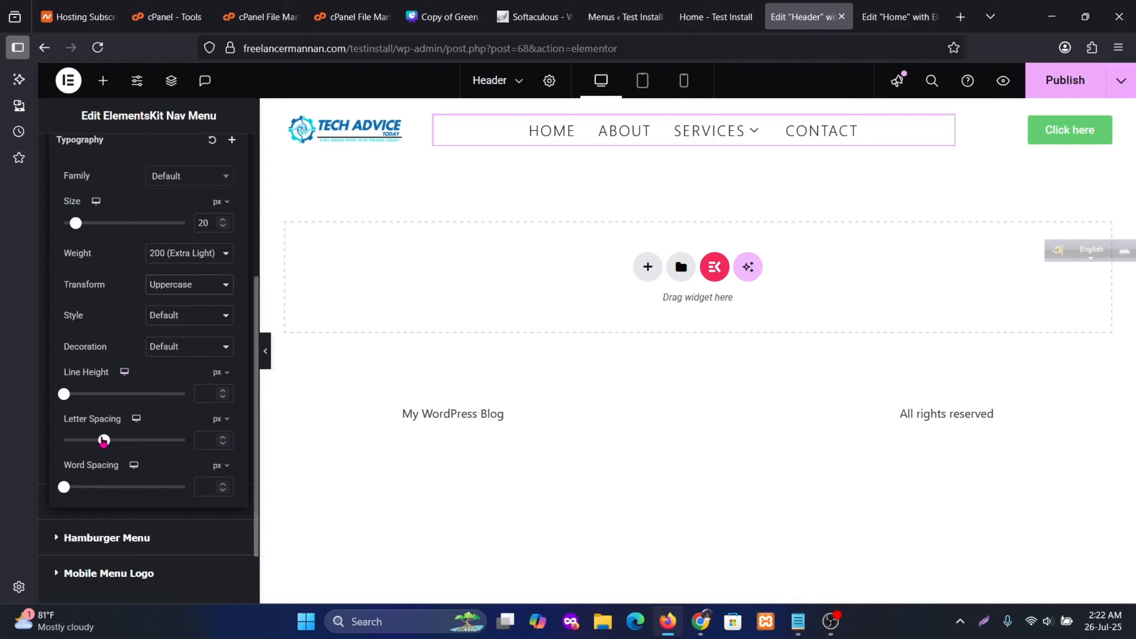
drag(104, 441, 124, 444)
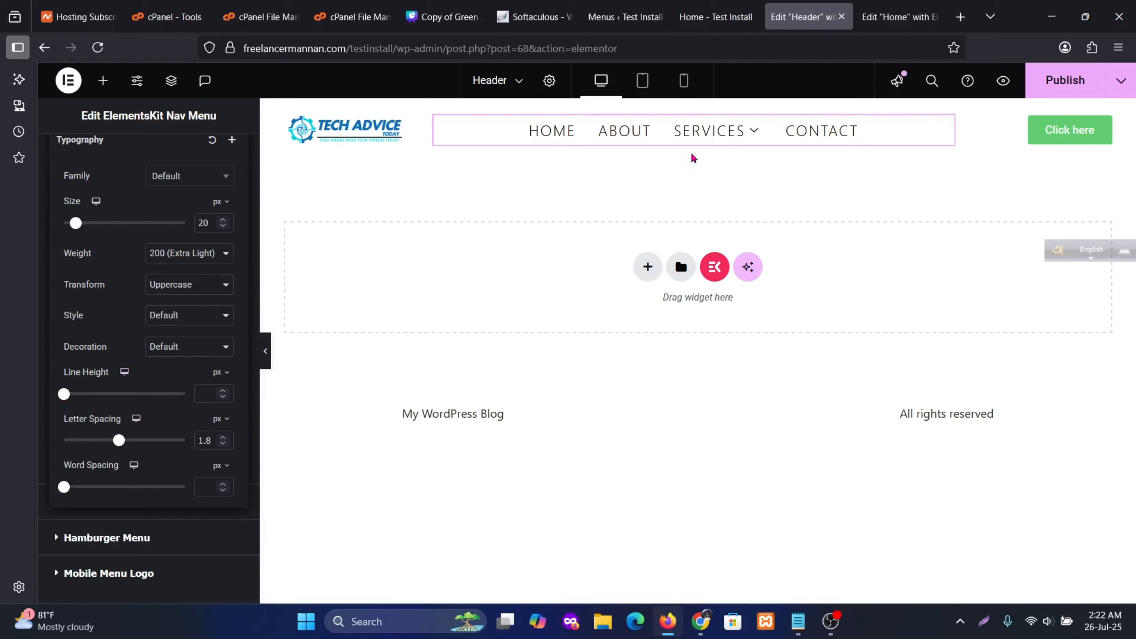
scroll(165, 471, down, 2)
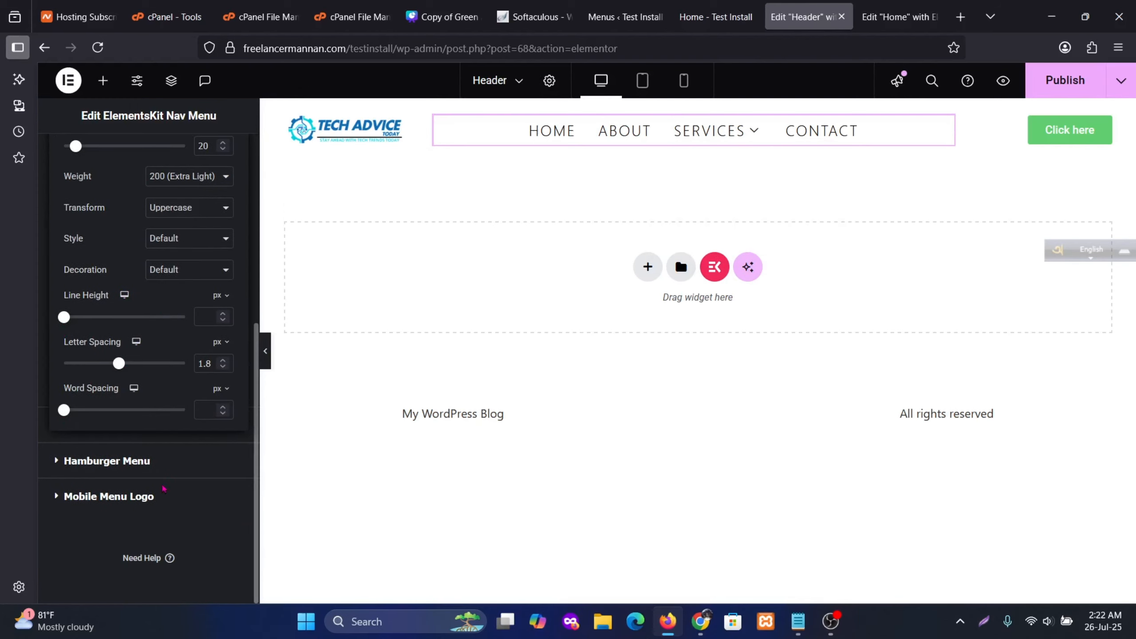
scroll(161, 465, up, 6)
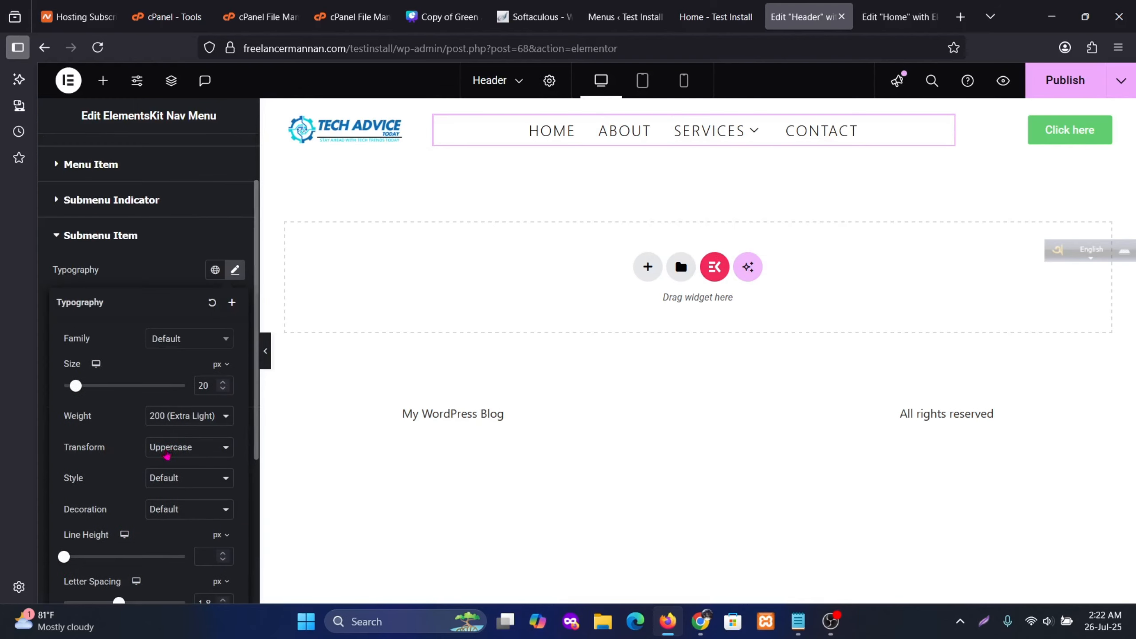
click(163, 273)
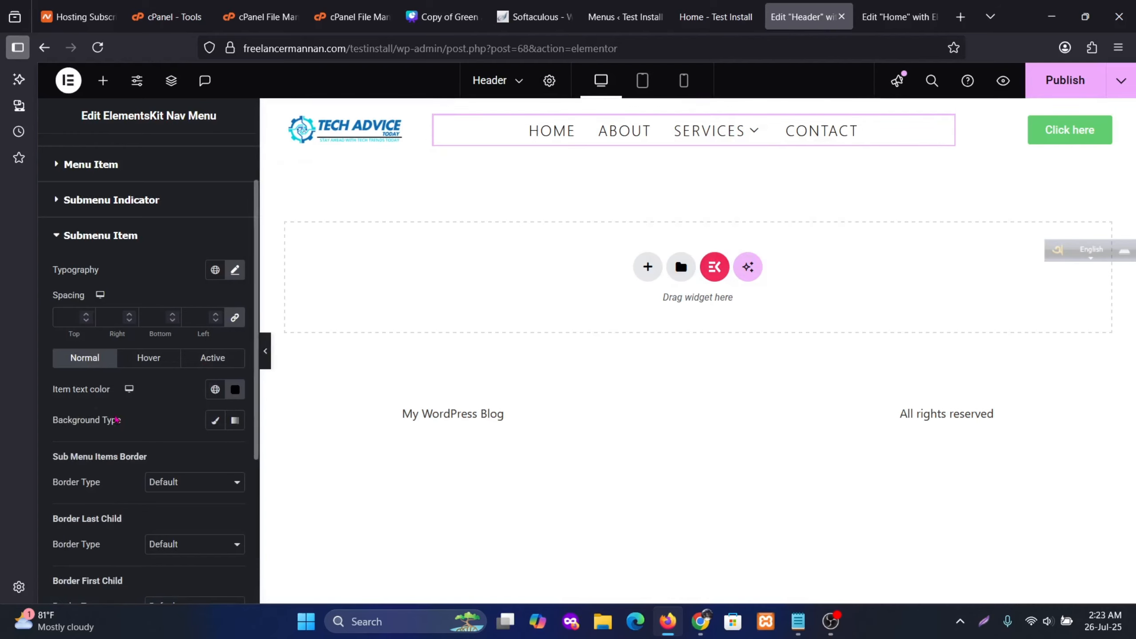
Make submenu text global Black and give submenu items a Classic background, trying Accent green
click(223, 393)
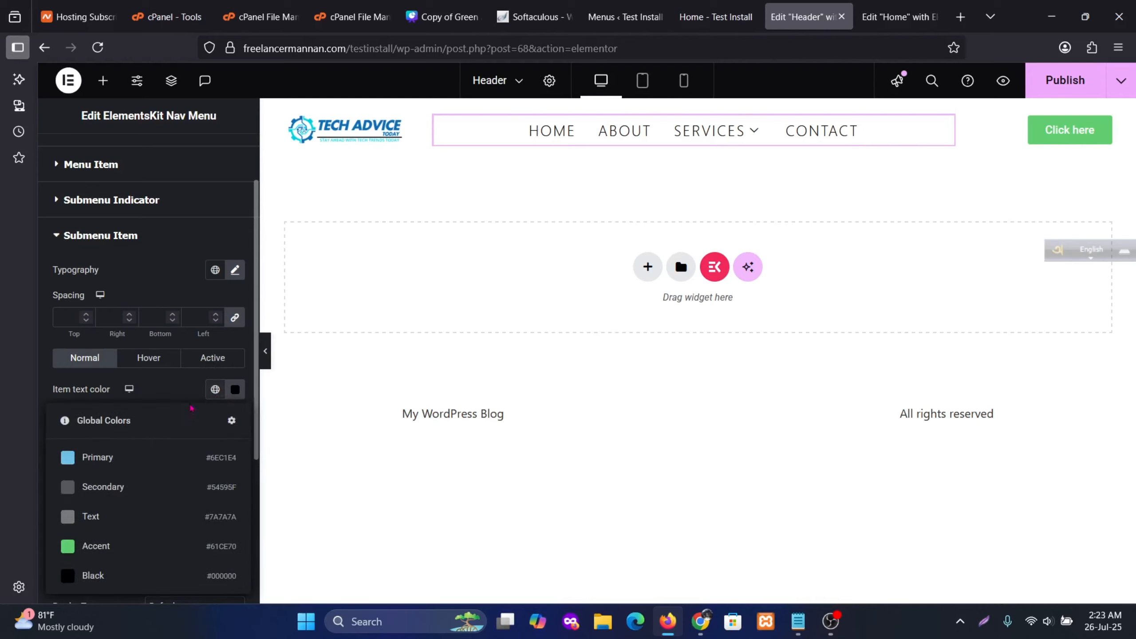
click(88, 577)
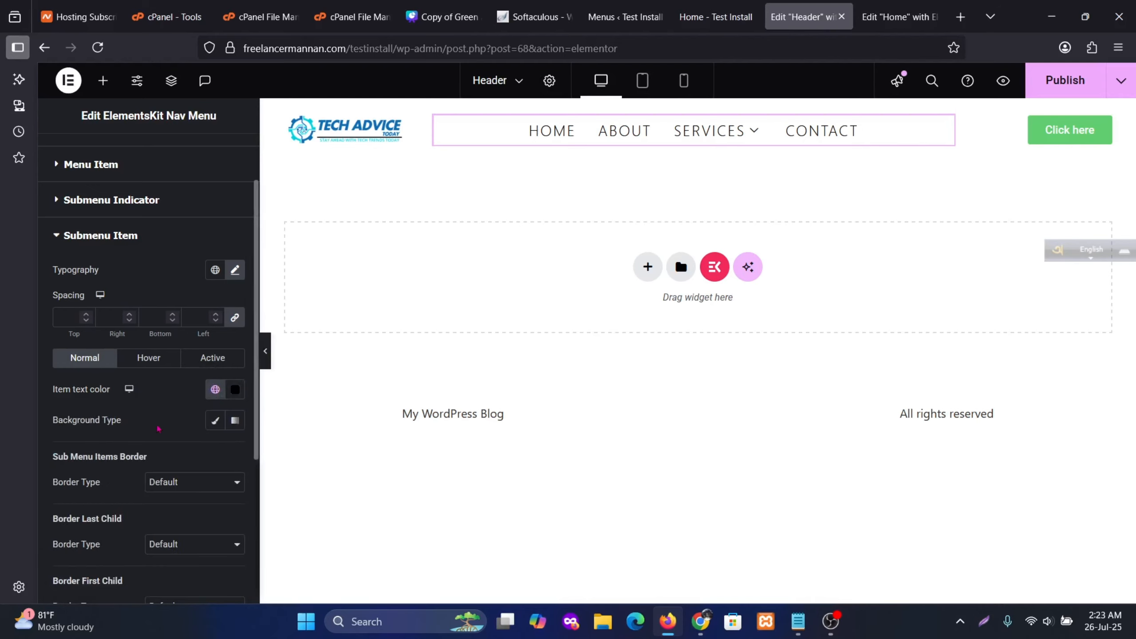
mouse_move(700, 182)
click(215, 426)
click(216, 462)
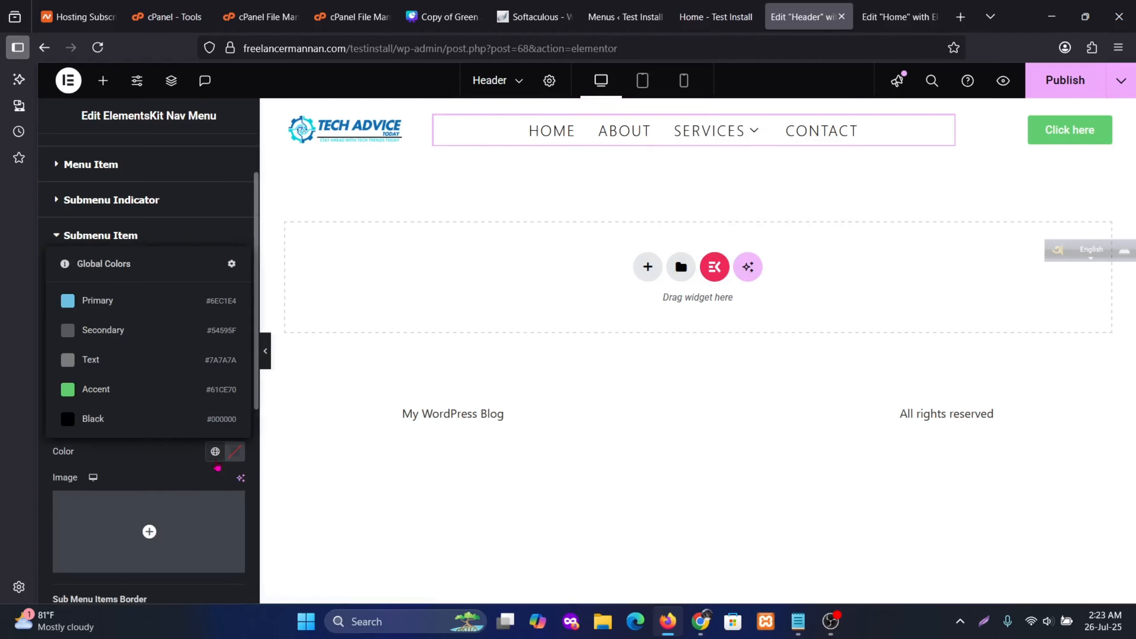
click(100, 391)
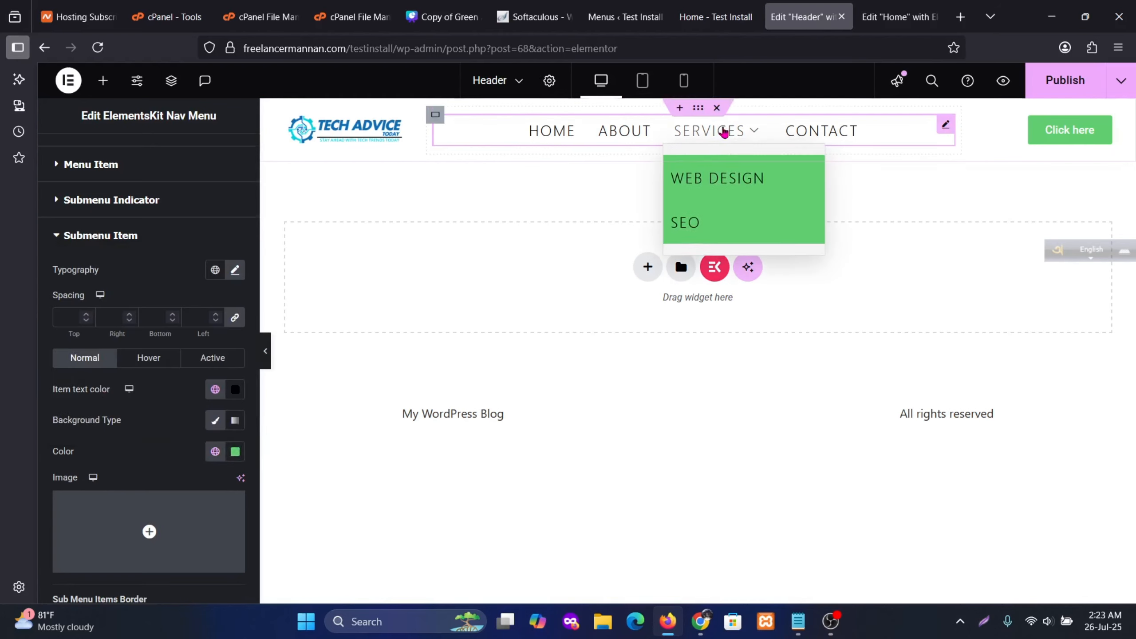
Set the submenu background colour to pure white #FFFFFF with the colour picker
click(235, 452)
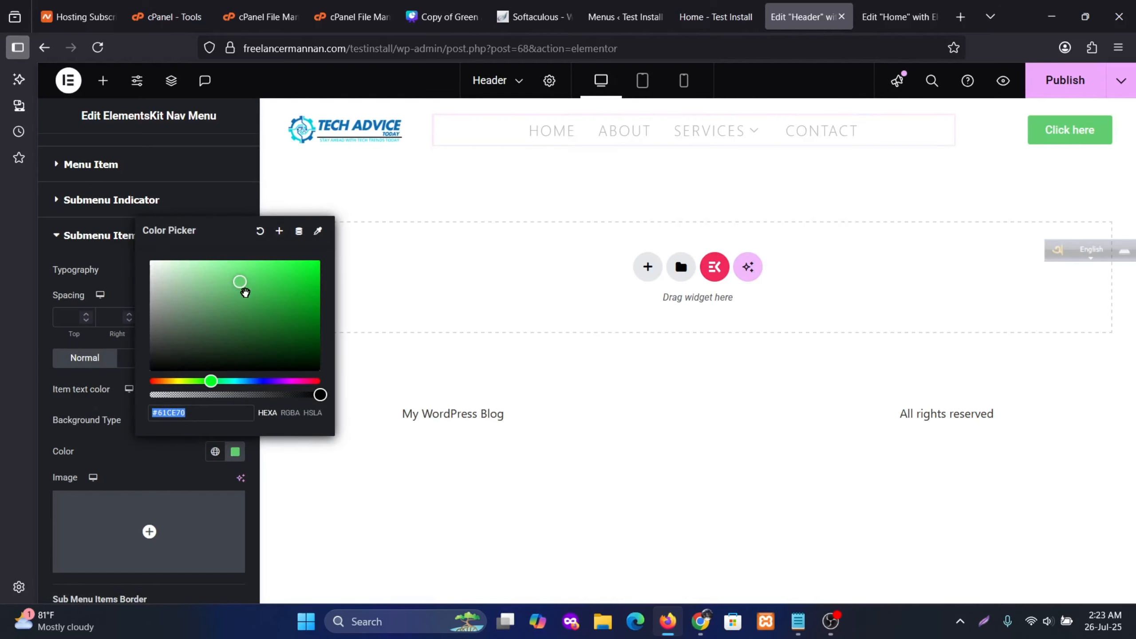
drag(244, 291, 146, 273)
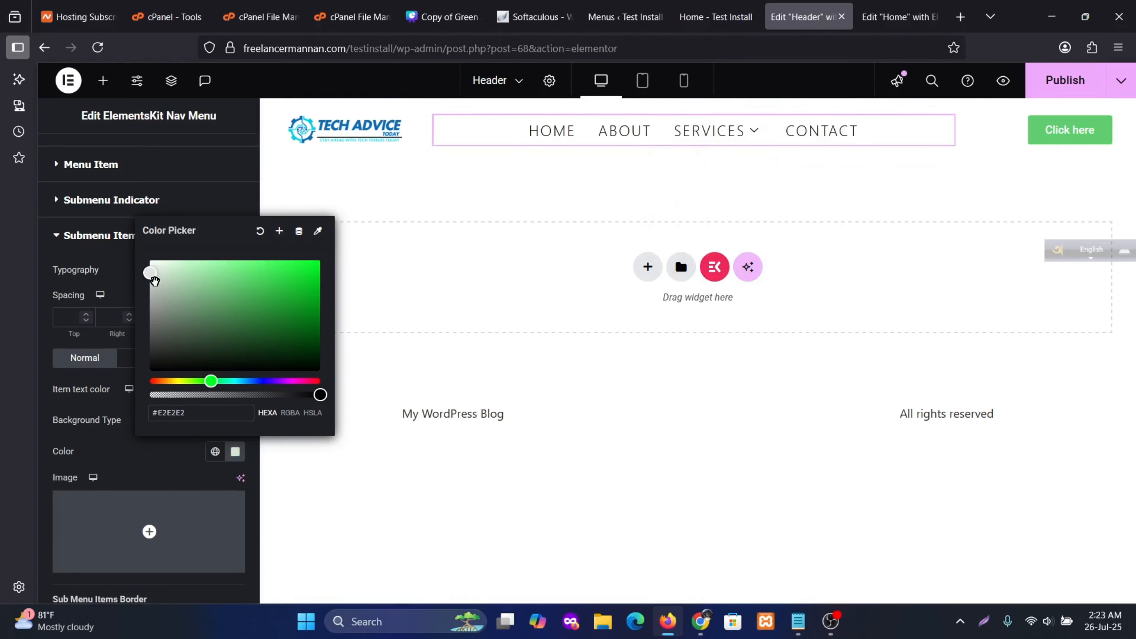
drag(155, 281, 107, 236)
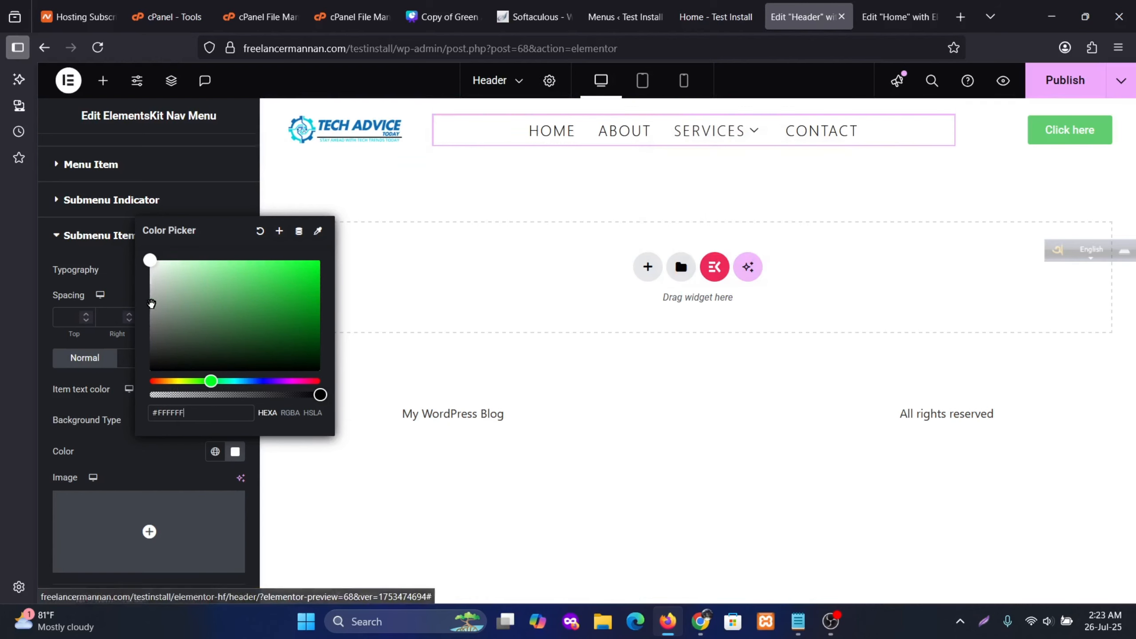
click(118, 301)
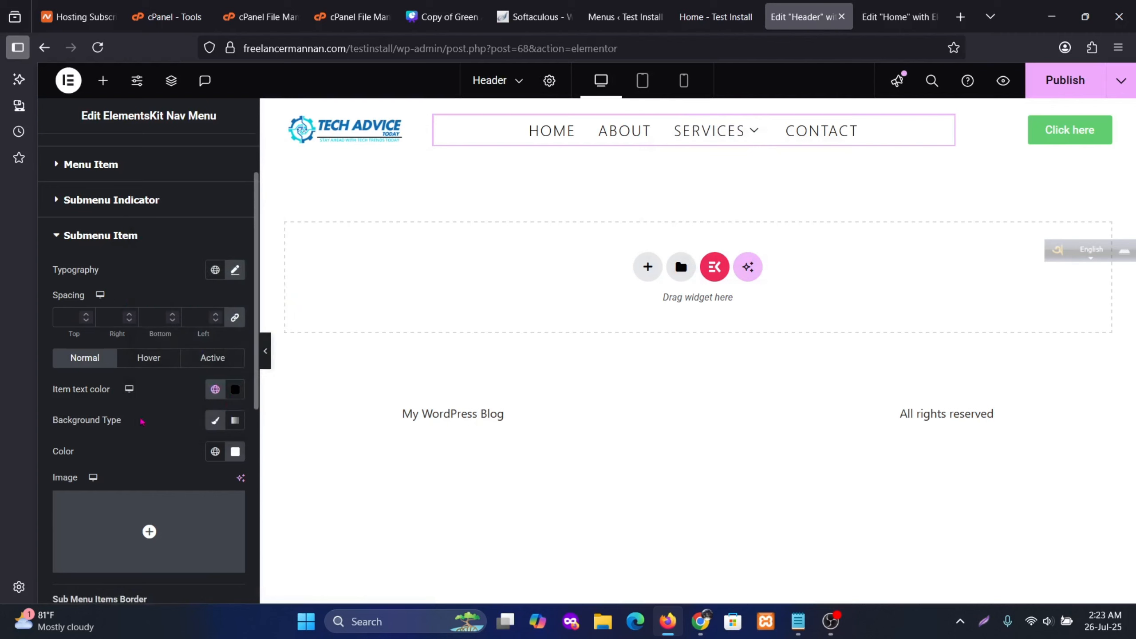
scroll(186, 449, down, 2)
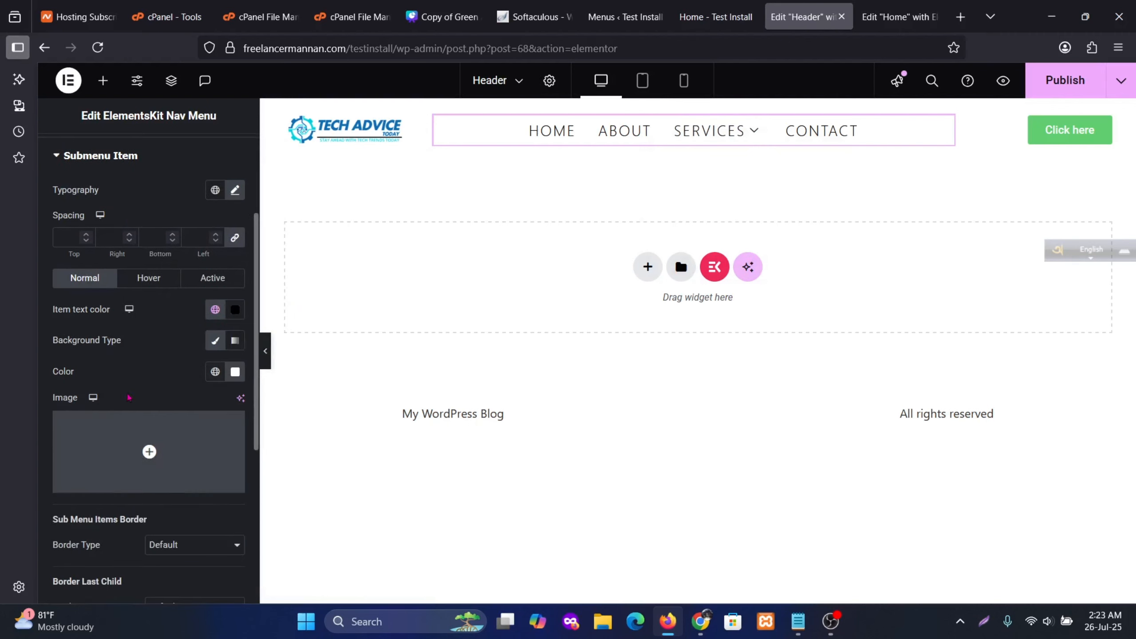
scroll(129, 397, down, 3)
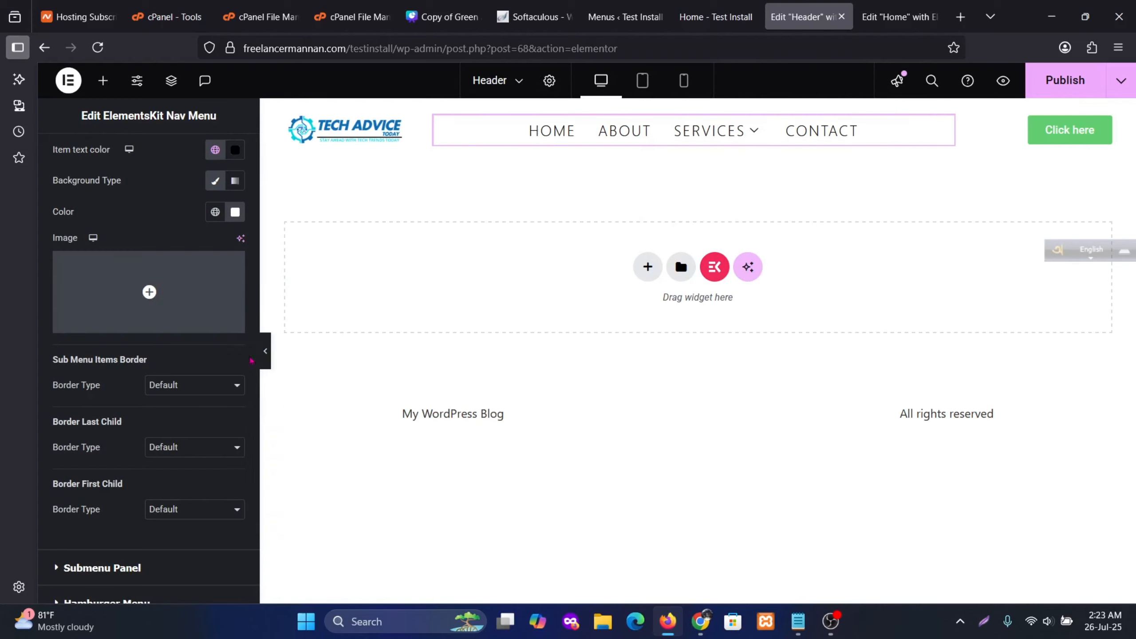
click(210, 391)
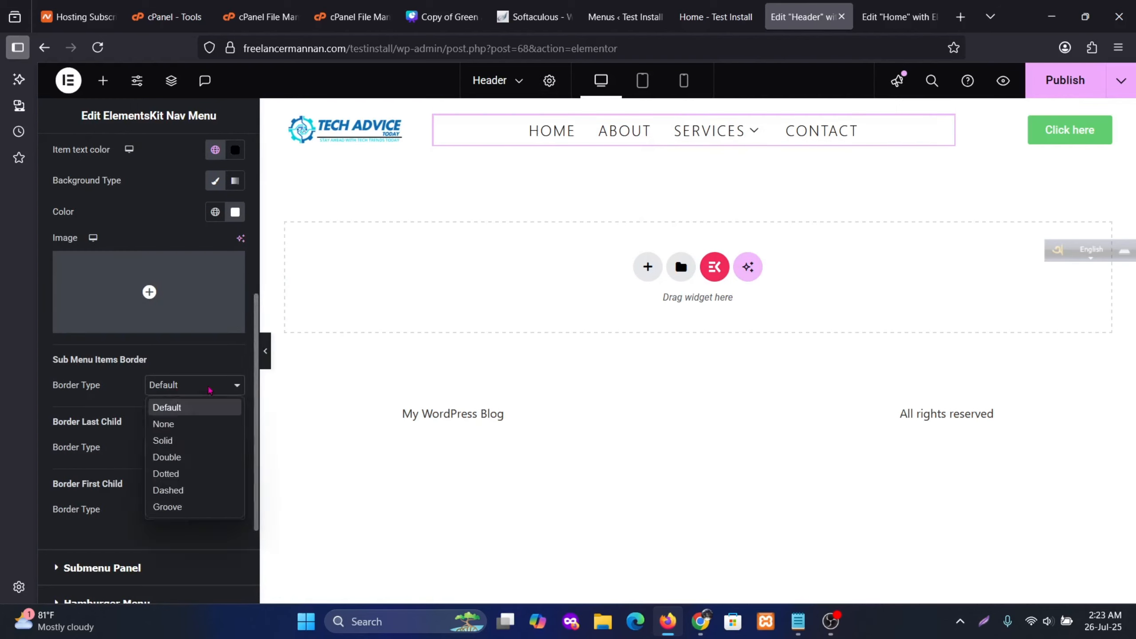
click(163, 440)
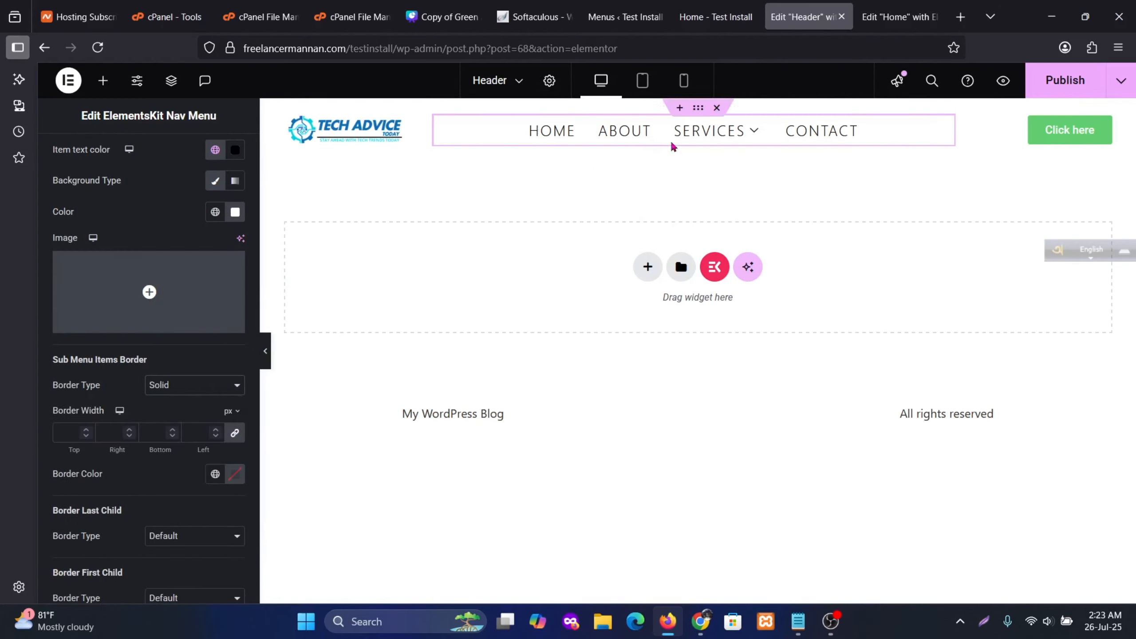
mouse_move(704, 183)
click(192, 384)
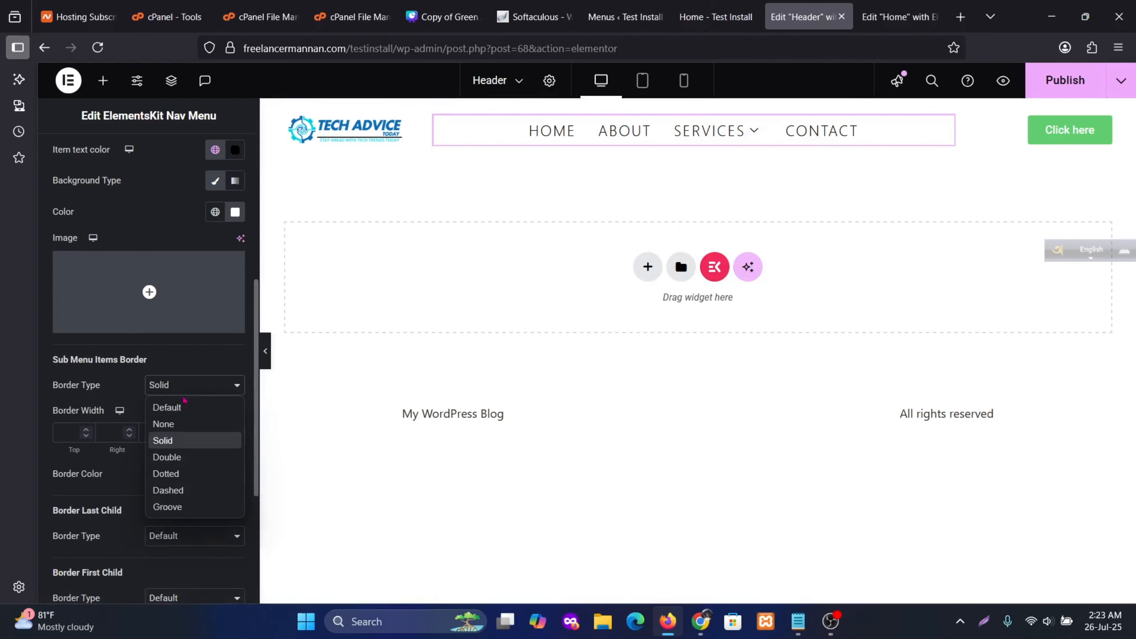
click(166, 408)
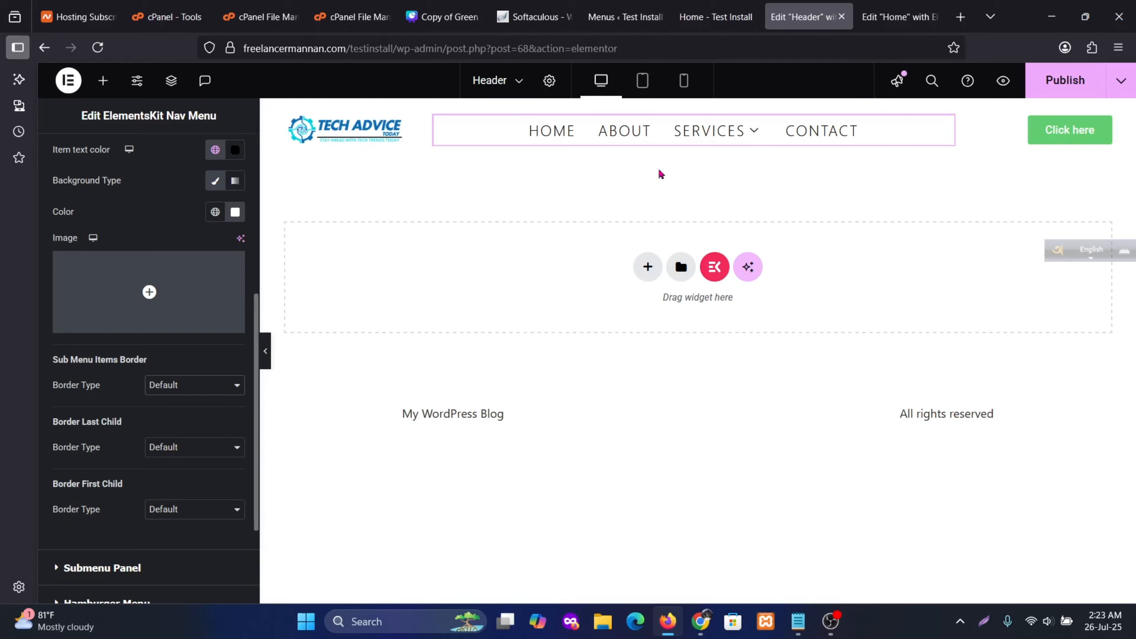
mouse_move(702, 145)
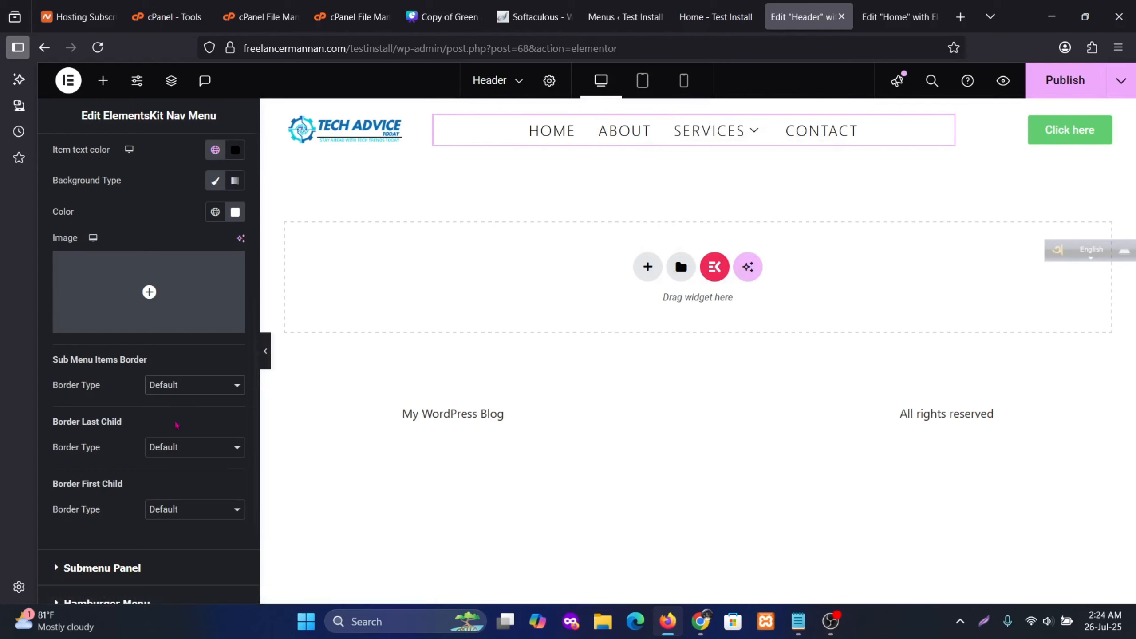
scroll(170, 473, down, 3)
scroll(130, 447, up, 10)
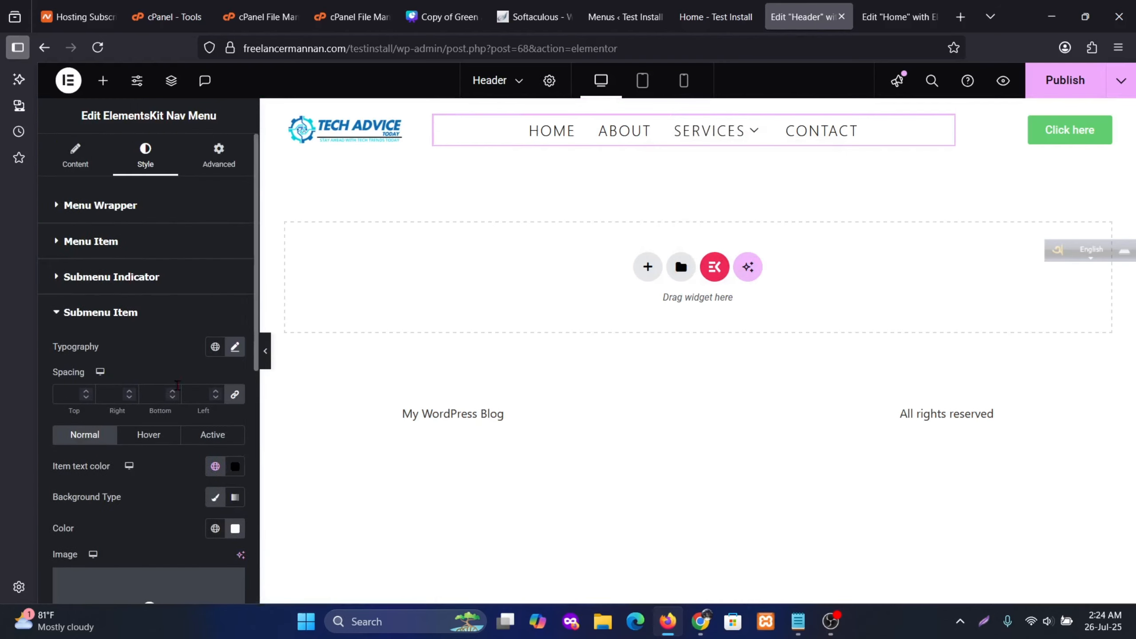
mouse_move(740, 148)
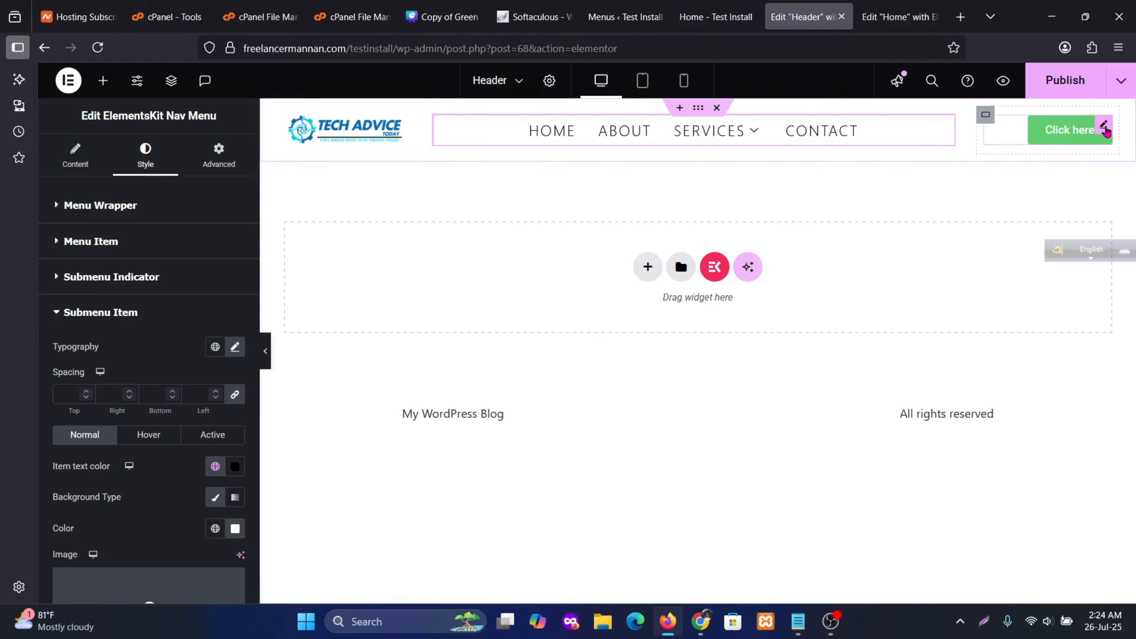
Change the header button's label from 'Click here' to 'Registration'
click(1105, 128)
drag(201, 270, 50, 271)
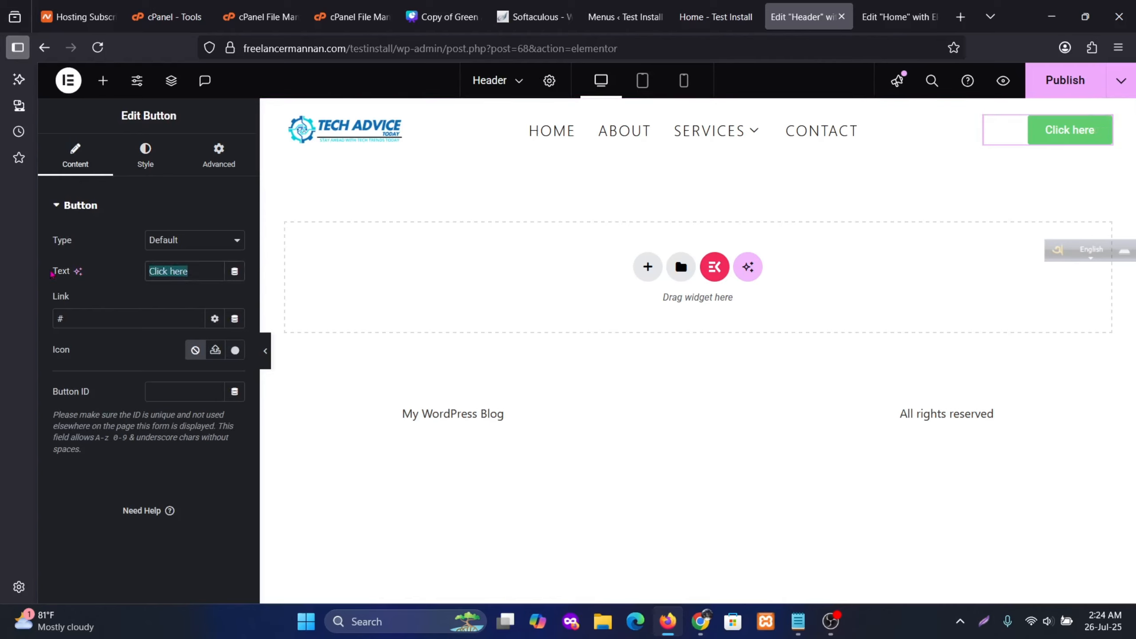
text(Re)
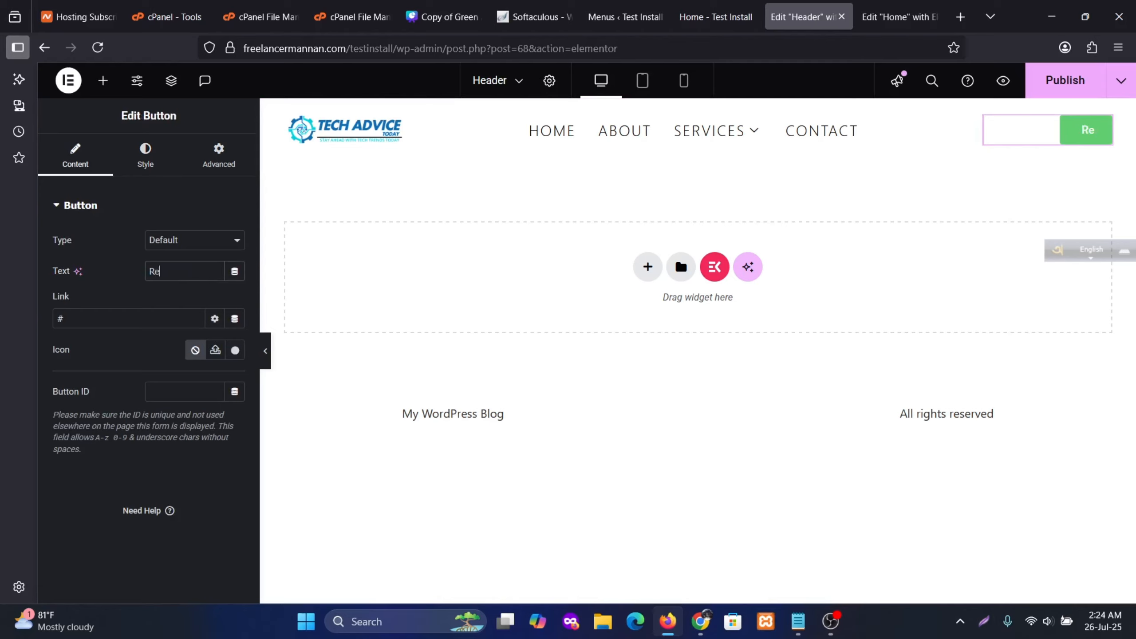
text(gistr)
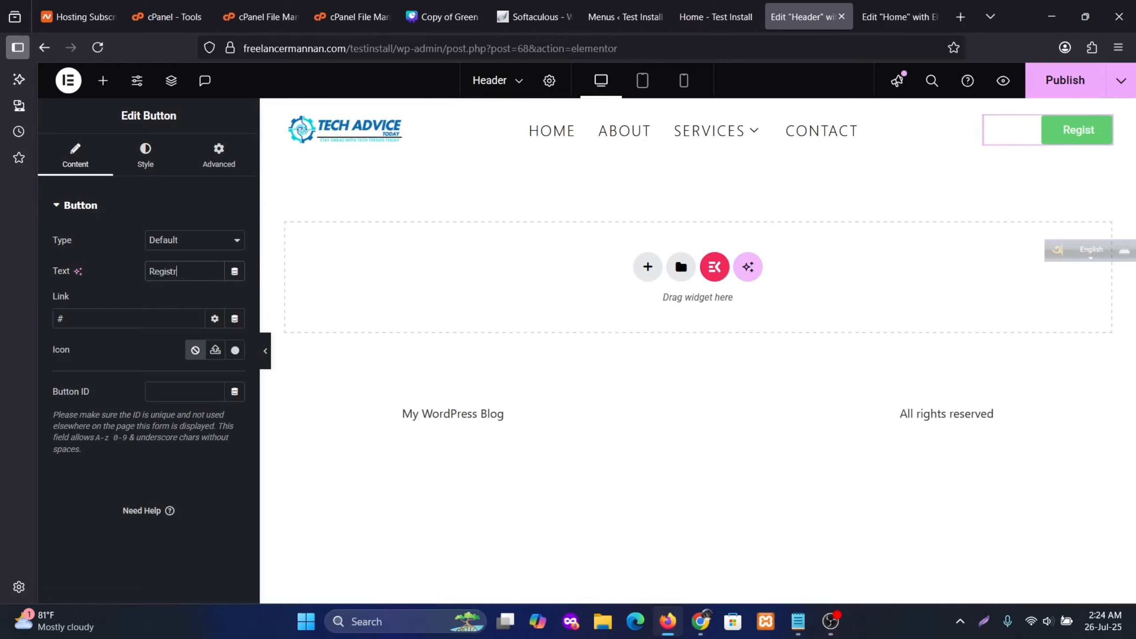
text(ation)
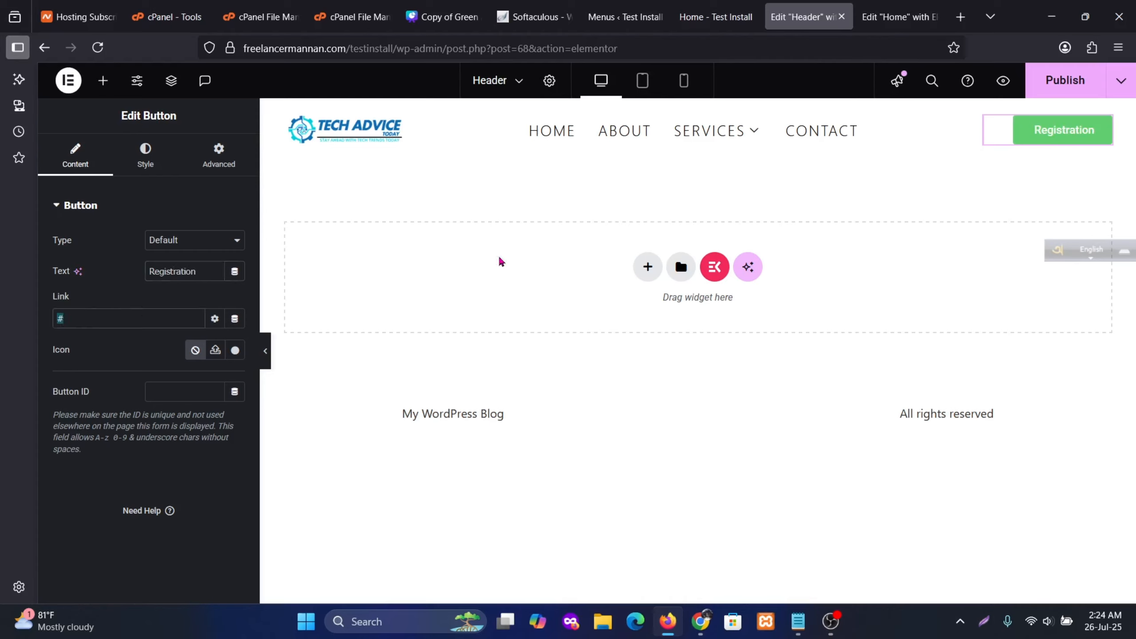
click(1102, 134)
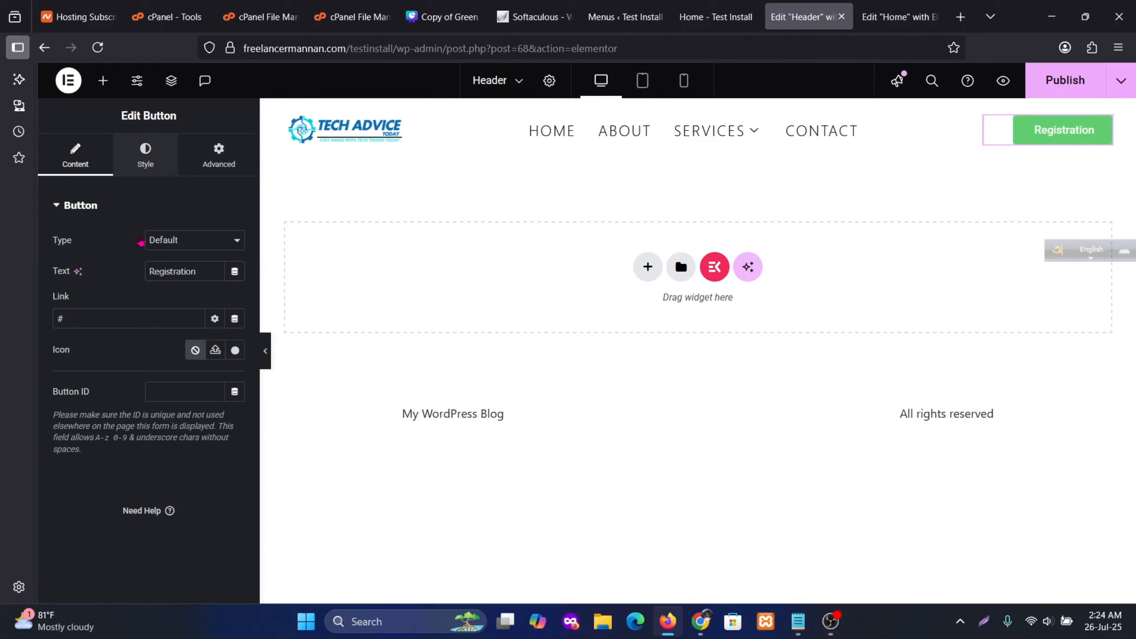
Give the Registration button a global Black background and publish the header
click(146, 156)
click(217, 429)
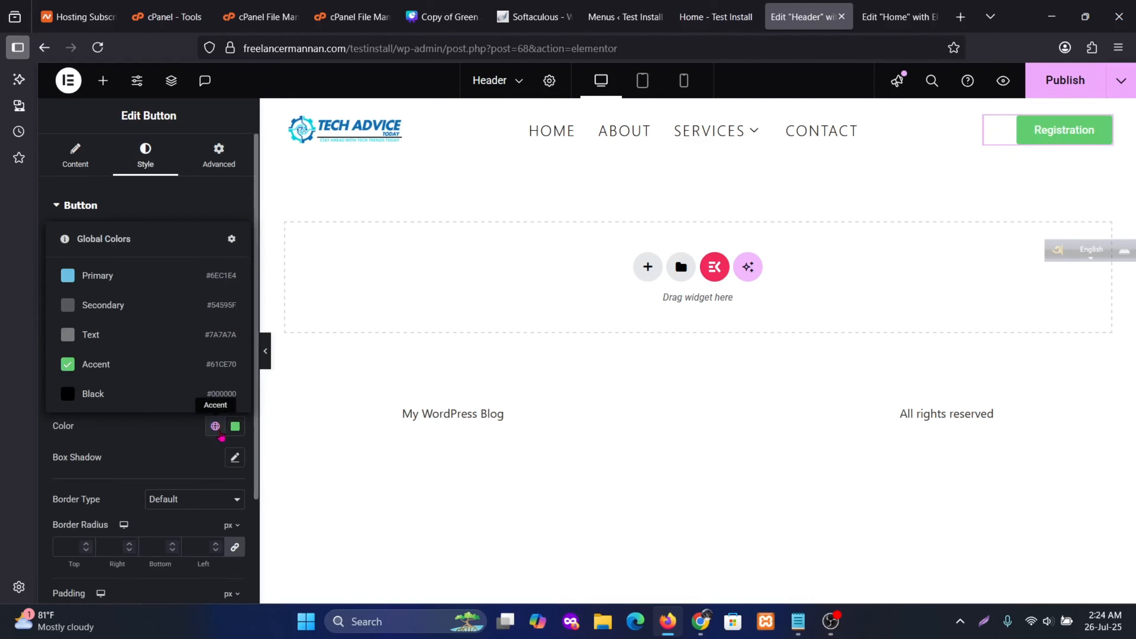
click(92, 396)
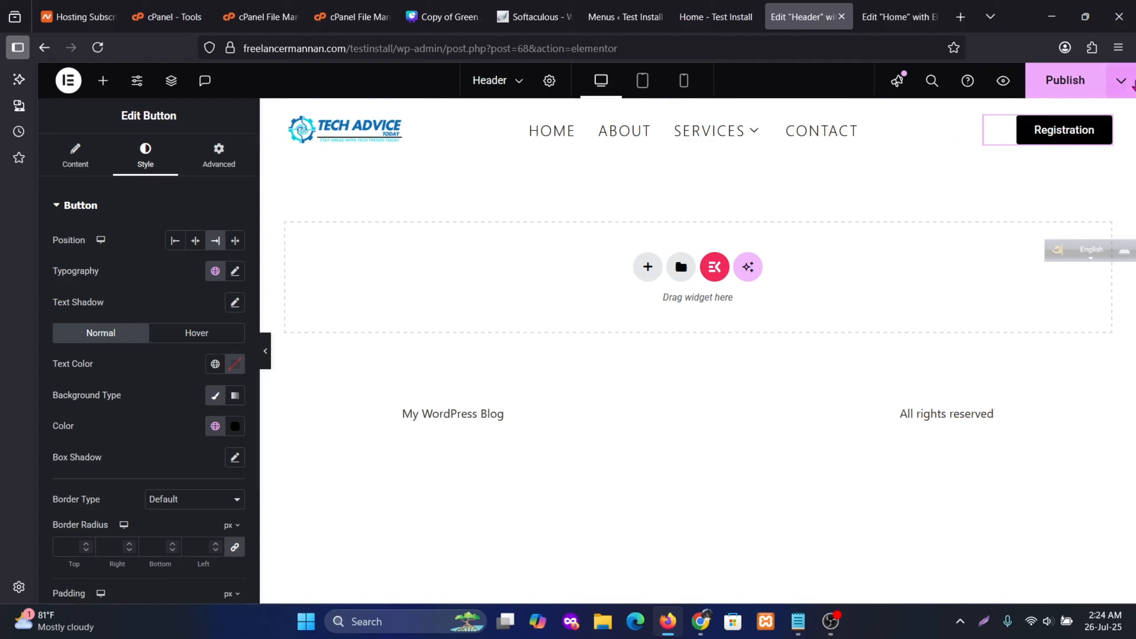
click(1092, 82)
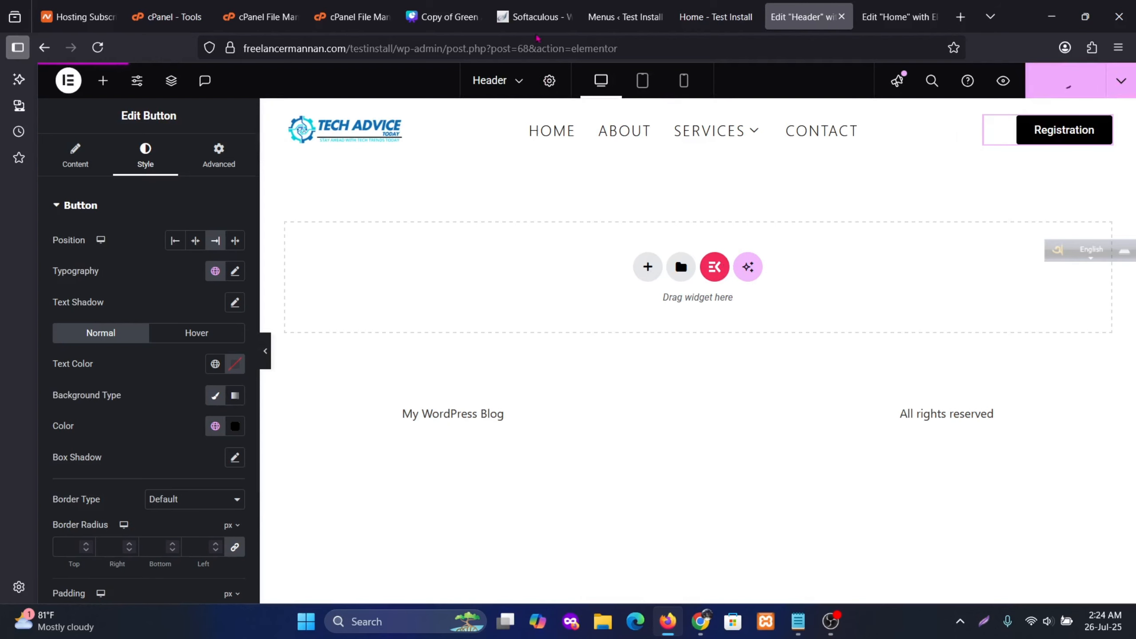
Reload the live Home - Test Install page and scroll down to its footer area
click(637, 9)
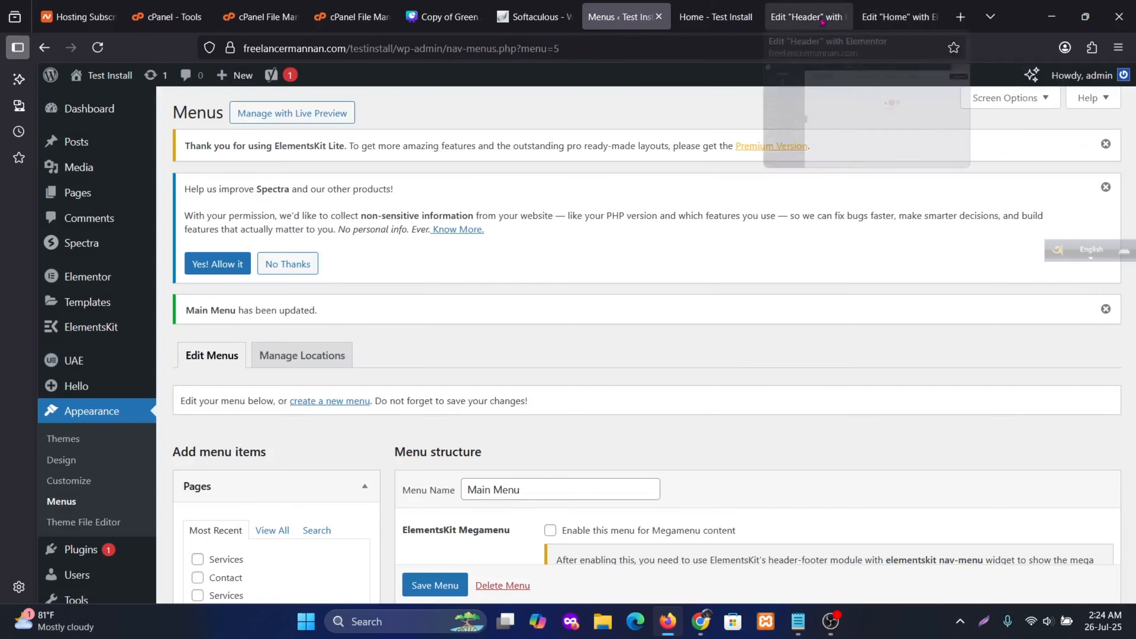
click(716, 16)
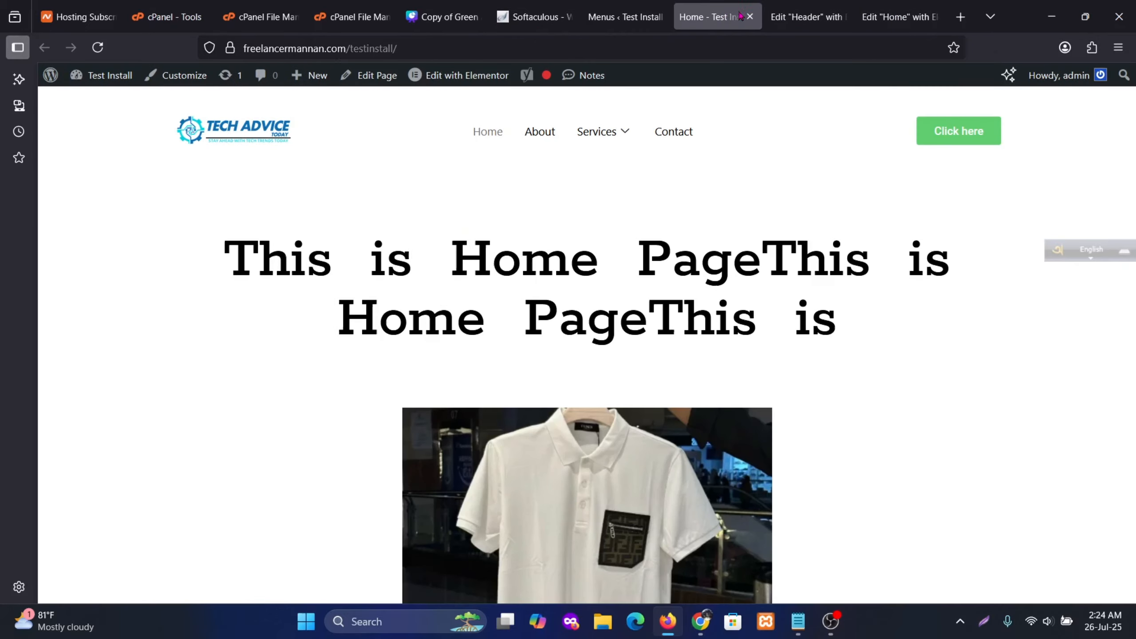
click(98, 47)
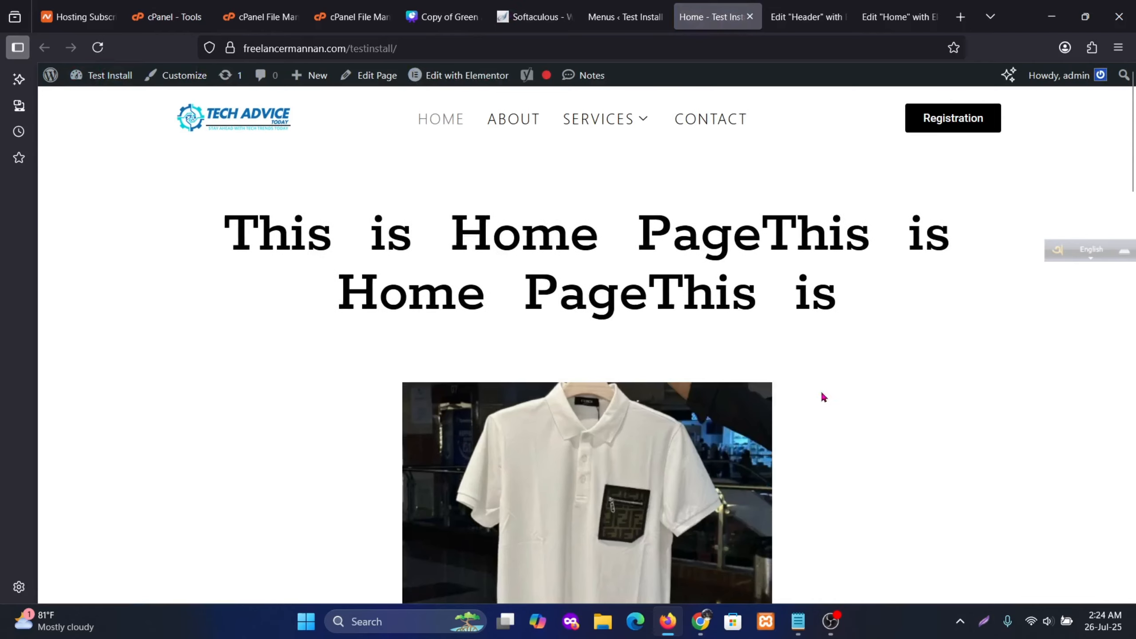
scroll(886, 396, down, 10)
scroll(889, 397, down, 15)
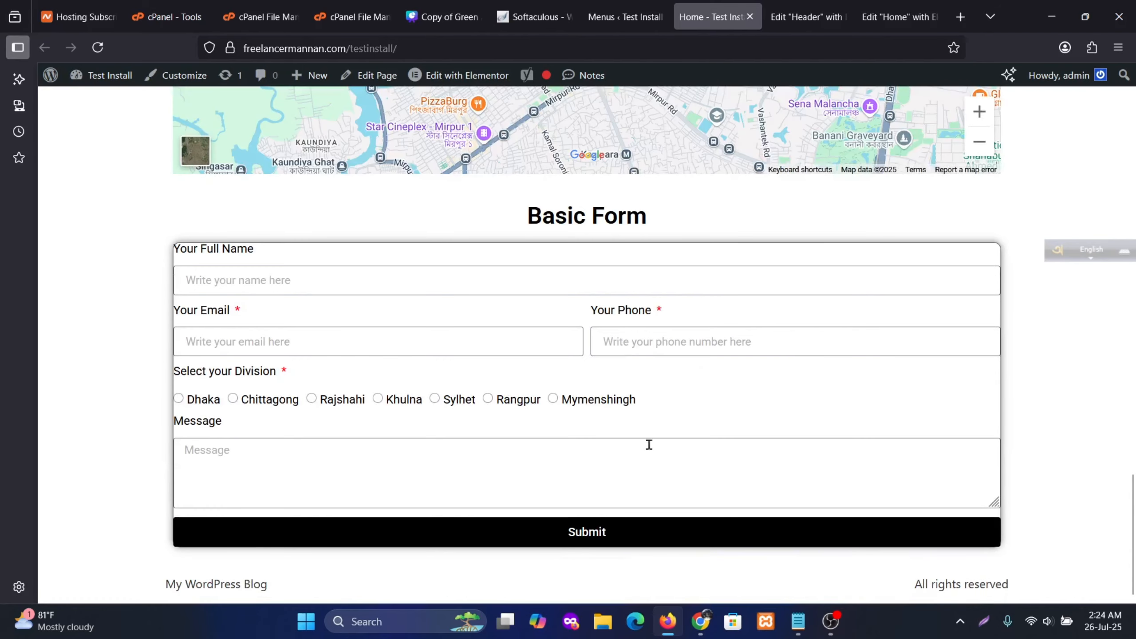
key(ctrl+shift+Tab)
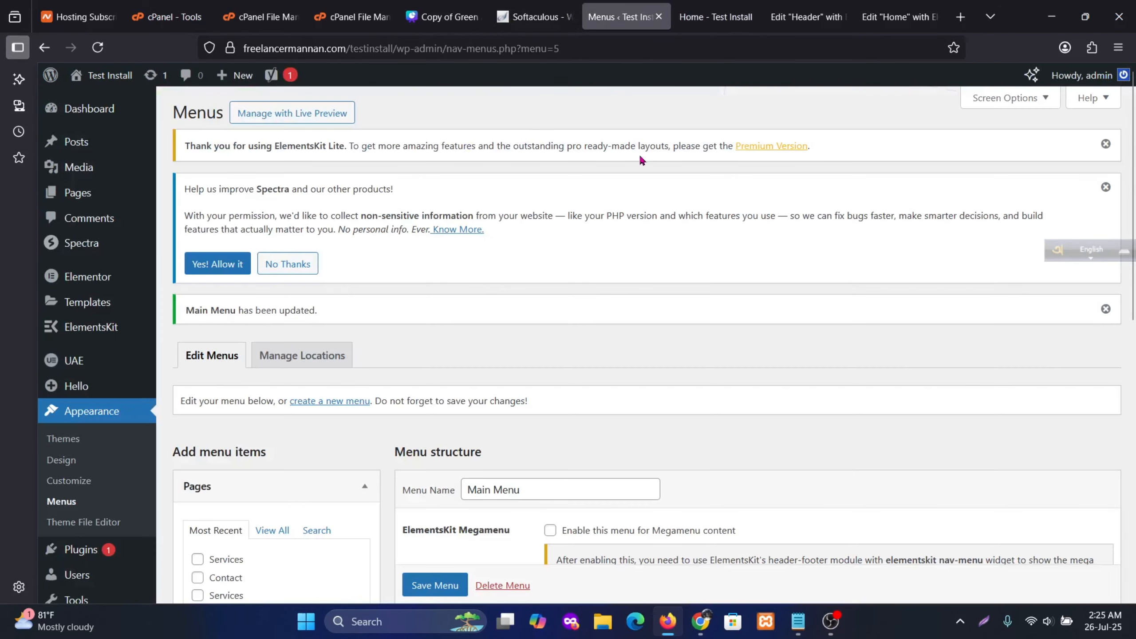
Start a new UAE Header & Footer template titled 'Footer'
mouse_move(80, 367)
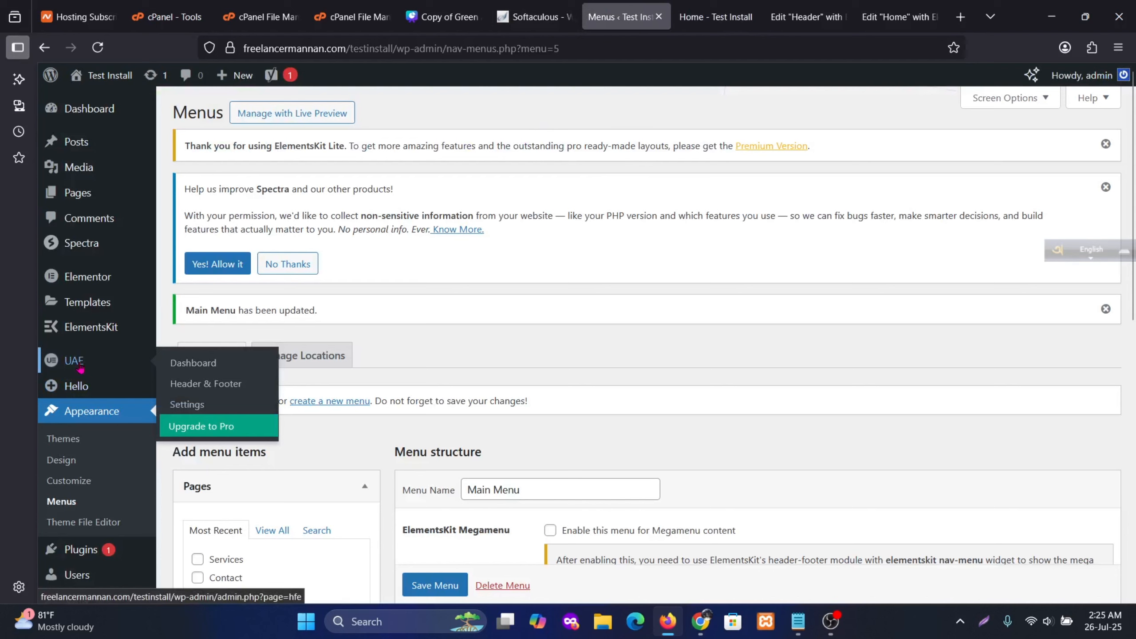
click(205, 385)
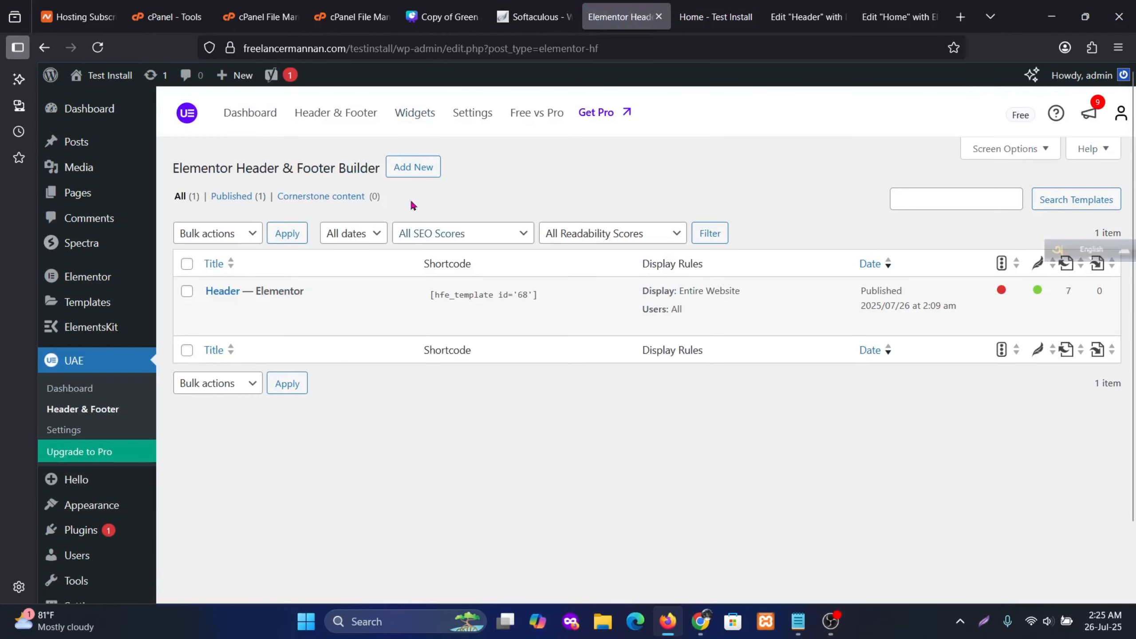
click(418, 168)
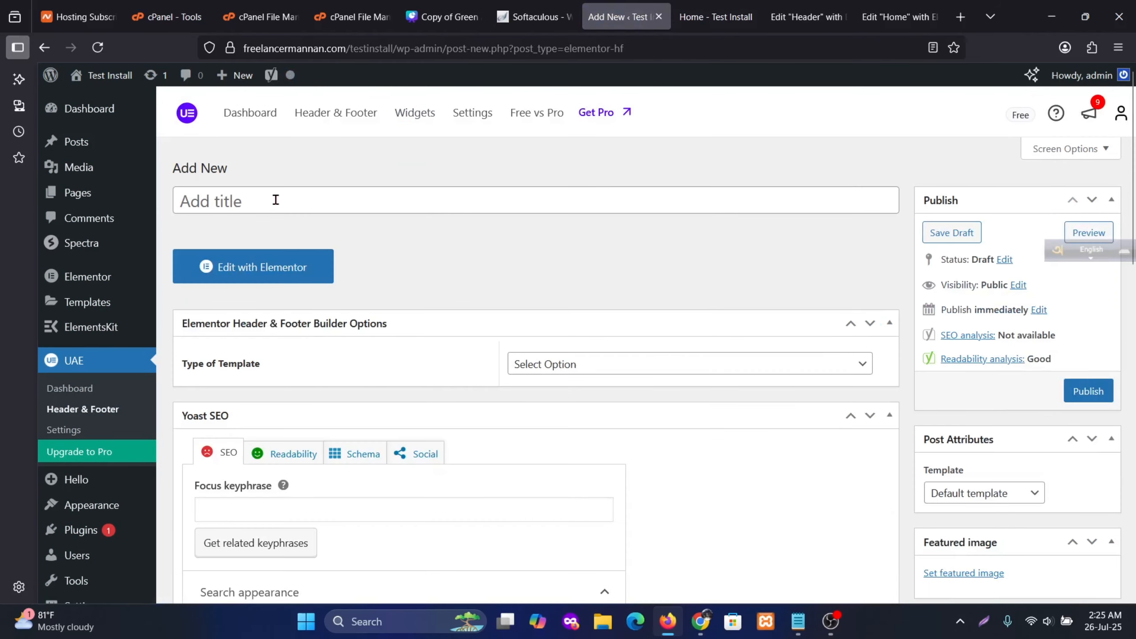
click(275, 198)
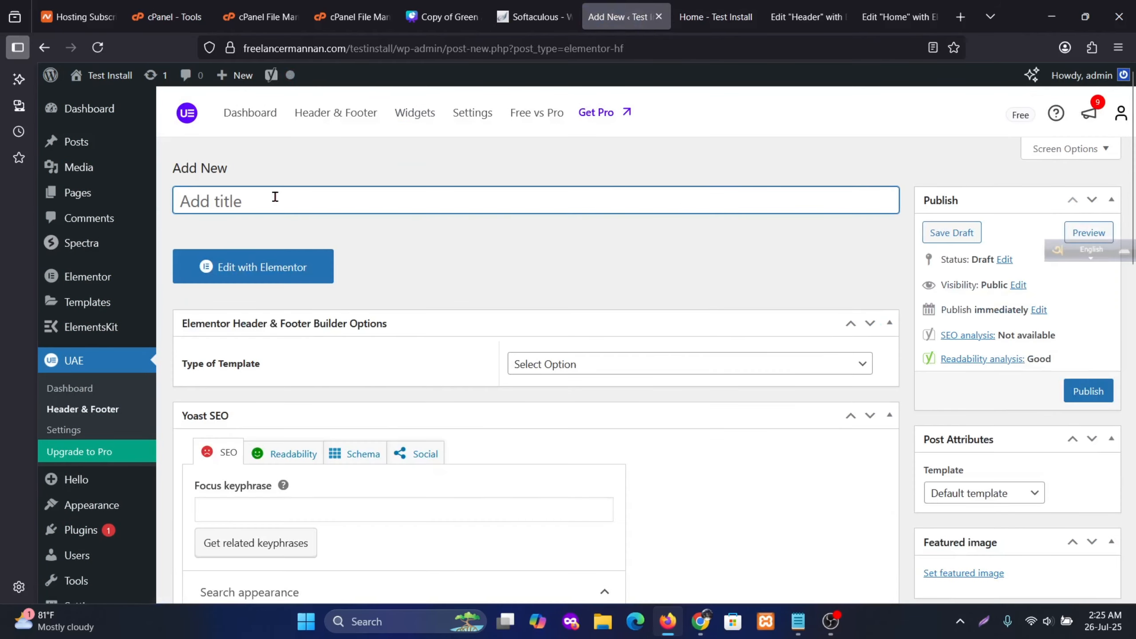
text(Footer)
Set type Footer, display on Entire Website, user roles All, Elementor Full Width template, and publish
click(573, 363)
click(545, 452)
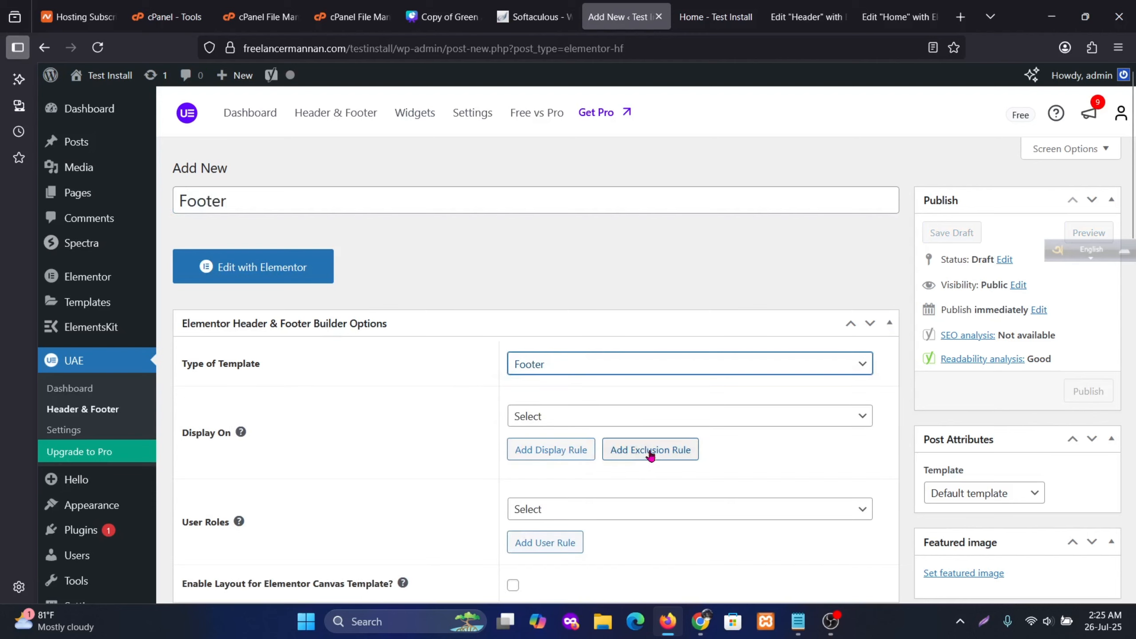
click(579, 416)
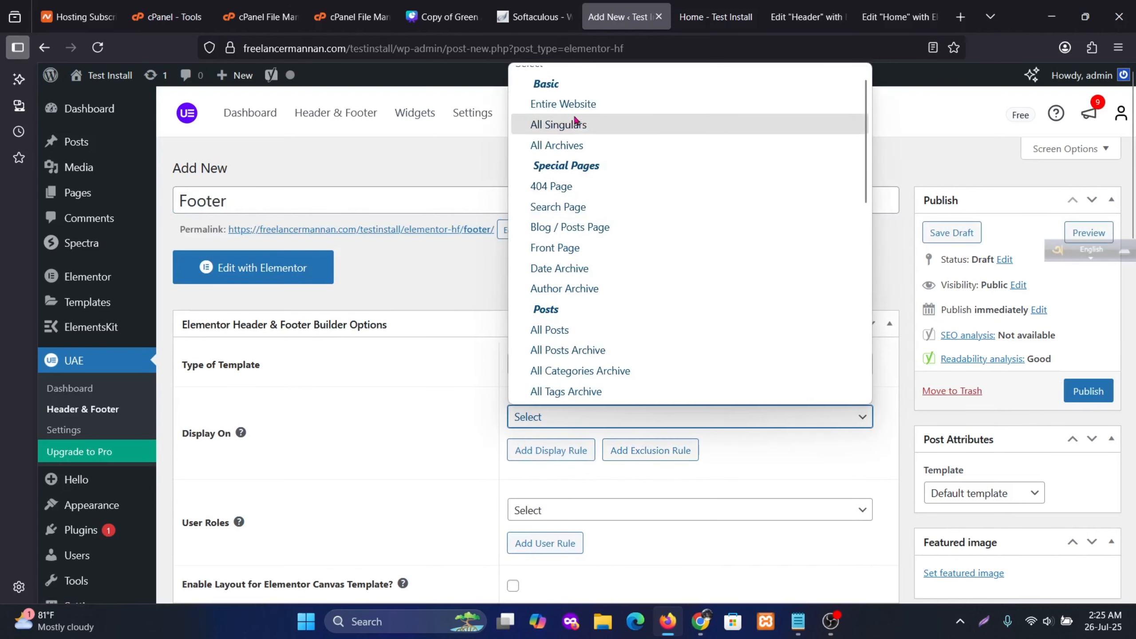
click(564, 104)
scroll(591, 315, down, 5)
click(570, 277)
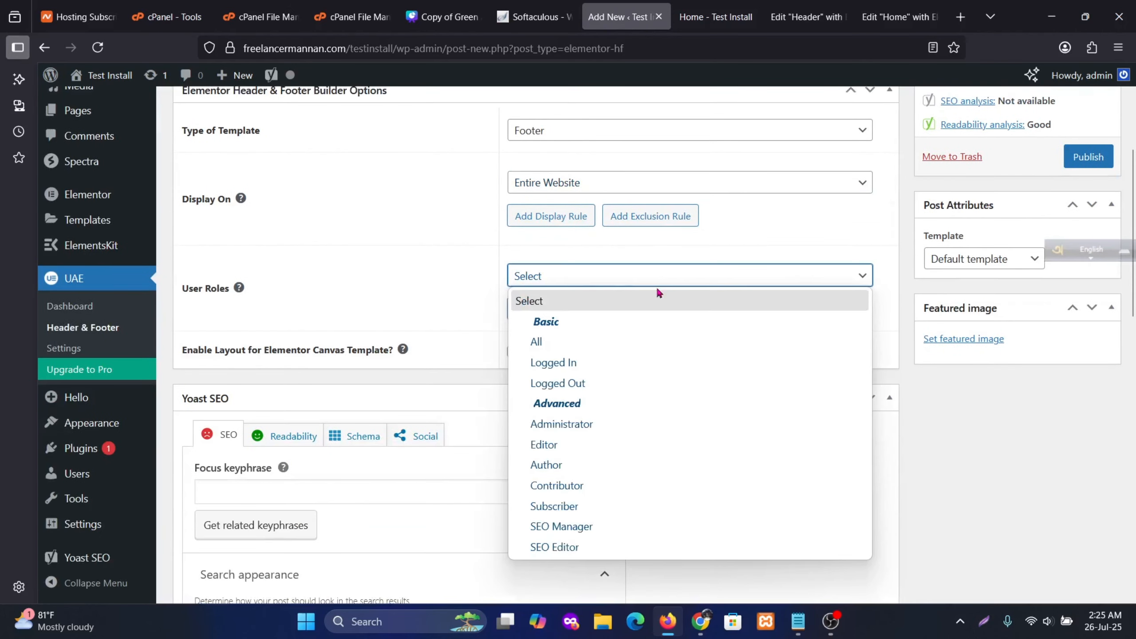
click(551, 345)
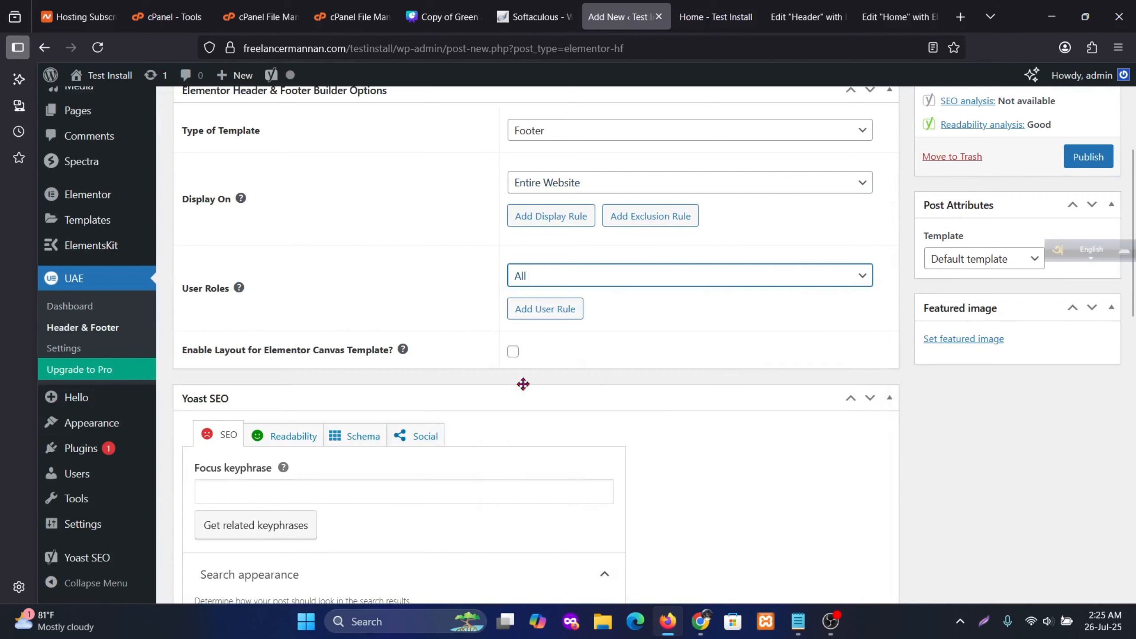
click(972, 259)
click(983, 325)
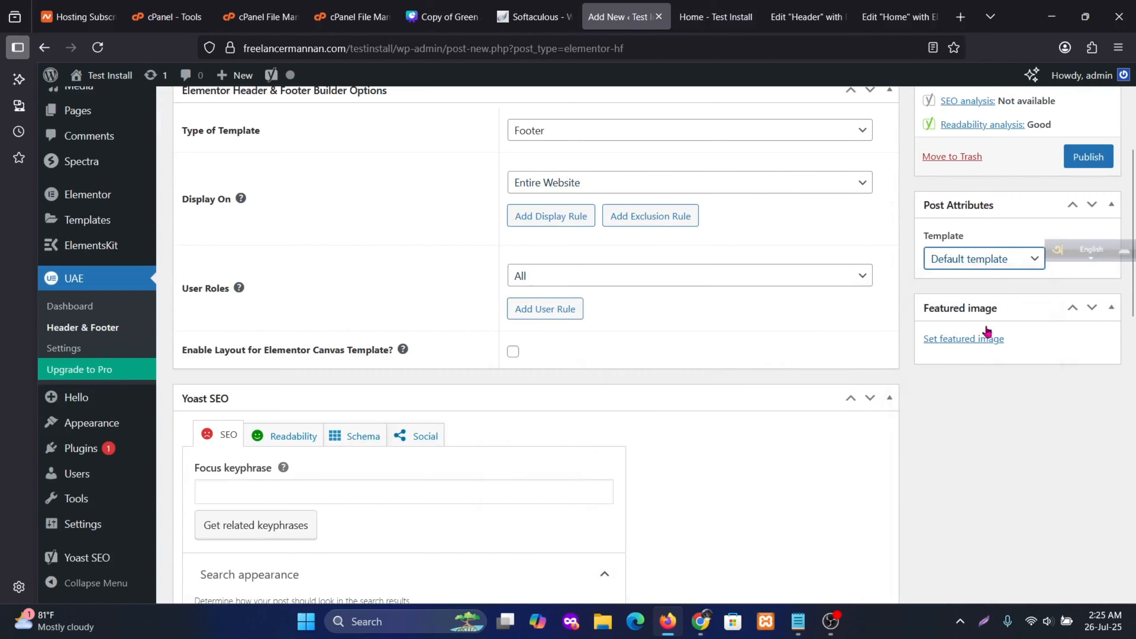
click(1090, 157)
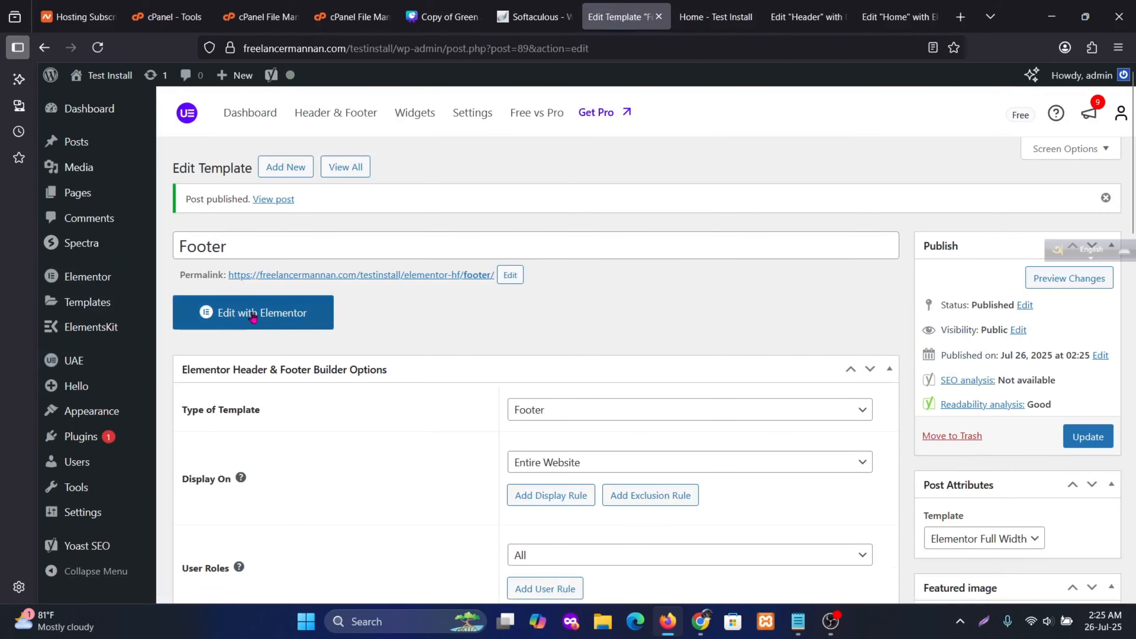
Edit the Footer in Elementor and add a Flexbox row holding one inner container
click(253, 317)
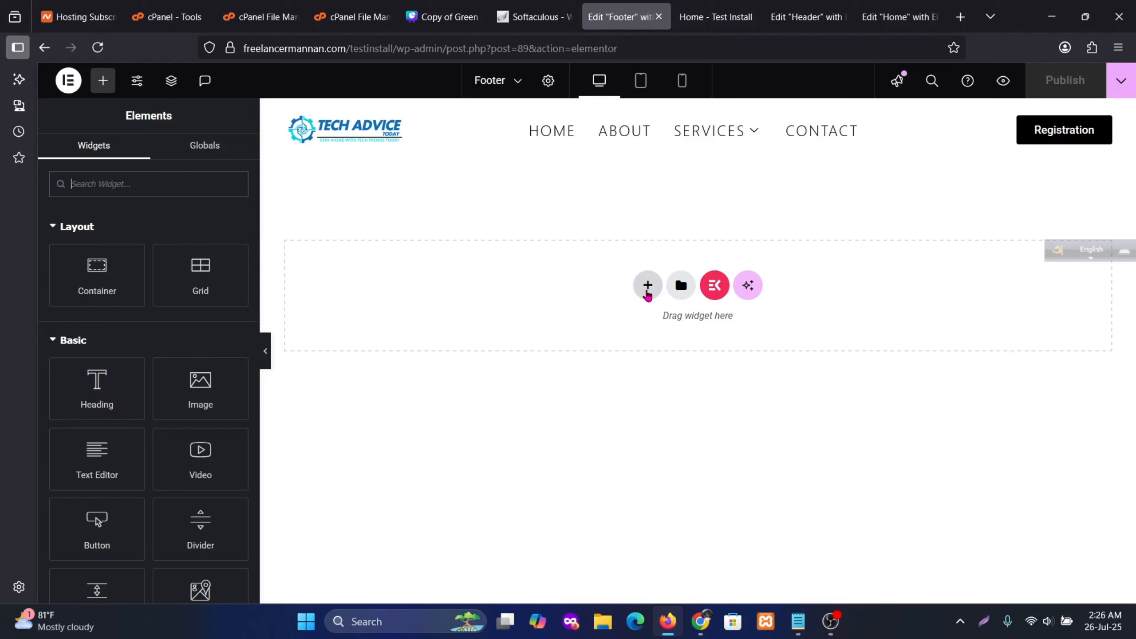
click(647, 286)
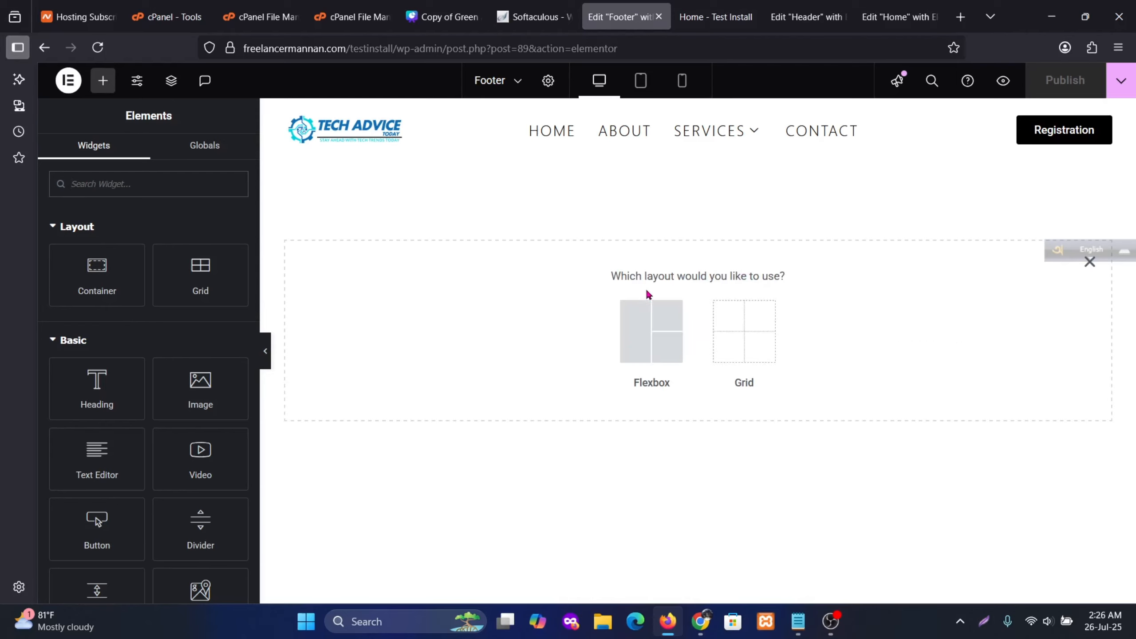
click(648, 336)
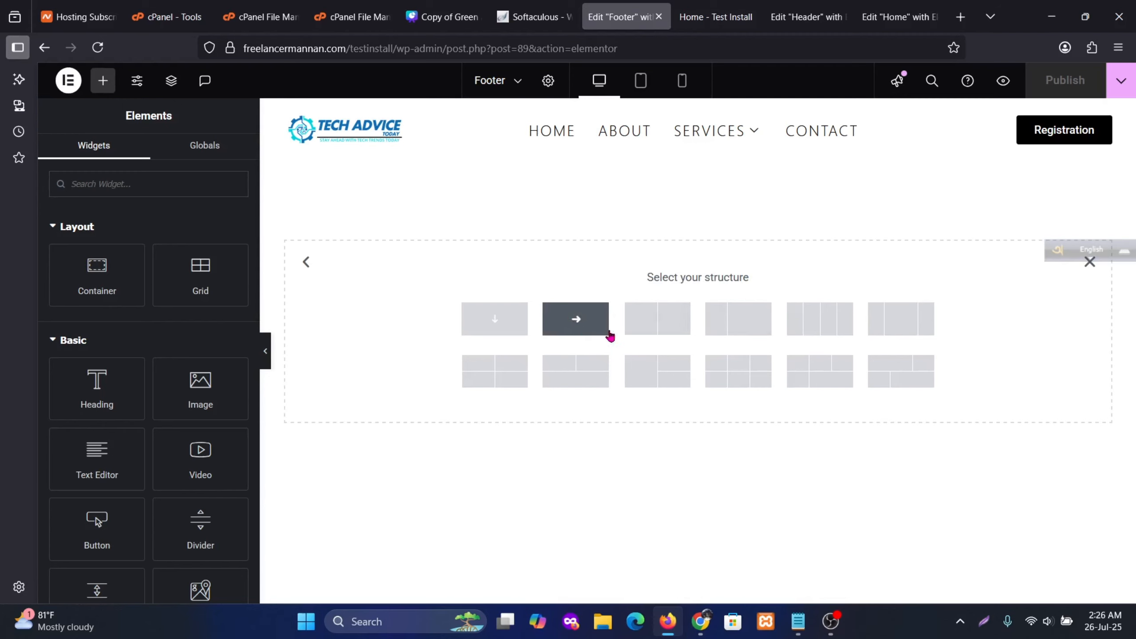
click(606, 332)
click(693, 211)
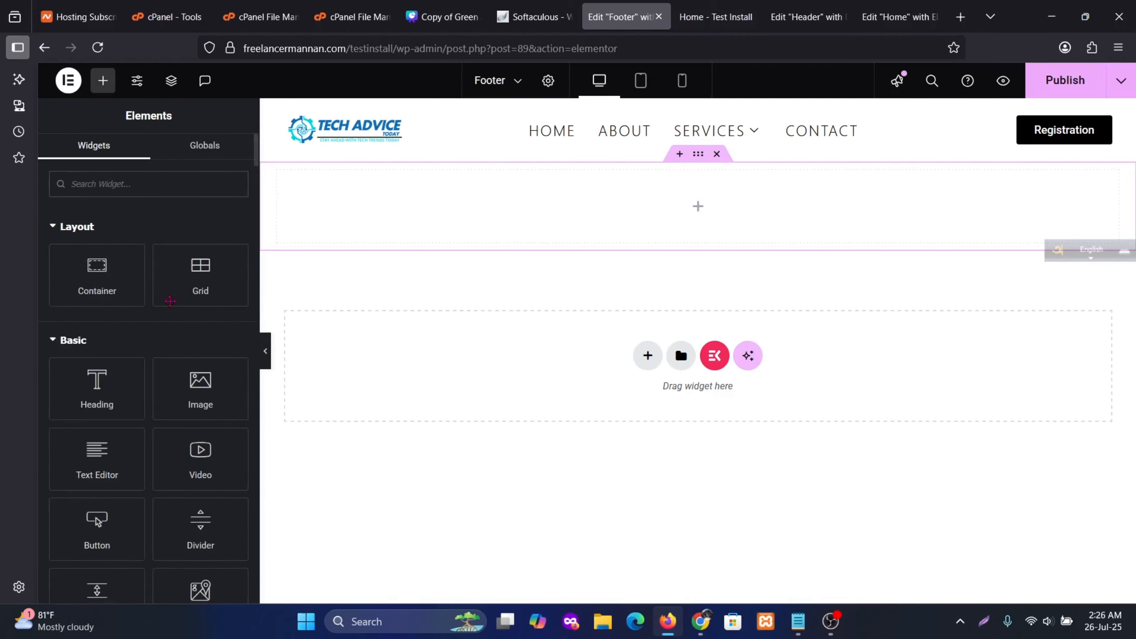
drag(107, 276, 730, 205)
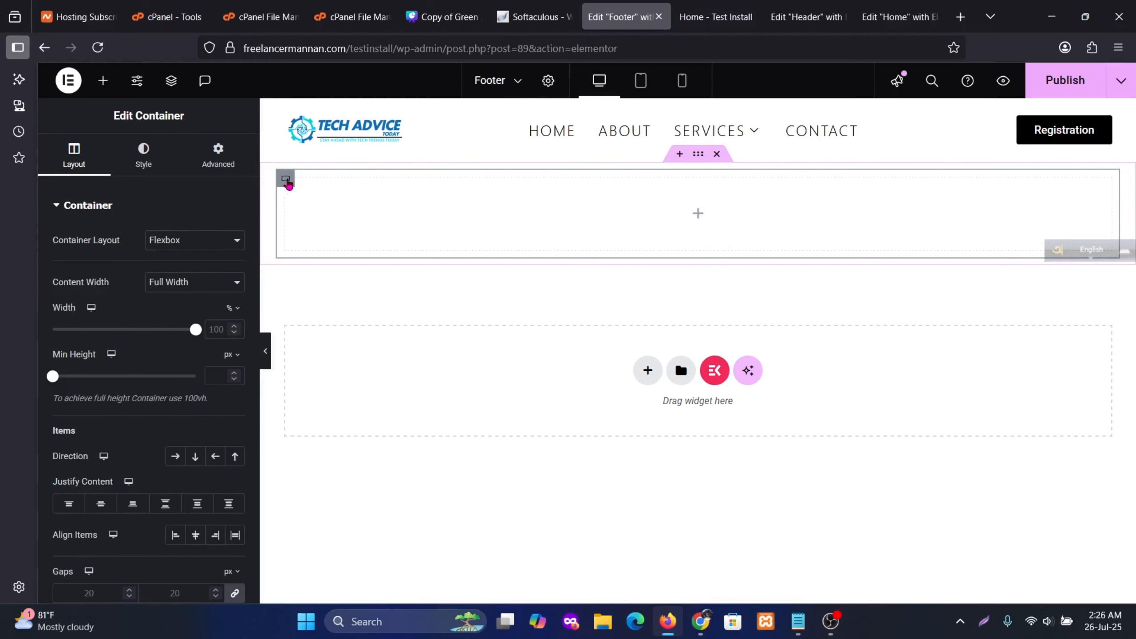
Duplicate the inner container three times to form four footer columns
right_click(286, 184)
click(335, 227)
right_click(294, 192)
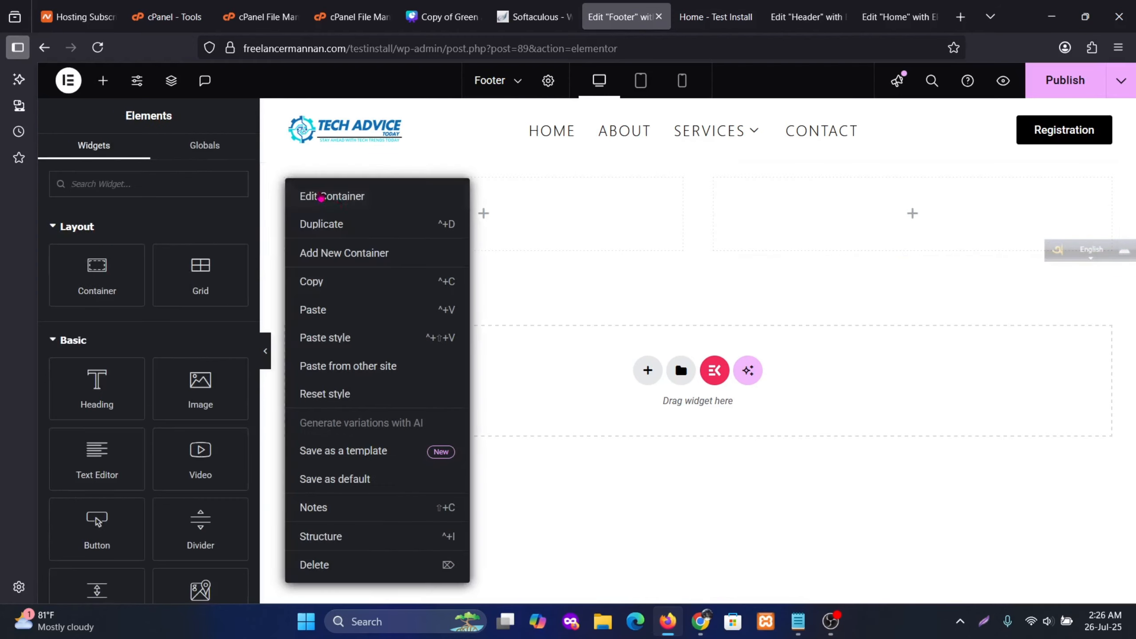
click(345, 223)
right_click(290, 187)
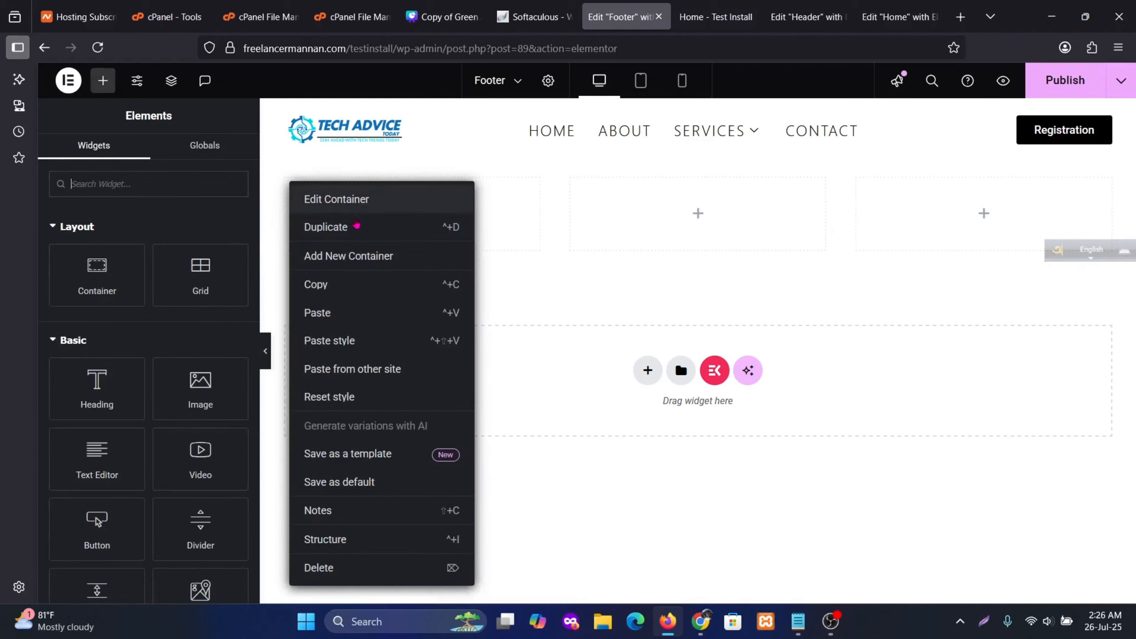
click(352, 226)
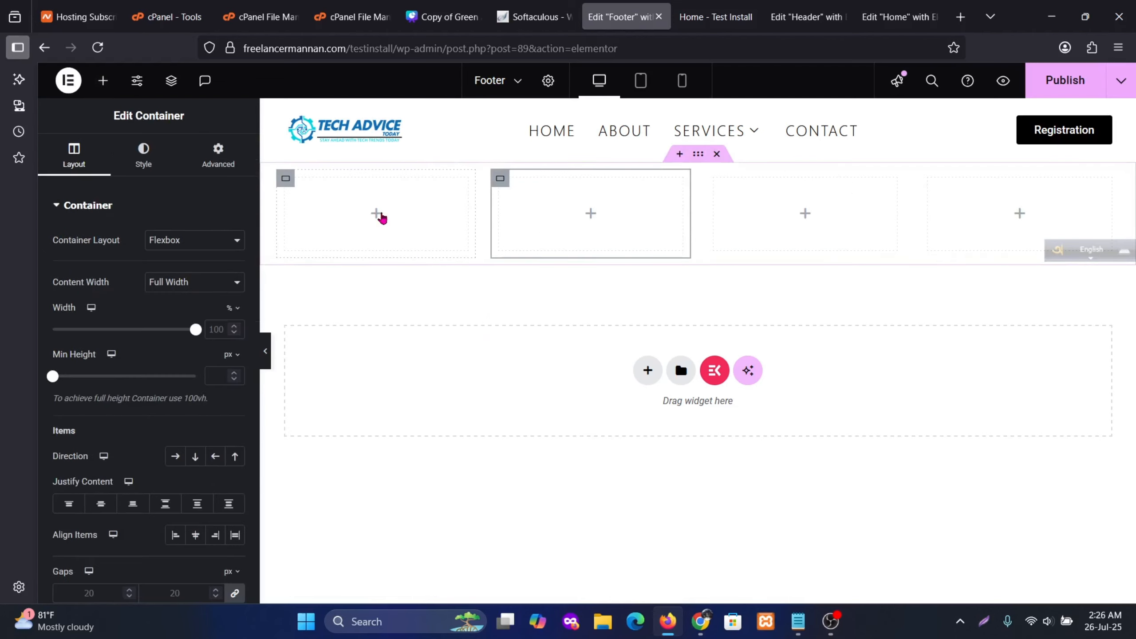
click(380, 215)
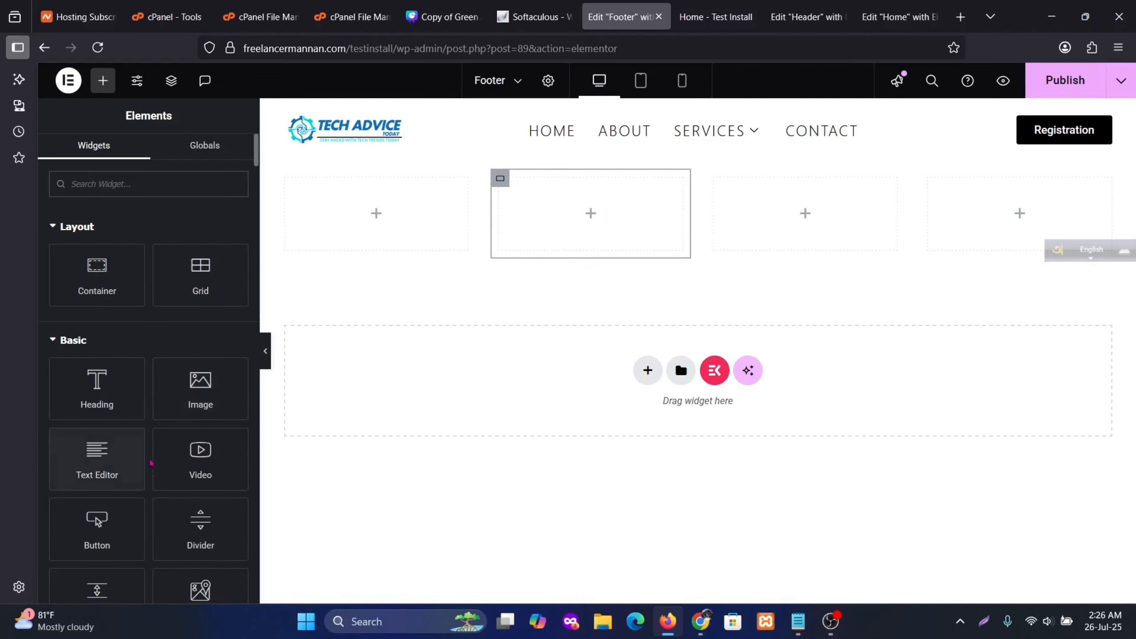
scroll(141, 445, down, 7)
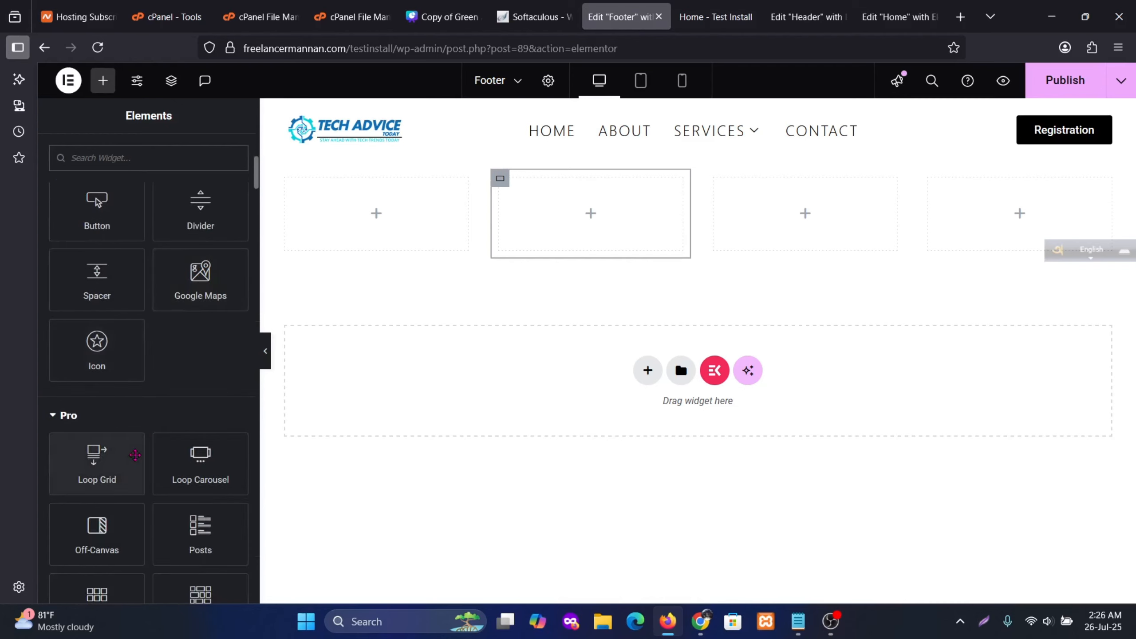
scroll(168, 467, up, 7)
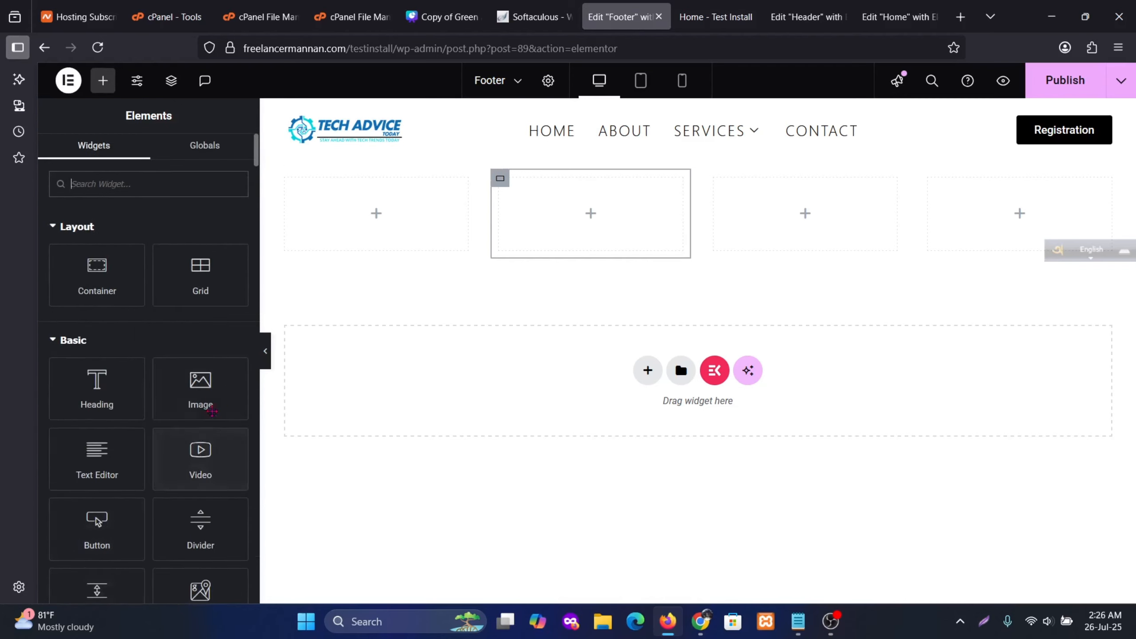
Drop an Image widget into the first column and insert the TECH ADVICE logo from the Media Library
drag(202, 403, 375, 222)
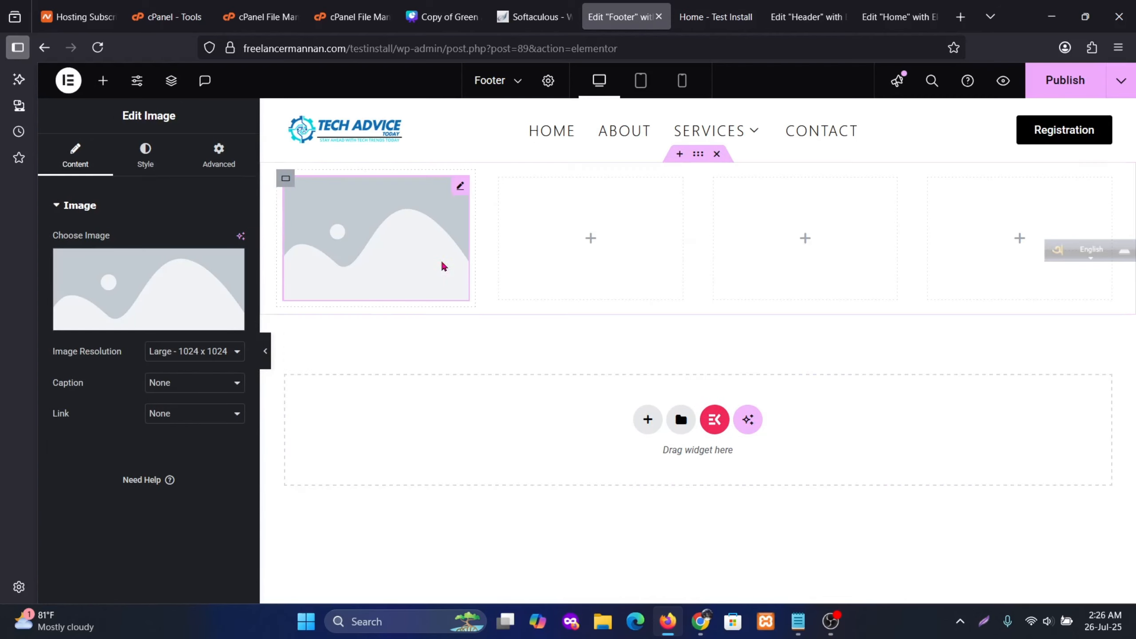
click(145, 269)
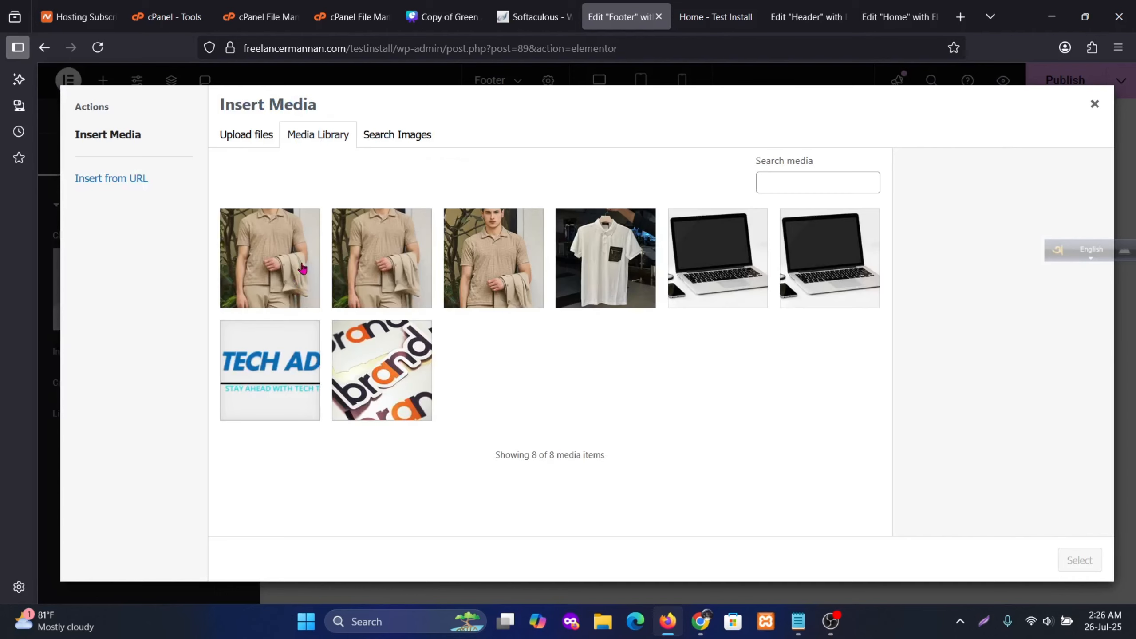
click(269, 368)
click(1079, 561)
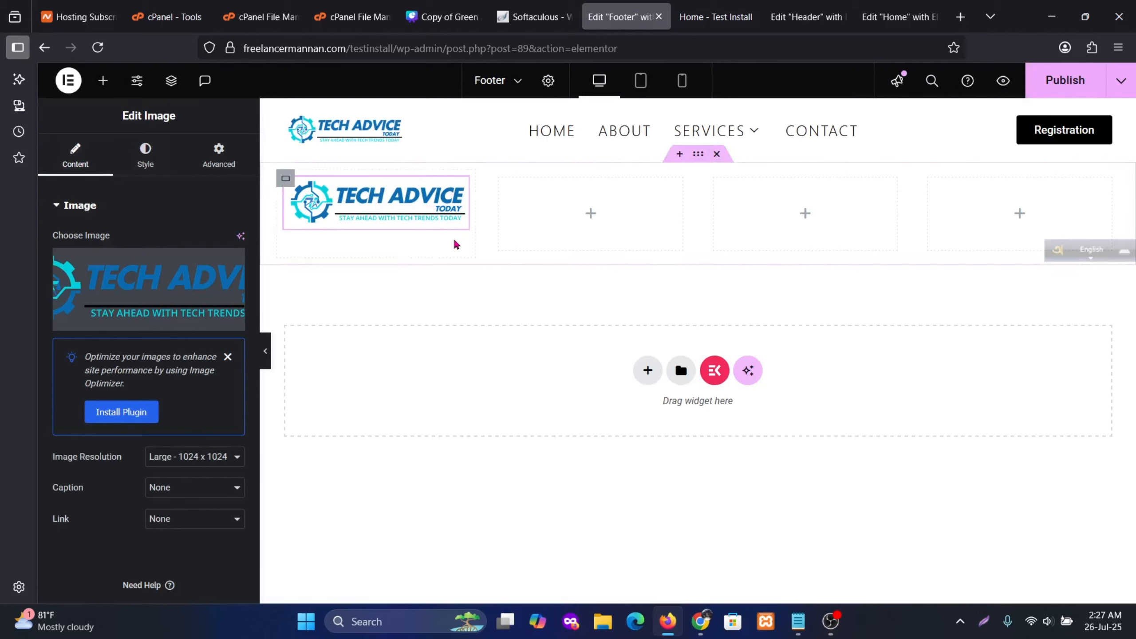
click(103, 88)
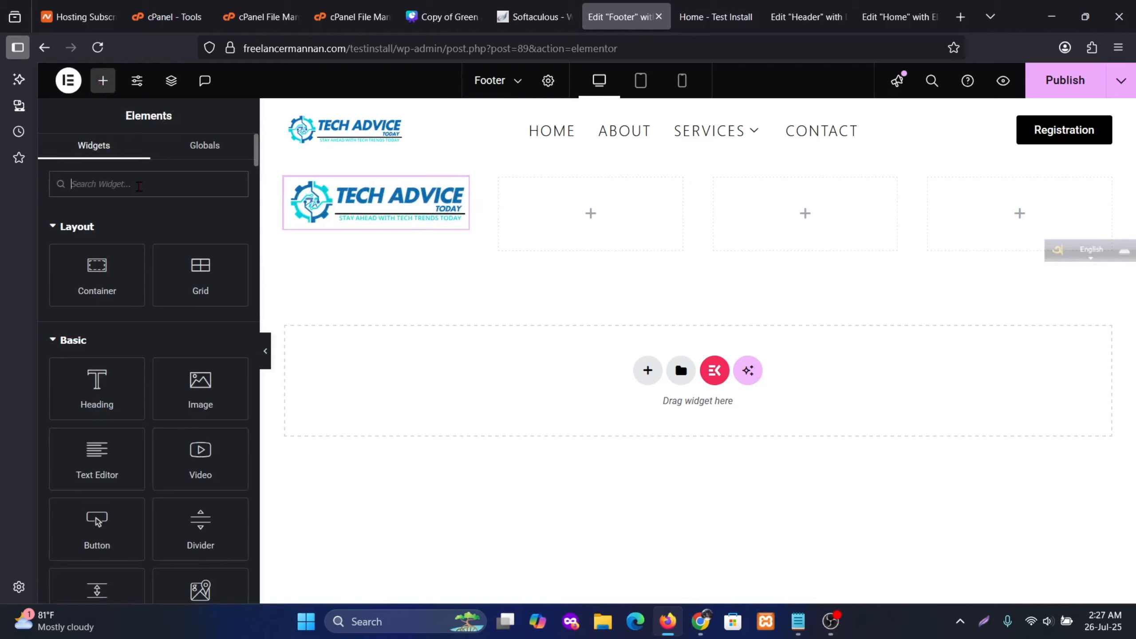
Add an Icon List below the logo and give its first item a map marker icon
text(icon)
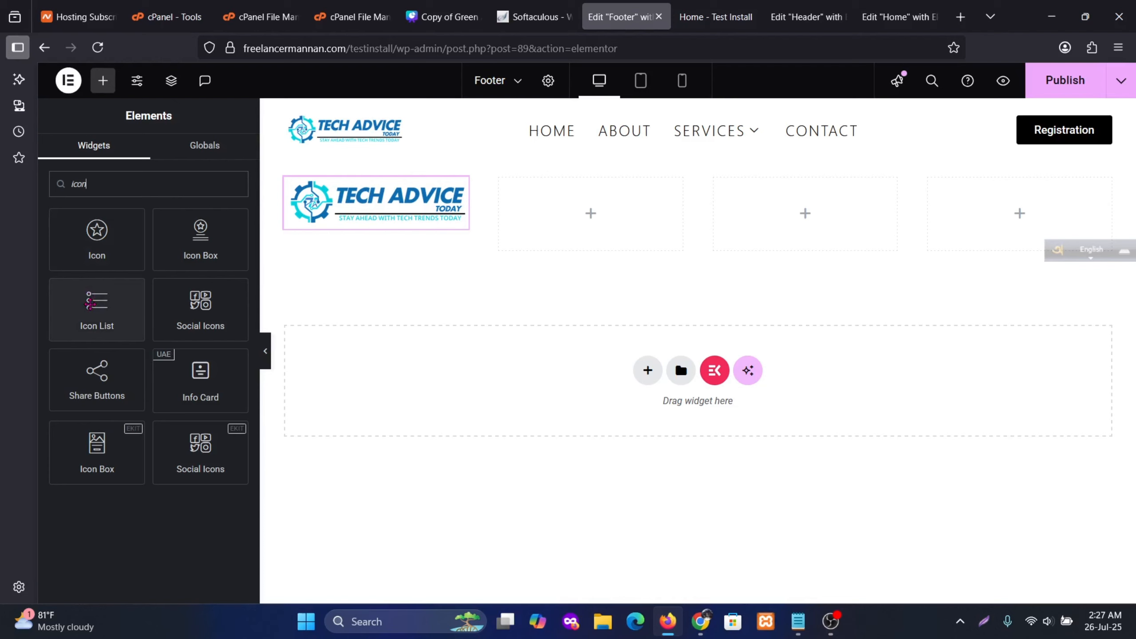
drag(97, 309, 401, 226)
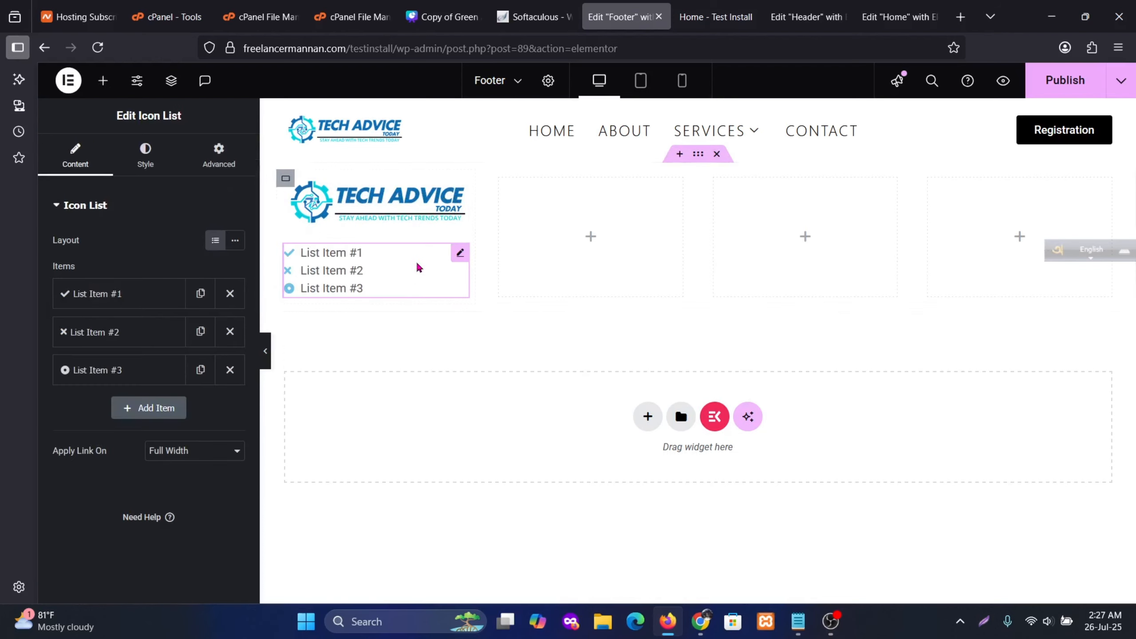
click(112, 294)
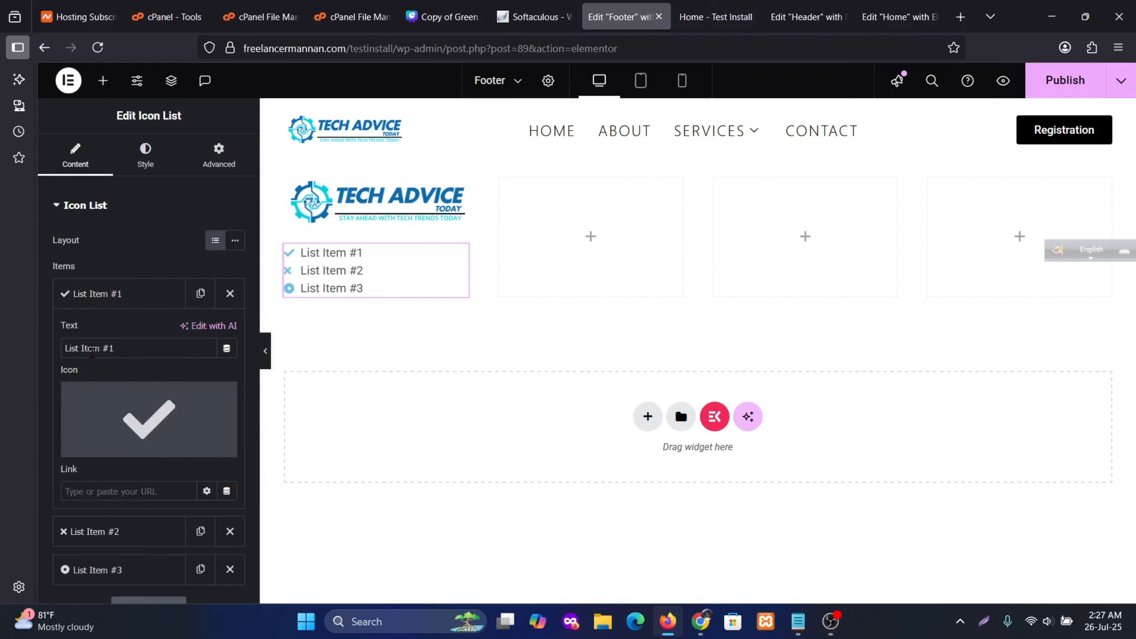
click(147, 419)
text(map)
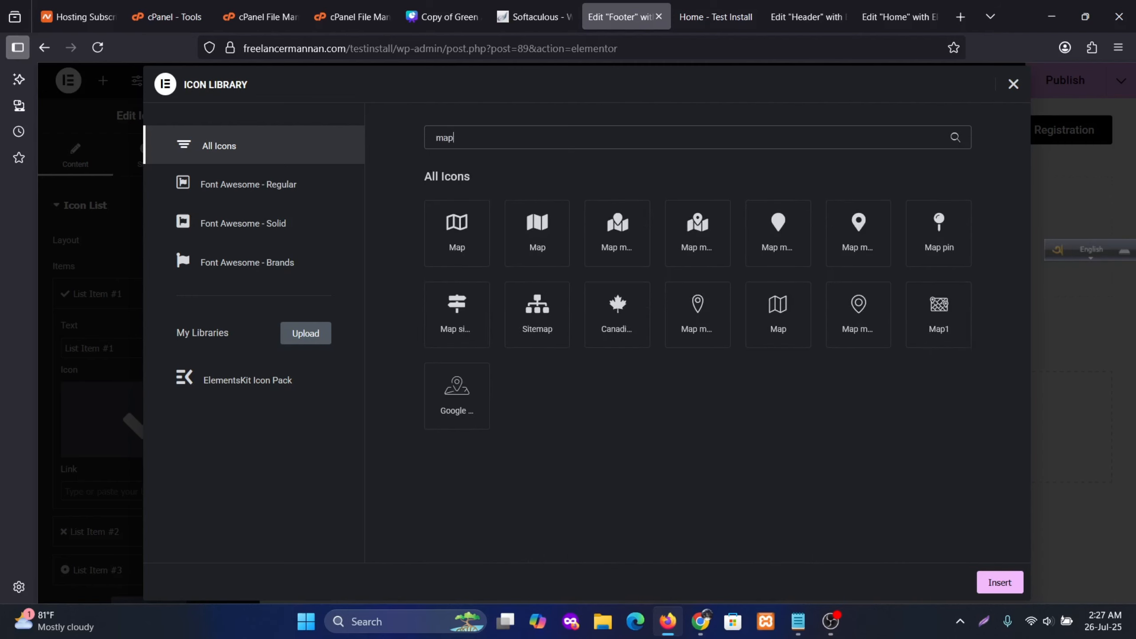
click(859, 228)
click(1013, 580)
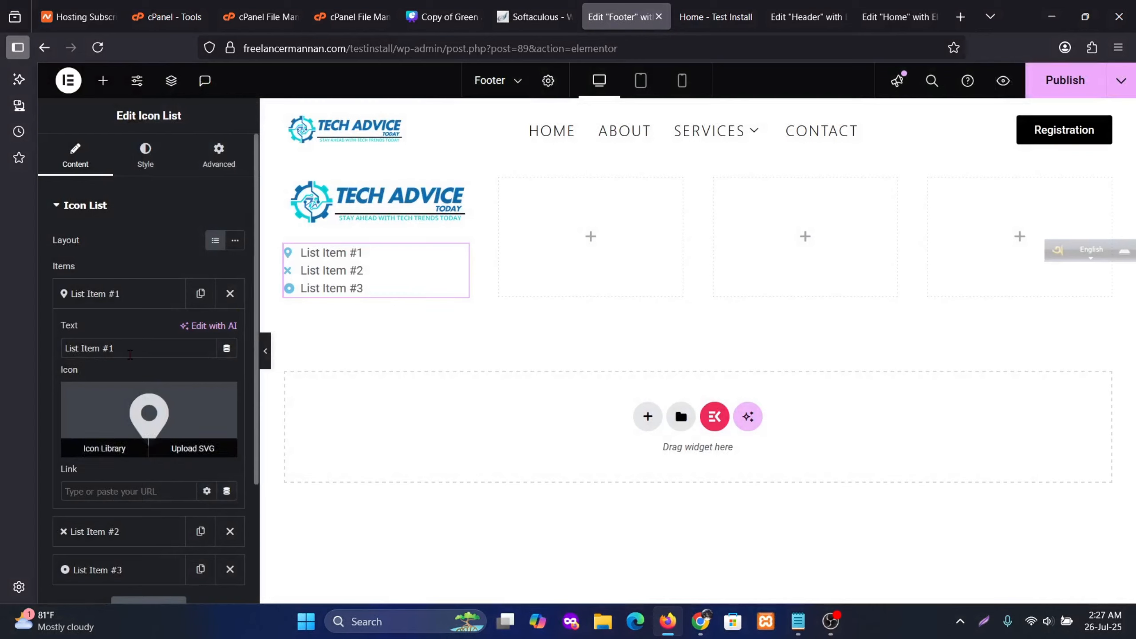
Replace the first item's text with 'Address:'
drag(148, 349, 48, 348)
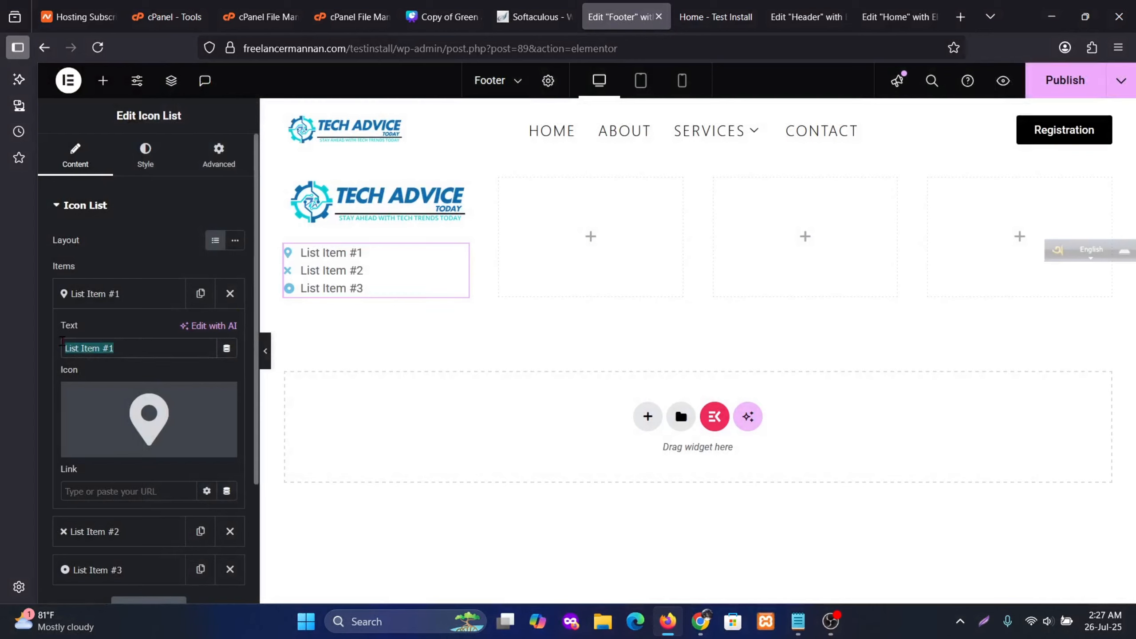
text(A)
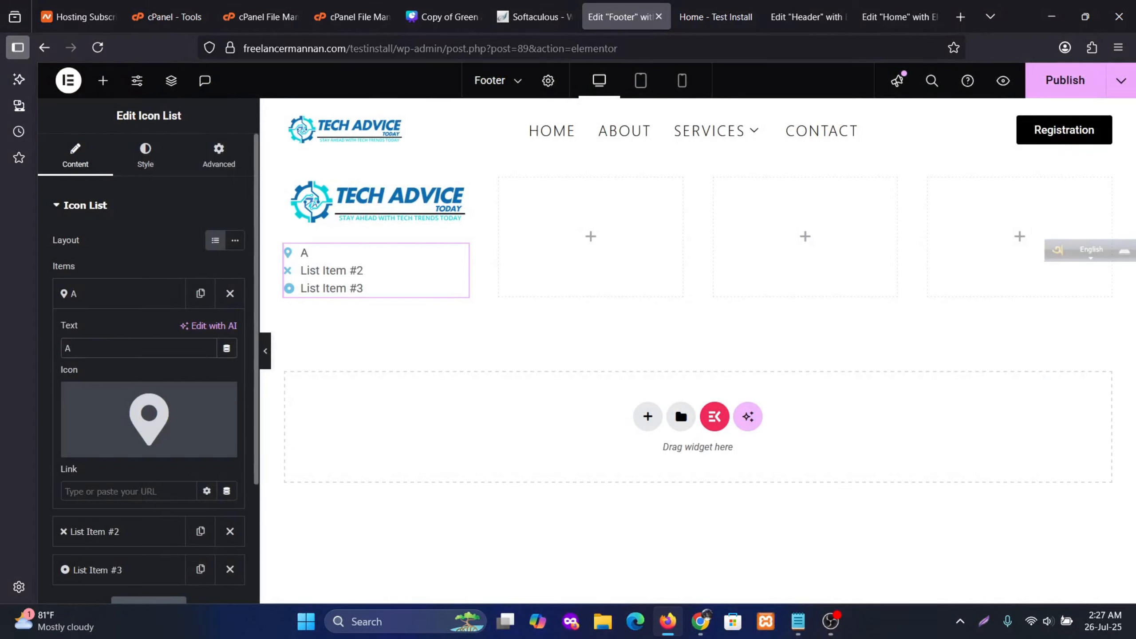
text(ddress:)
click(139, 295)
Give the second list item a phone icon and the text 'Phone:'
click(142, 334)
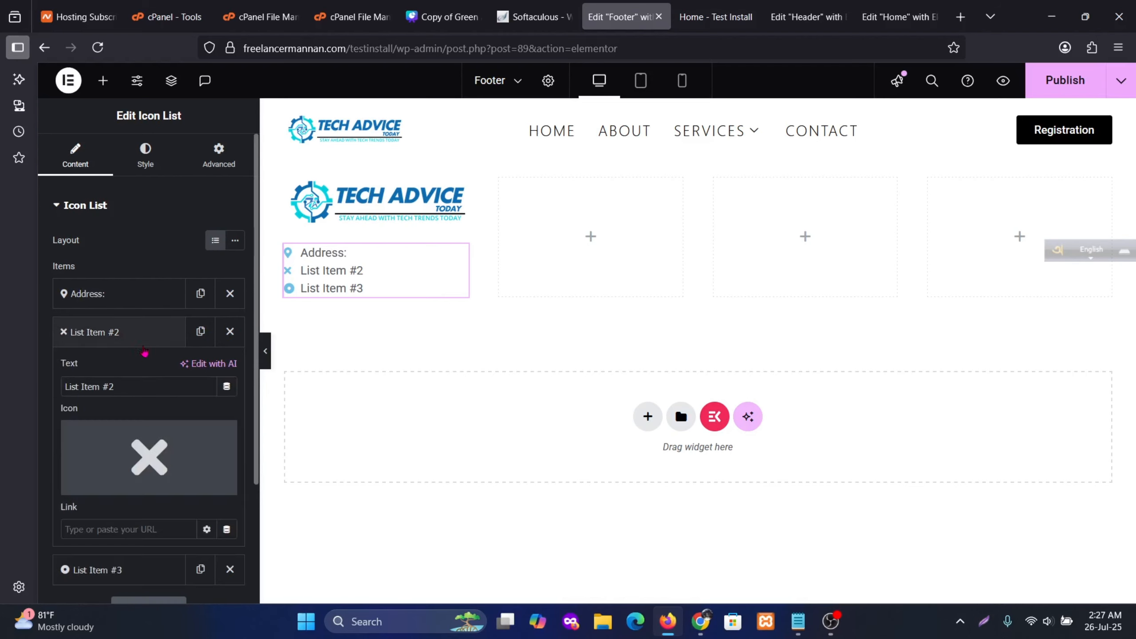
click(149, 458)
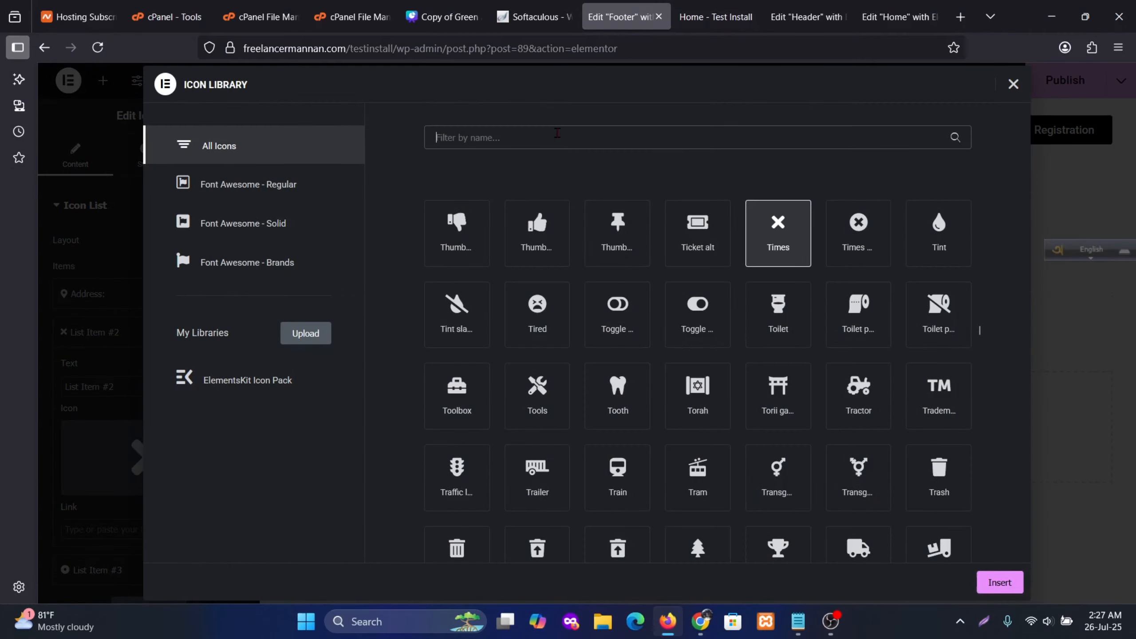
text(phon)
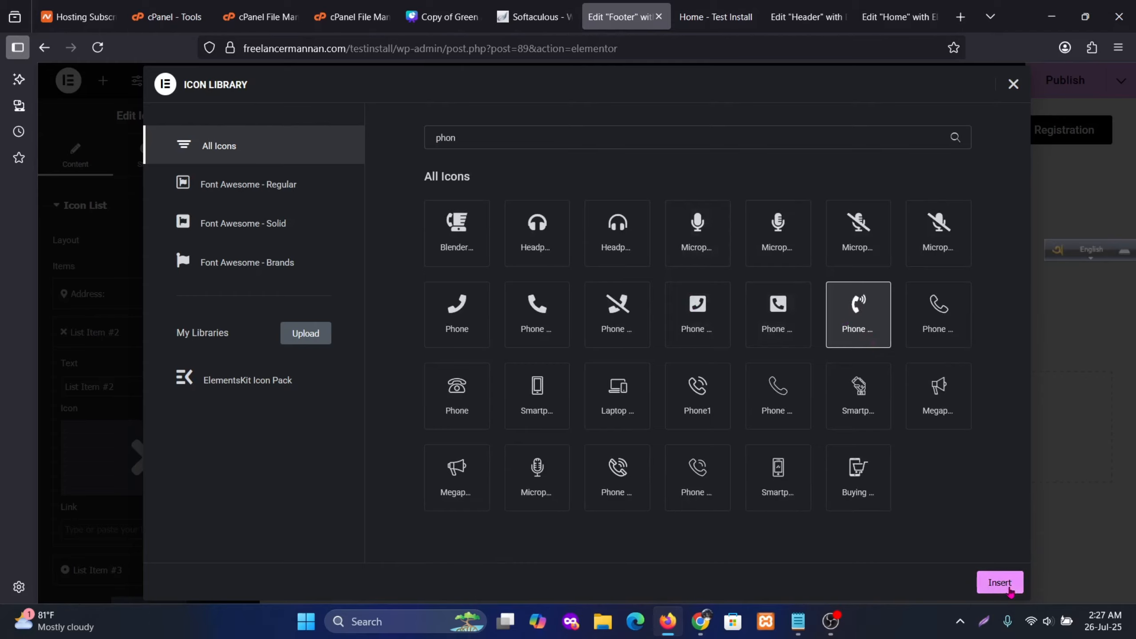
click(1001, 582)
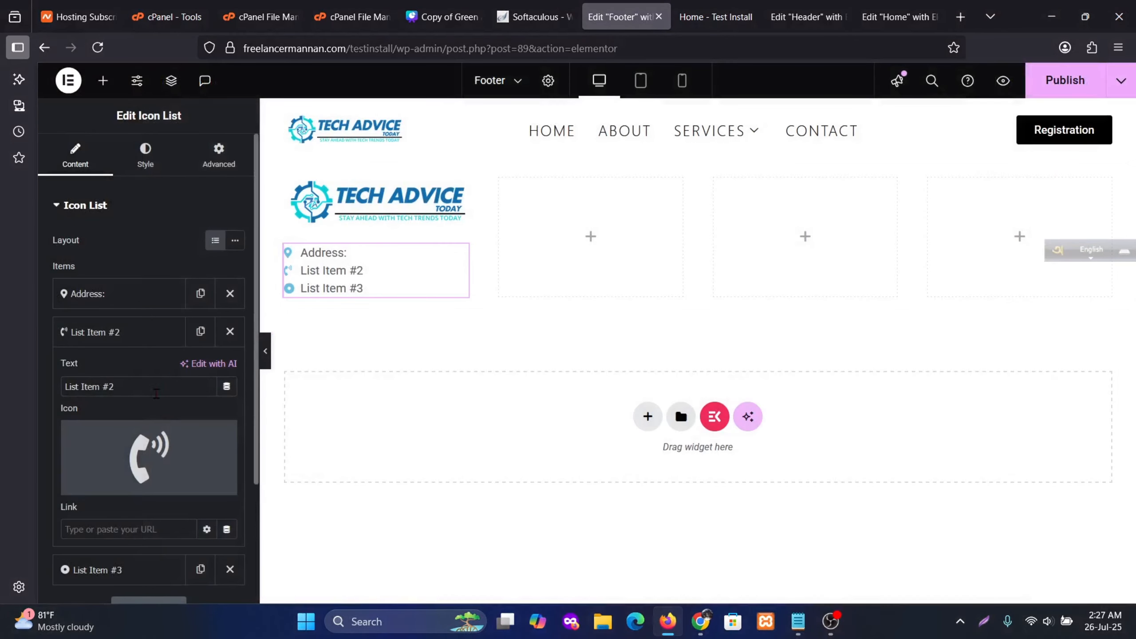
click(127, 387)
key(ctrl+a)
text(Phone:)
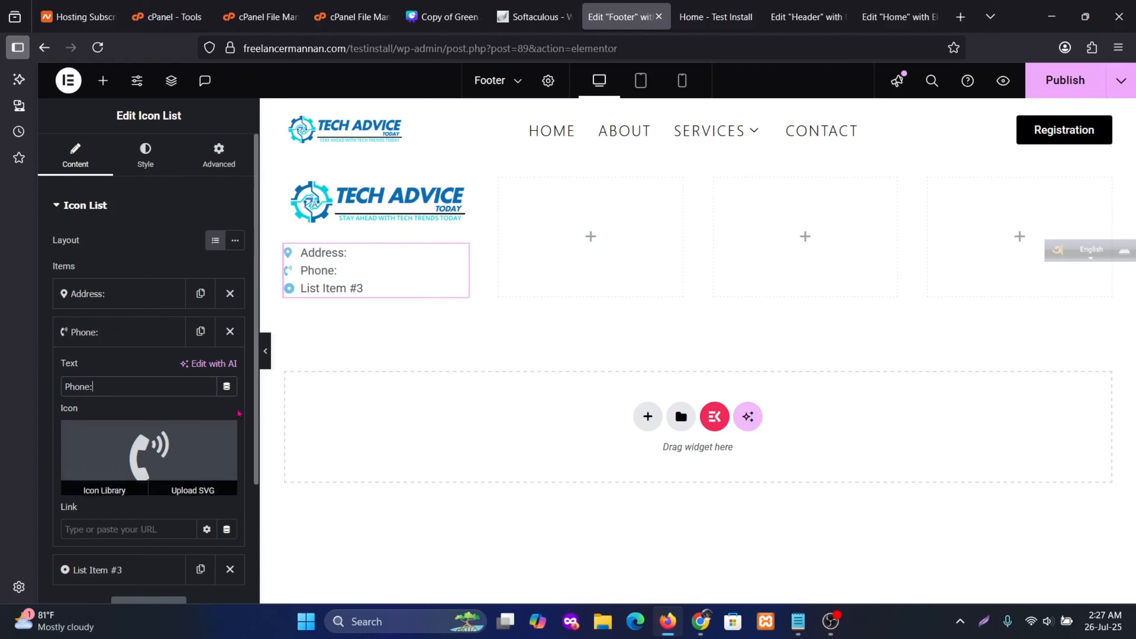
click(115, 345)
Give the third list item an envelope icon
click(98, 370)
click(143, 492)
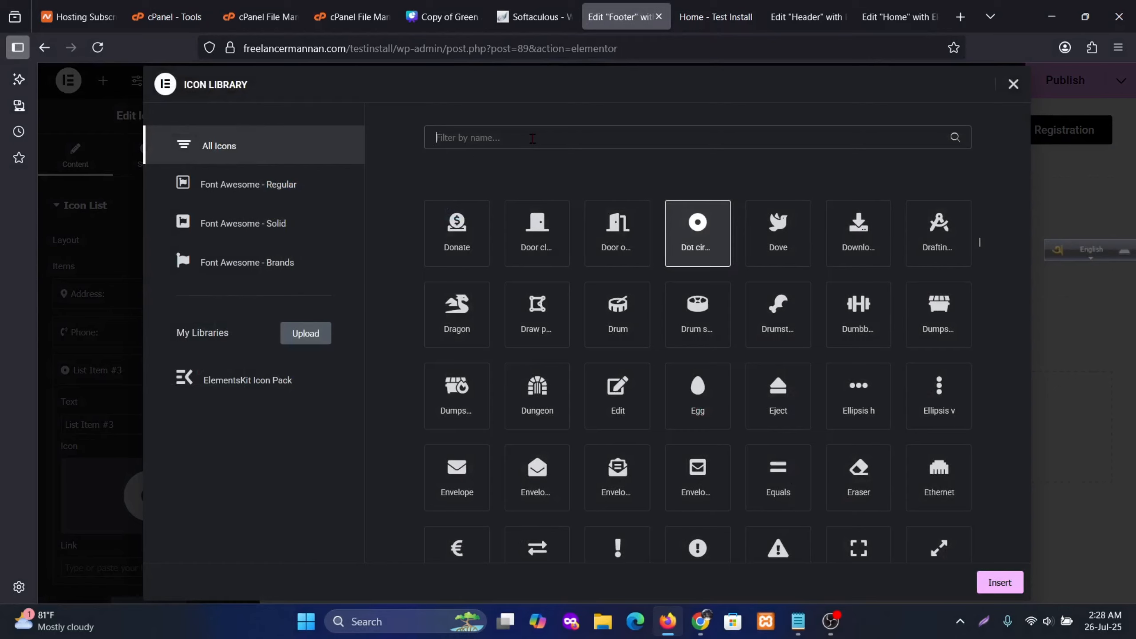
text(Email)
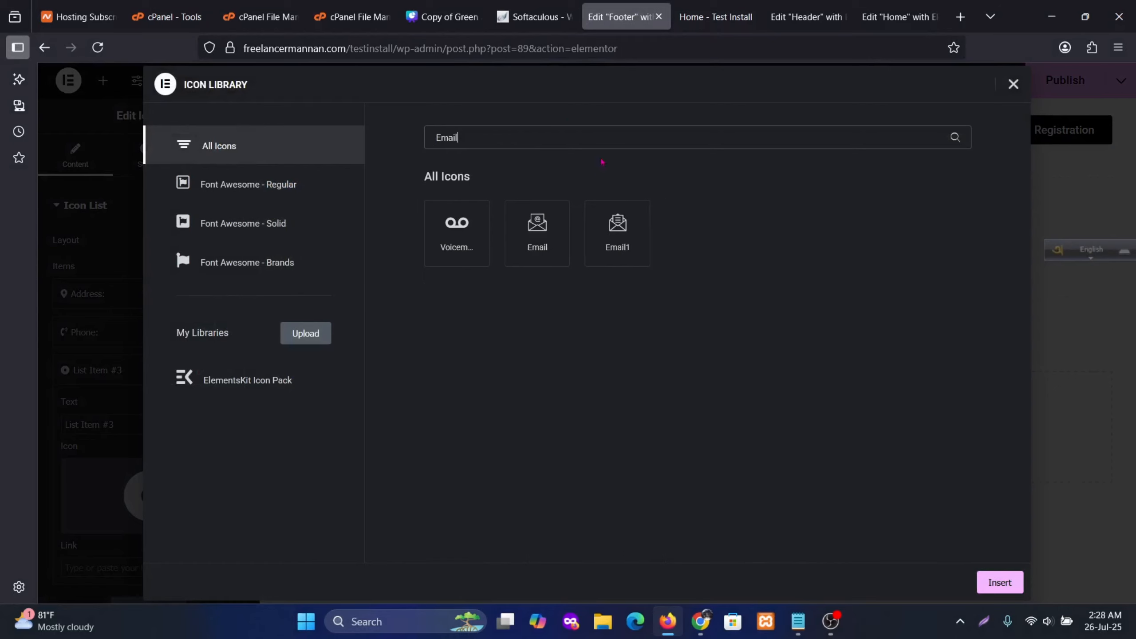
drag(474, 138, 324, 122)
text(enve)
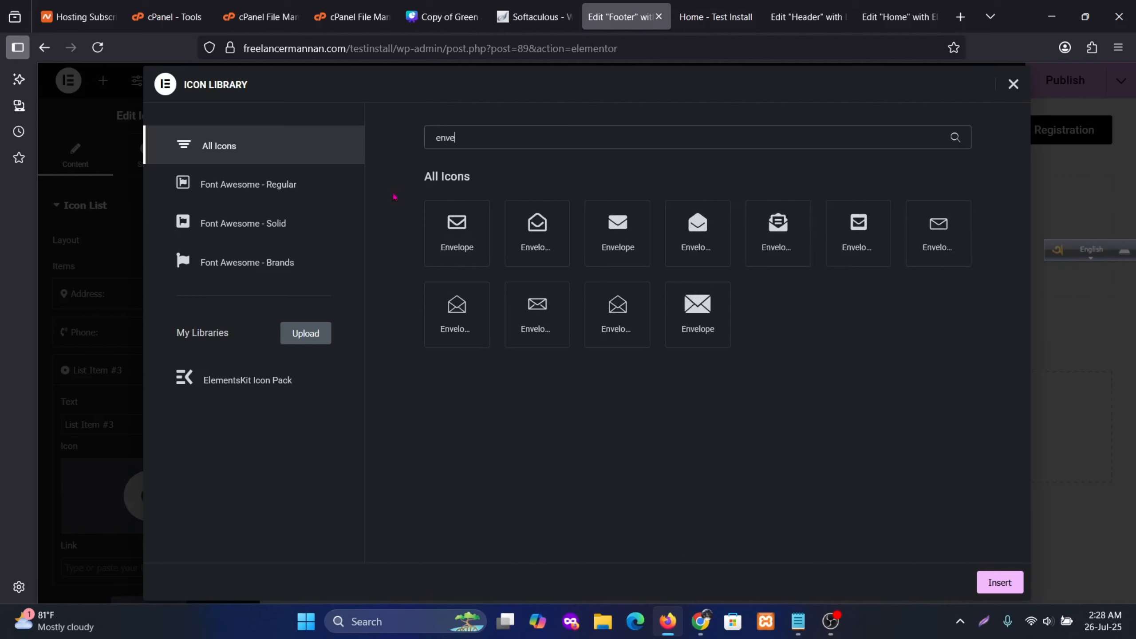
click(456, 229)
click(1001, 577)
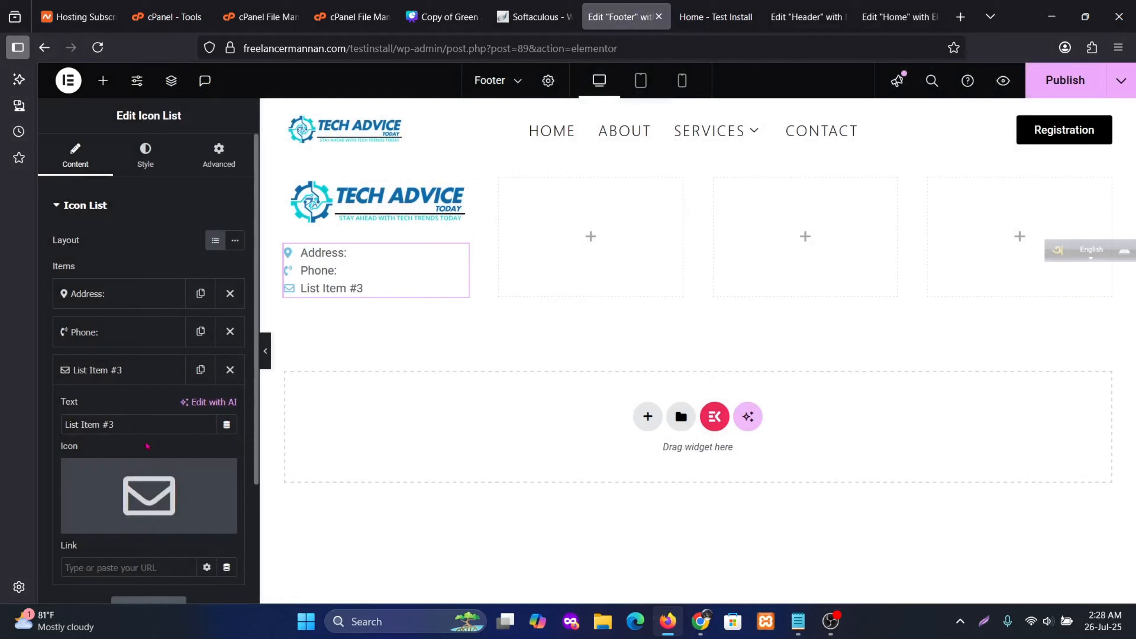
Set the third item's text to 'Email' followed by a sample e-mail address
drag(114, 424, 62, 420)
text(Email)
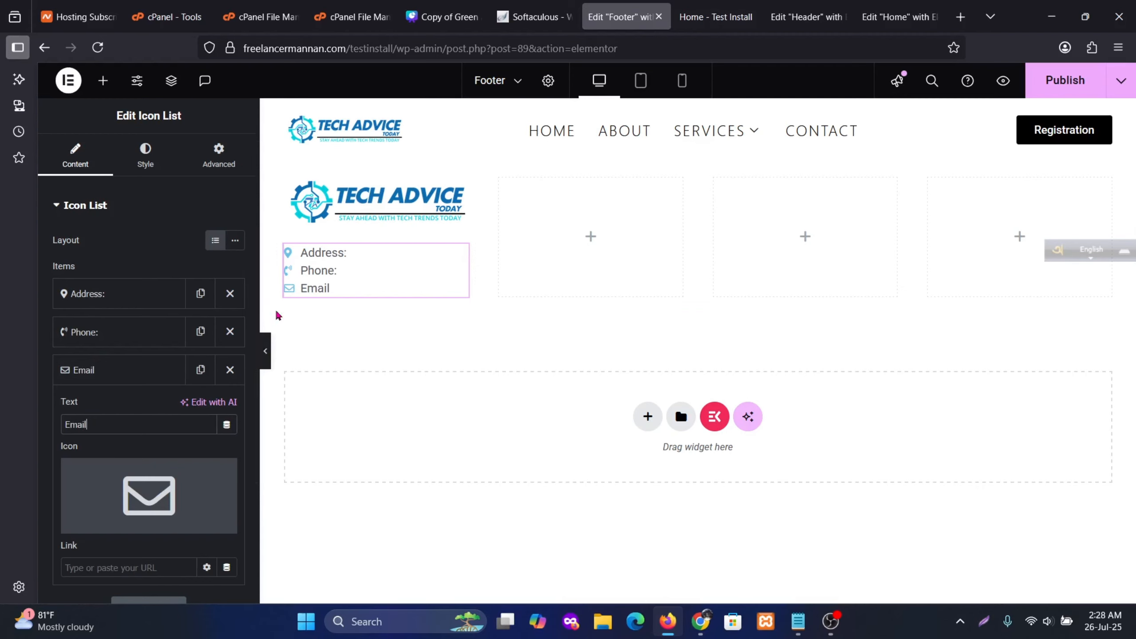
scroll(162, 307, down, 2)
scroll(162, 308, up, 2)
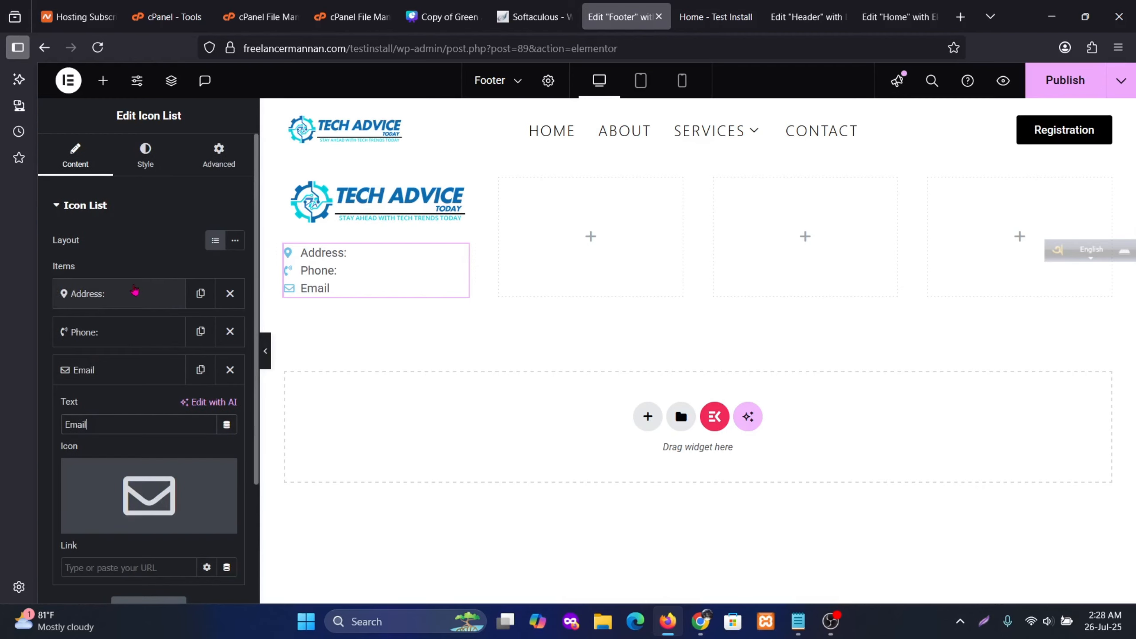
scroll(134, 340, down, 4)
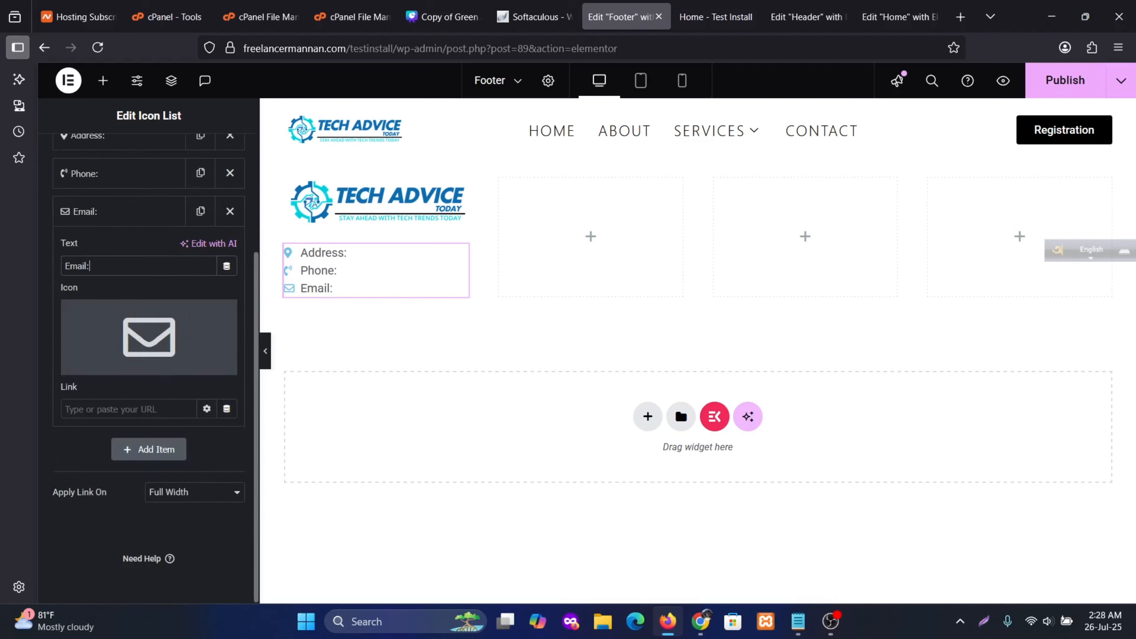
text(example@gm)
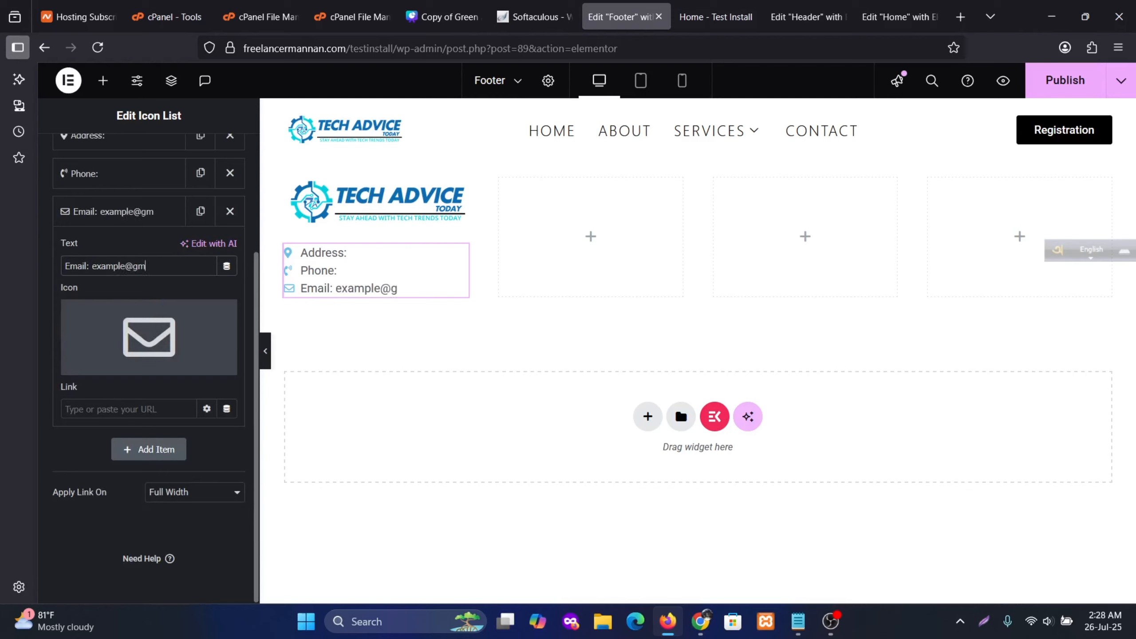
text(ail.com)
drag(188, 266, 98, 265)
mouse_move(176, 322)
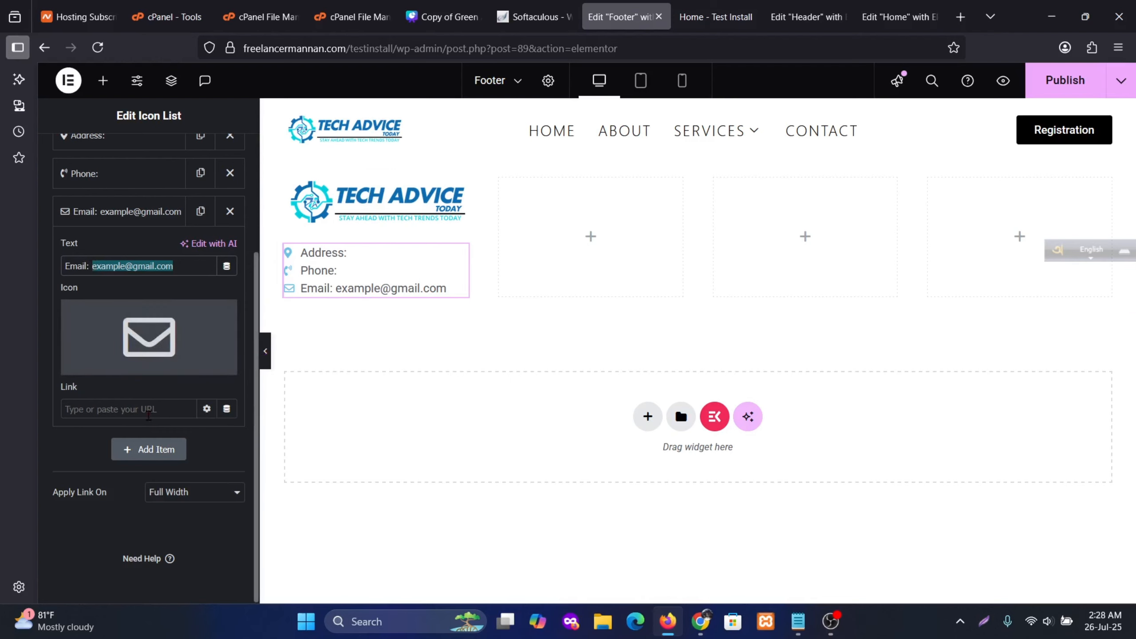
Set the Email item's link to 'mailto:' plus its e-mail address
click(152, 405)
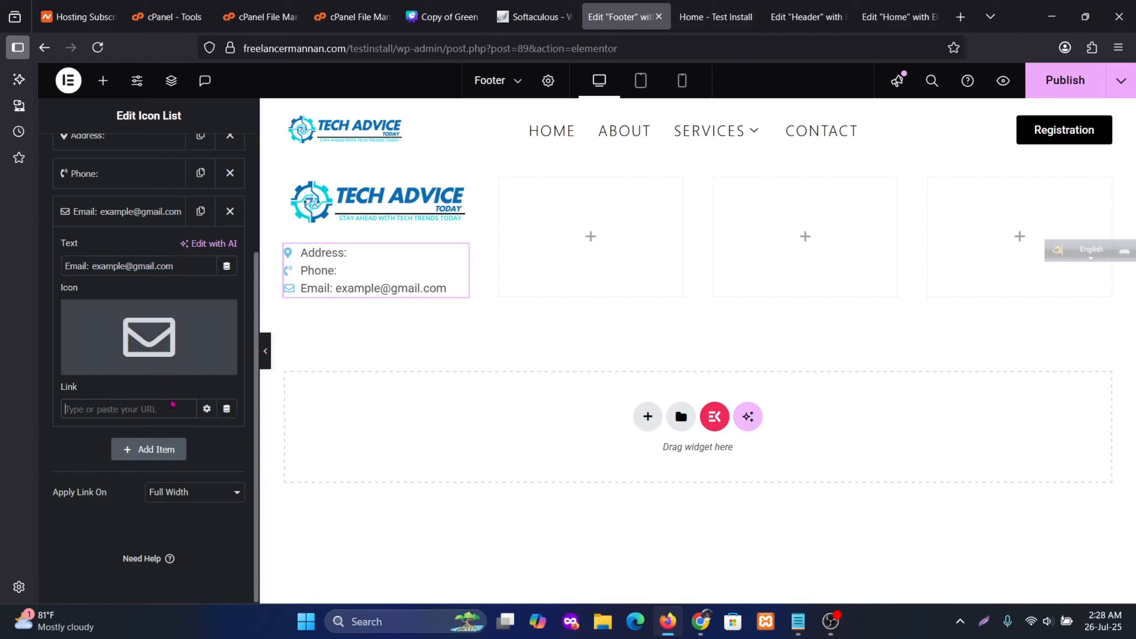
text(mailto:)
key(ctrl+v)
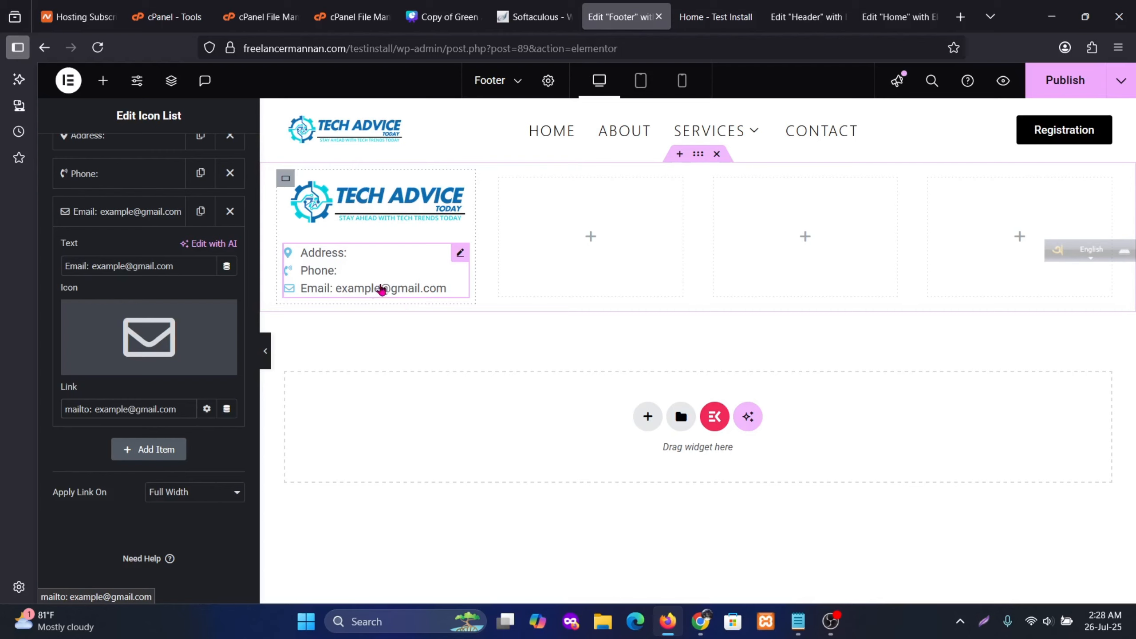
scroll(148, 280, up, 2)
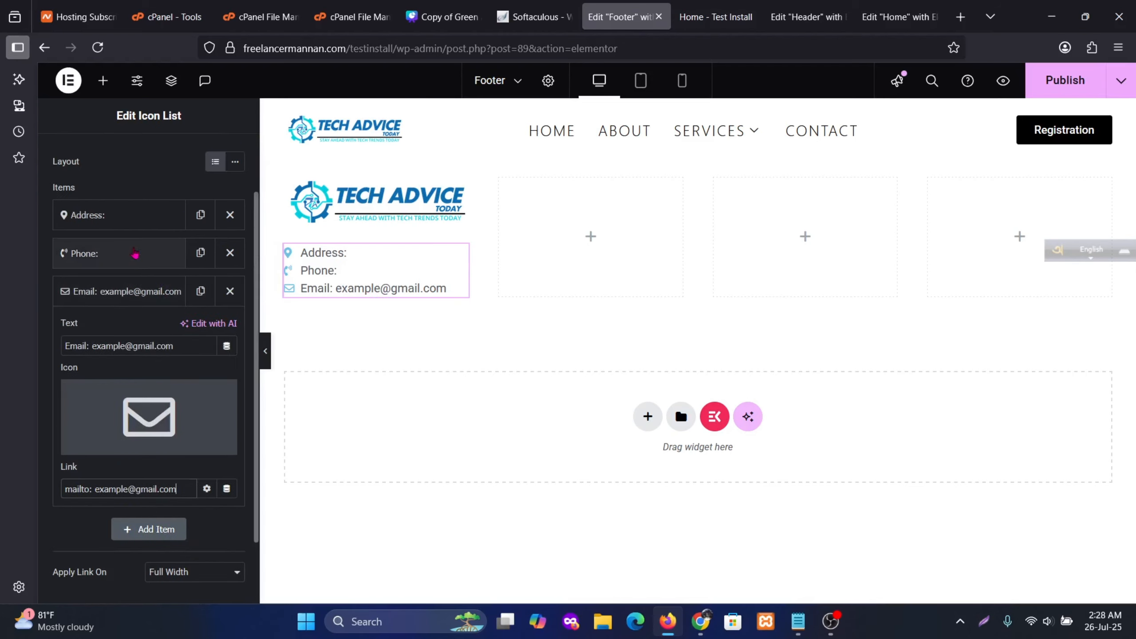
Add a sample phone number to the Phone item and link it with 'tel:' plus that number
click(134, 253)
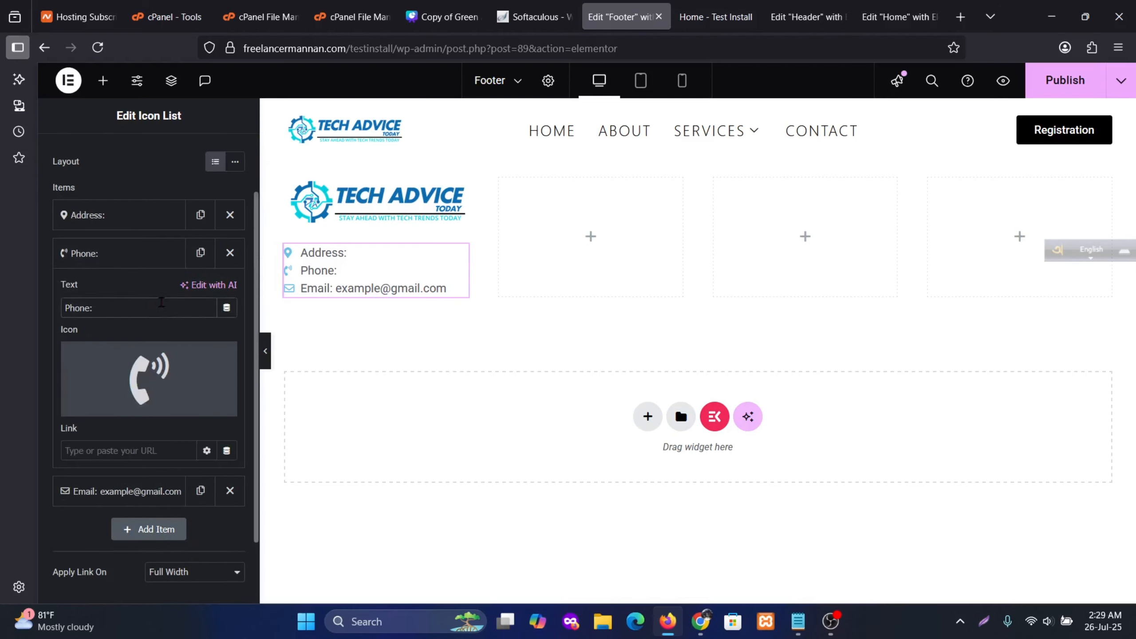
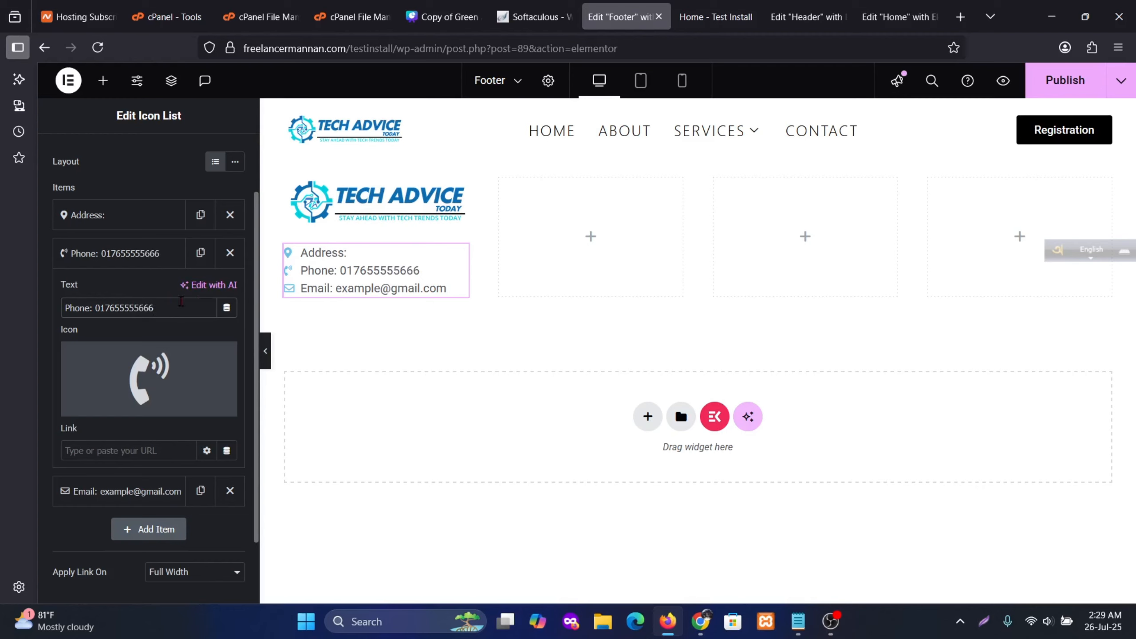
drag(155, 309, 95, 307)
key(ctrl+c)
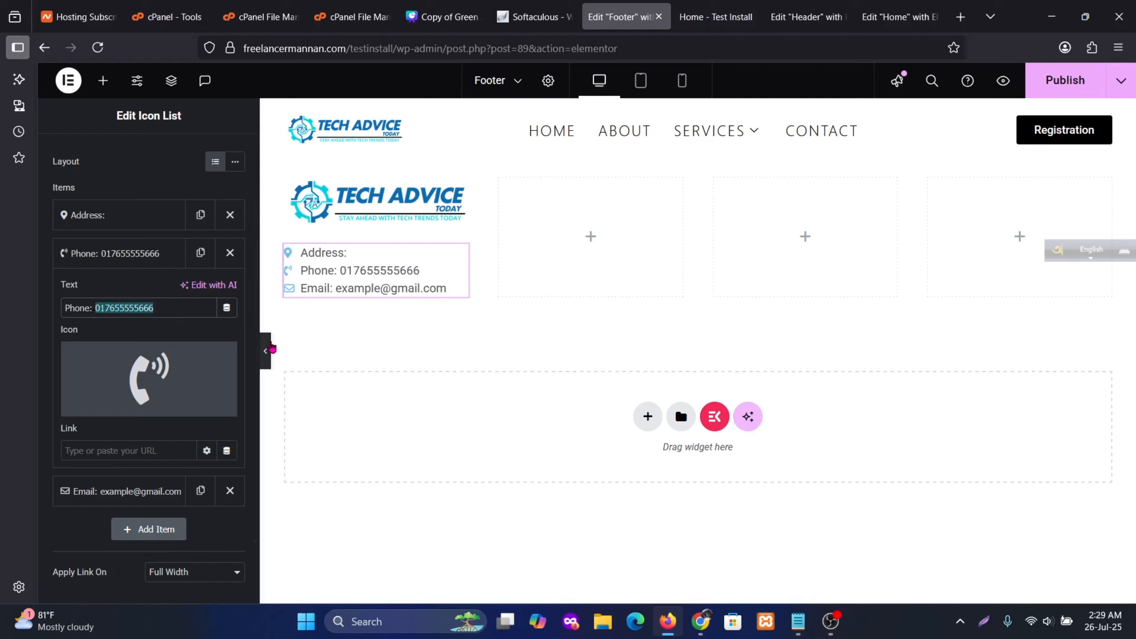
click(151, 449)
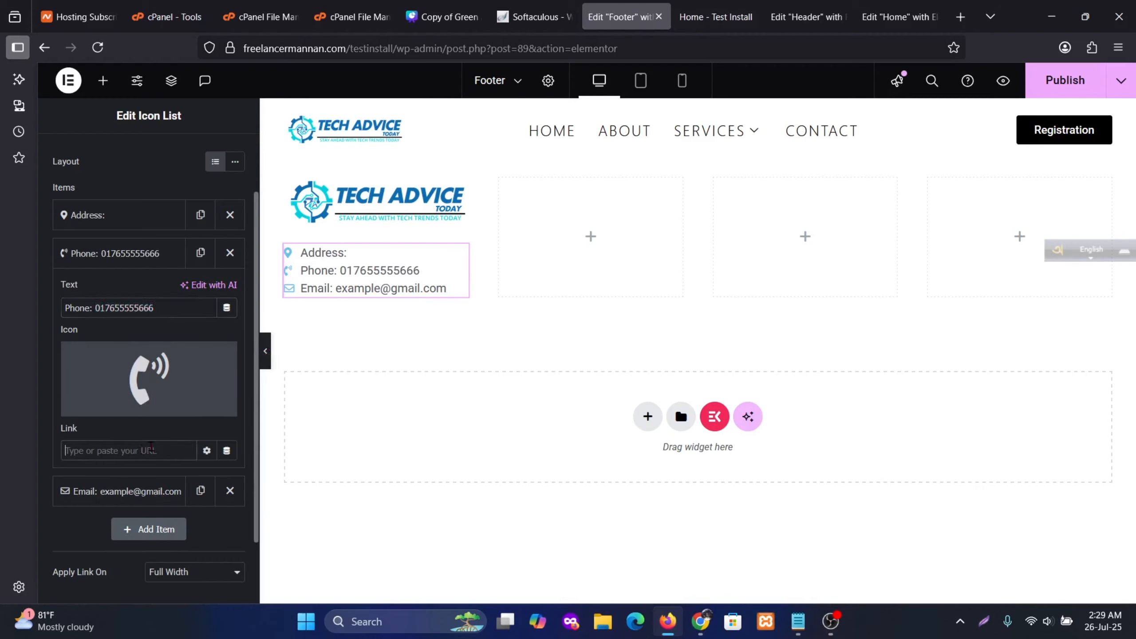
text(tel:)
key(ctrl+v)
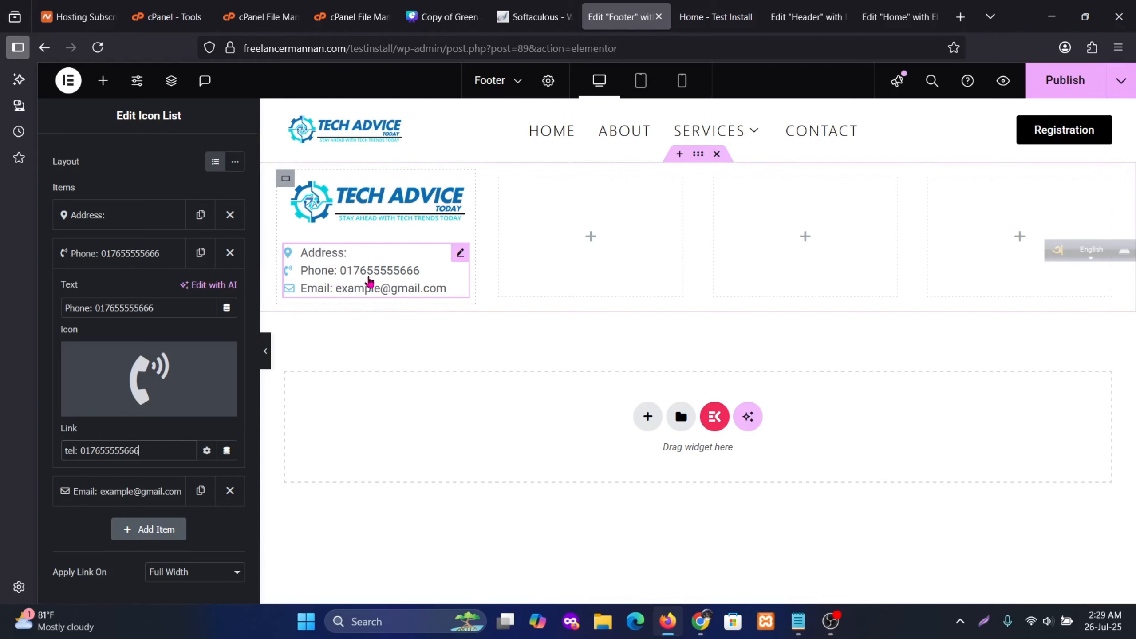
scroll(210, 375, up, 2)
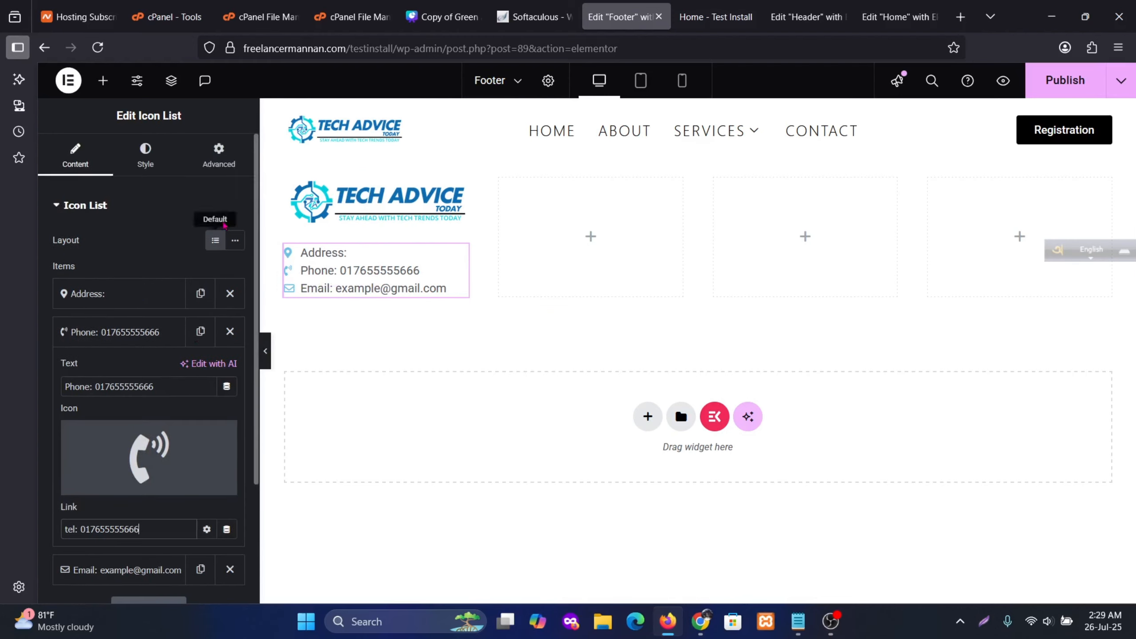
Space the icon list items 10 px apart and add dividers between them
click(146, 154)
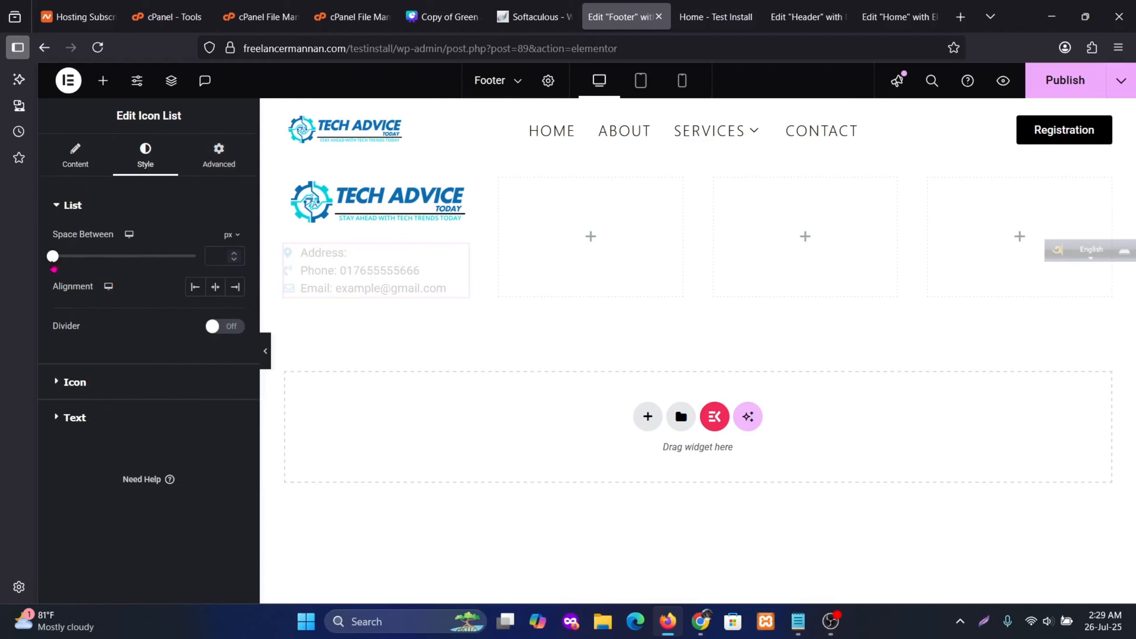
drag(53, 269, 84, 276)
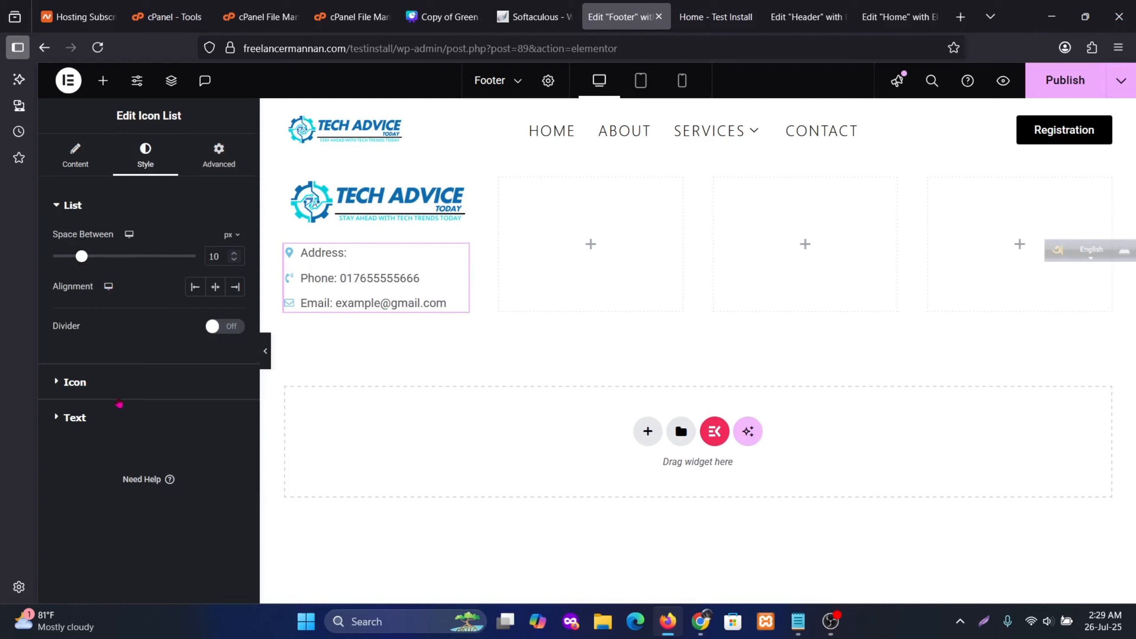
click(232, 326)
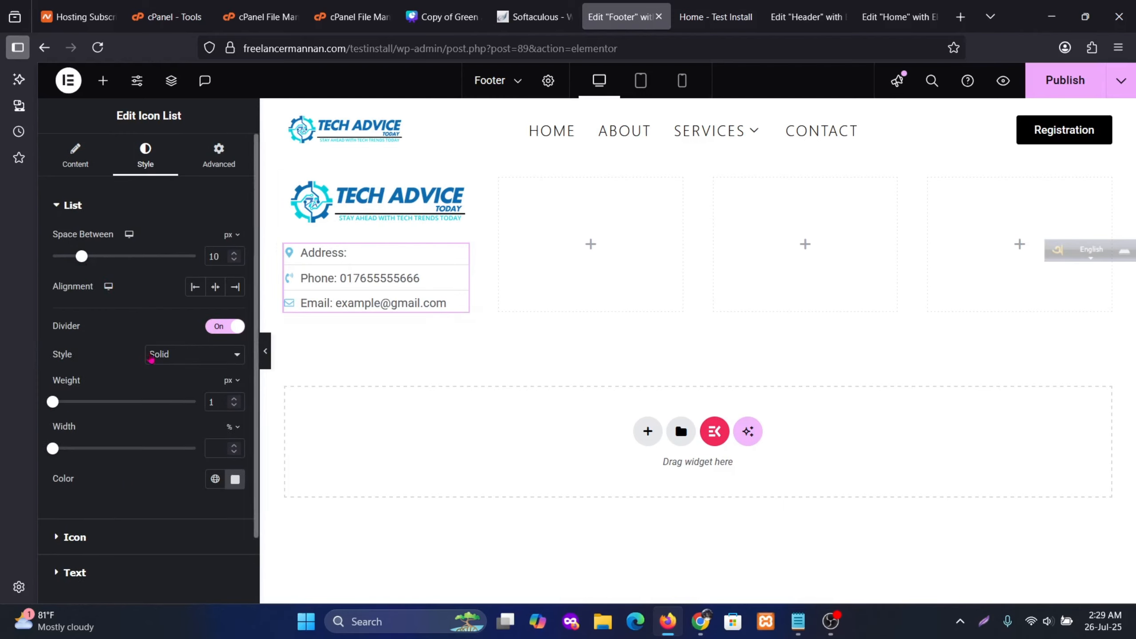
scroll(140, 487, down, 2)
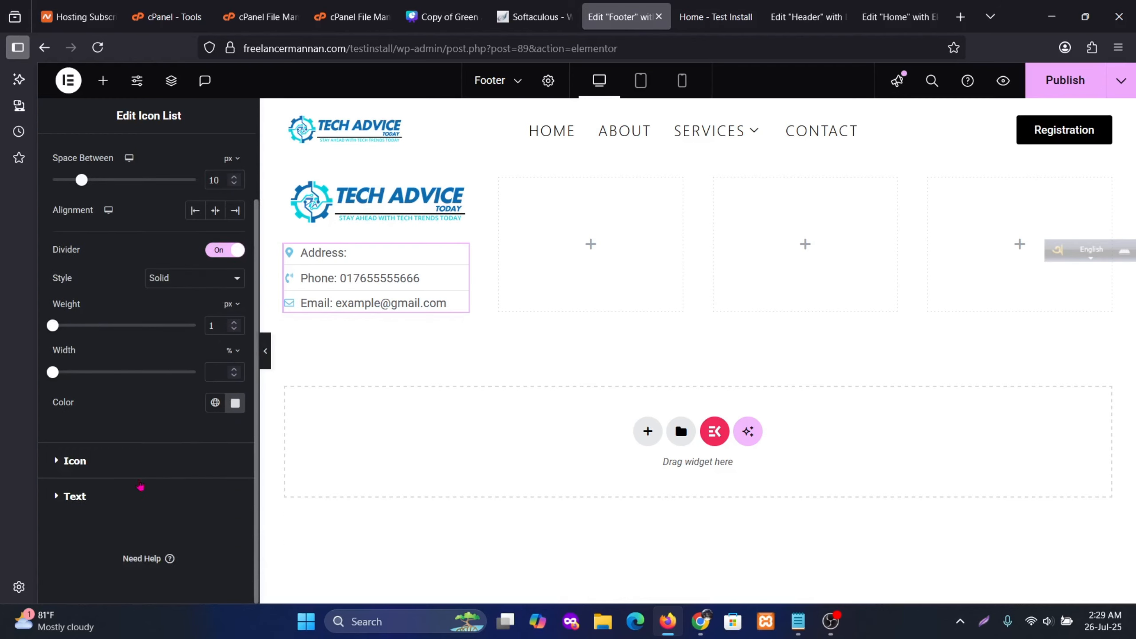
Make the list icons 20 px and global Black
click(120, 460)
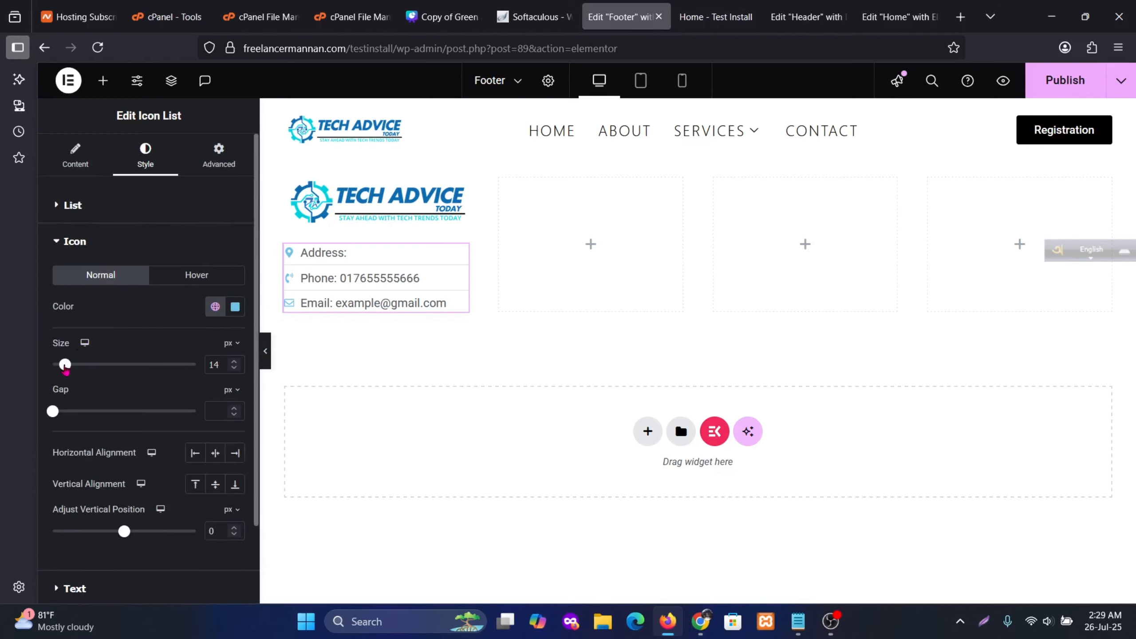
mouse_move(64, 364)
mouse_down()
mouse_move(85, 376)
mouse_move(77, 365)
mouse_up()
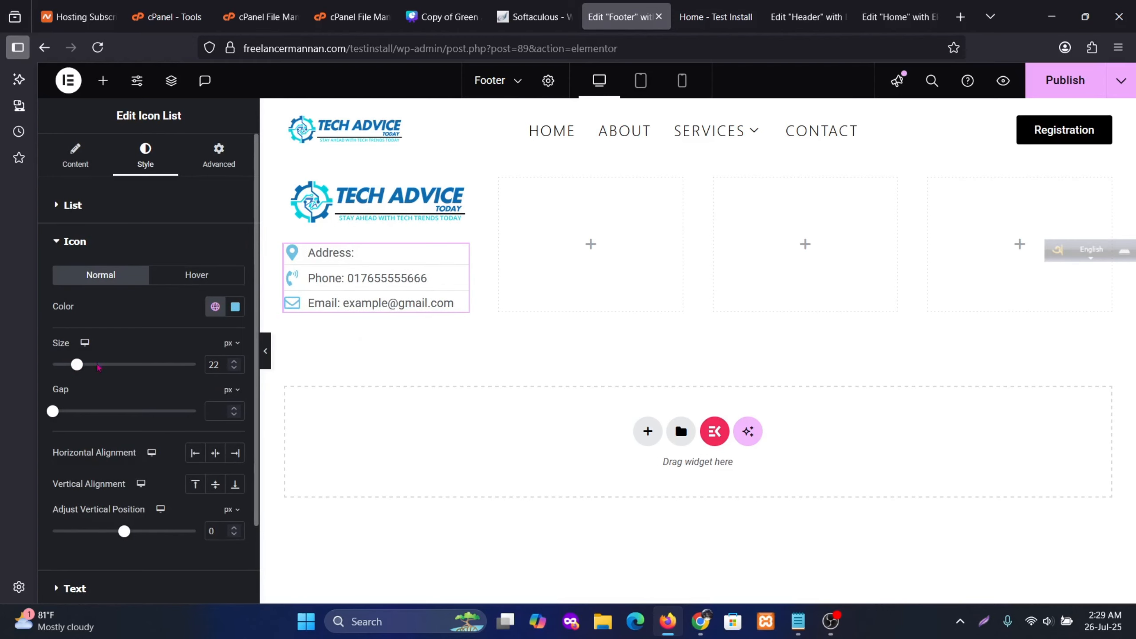
click(234, 368)
click(234, 368)
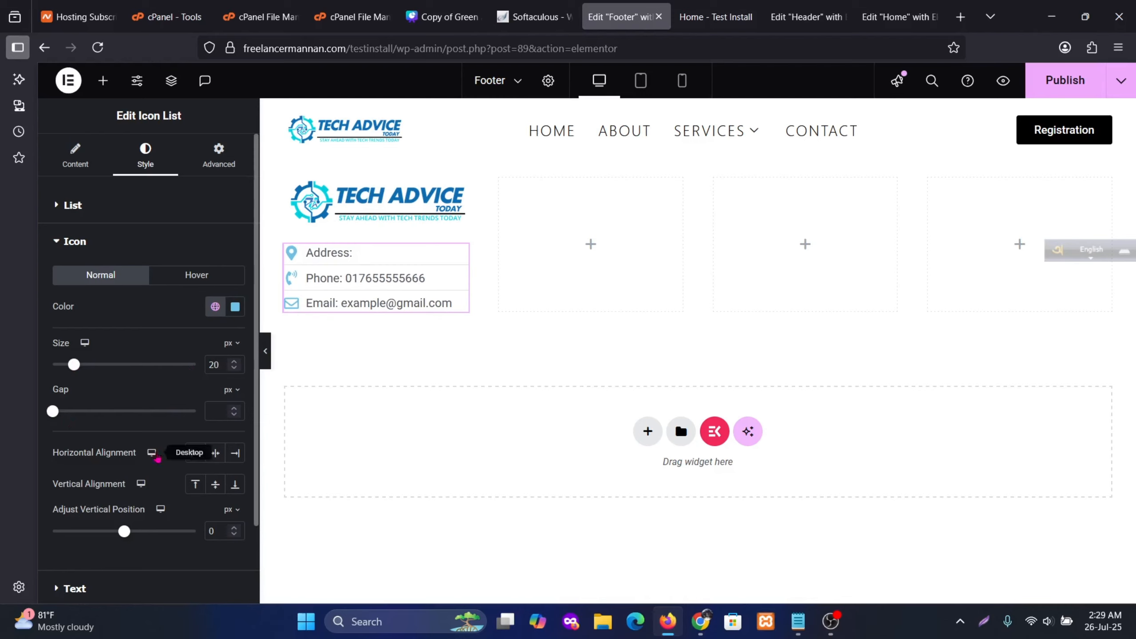
scroll(156, 456, down, 2)
click(105, 494)
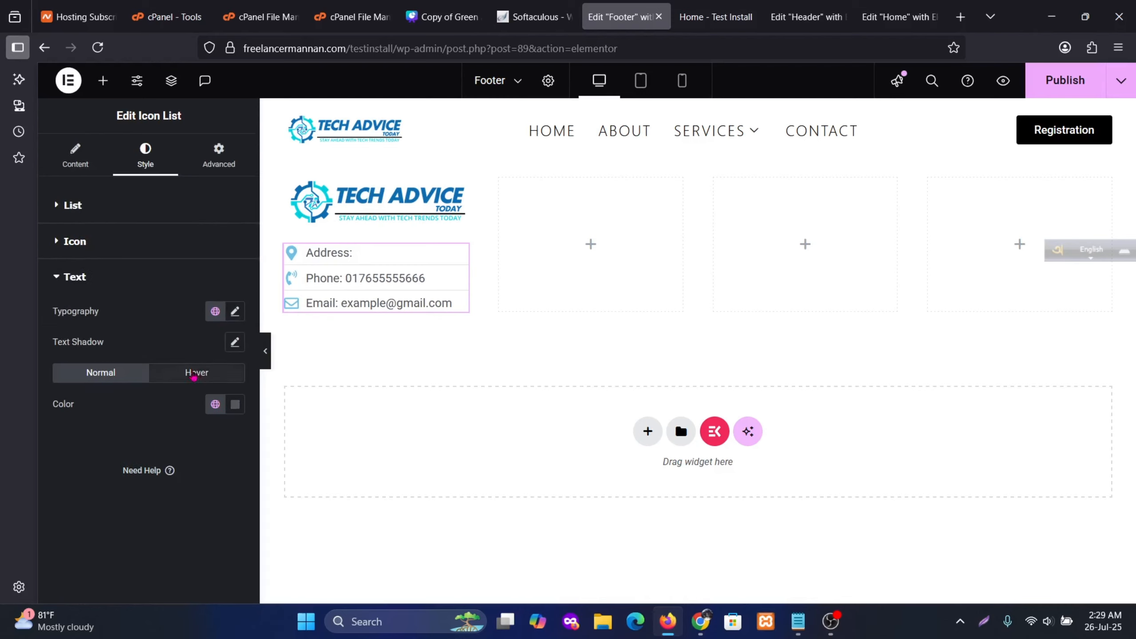
click(117, 244)
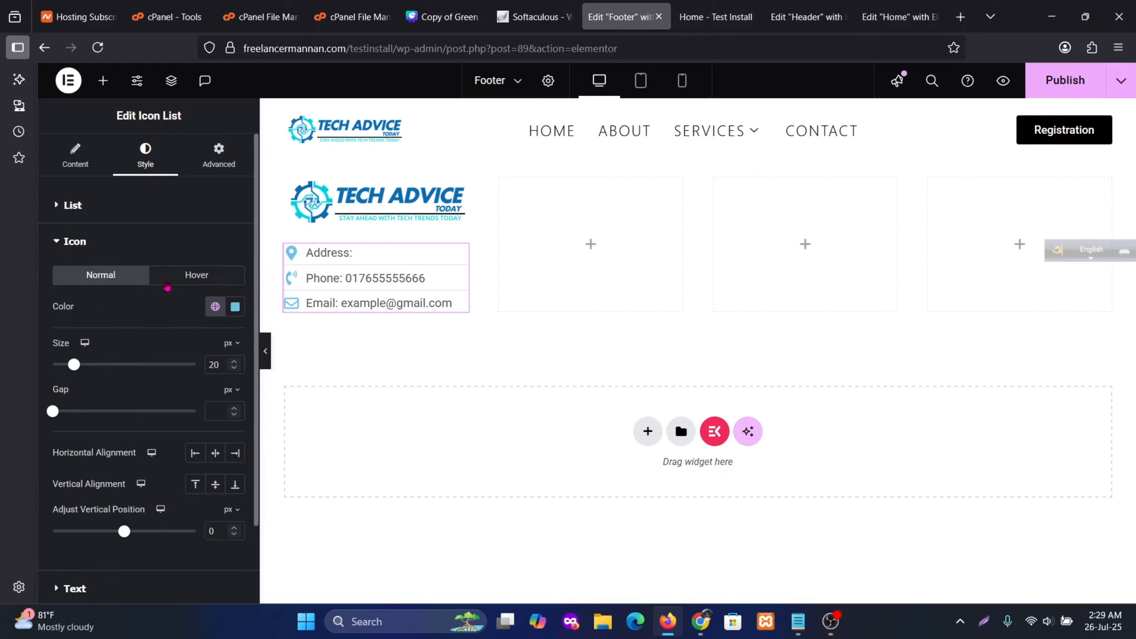
click(215, 306)
click(103, 494)
scroll(76, 510, down, 2)
Set the icon list text colour to global Black
click(76, 499)
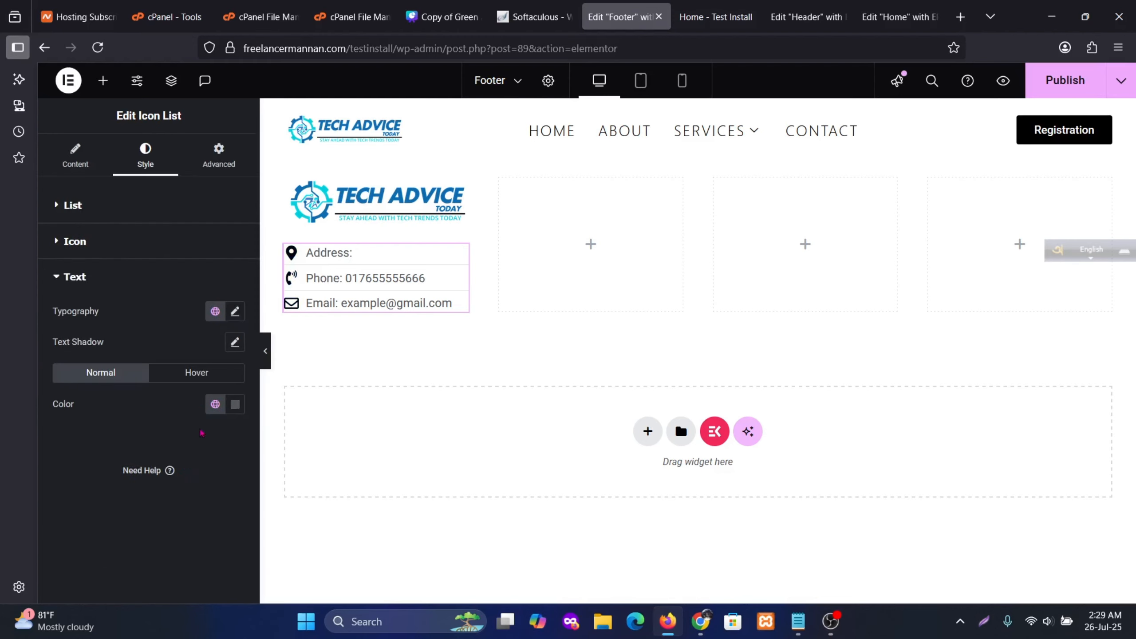
click(235, 313)
click(236, 314)
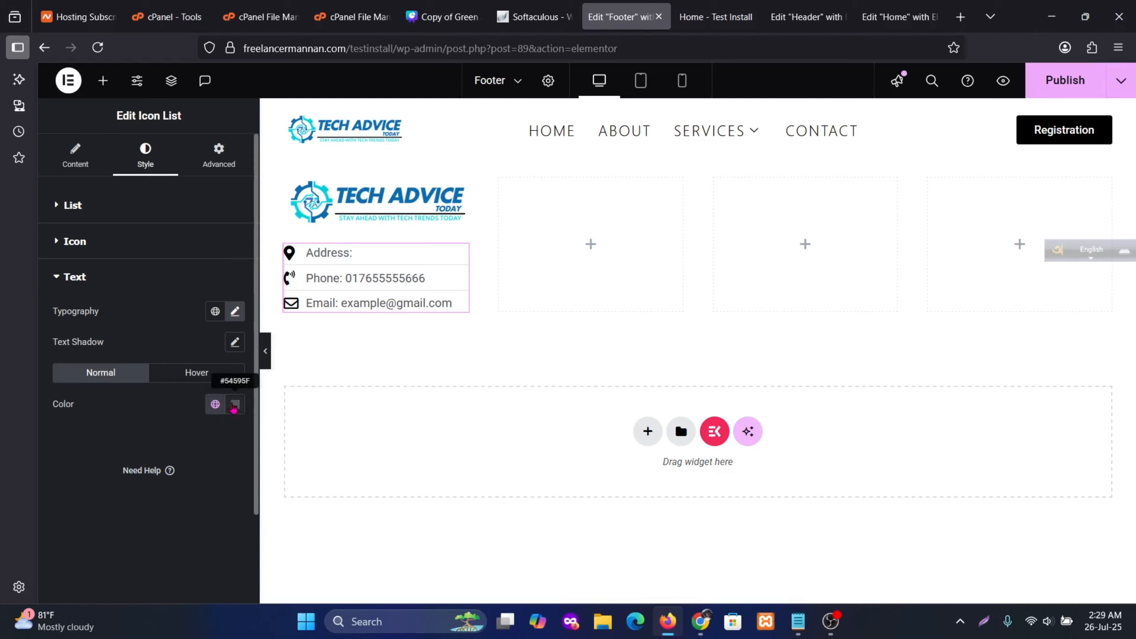
click(215, 404)
click(76, 382)
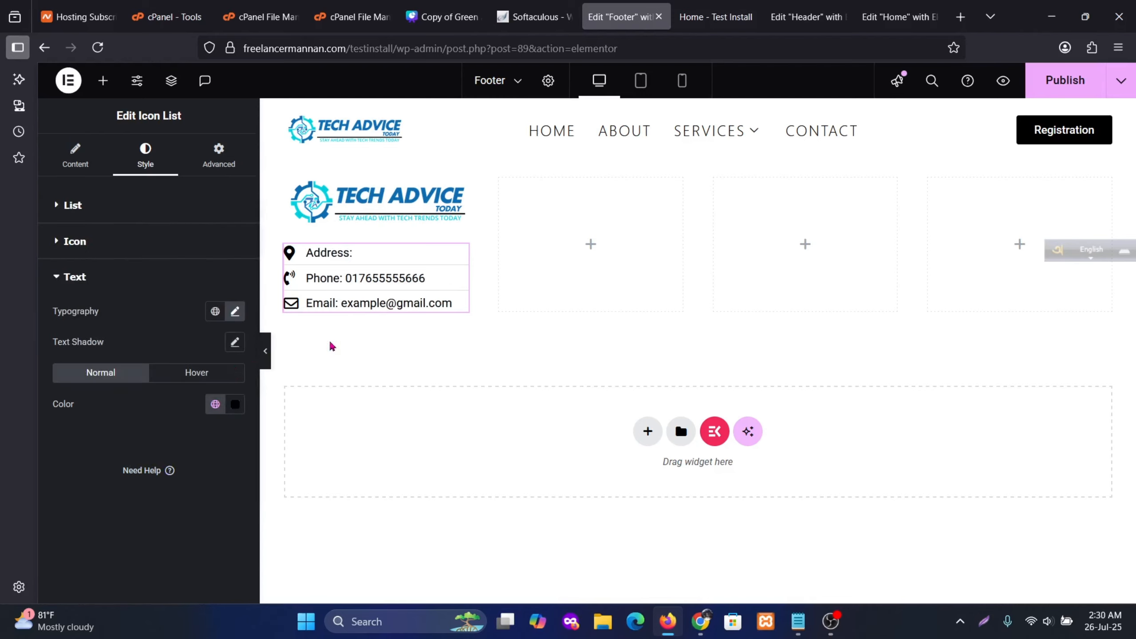
click(590, 244)
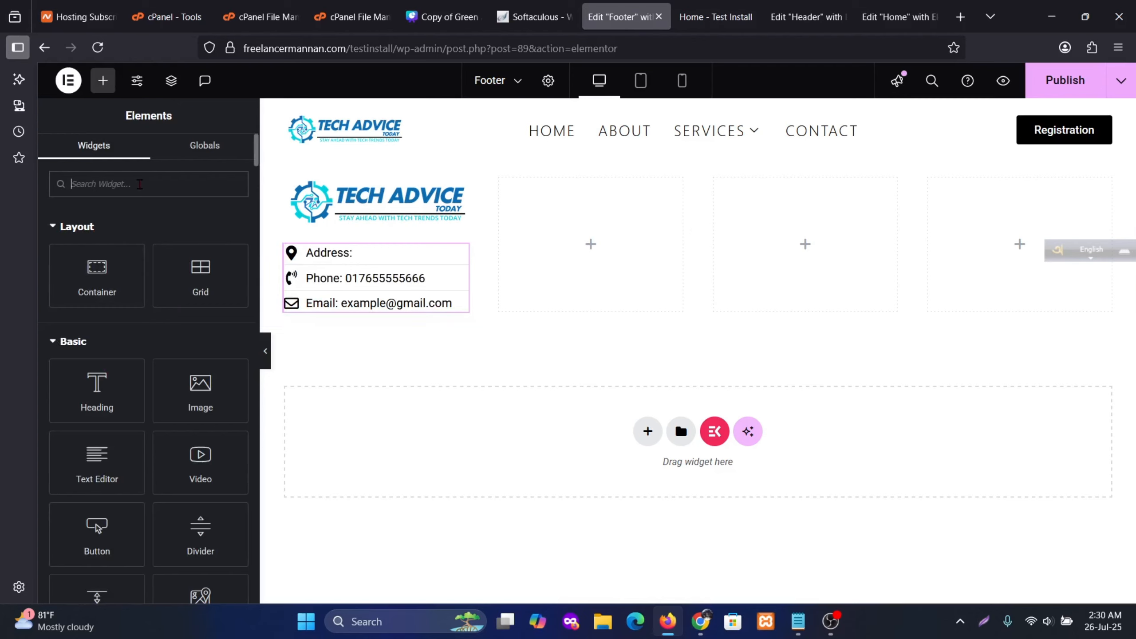
Add an 'Important Links' heading to the second column and size it 21 px
drag(96, 389, 584, 247)
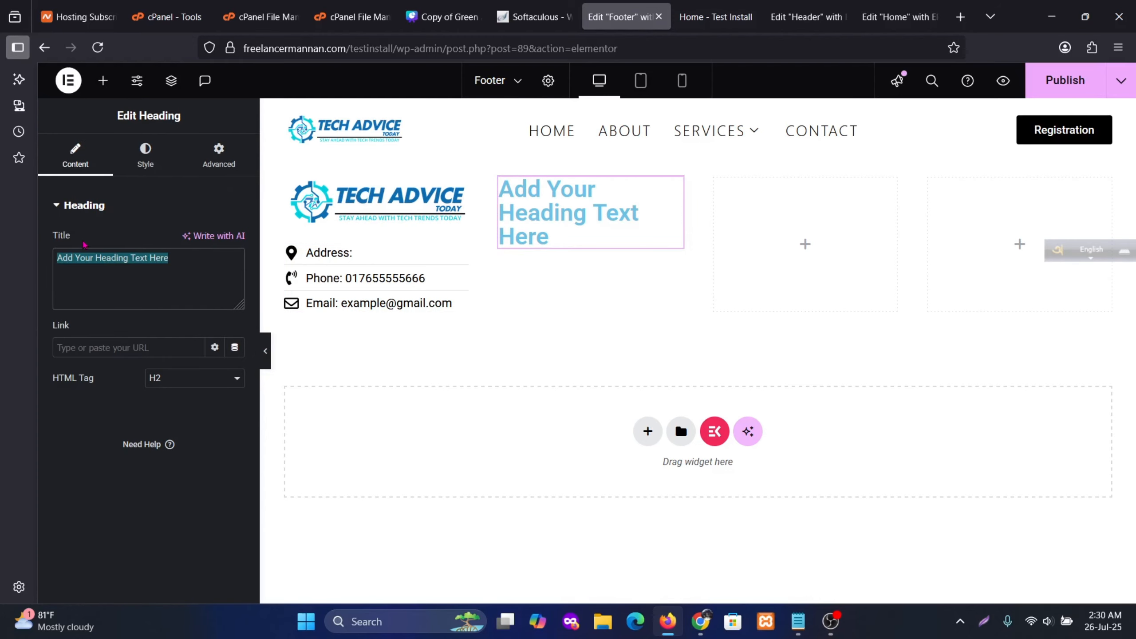
text(Important Links)
click(146, 157)
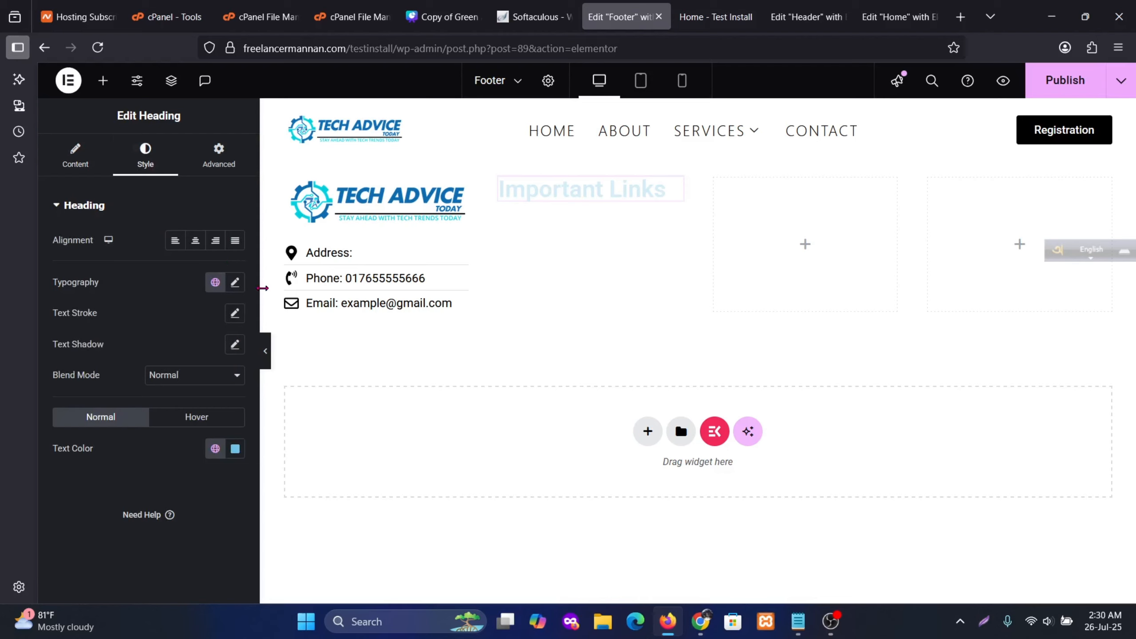
click(235, 282)
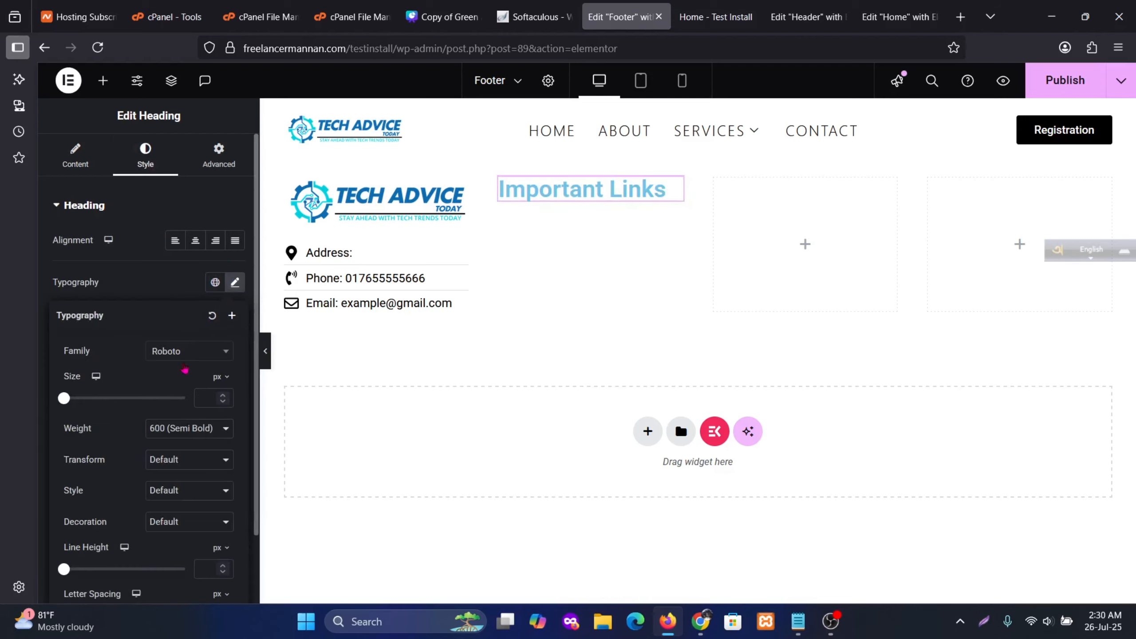
click(191, 355)
click(190, 356)
drag(72, 406, 77, 407)
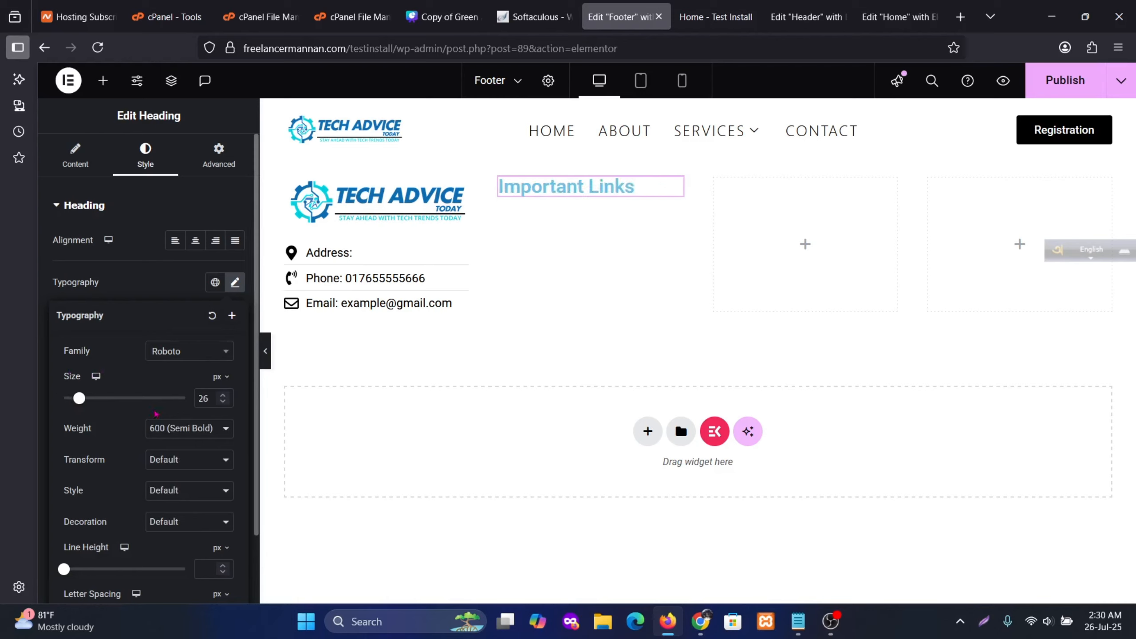
click(224, 402)
click(223, 402)
click(224, 404)
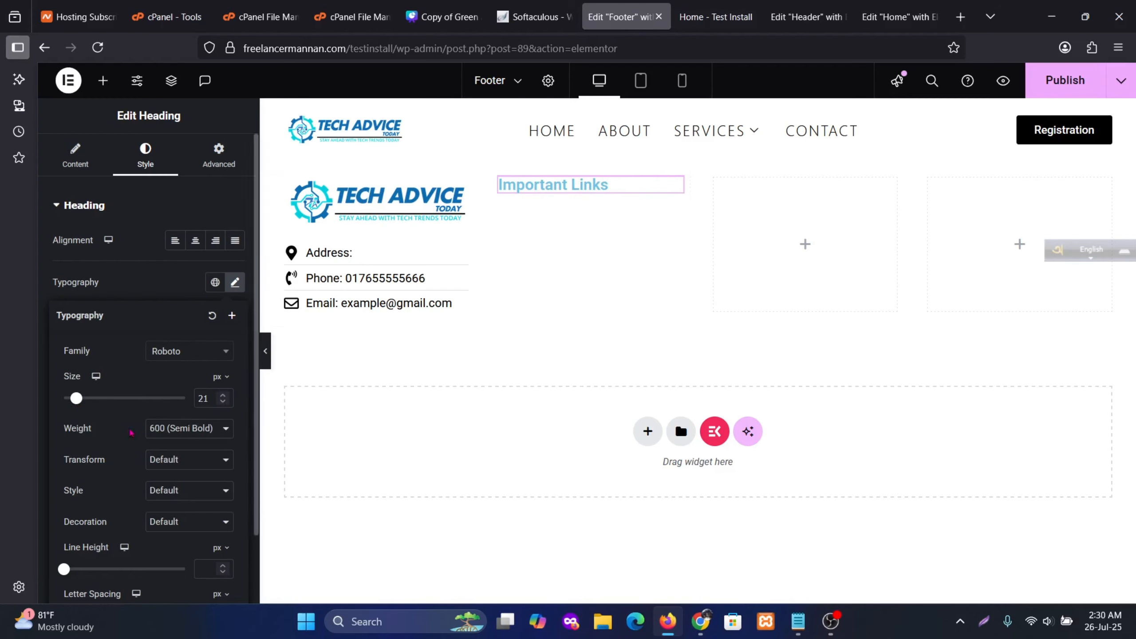
Give the heading weight 600, uppercase transform and global Black text colour
click(190, 428)
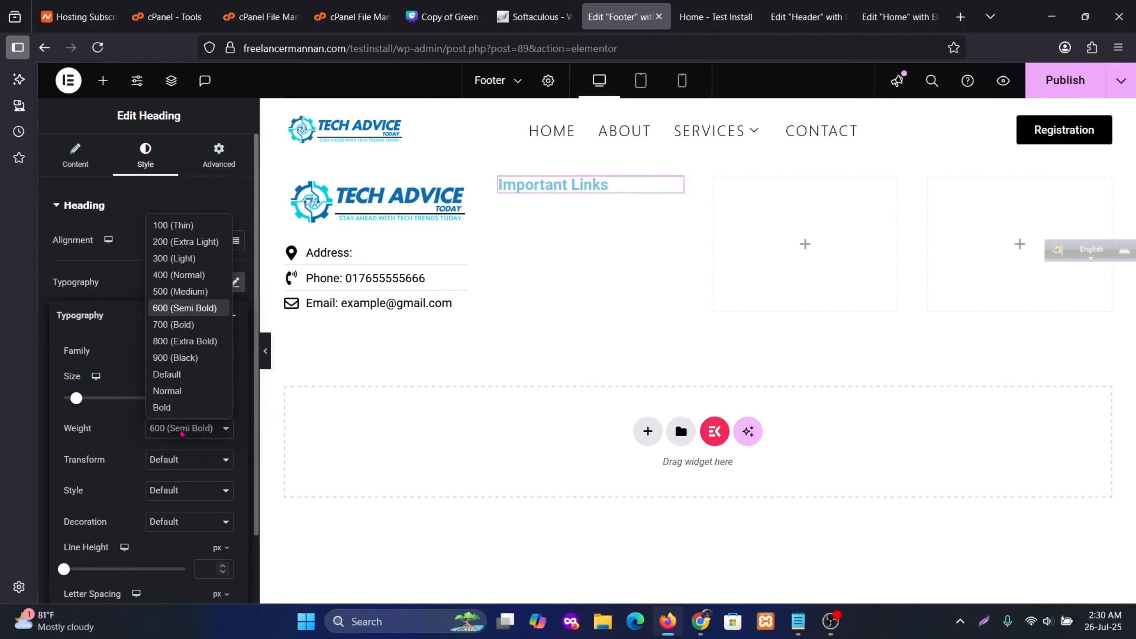
click(179, 275)
click(190, 429)
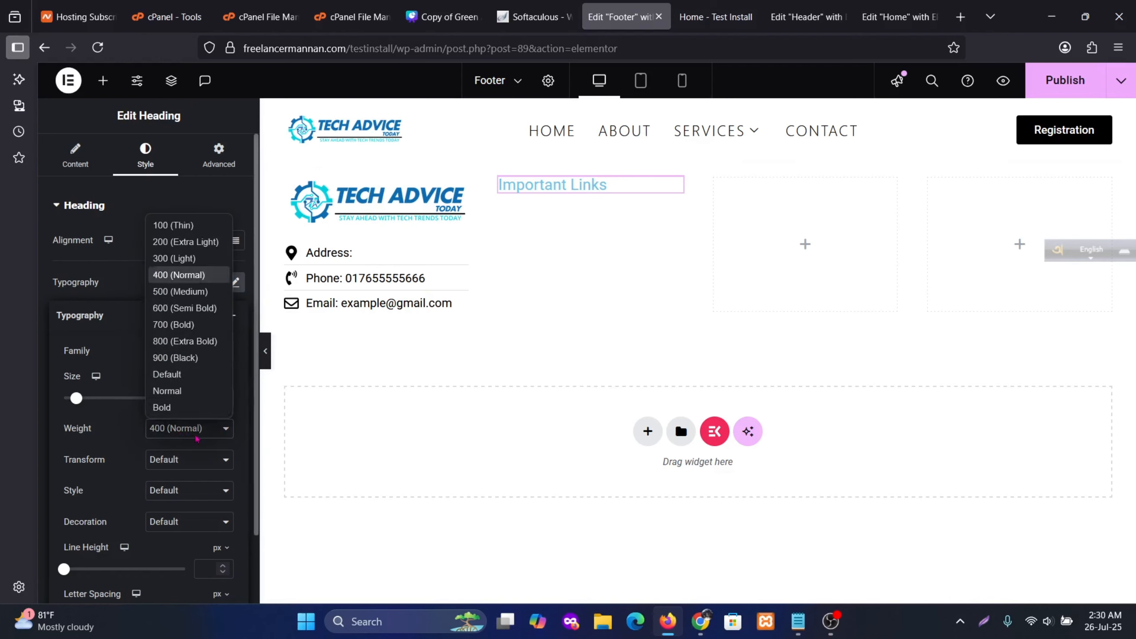
click(179, 307)
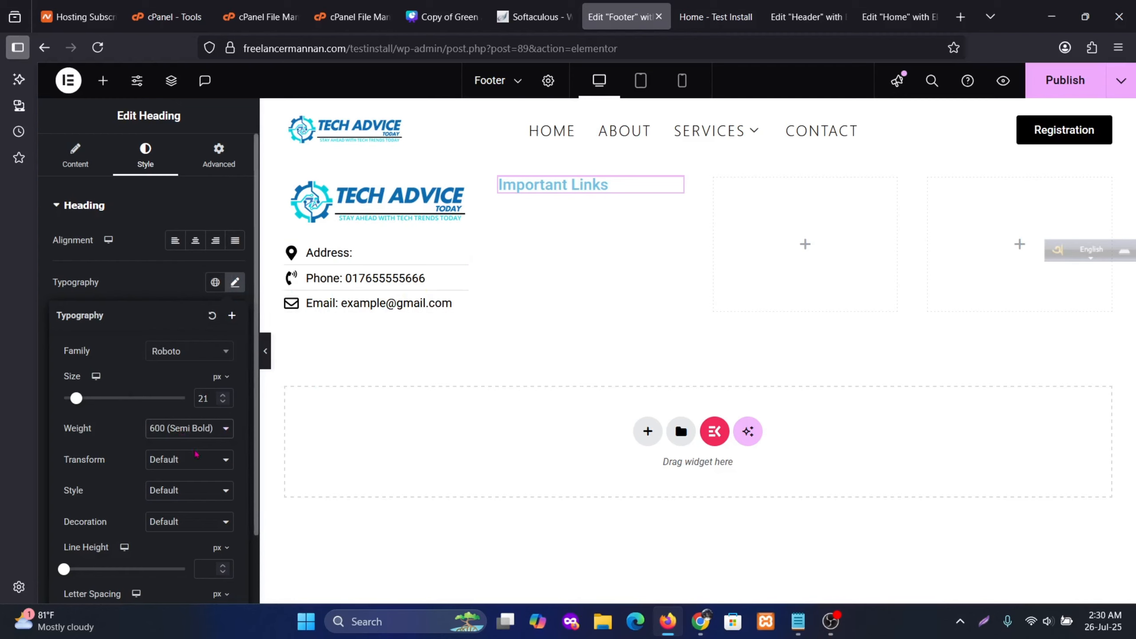
click(178, 466)
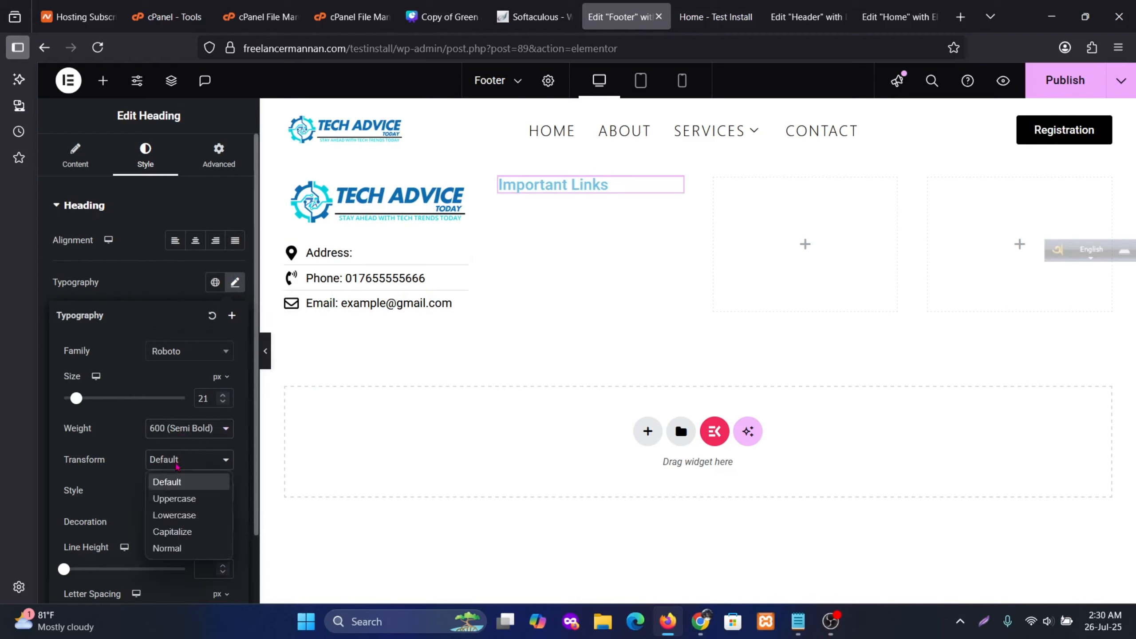
click(172, 502)
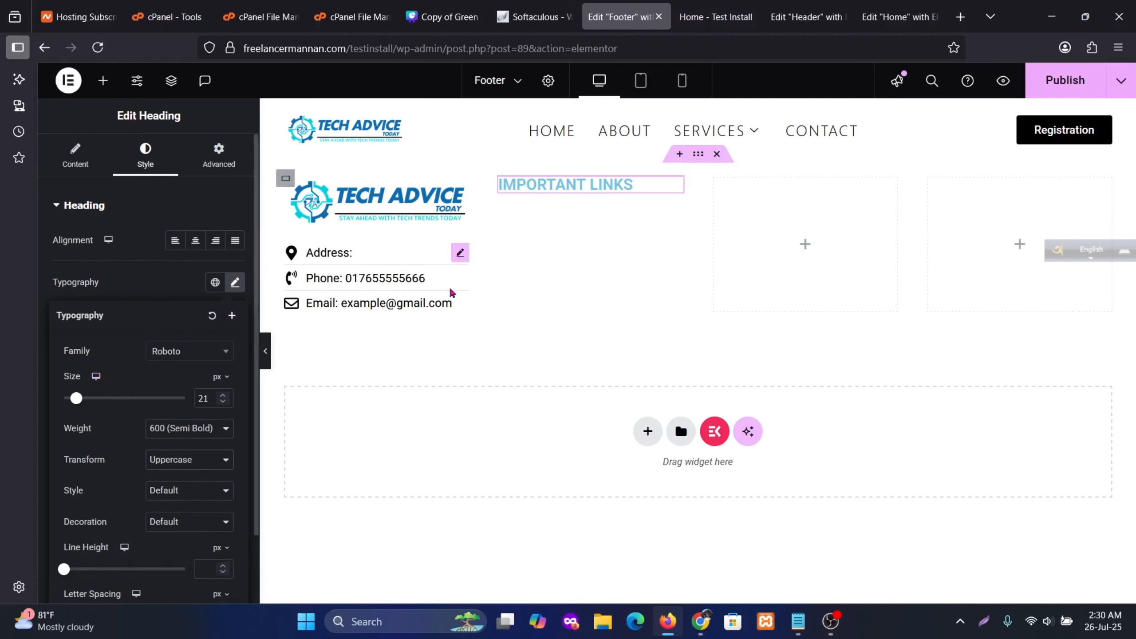
scroll(168, 365, down, 2)
scroll(166, 361, up, 2)
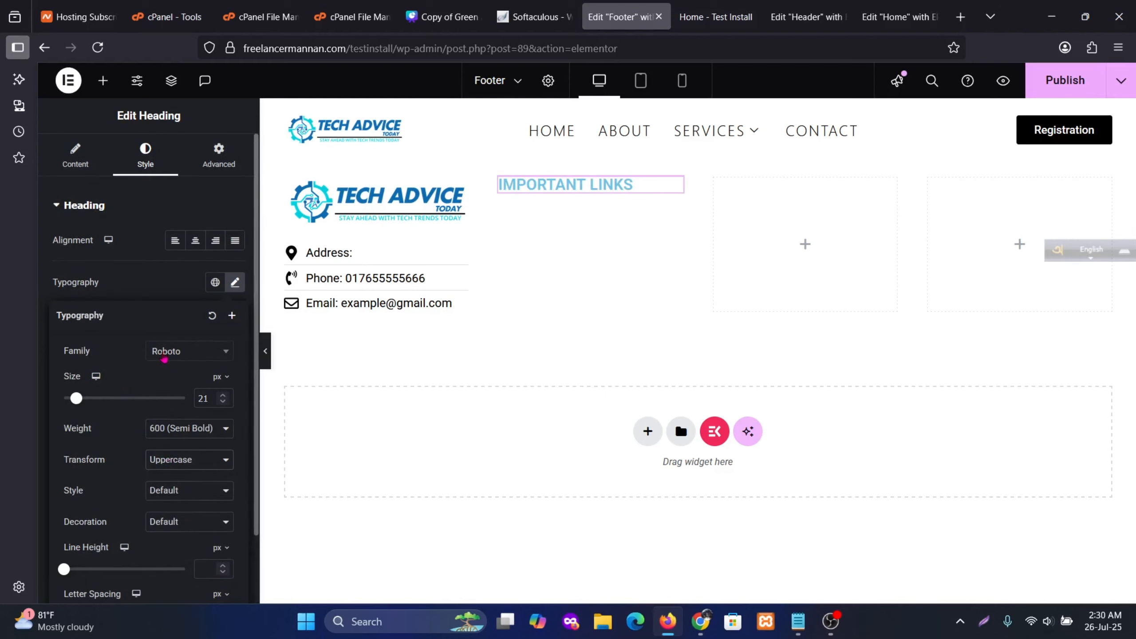
scroll(165, 358, down, 2)
scroll(160, 328, up, 2)
click(149, 214)
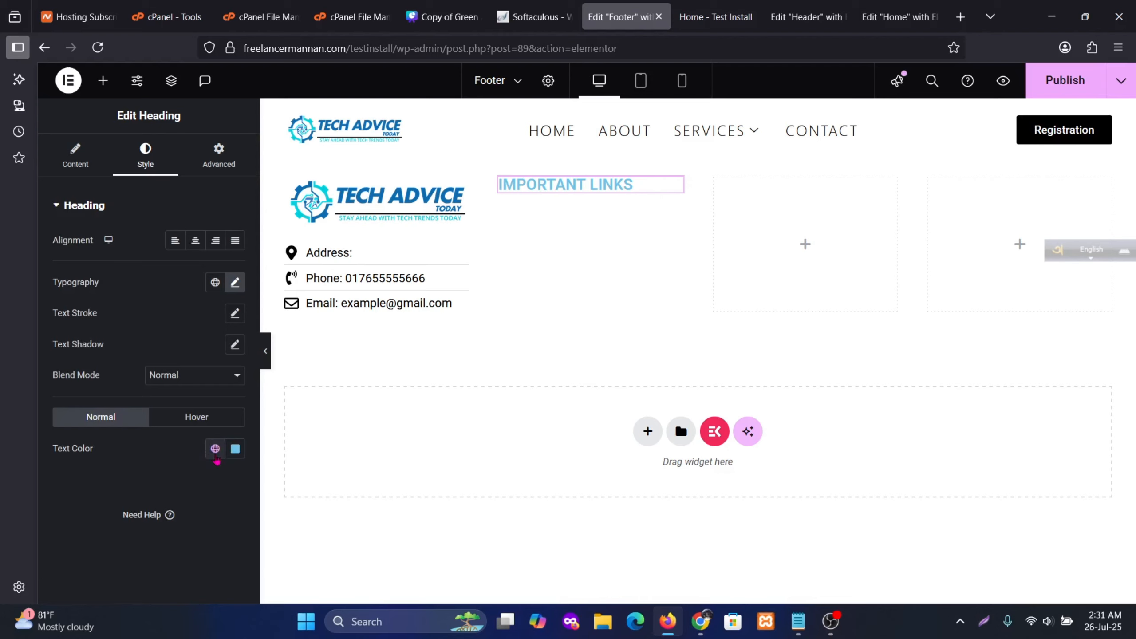
click(214, 449)
click(112, 413)
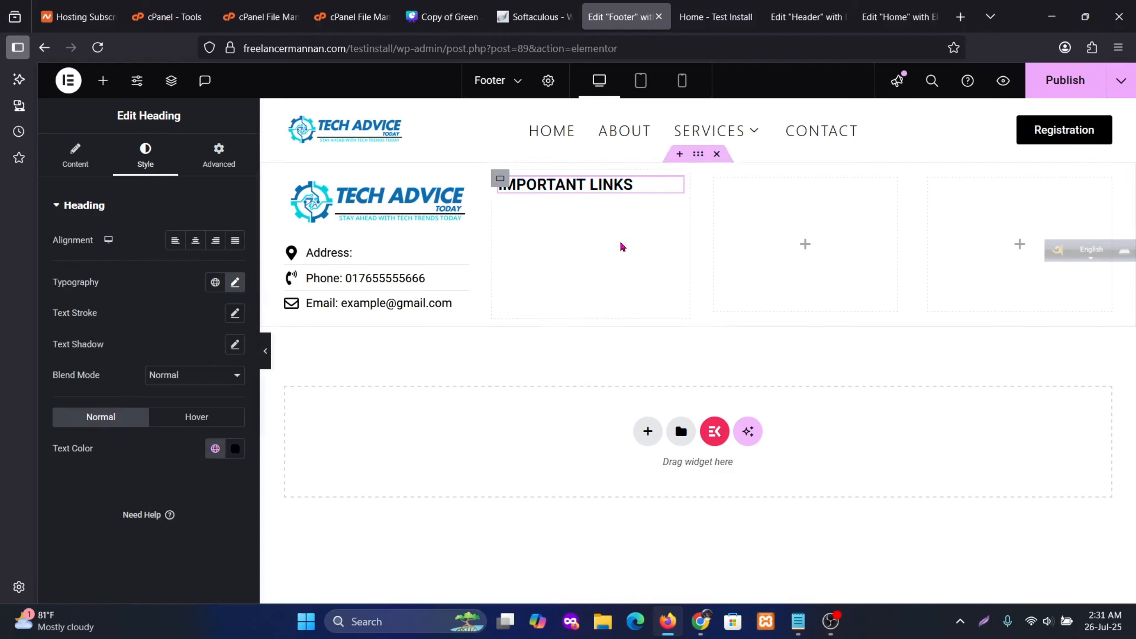
Duplicate the IMPORTANT LINKS heading into the third and fourth footer columns
right_click(643, 184)
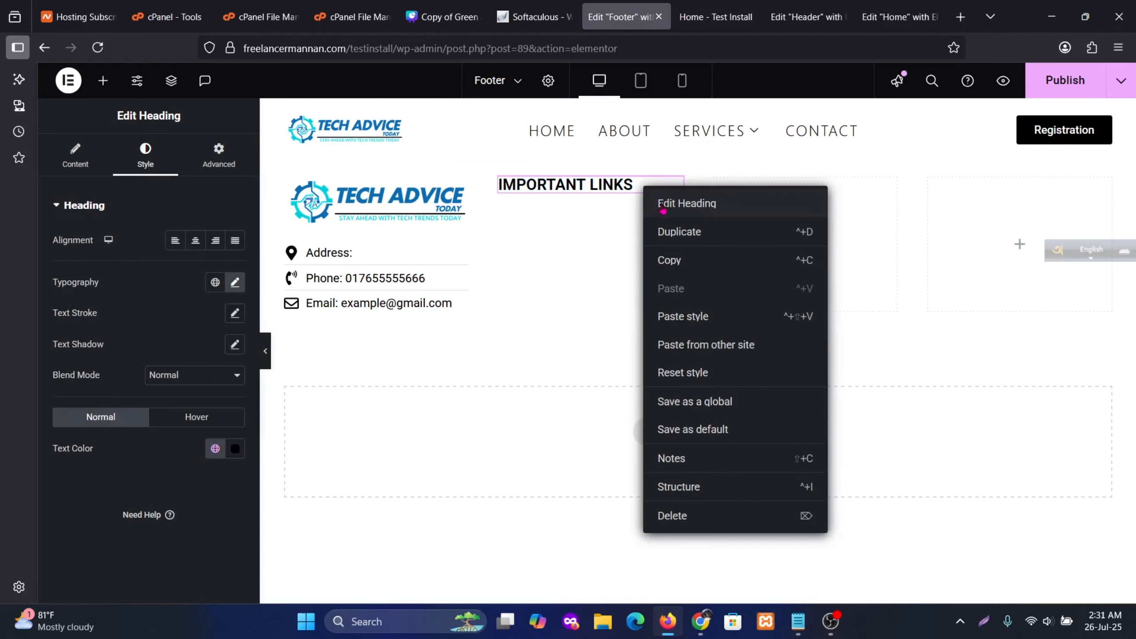
click(672, 231)
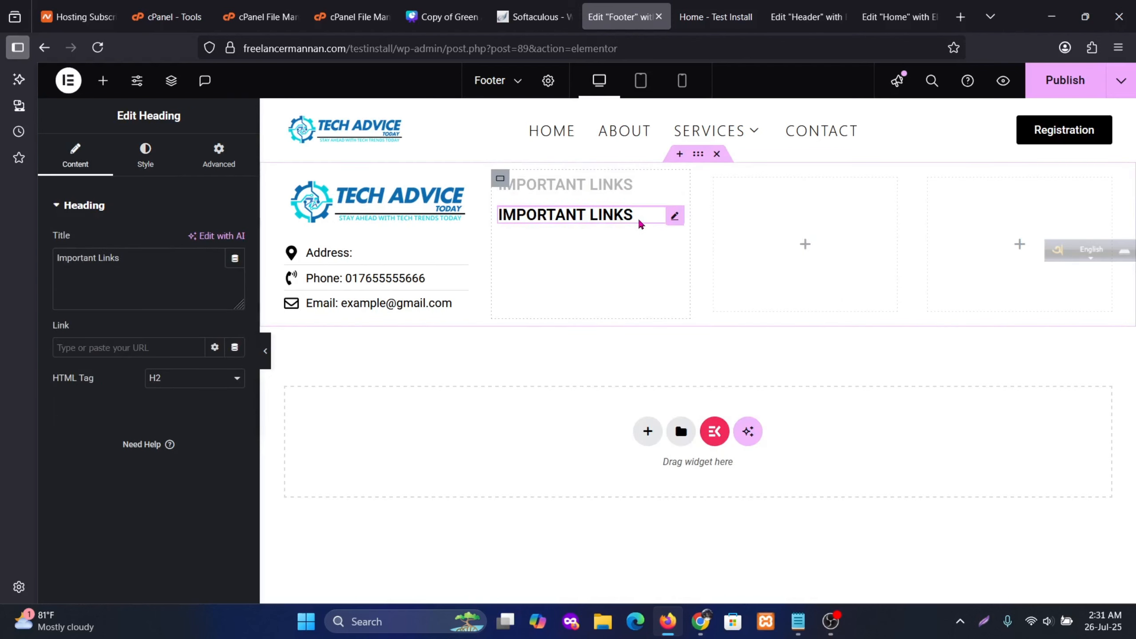
drag(639, 221, 980, 222)
right_click(854, 190)
click(867, 227)
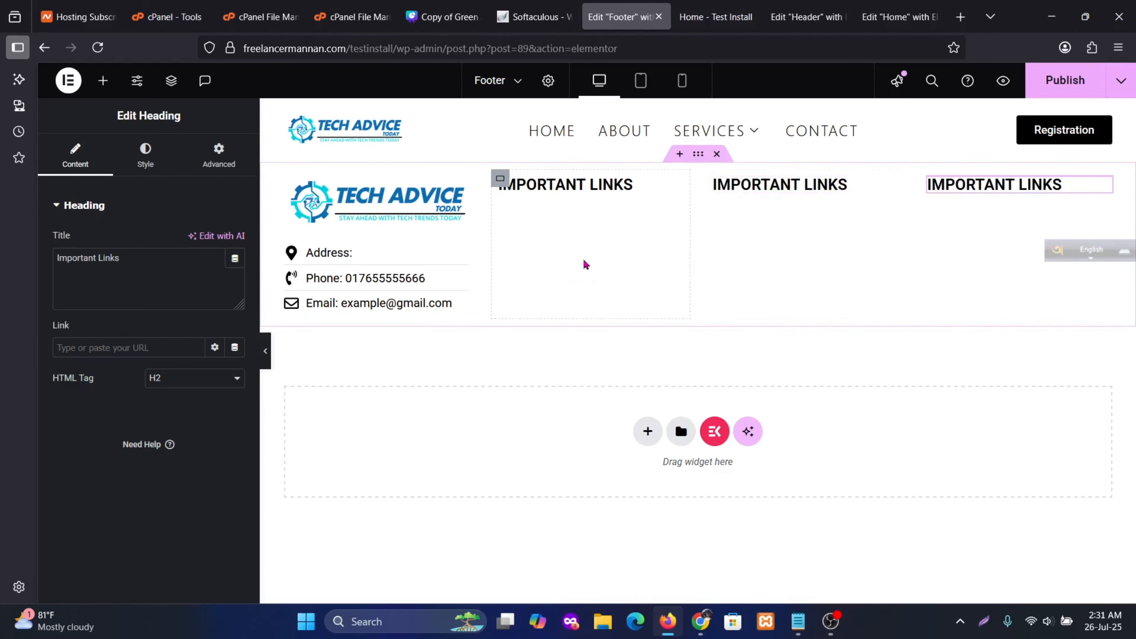
click(836, 187)
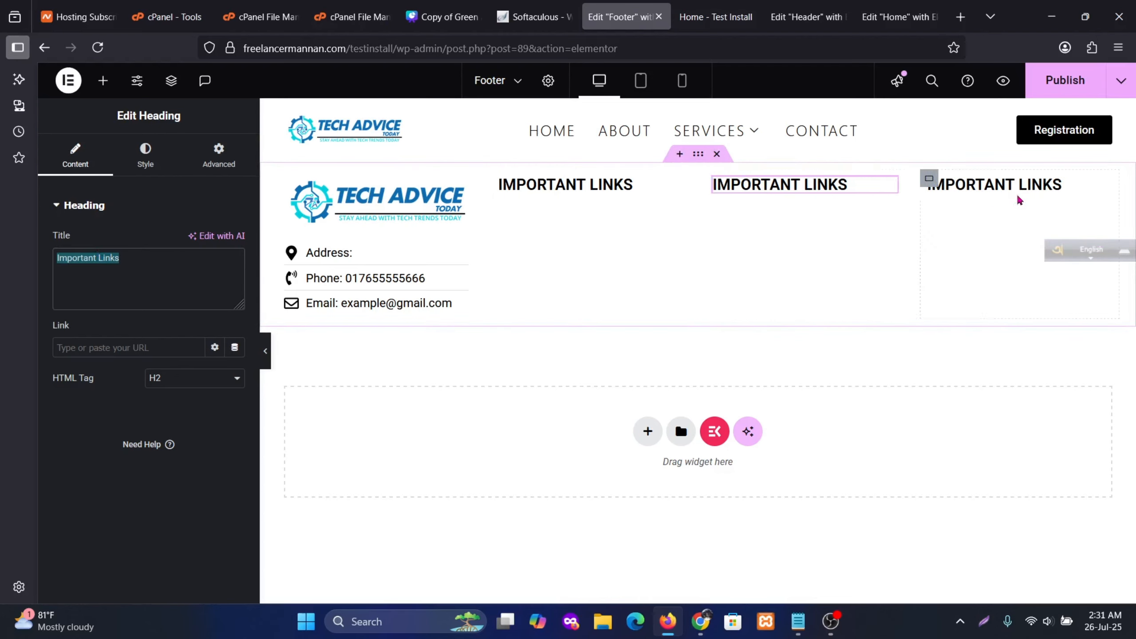
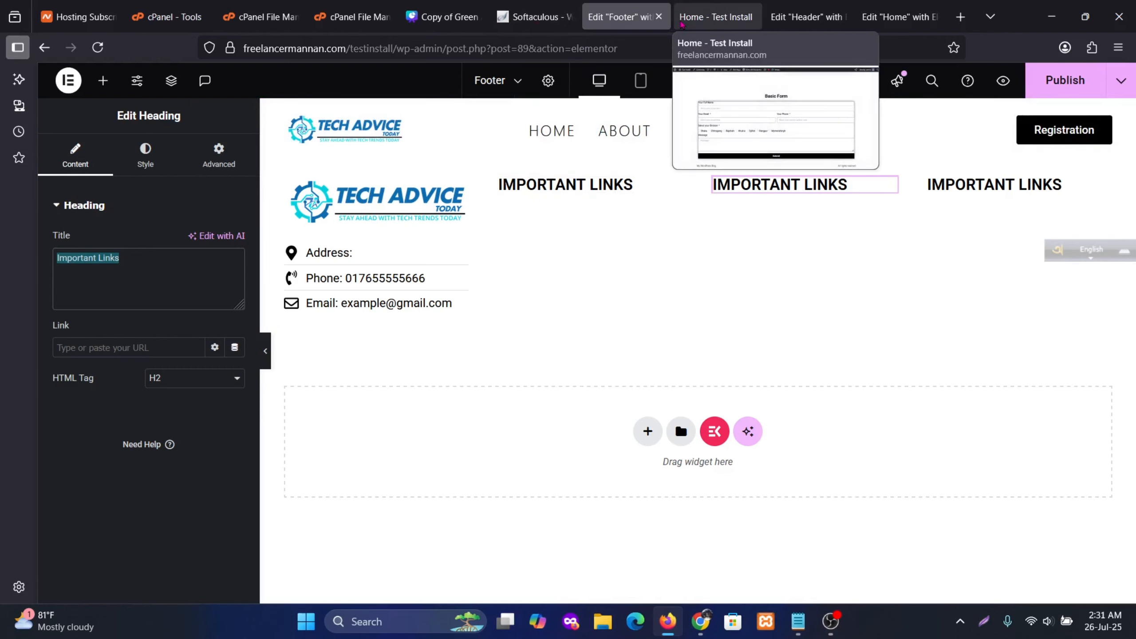
Look over the site's pages and the header, then return to editing the footer
click(716, 17)
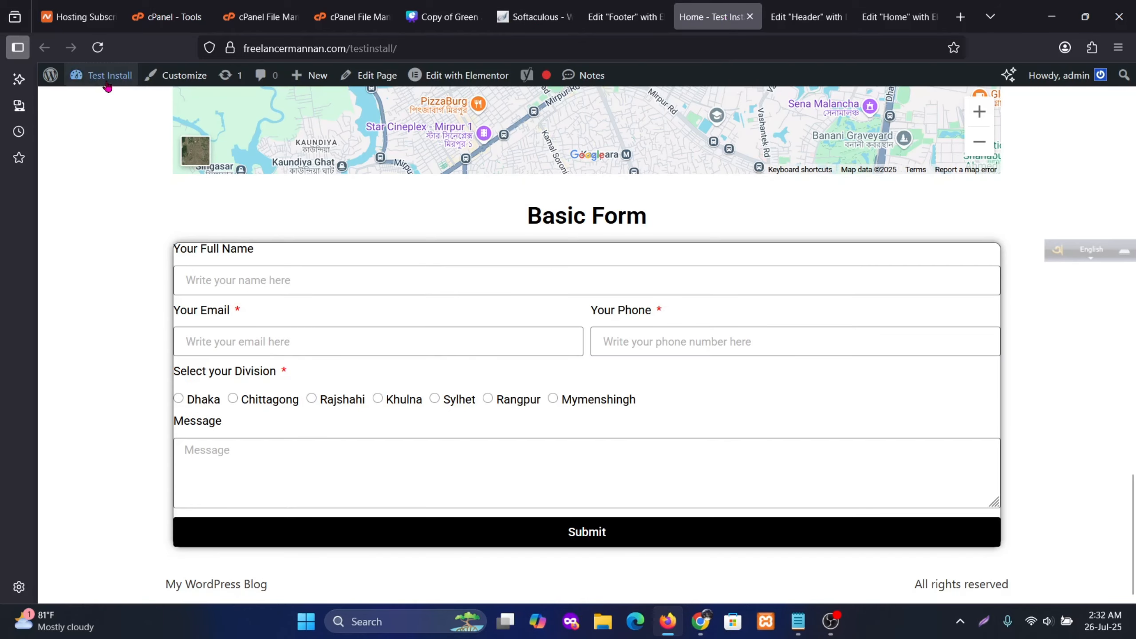
click(103, 115)
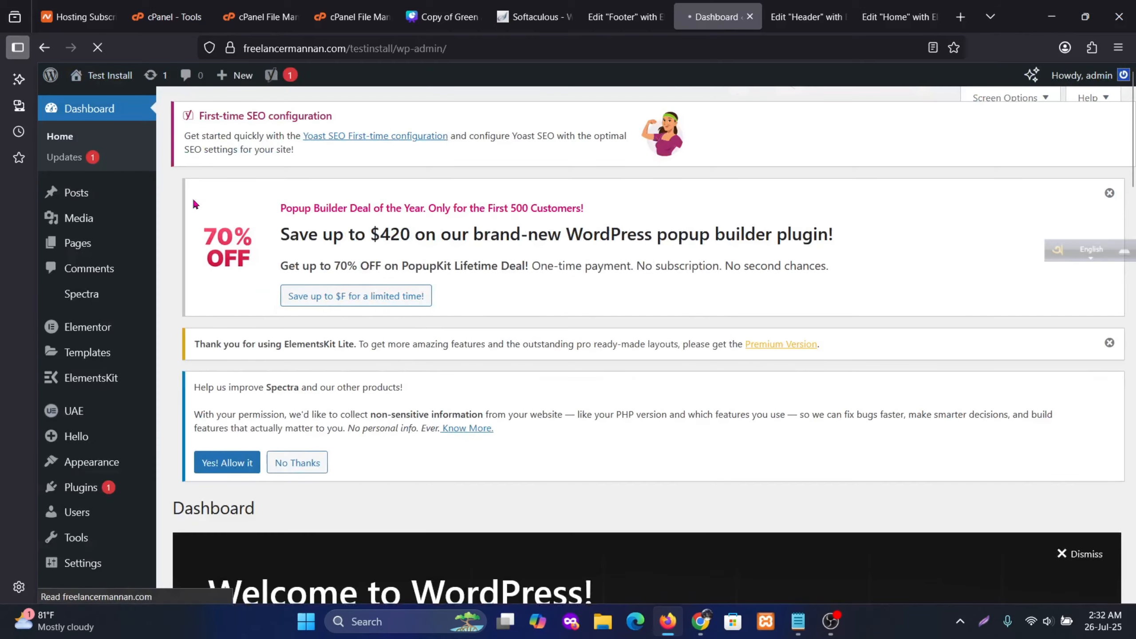
mouse_move(91, 250)
click(173, 248)
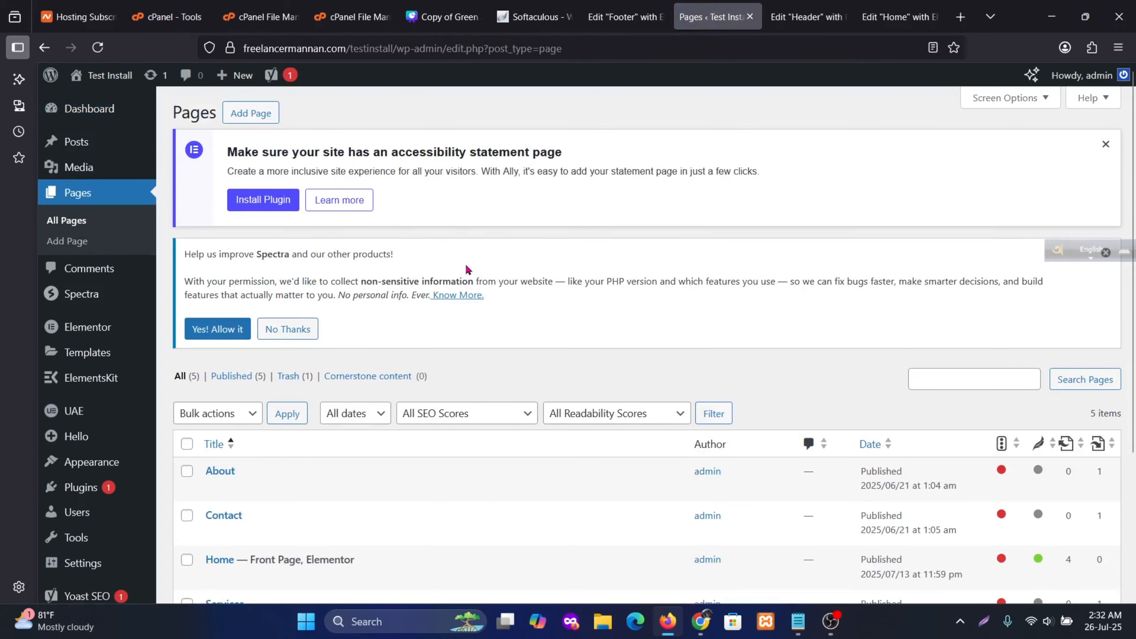
scroll(466, 269, down, 4)
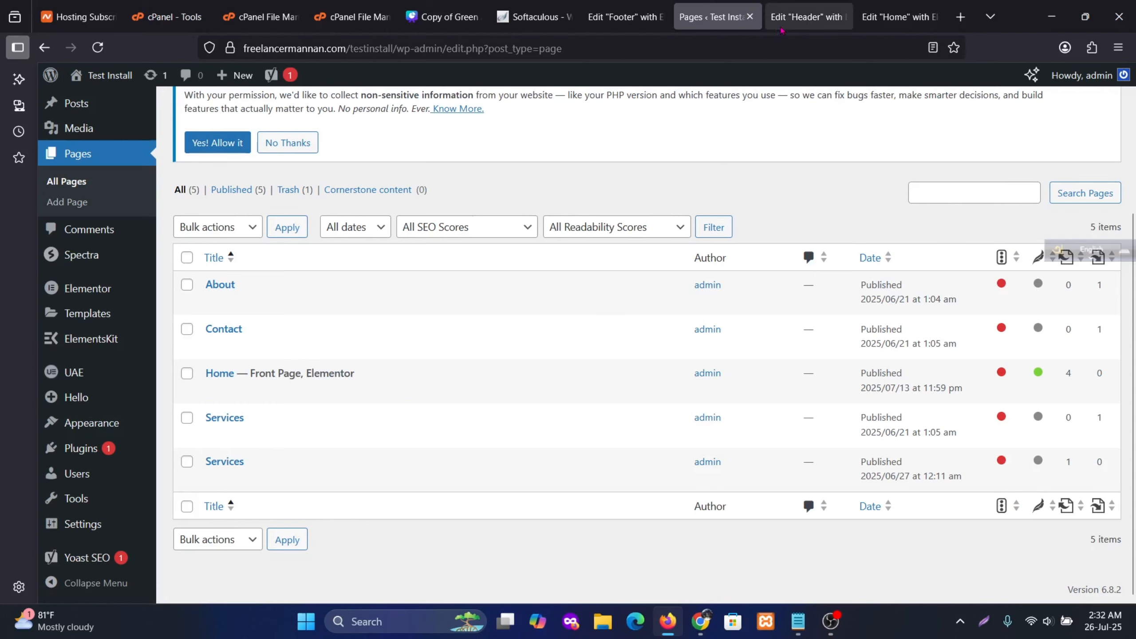
click(793, 17)
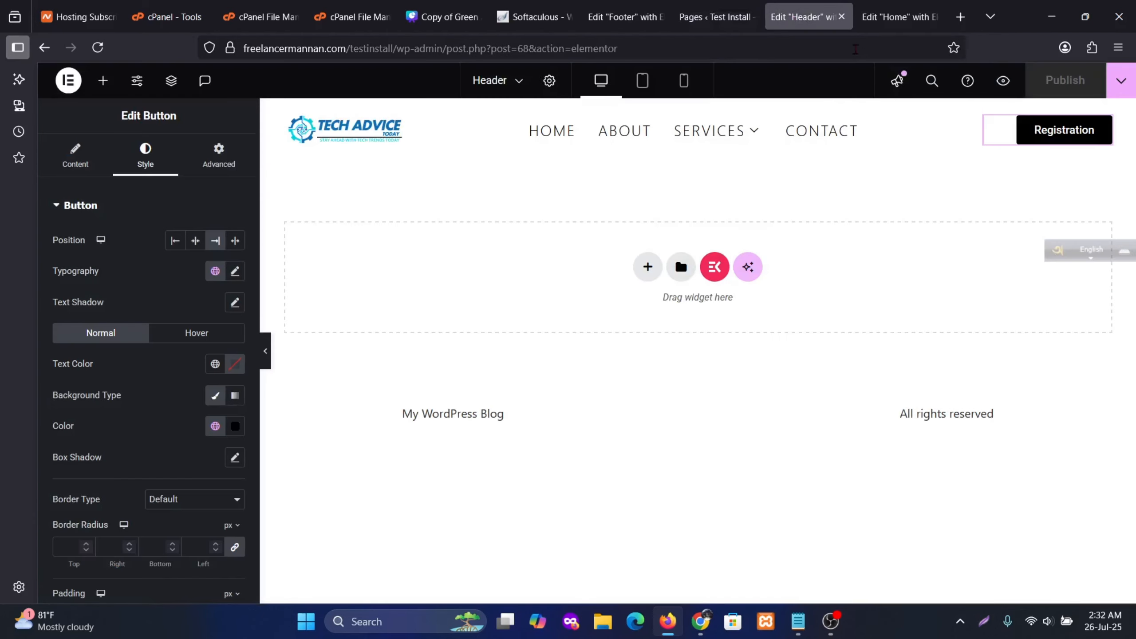
click(715, 17)
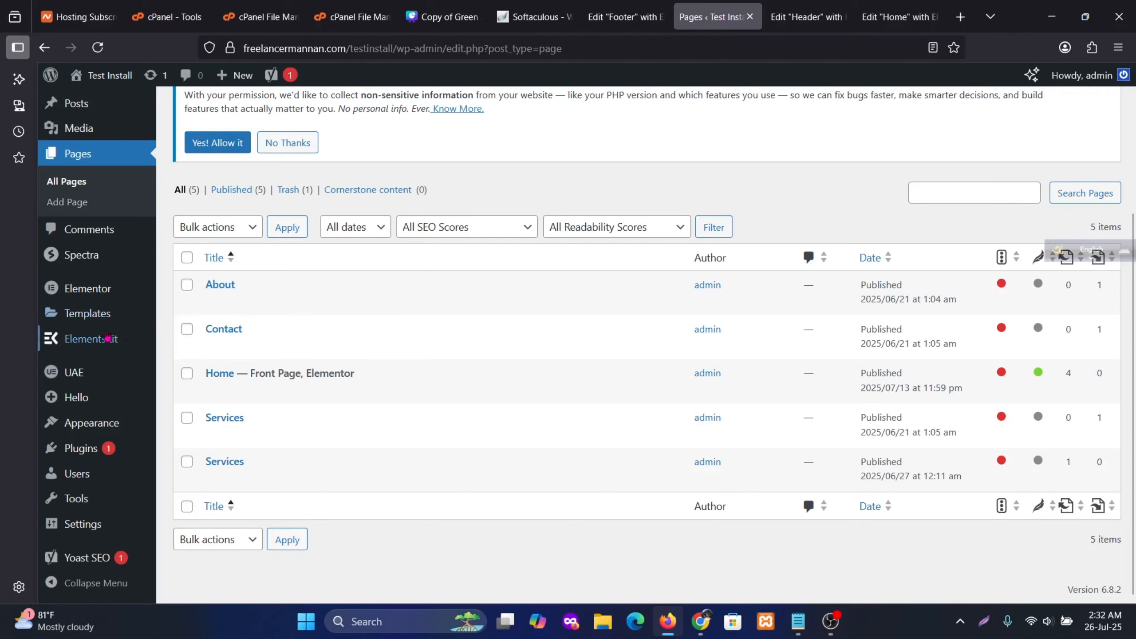
mouse_move(136, 354)
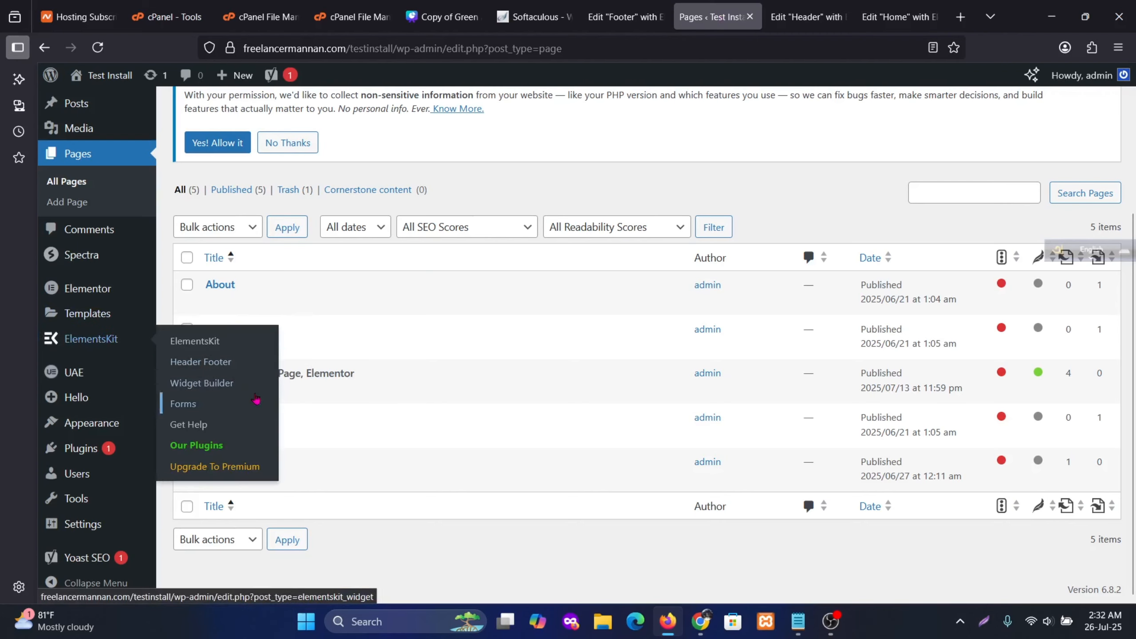
click(805, 17)
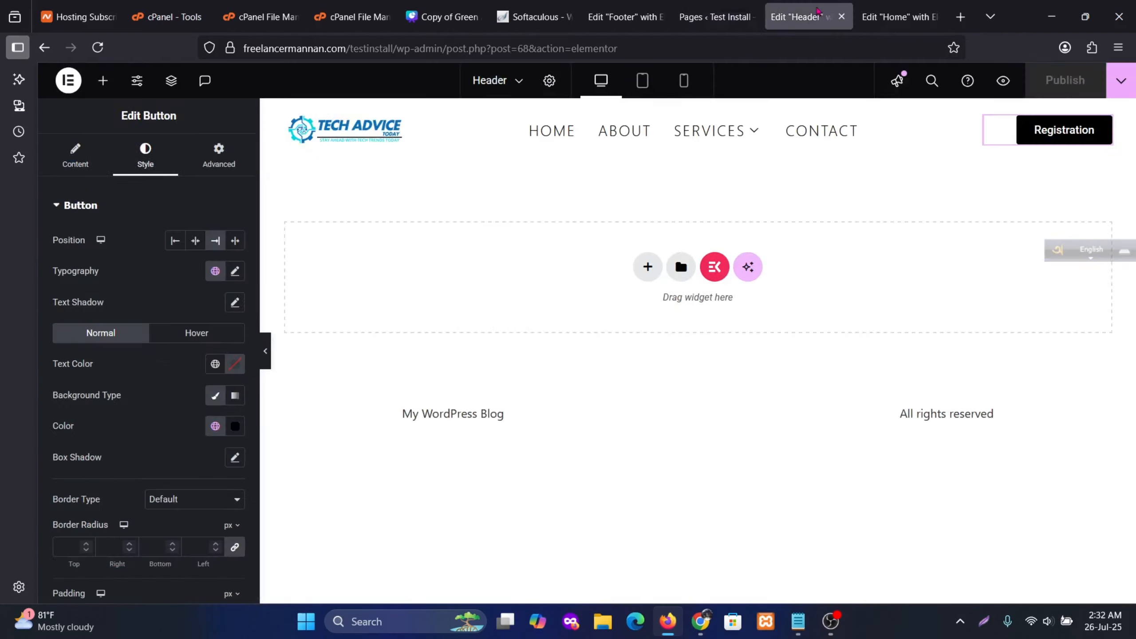
click(624, 17)
Place an Icon List widget under the first Important Links heading
click(568, 223)
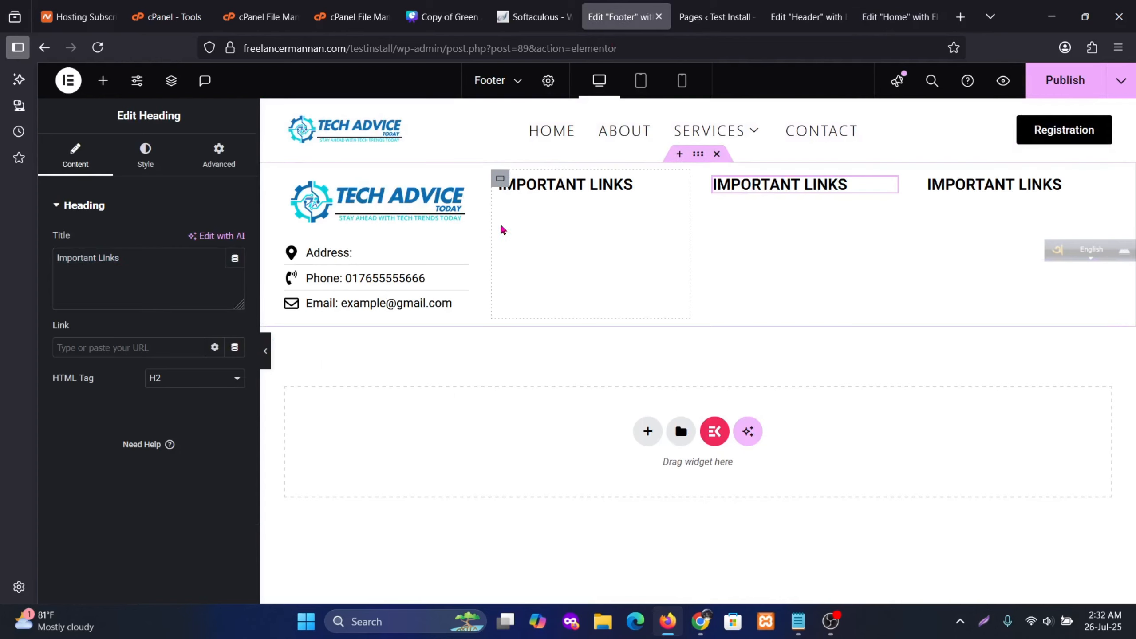
click(103, 81)
text(icon)
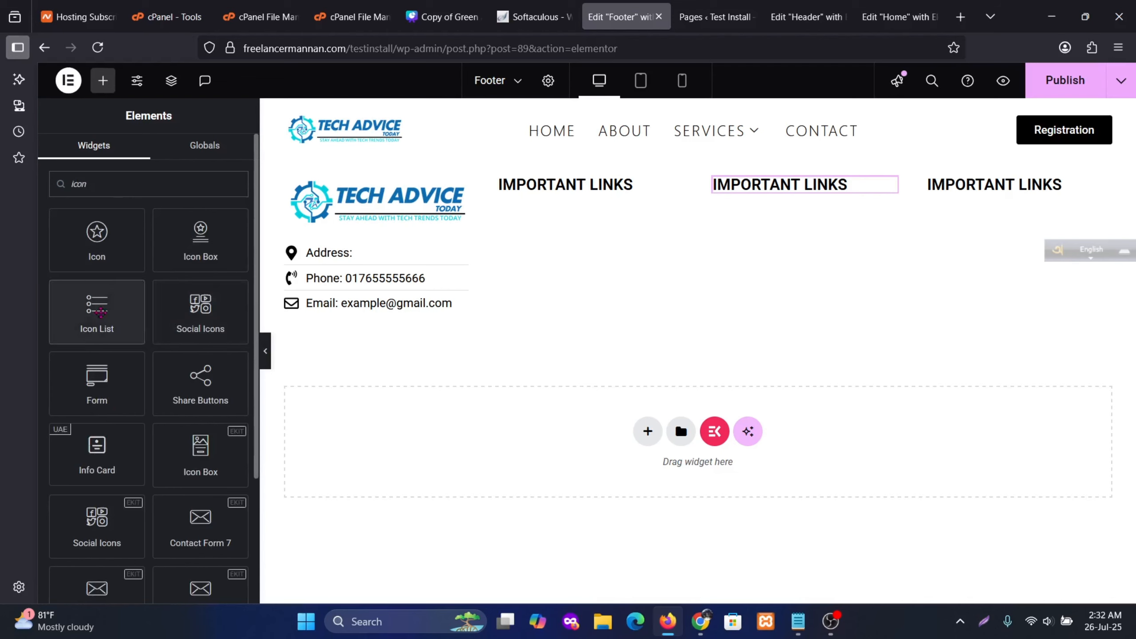
drag(97, 309, 579, 210)
Rename the first list item to Privacy Policy and remove its checkmark icon
click(111, 291)
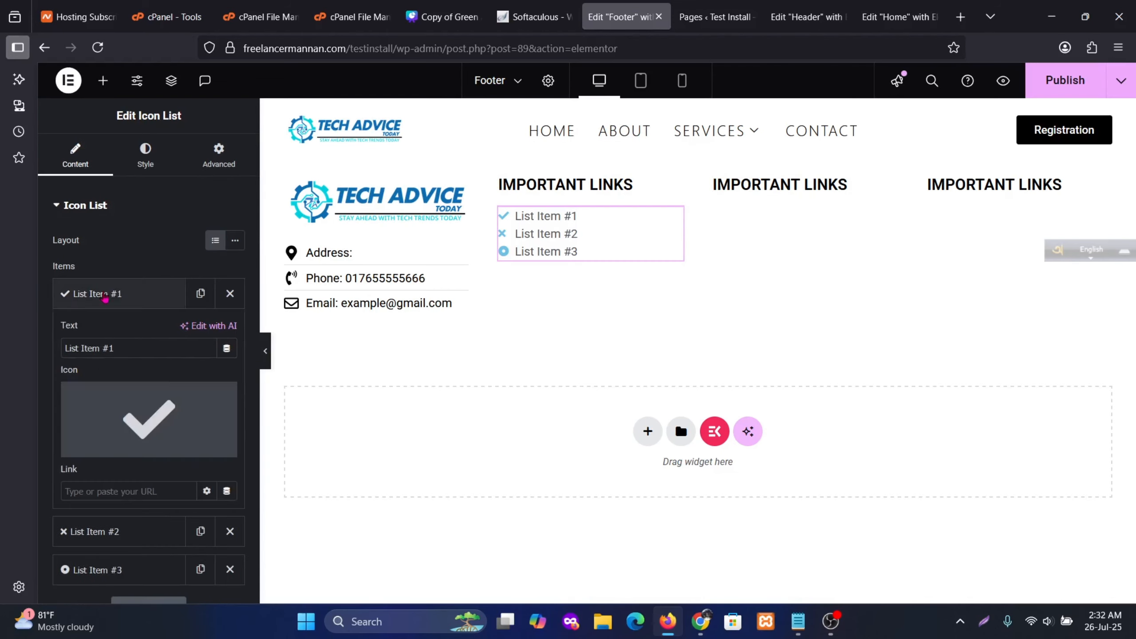
drag(115, 349, 3, 338)
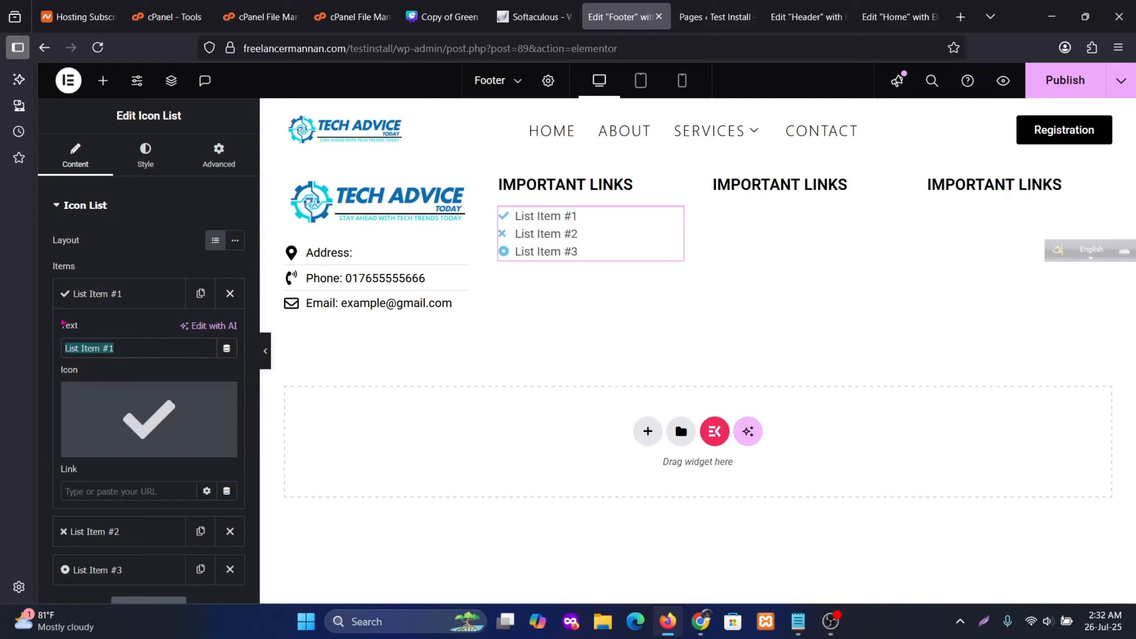
text(Privacy Policy)
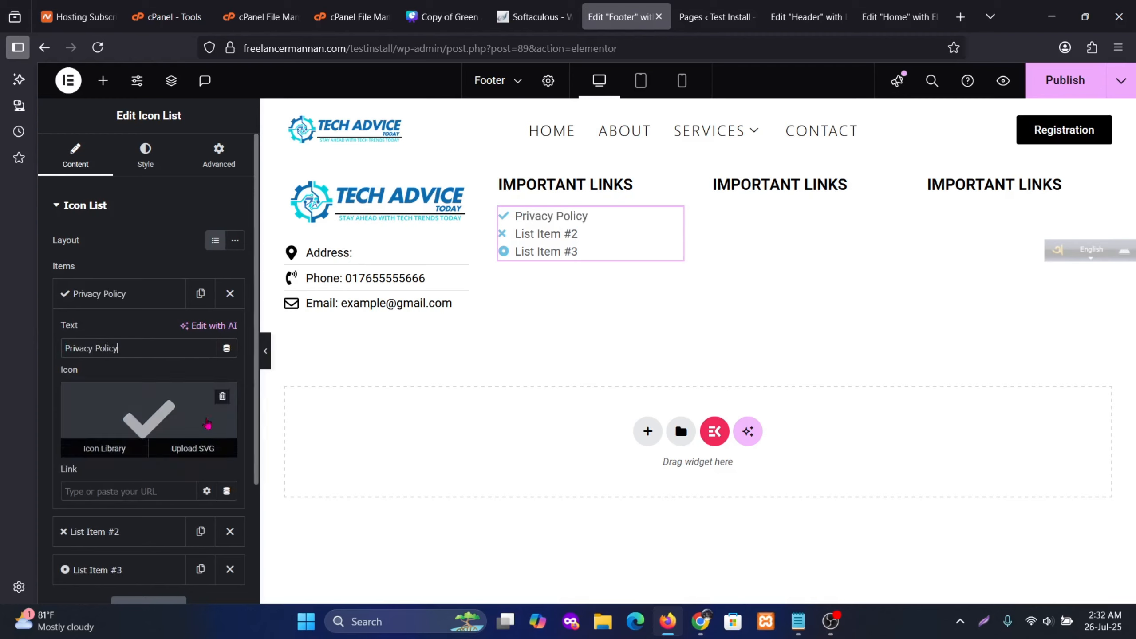
click(220, 400)
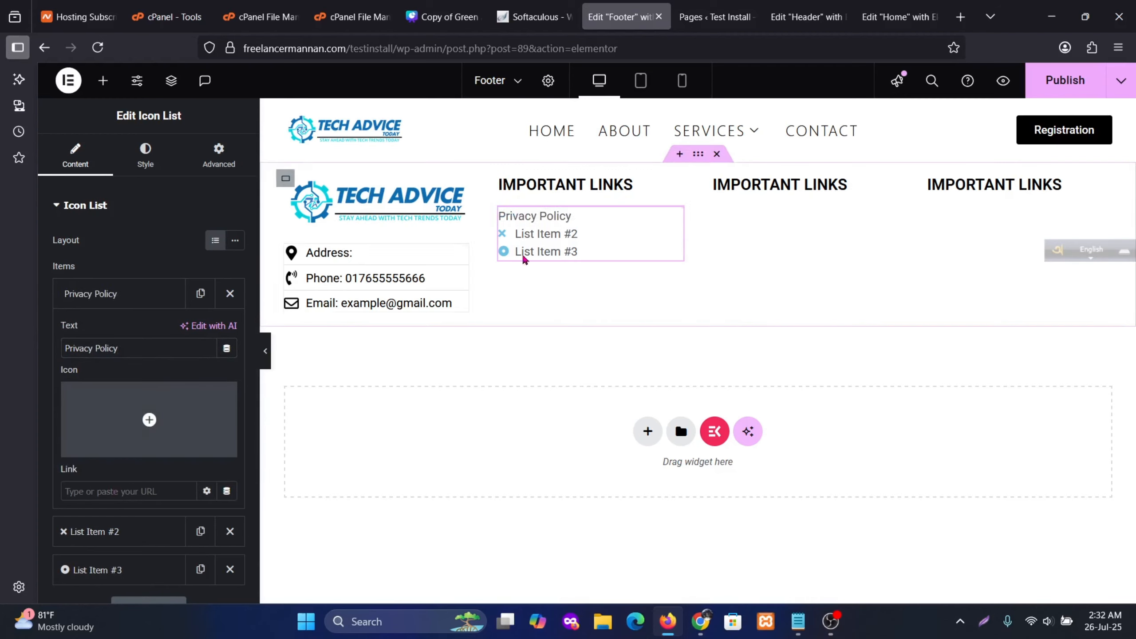
click(165, 294)
Delete the placeholder items and duplicate Privacy Policy into four list items
click(228, 369)
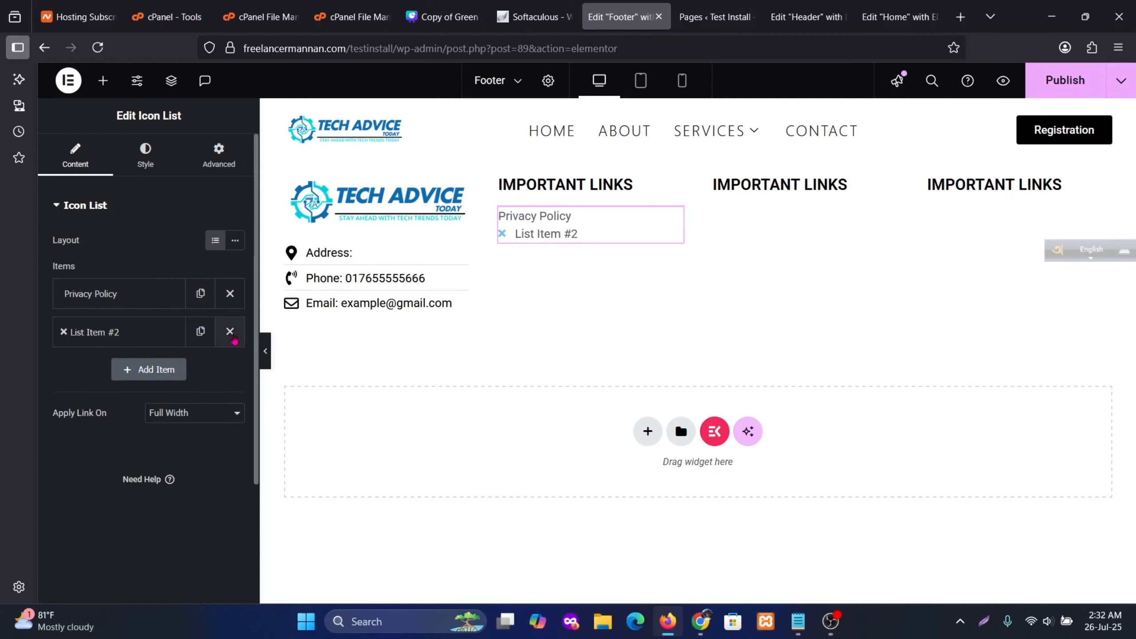
click(229, 332)
click(201, 304)
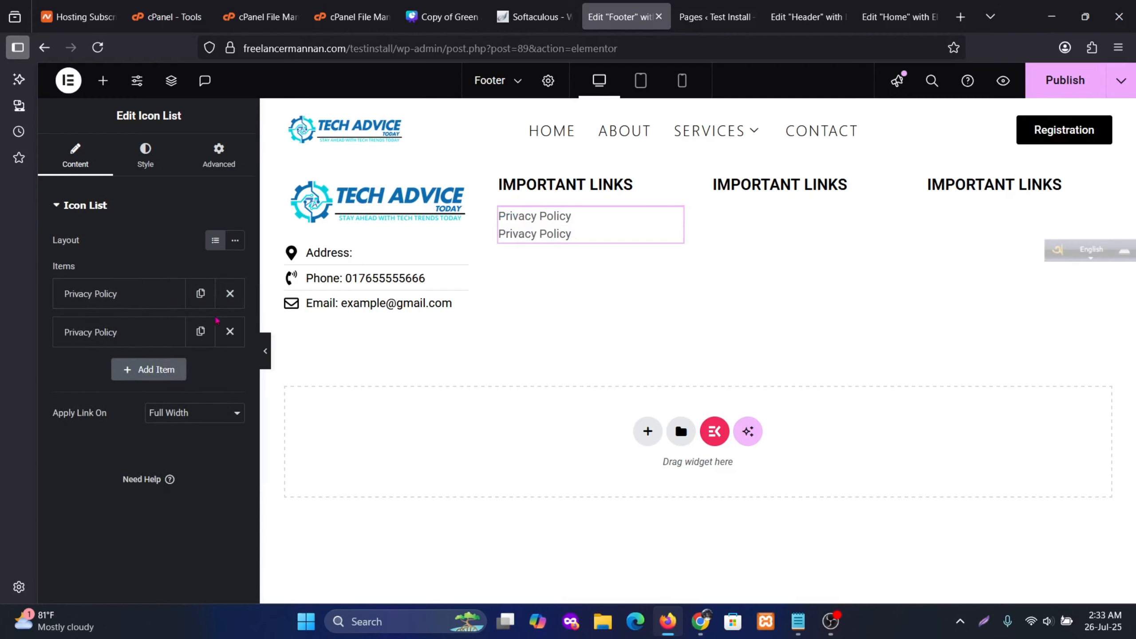
click(200, 332)
click(200, 370)
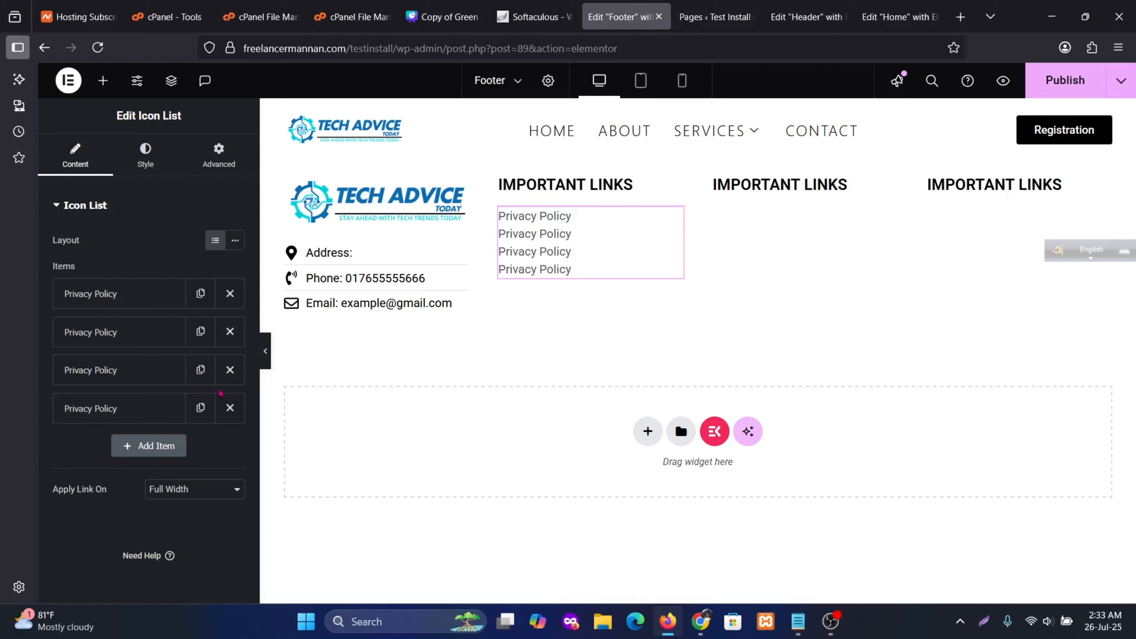
Rename items two to four to Terms and Conditions, About Us and Contact
click(121, 333)
drag(118, 387, 4, 382)
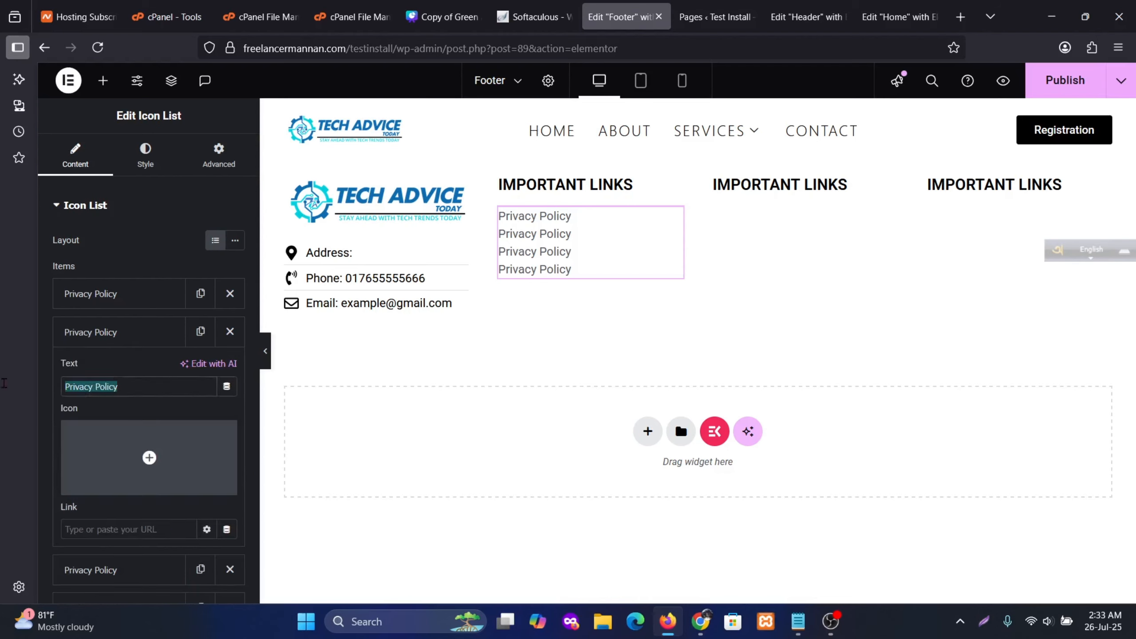
text(Ter)
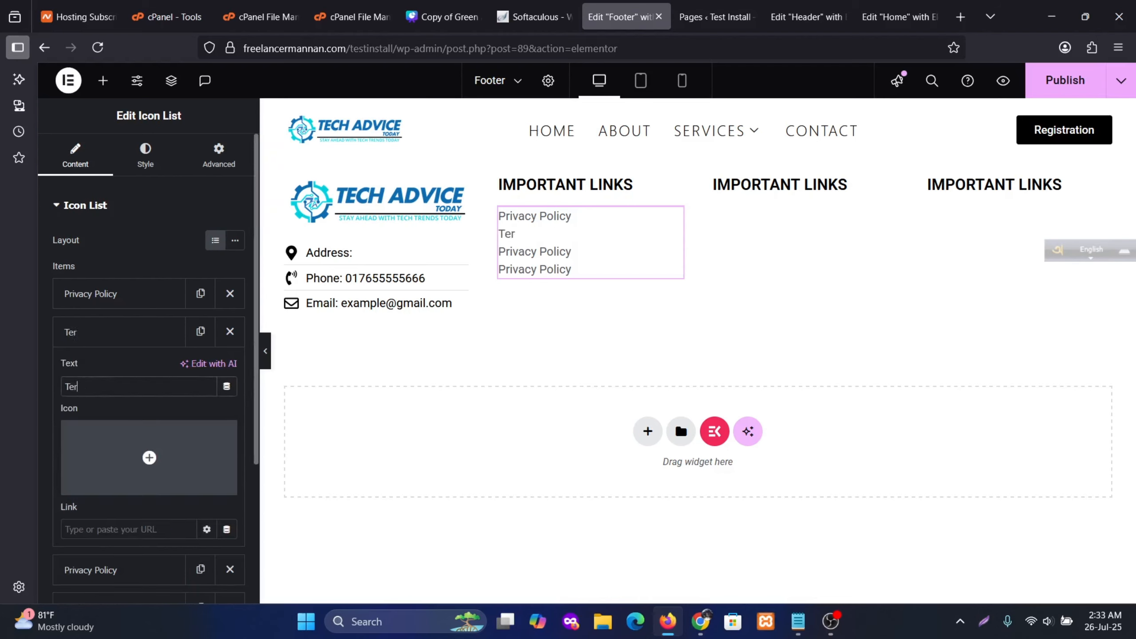
text(ms and Conditions)
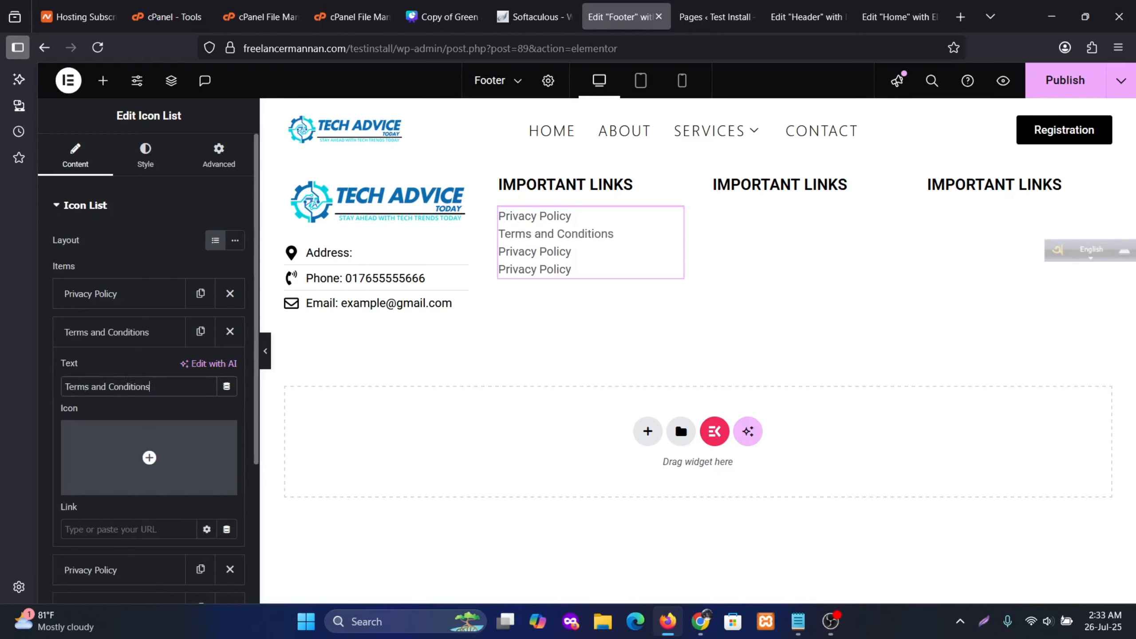
click(126, 339)
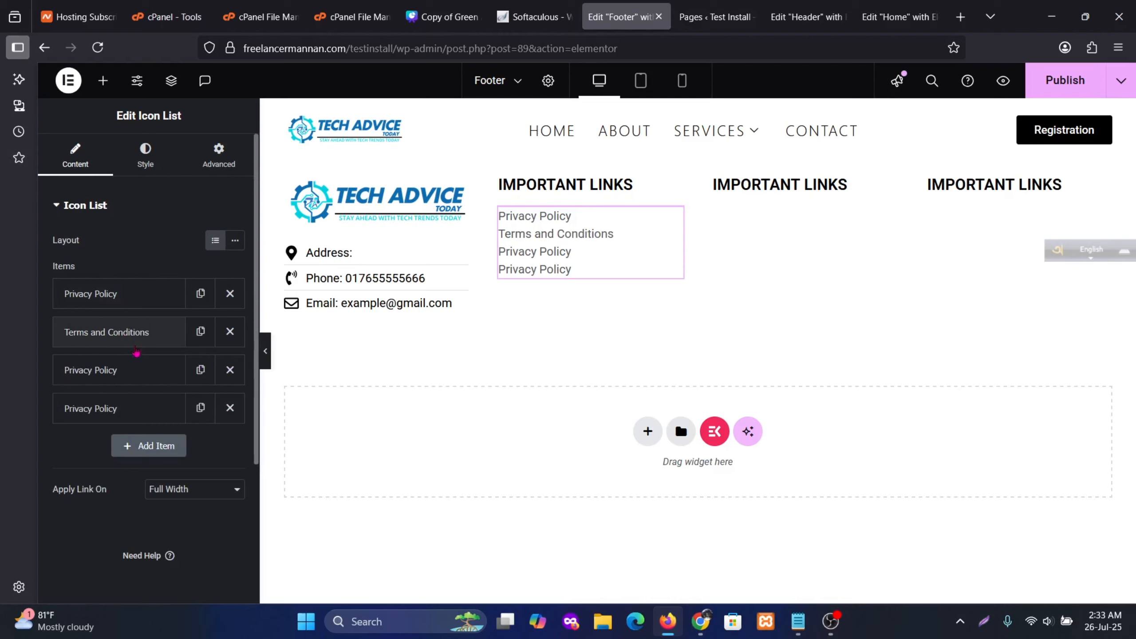
click(120, 374)
drag(136, 426, 25, 430)
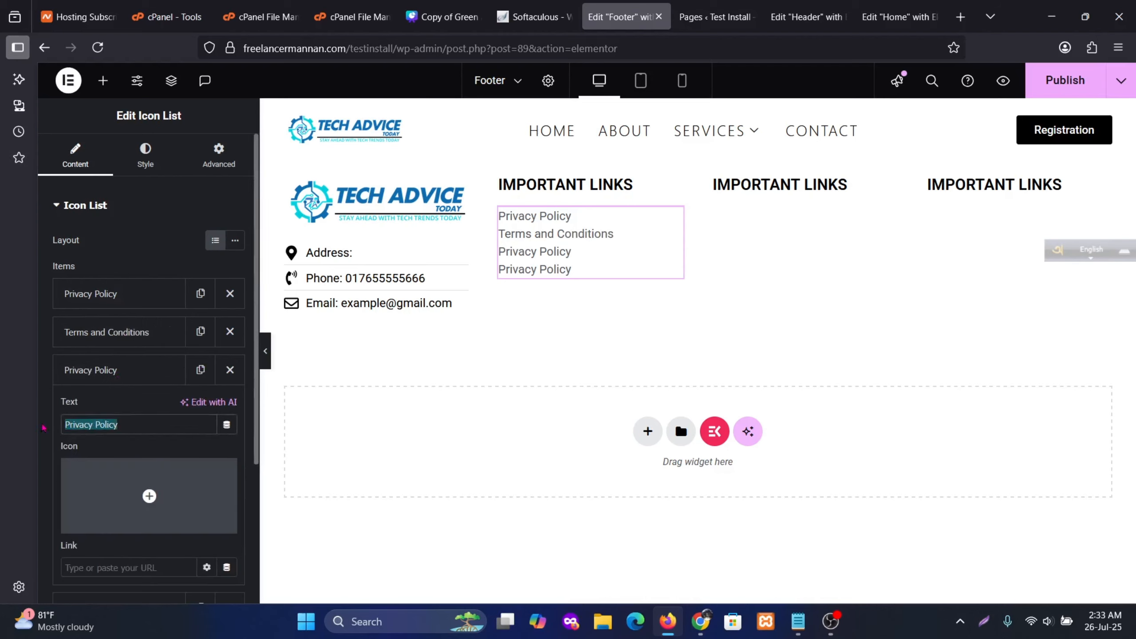
text(About Us)
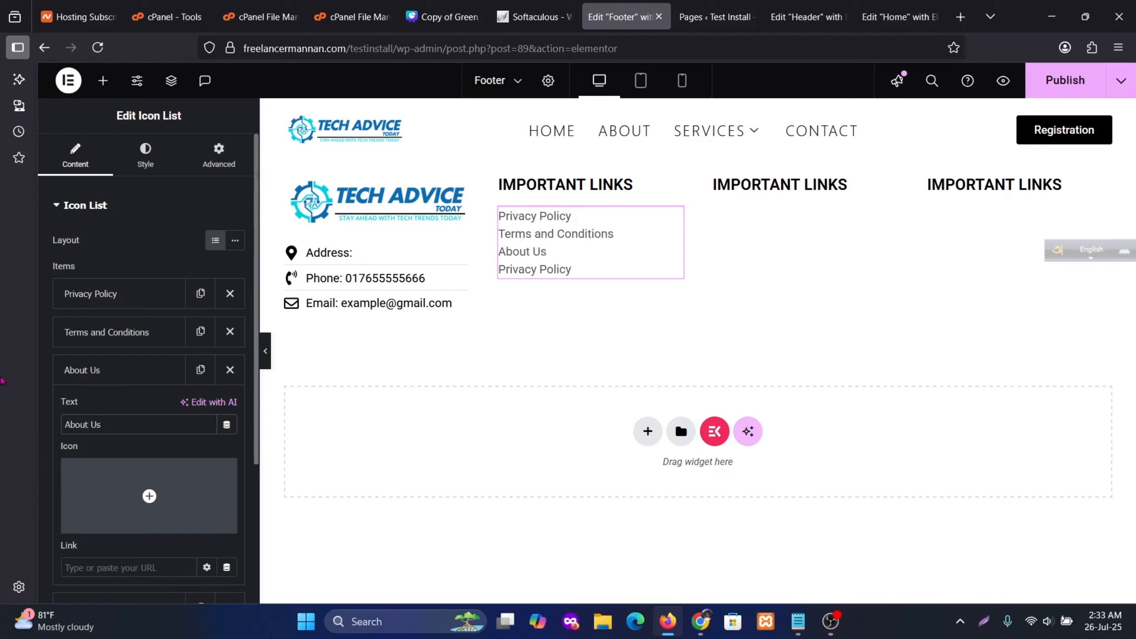
click(107, 370)
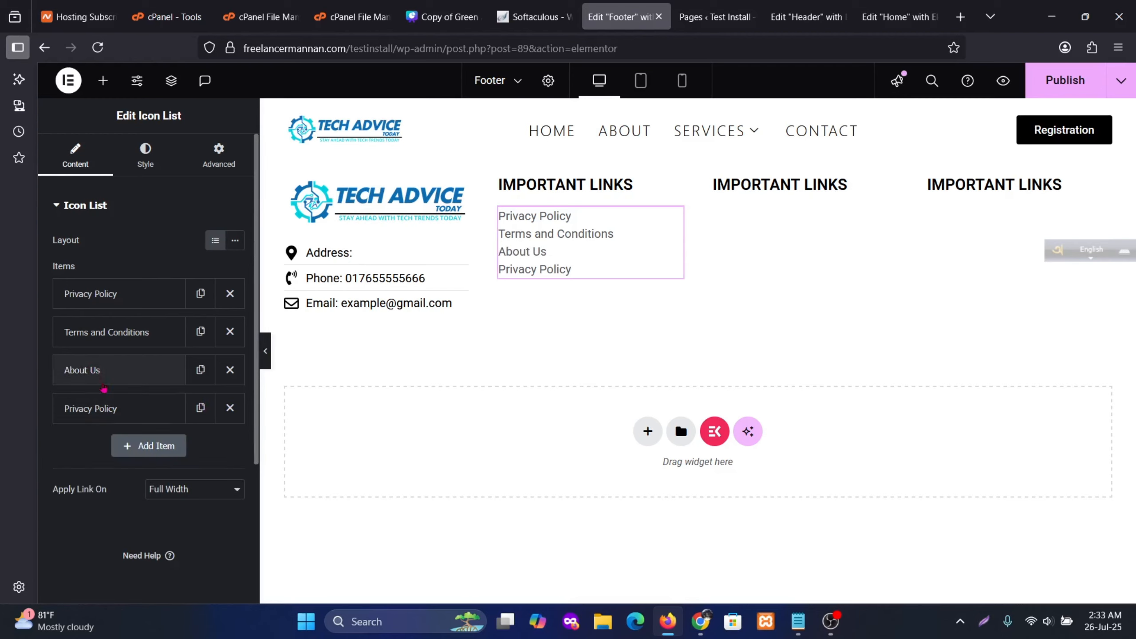
click(127, 408)
drag(134, 464, 51, 452)
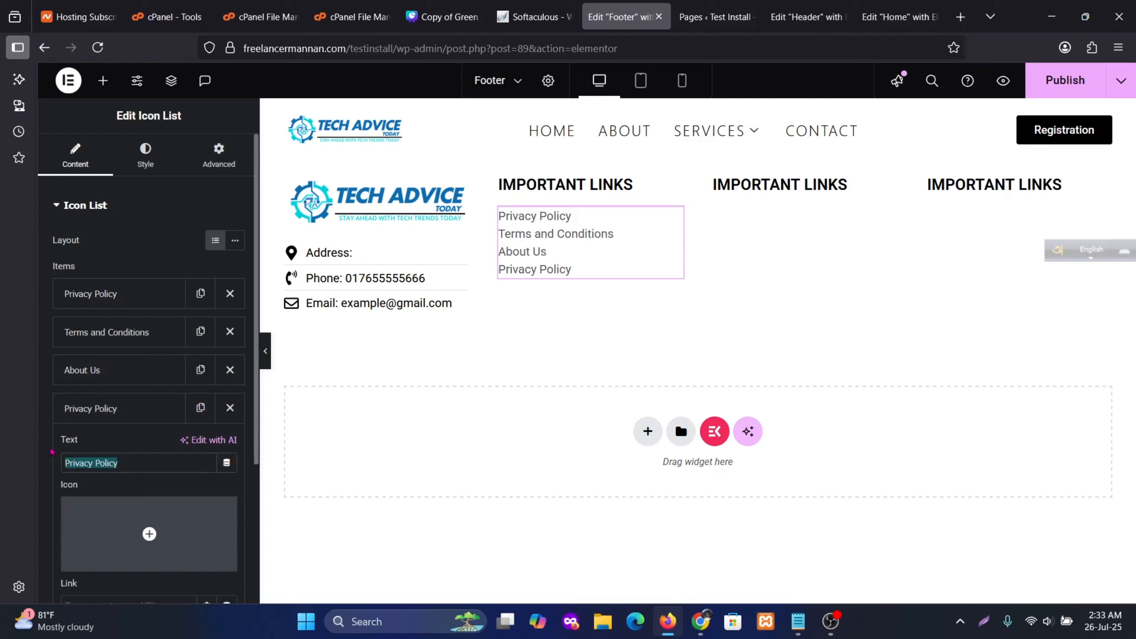
text(Contact)
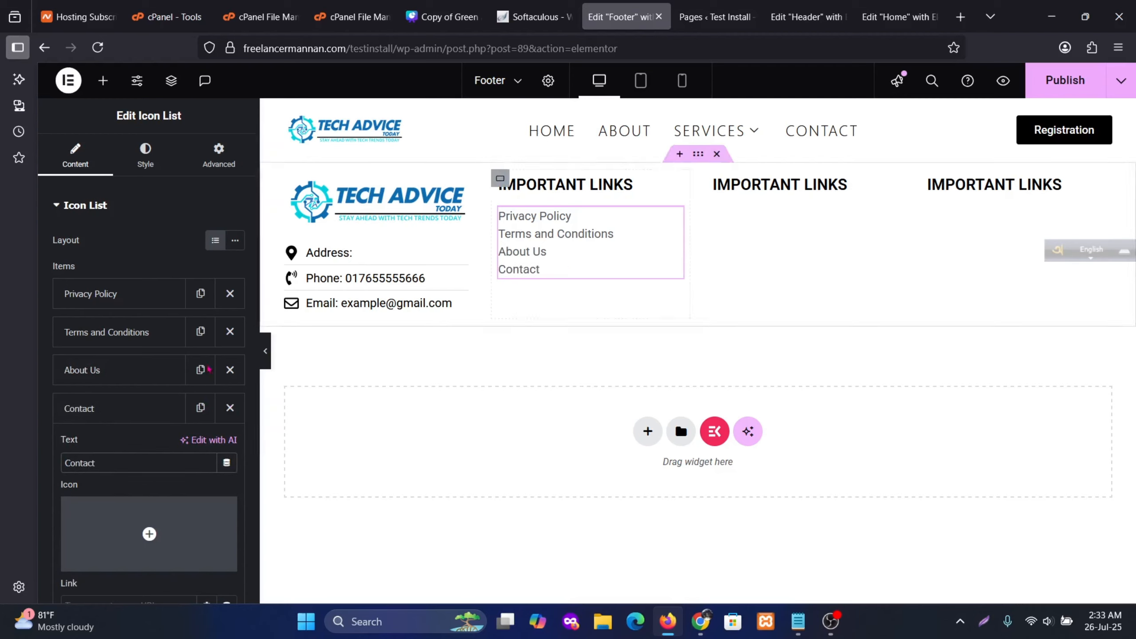
click(125, 411)
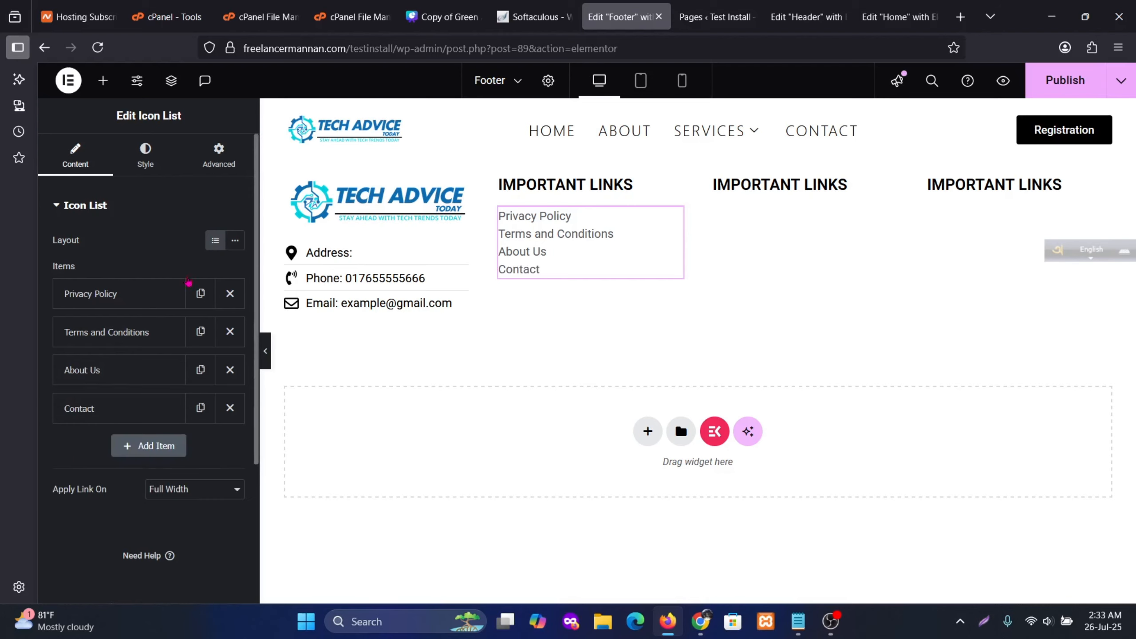
Set the icon list's space between items to 10 px
click(146, 156)
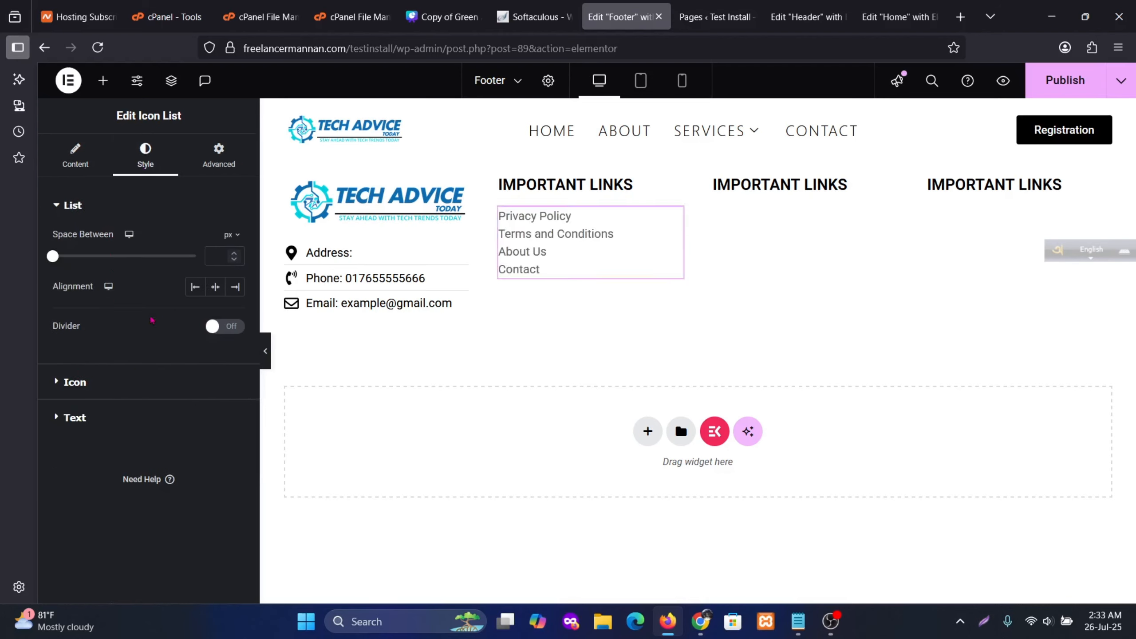
drag(60, 262, 80, 261)
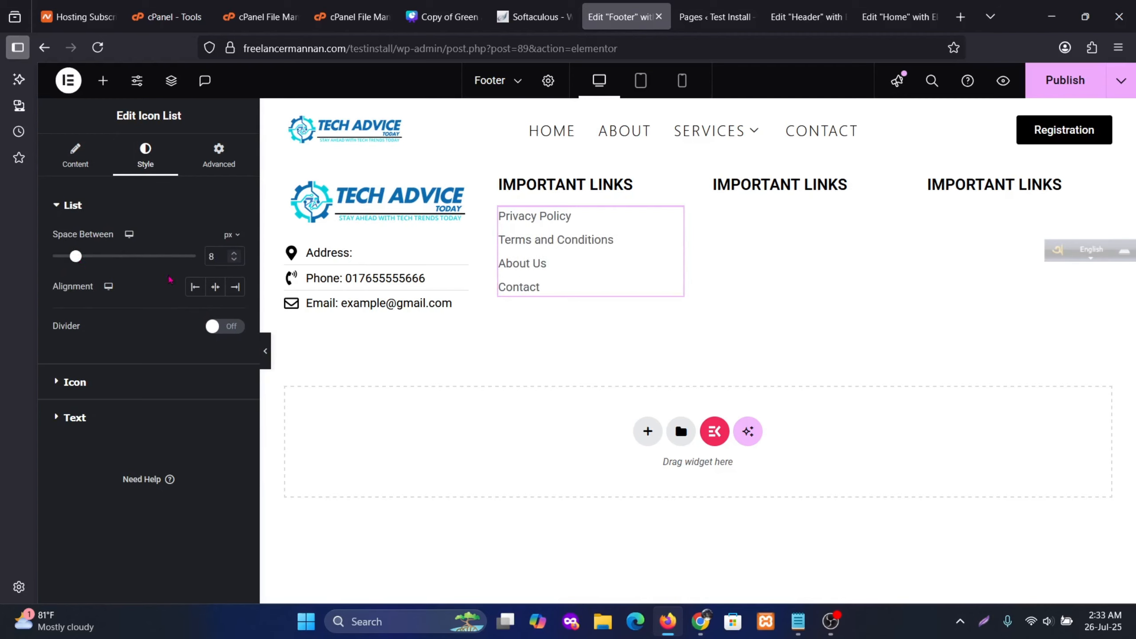
click(234, 253)
click(234, 254)
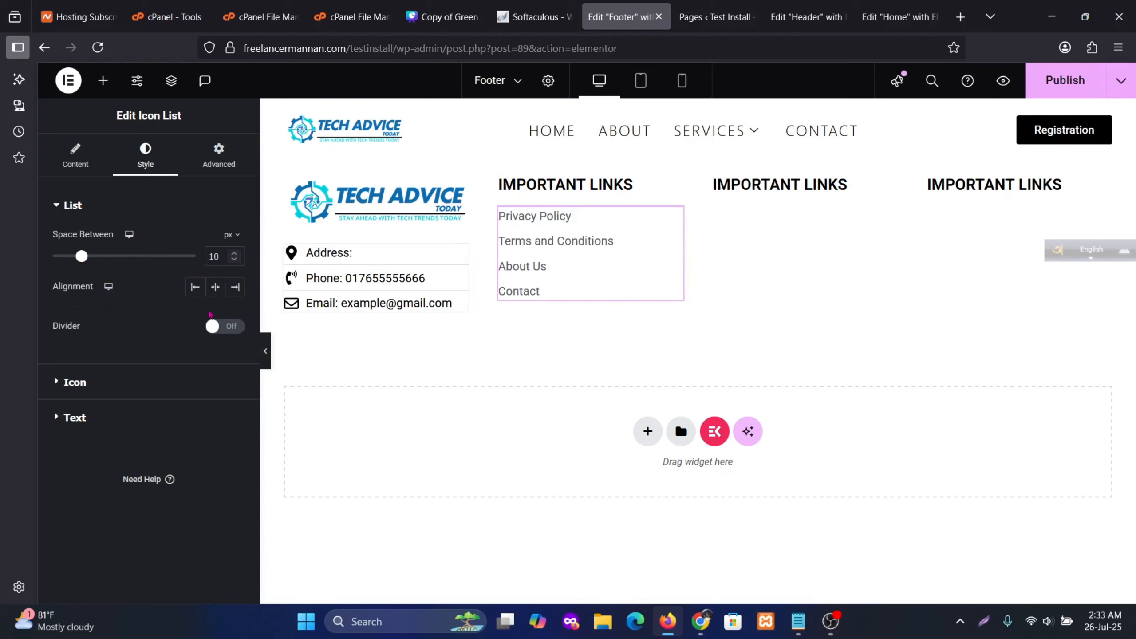
Back in the list content, expand the Privacy Policy and Terms and Conditions items
click(88, 162)
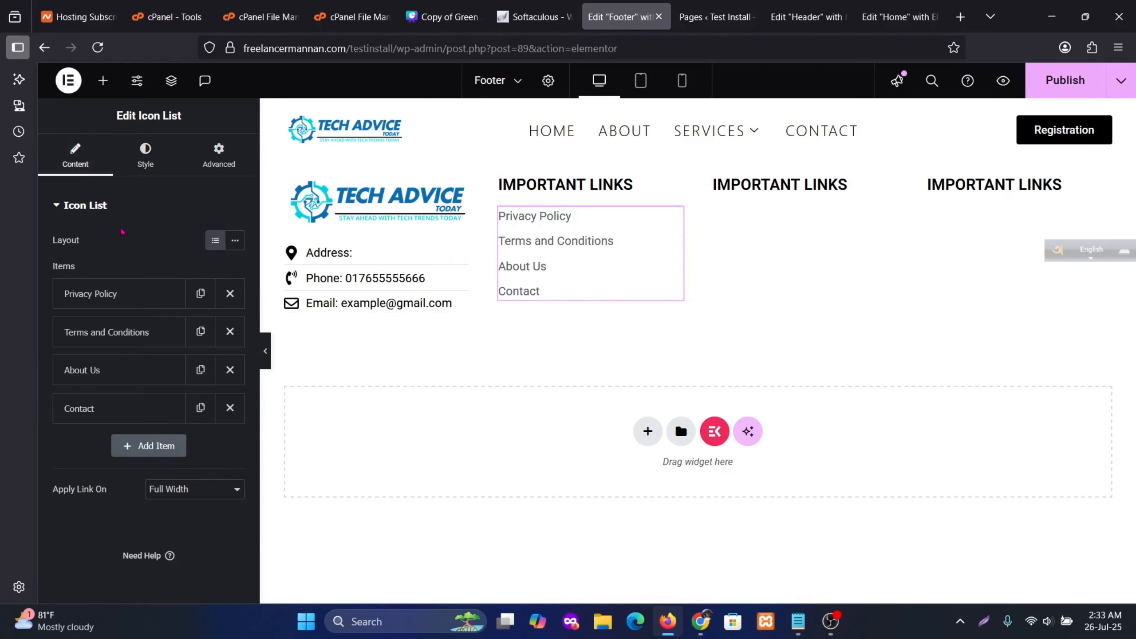
click(117, 297)
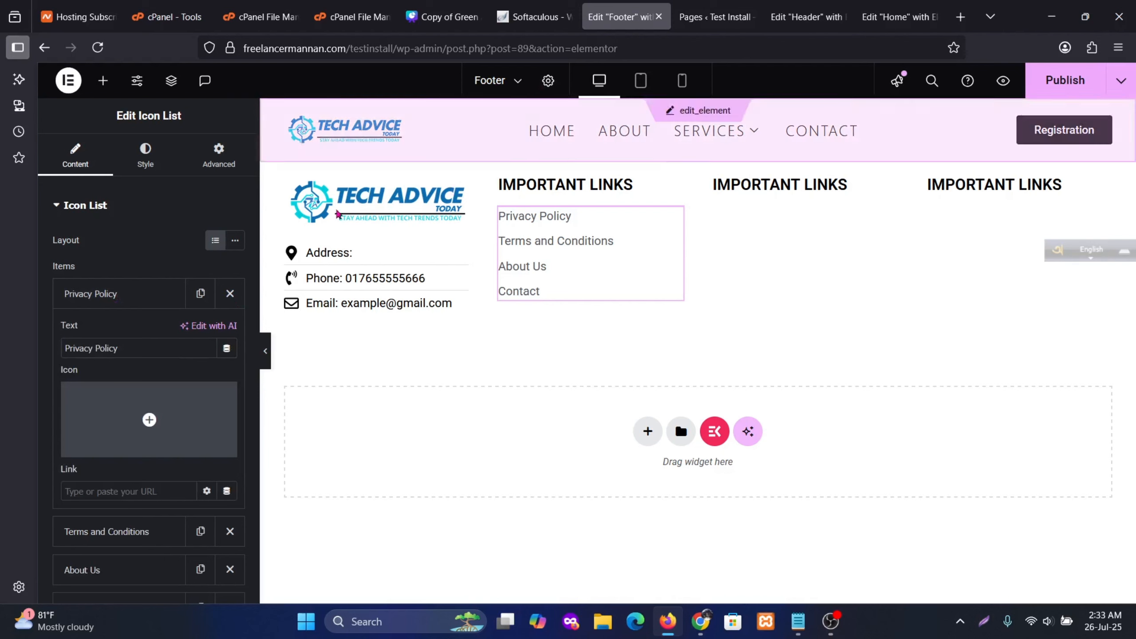
scroll(128, 483, down, 3)
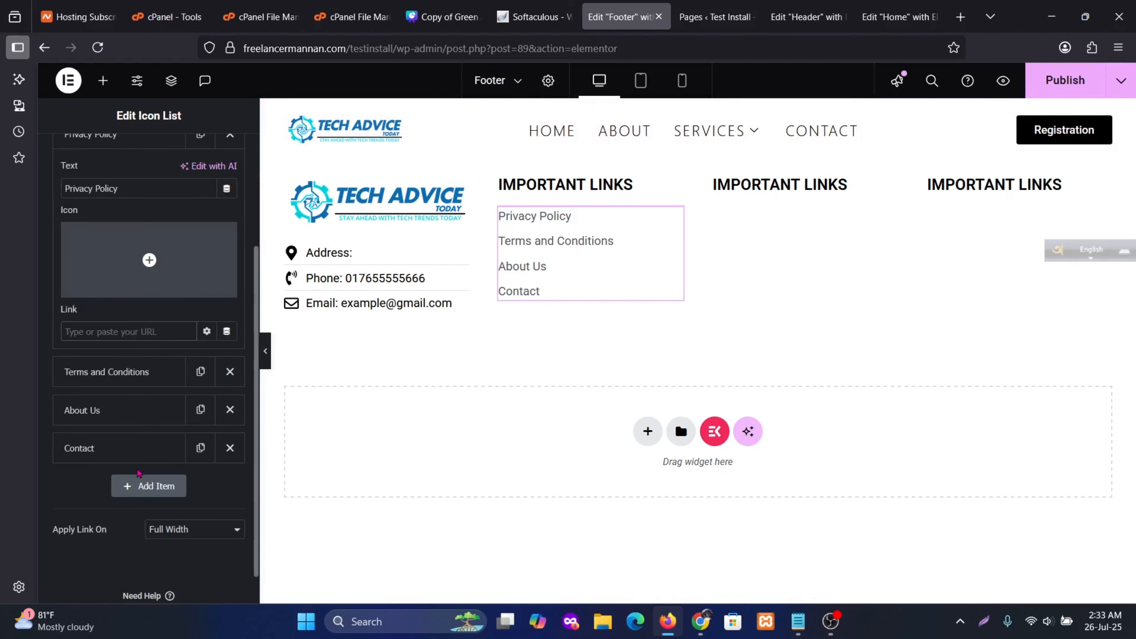
click(103, 371)
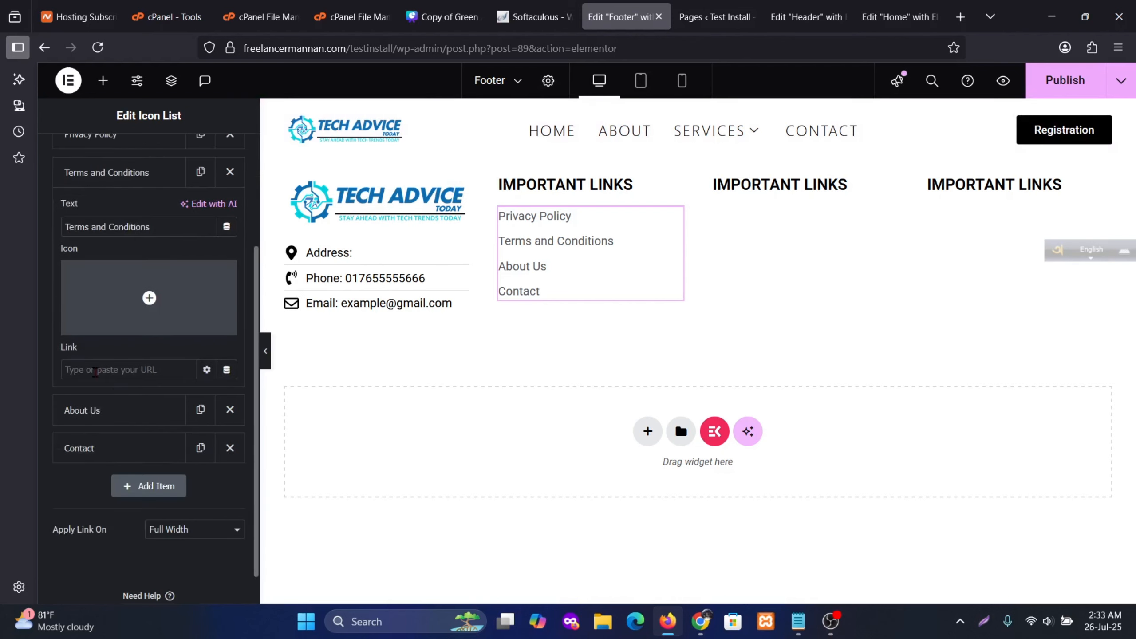
Enter # as the Privacy Policy item's link URL
scroll(128, 404, up, 3)
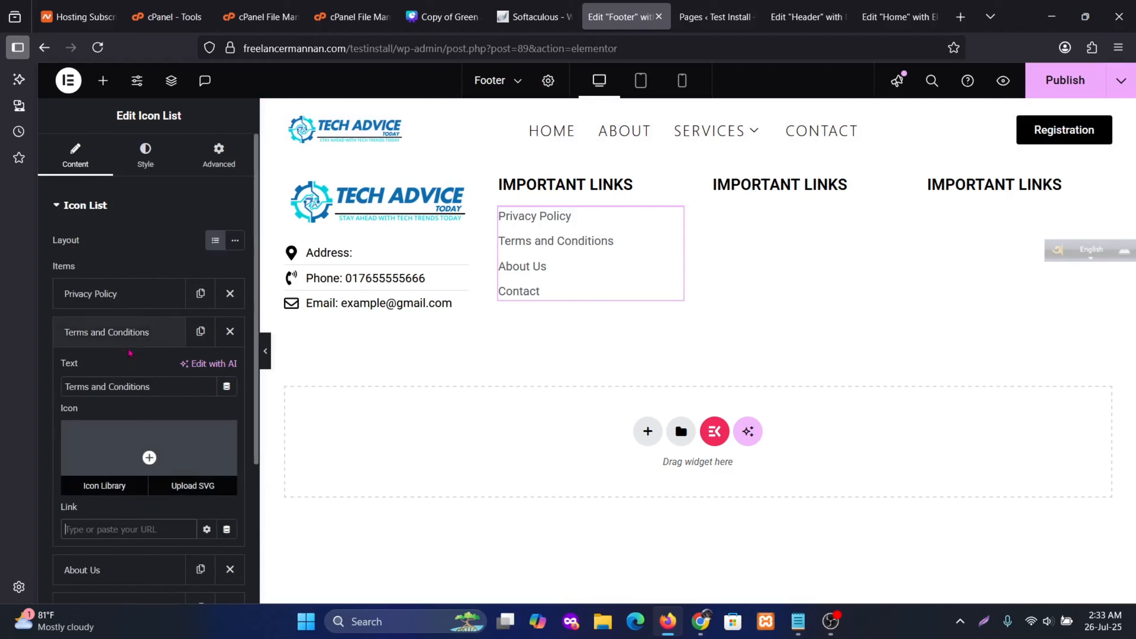
click(85, 519)
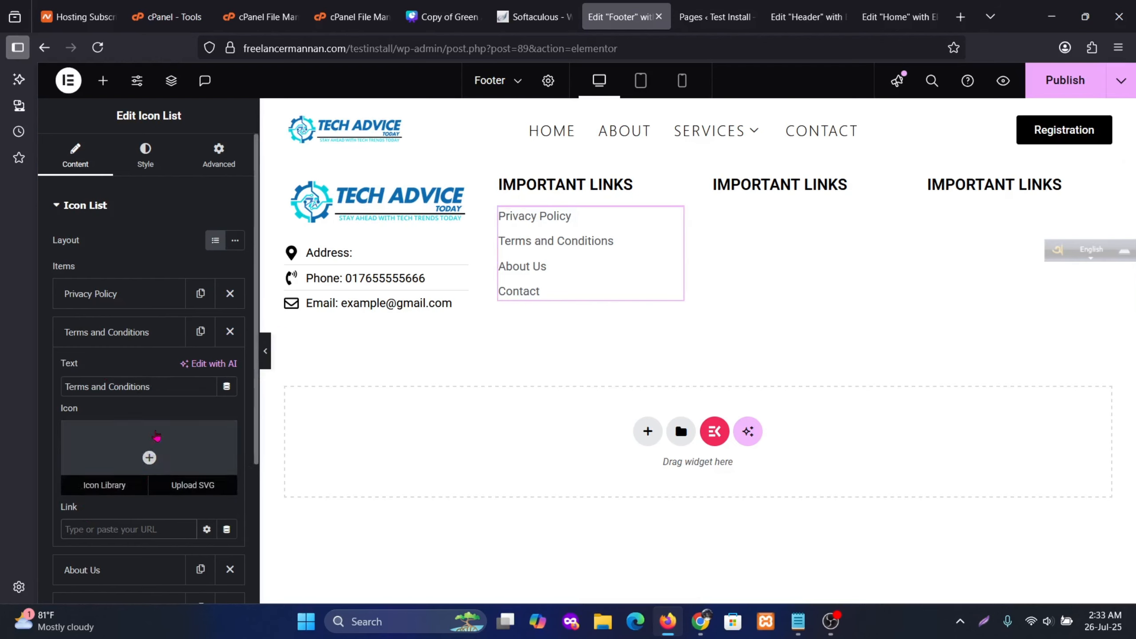
click(106, 294)
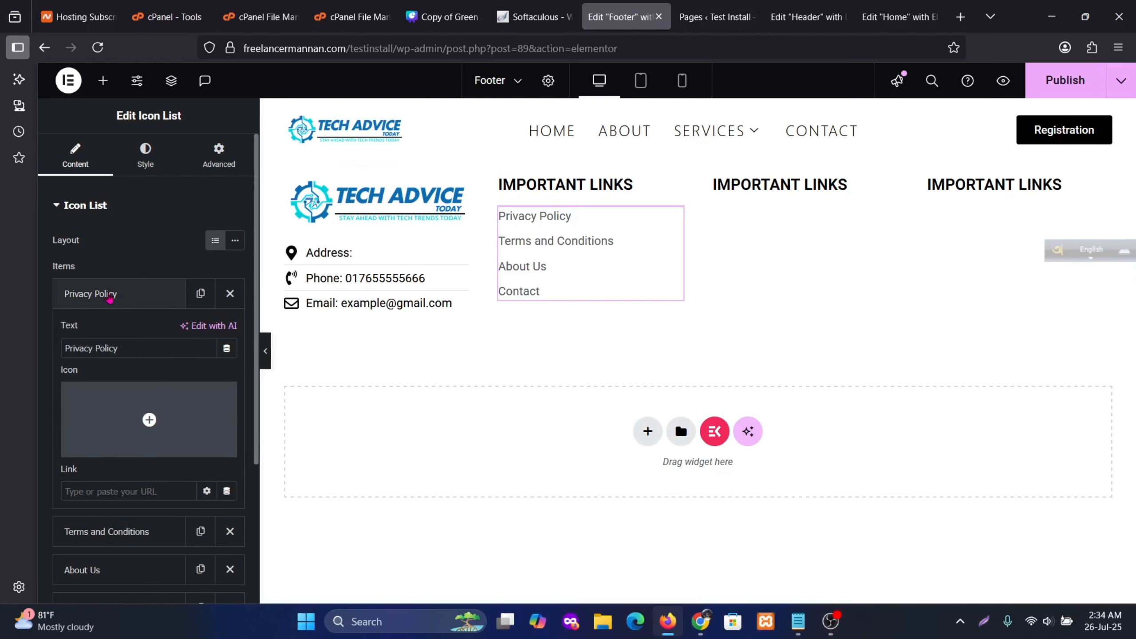
click(79, 490)
text(#)
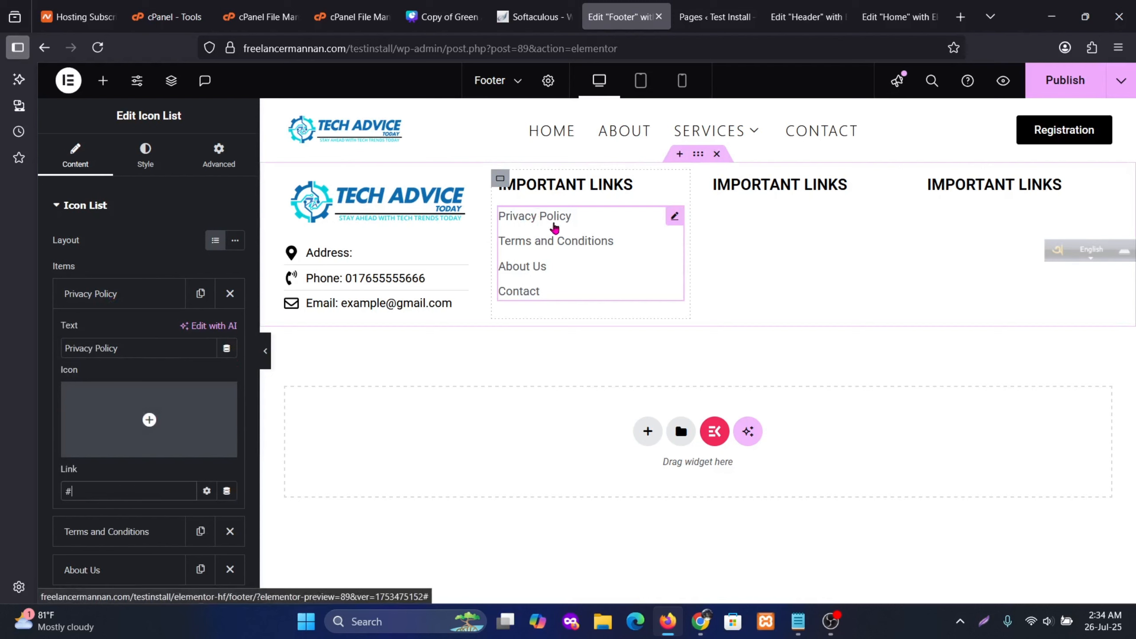
scroll(180, 468, down, 3)
scroll(184, 469, up, 3)
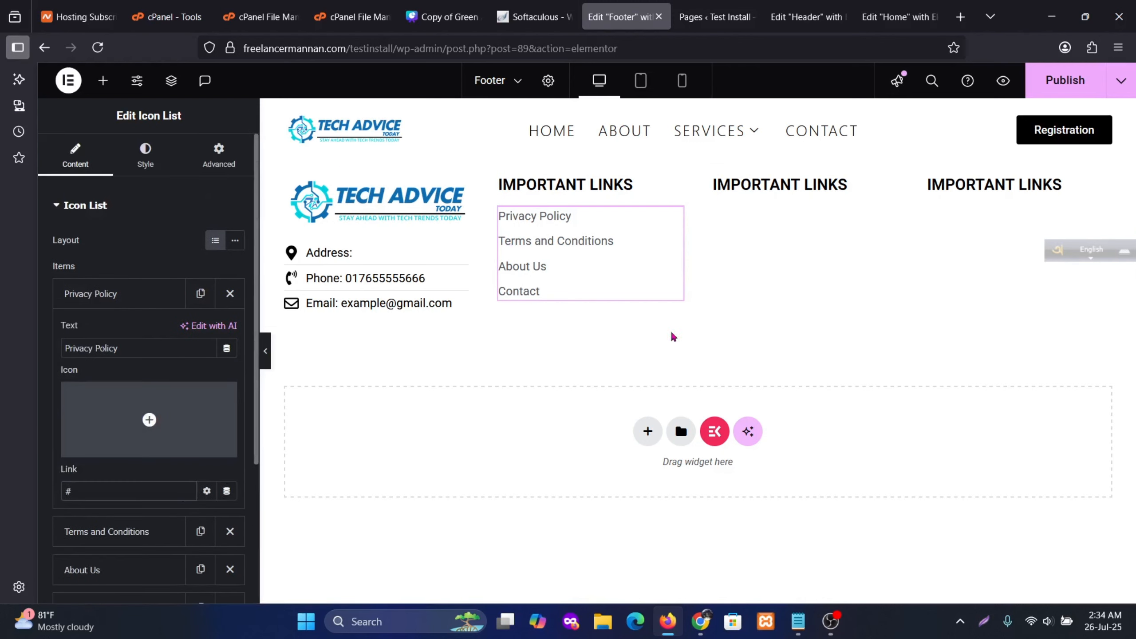
Duplicate the Icon List twice, dropping copies under the second and third Important Links headings
right_click(680, 223)
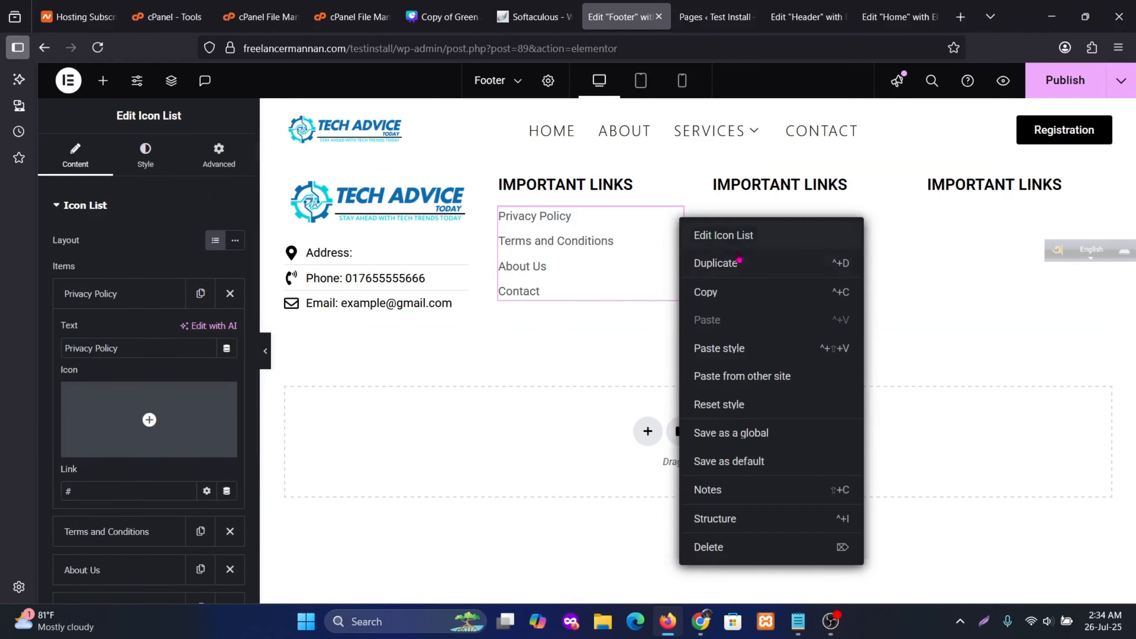
click(686, 268)
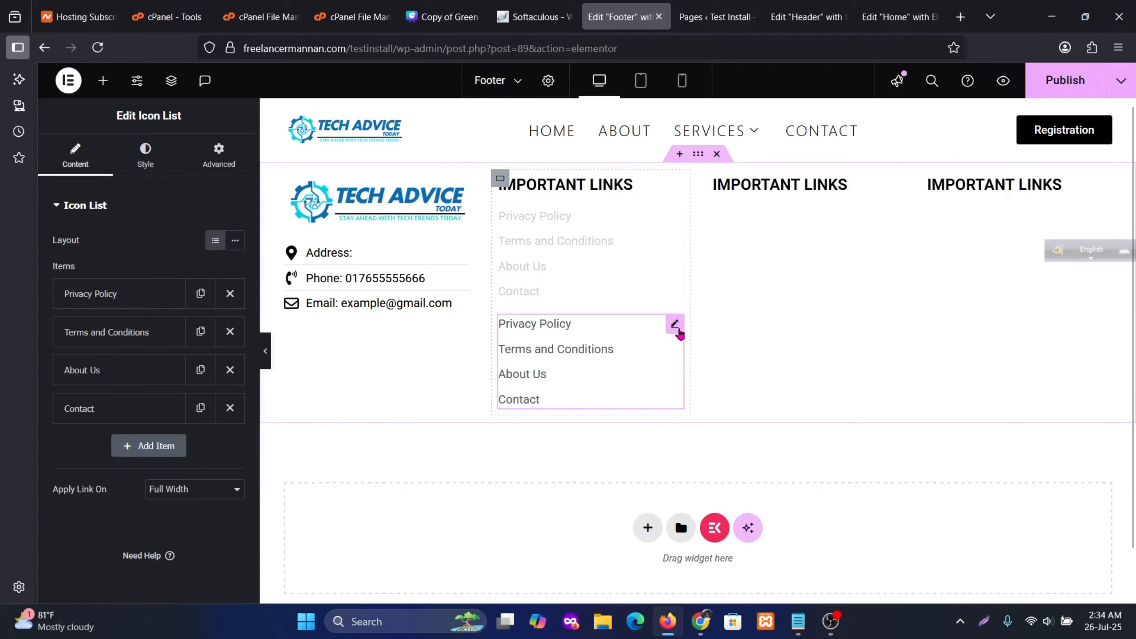
drag(675, 323, 800, 255)
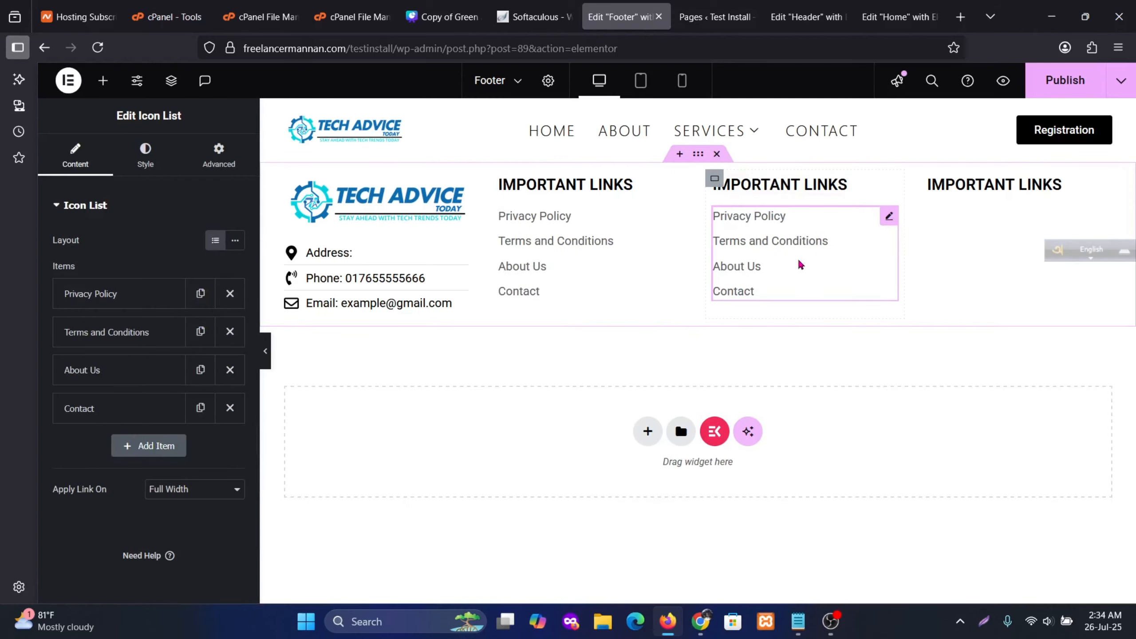
right_click(883, 228)
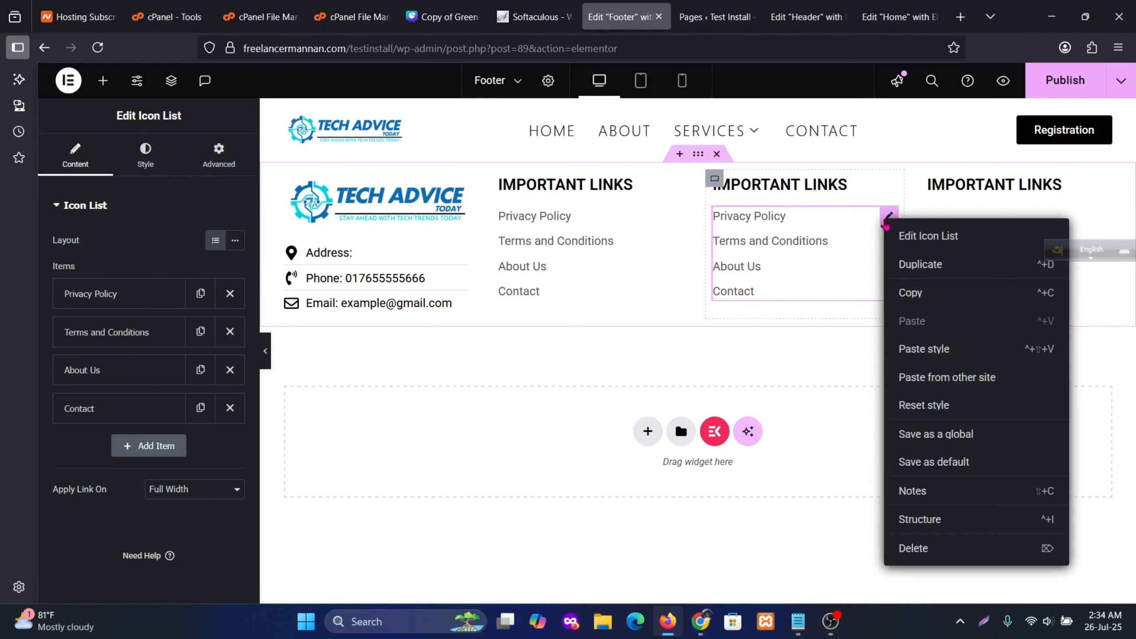
click(929, 264)
drag(890, 324, 994, 209)
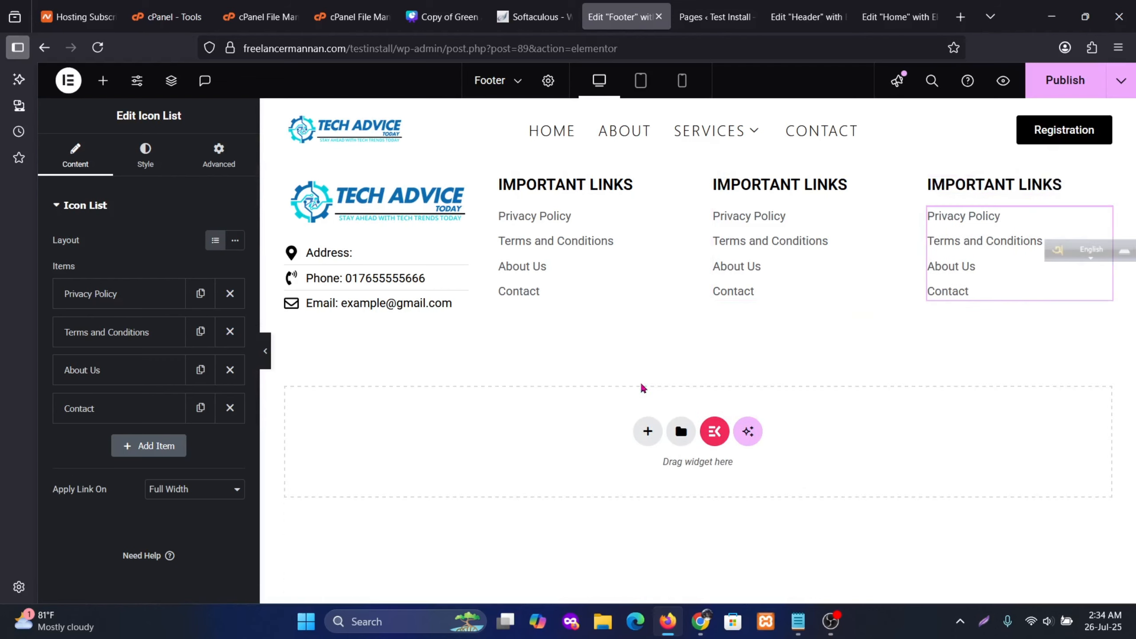
Add a single-container flexbox section below the columns, nesting a container with a Text Editor widget
click(648, 431)
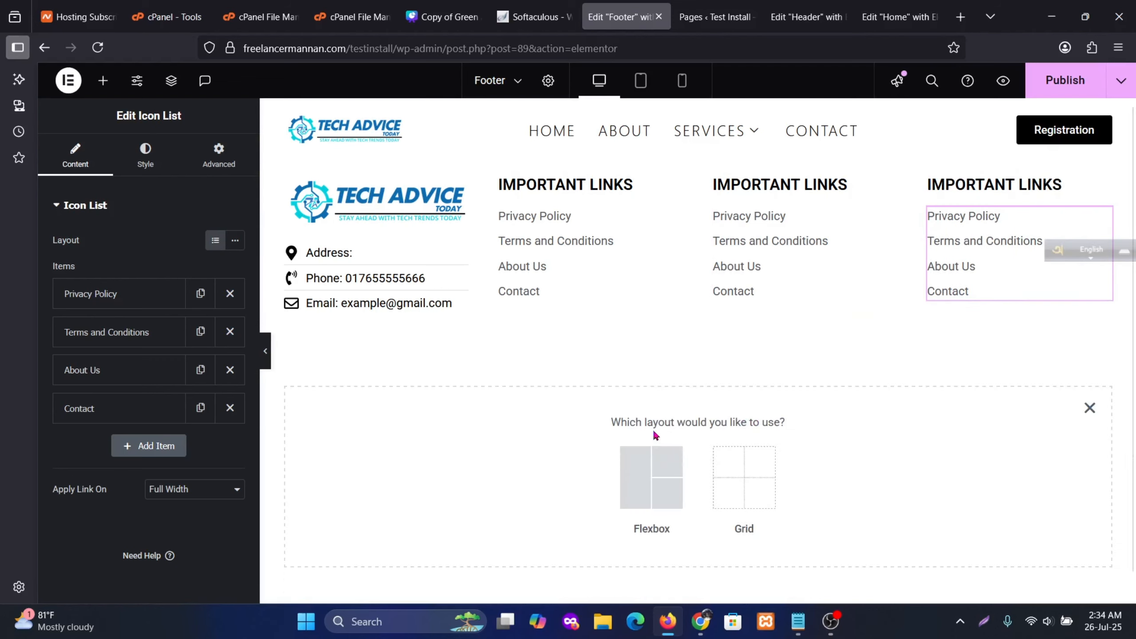
click(663, 501)
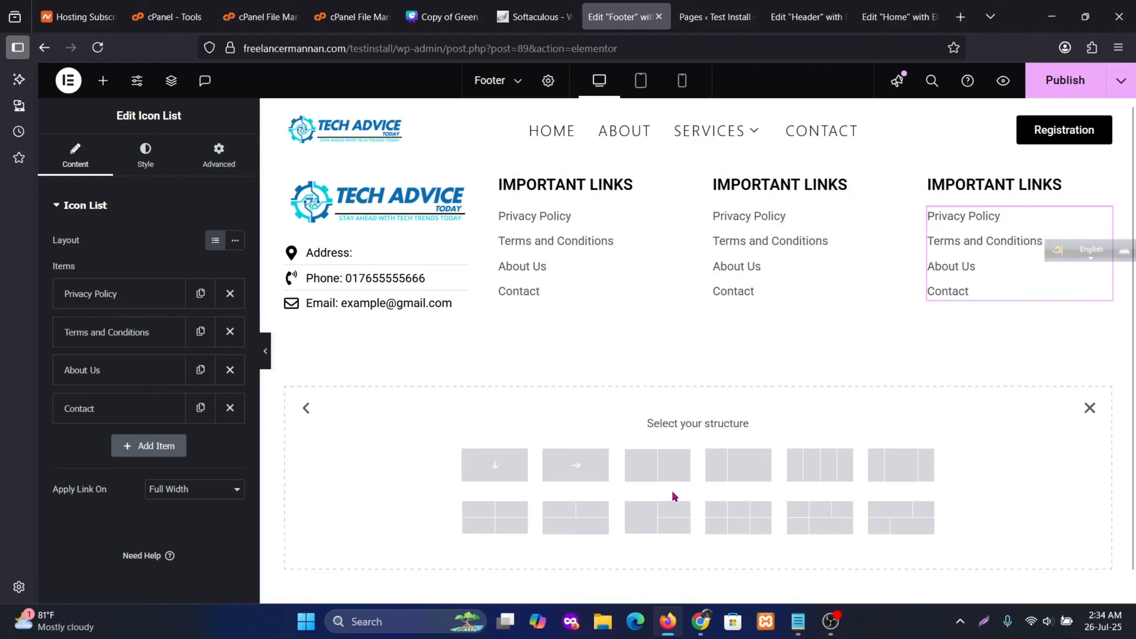
click(642, 477)
click(697, 375)
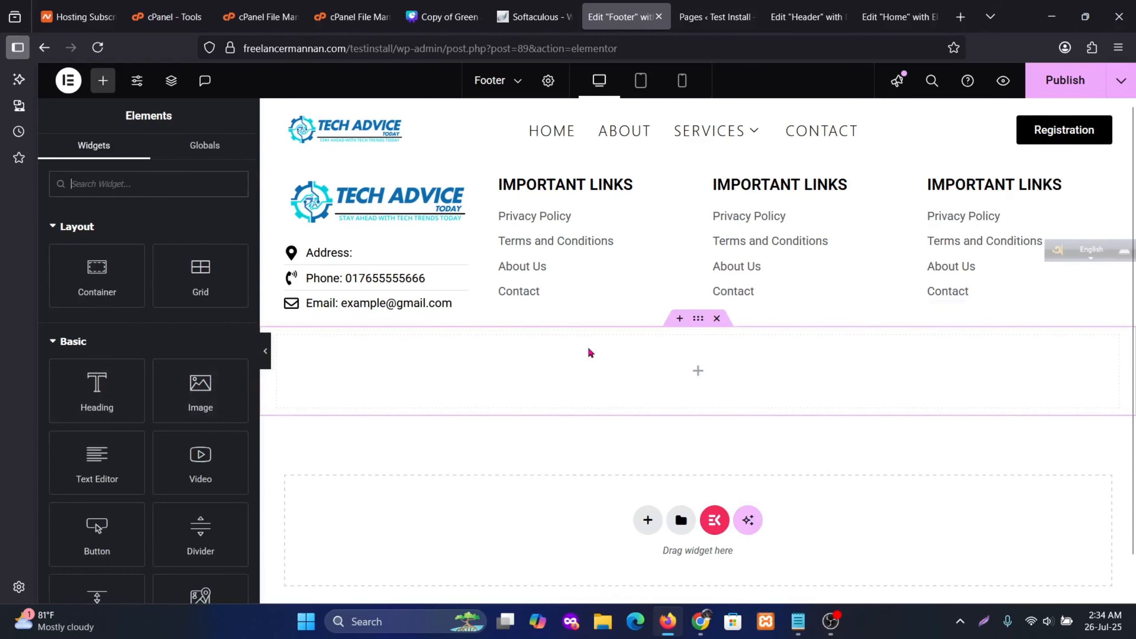
drag(97, 269, 689, 372)
click(698, 378)
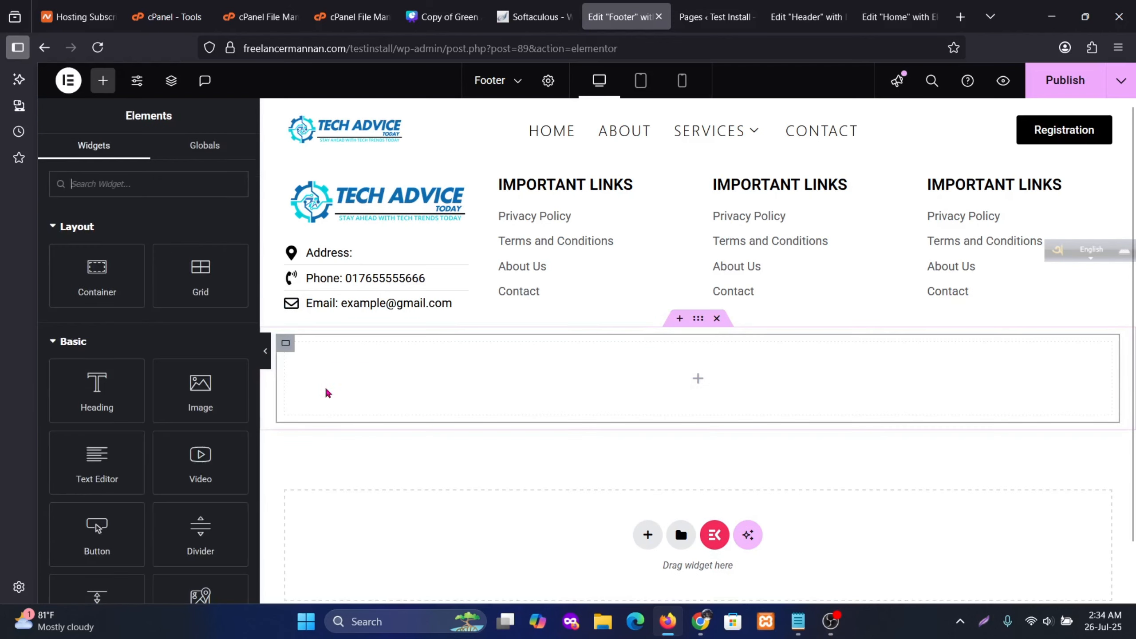
drag(97, 461, 708, 394)
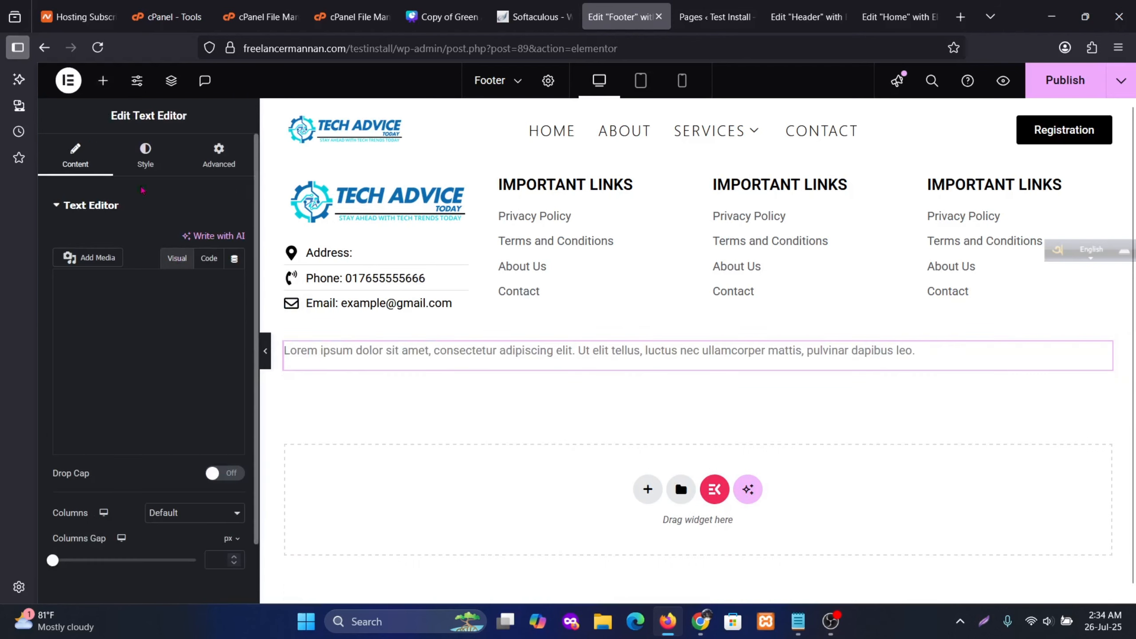
Centre-align the text block
click(145, 154)
click(195, 242)
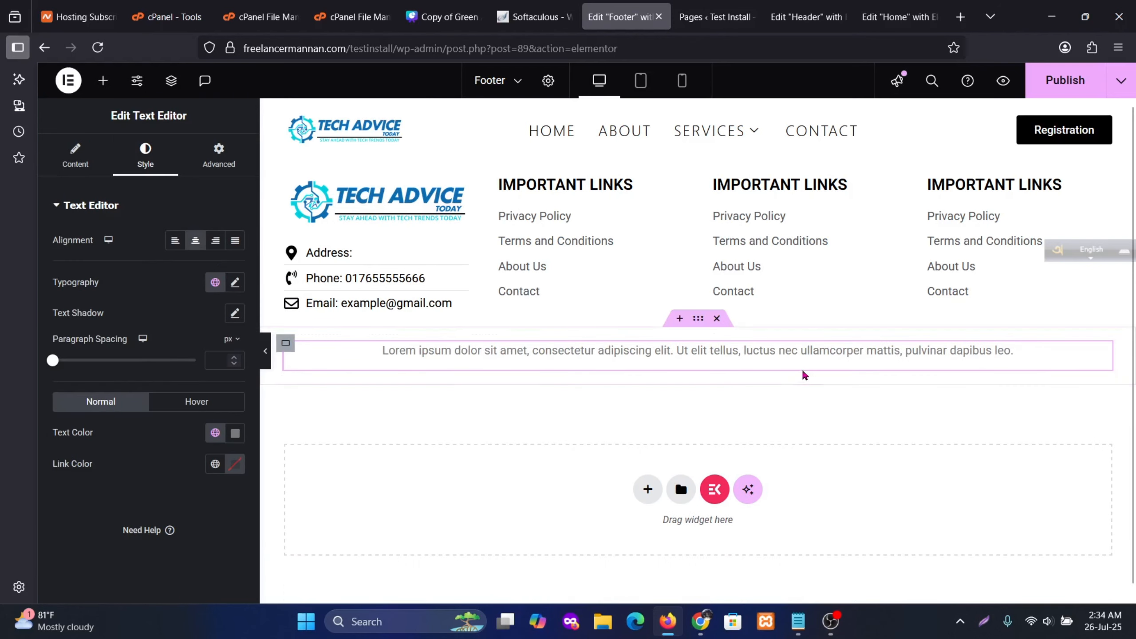
click(75, 154)
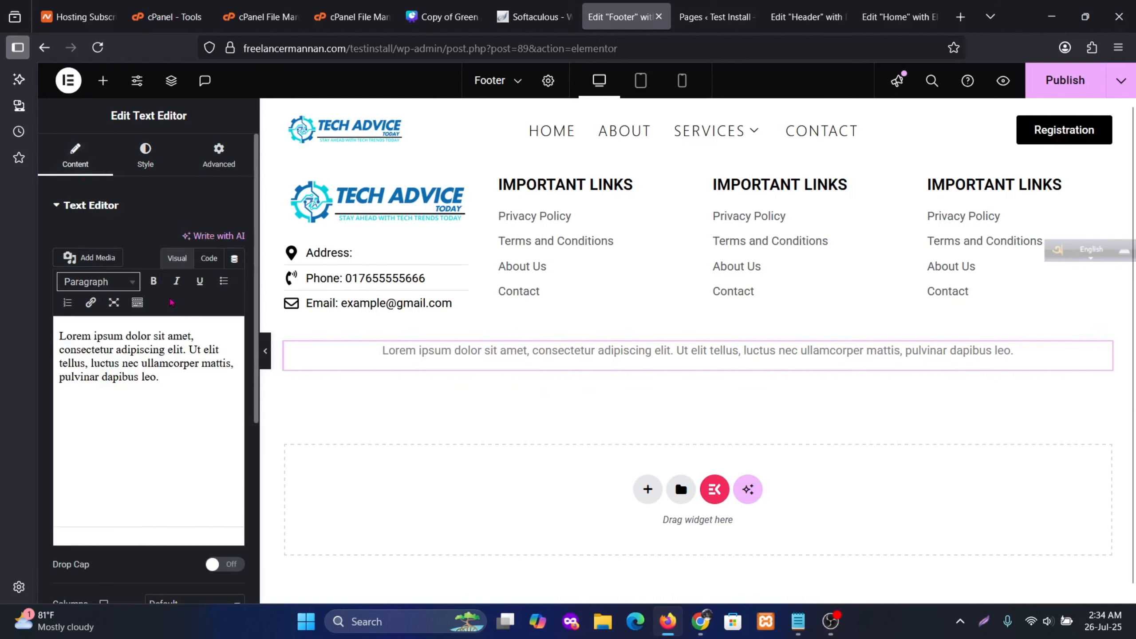
Replace the text with '©Copyrighted by Test Install' via &copy in code view, and publish the footer
click(211, 258)
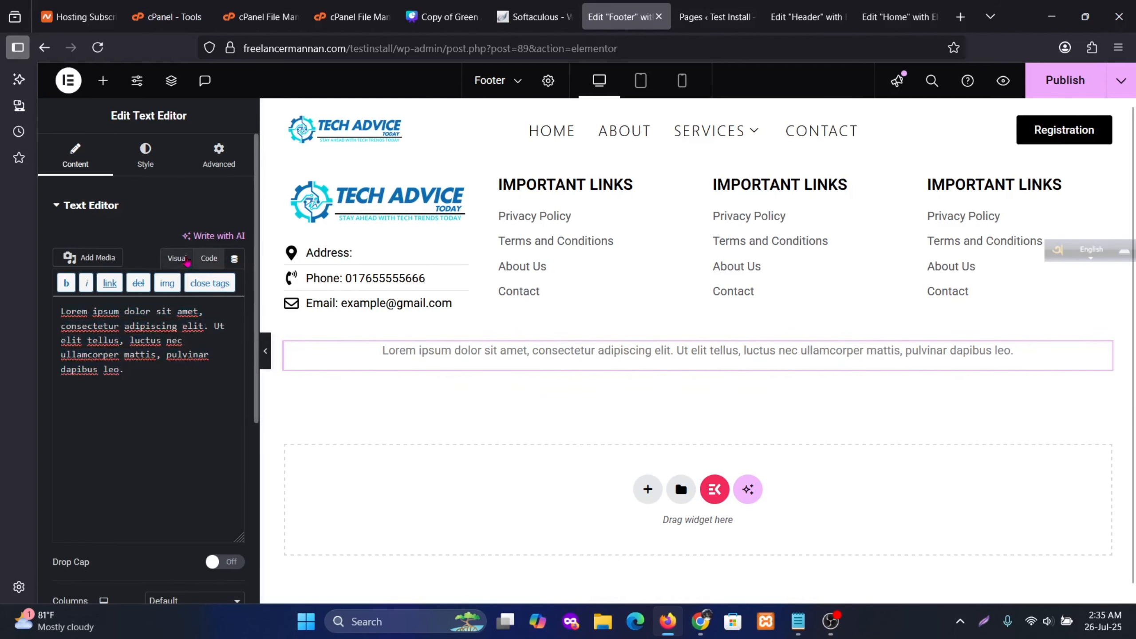
click(177, 258)
click(209, 258)
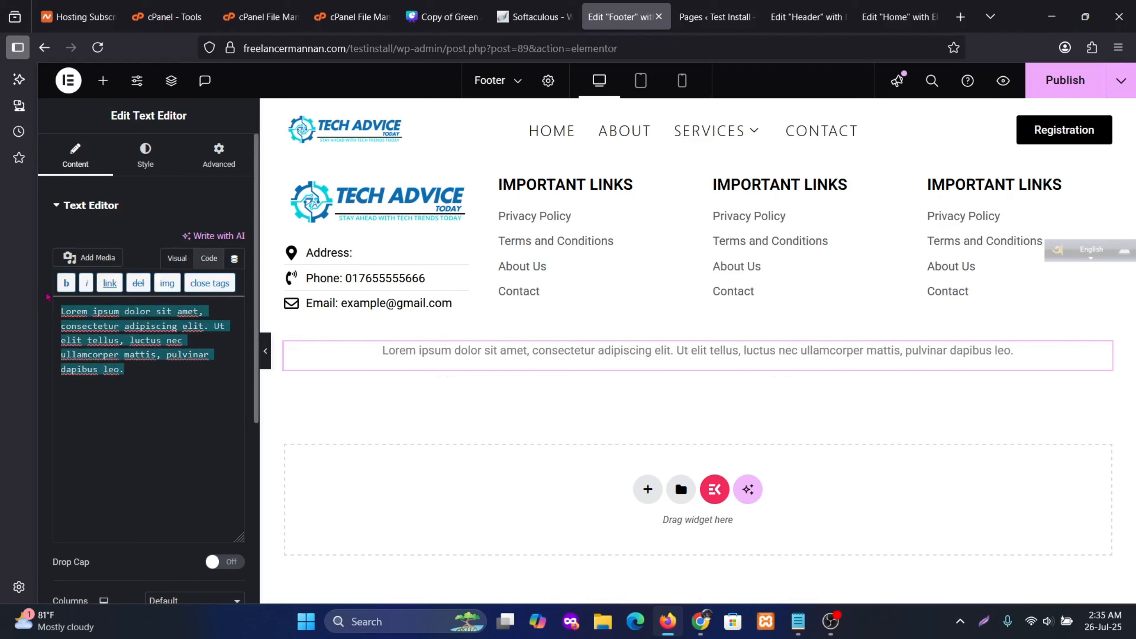
text(&)
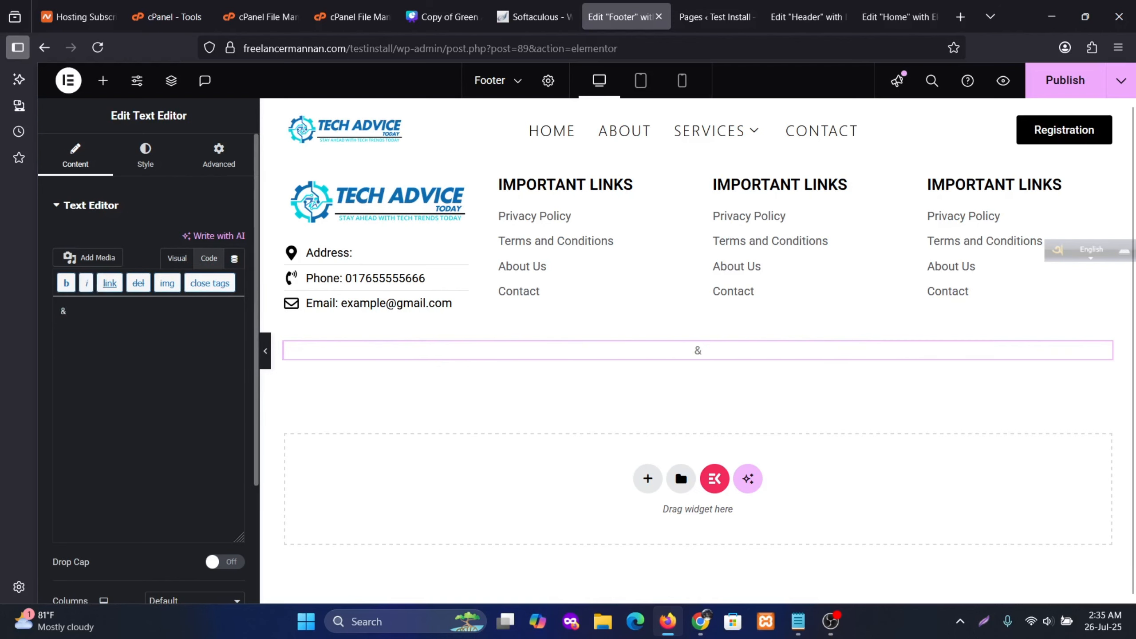
text(copy;)
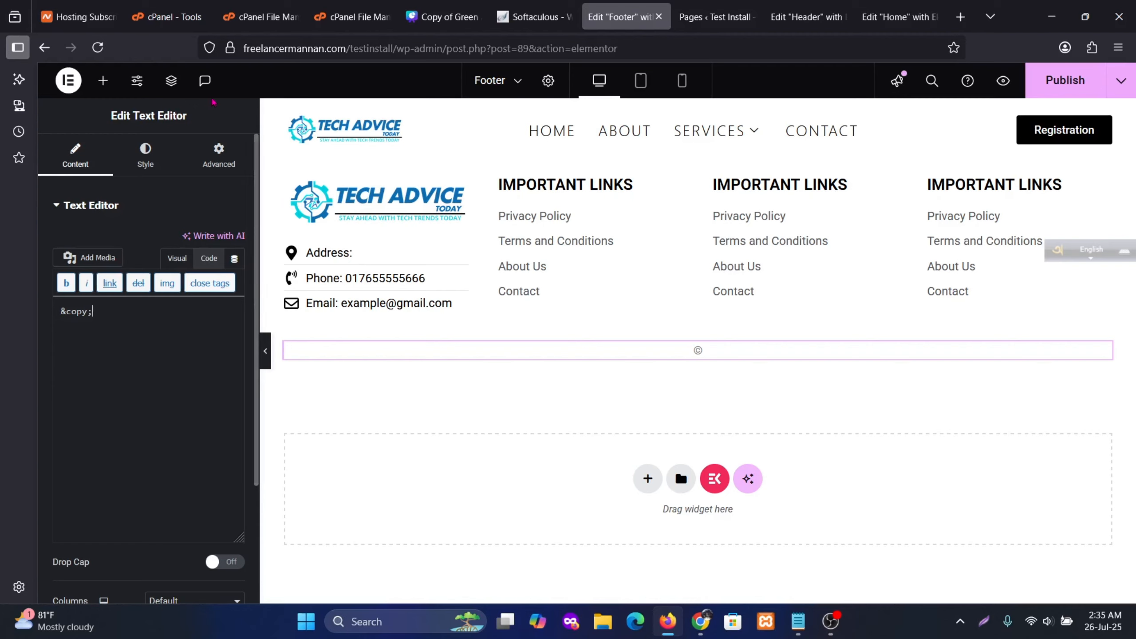
click(177, 259)
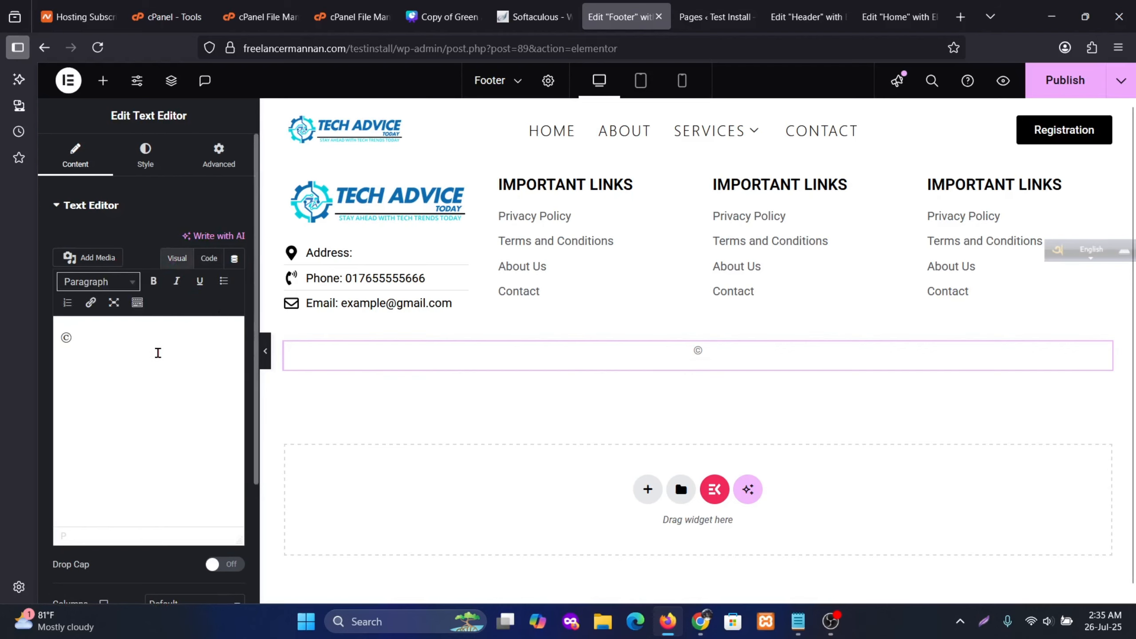
text(Copyrighted by)
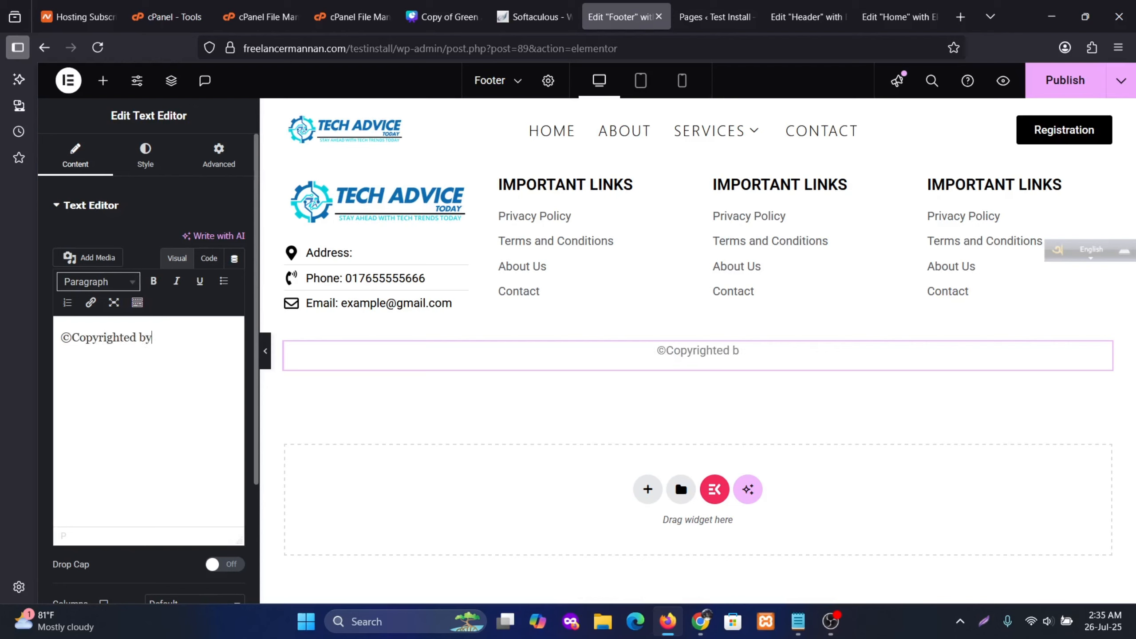
text( Test Install)
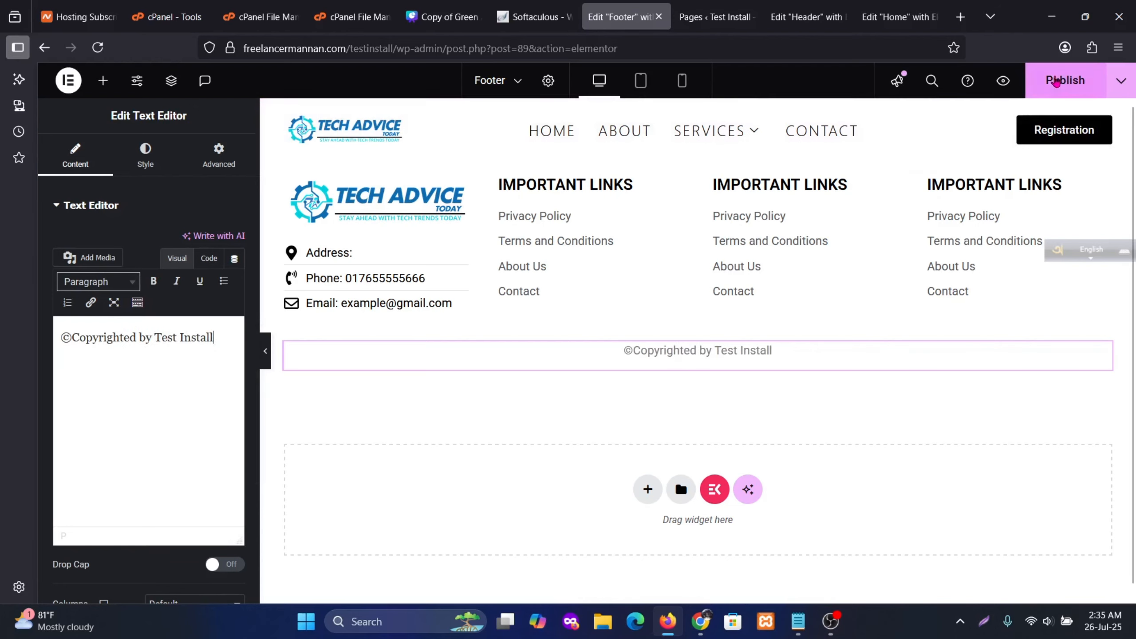
click(1066, 81)
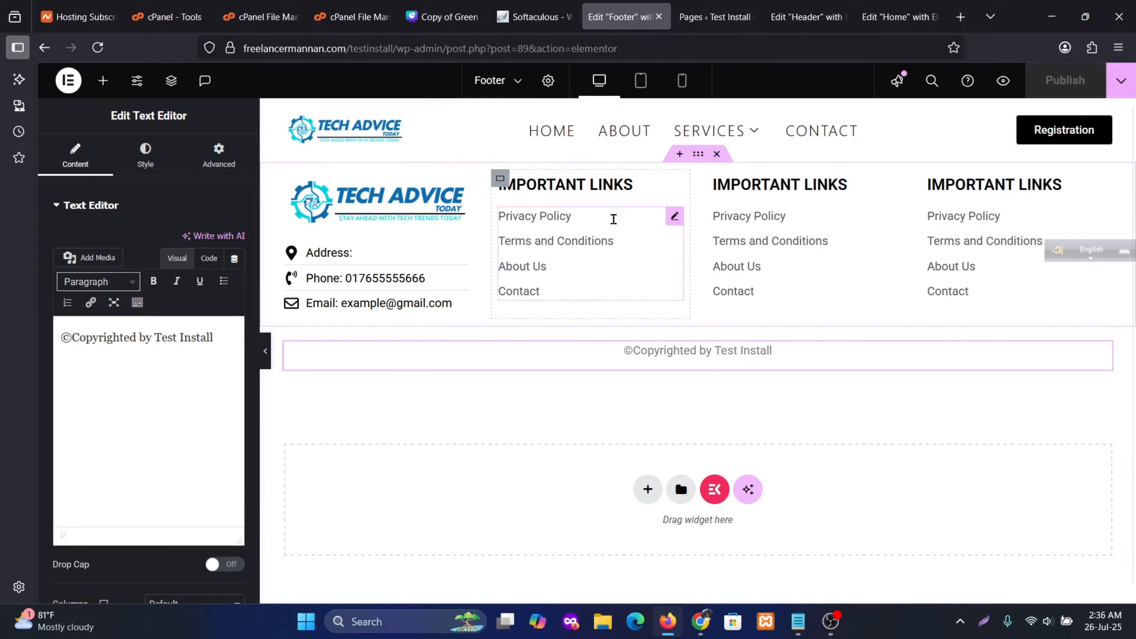
click(714, 16)
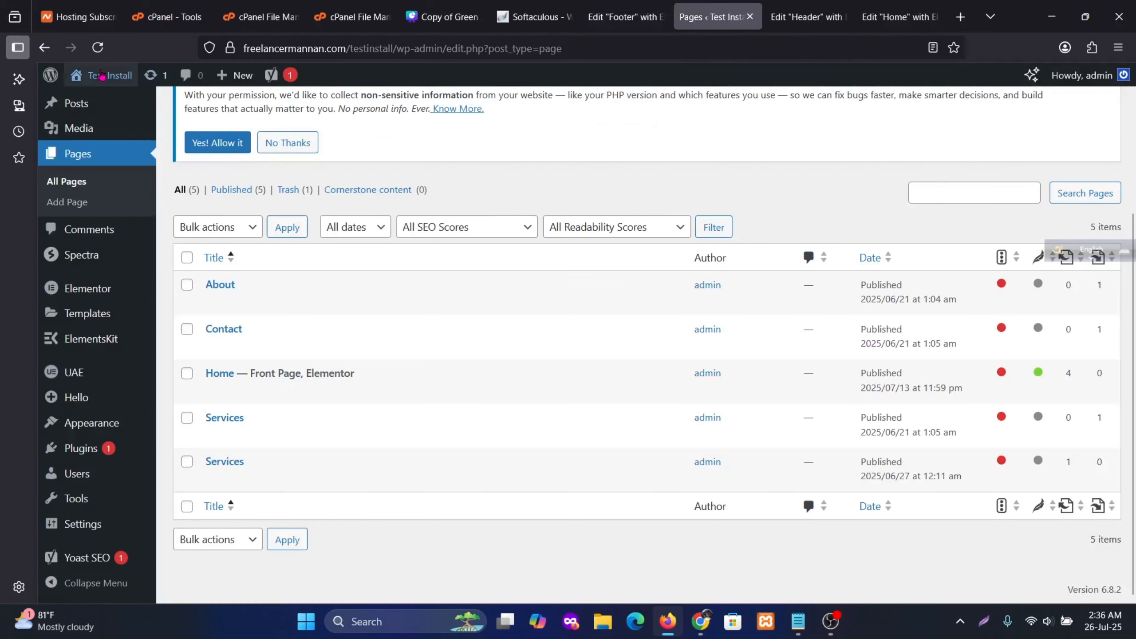
Open the live site in a new tab and scroll the home page to check the footer
mouse_move(103, 75)
right_click(90, 103)
click(112, 113)
click(733, 16)
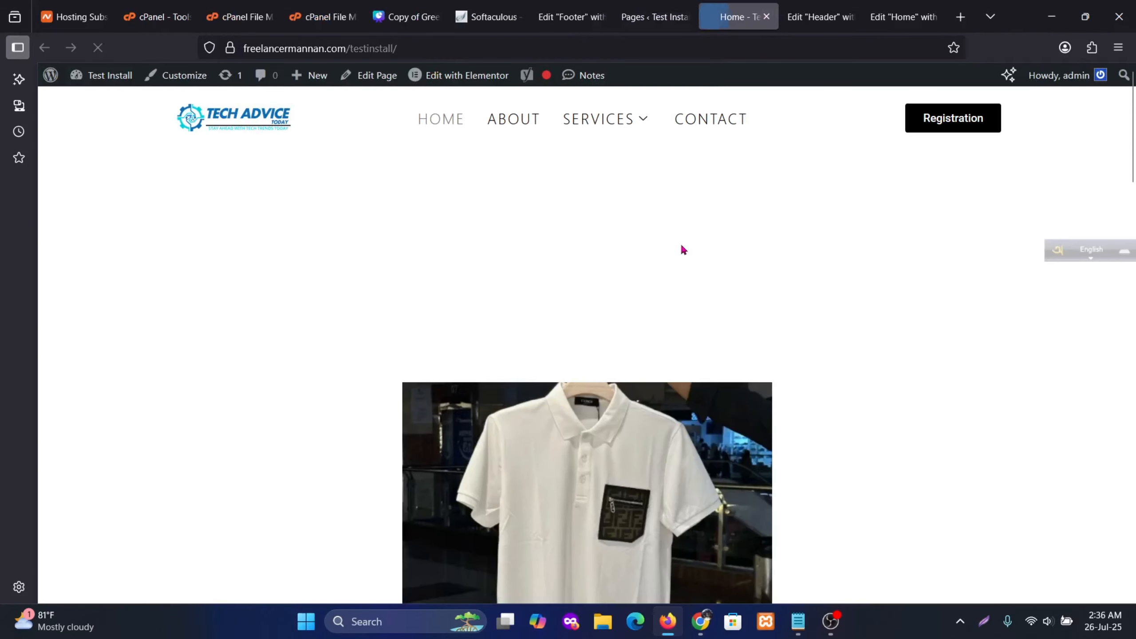
scroll(895, 313, down, 15)
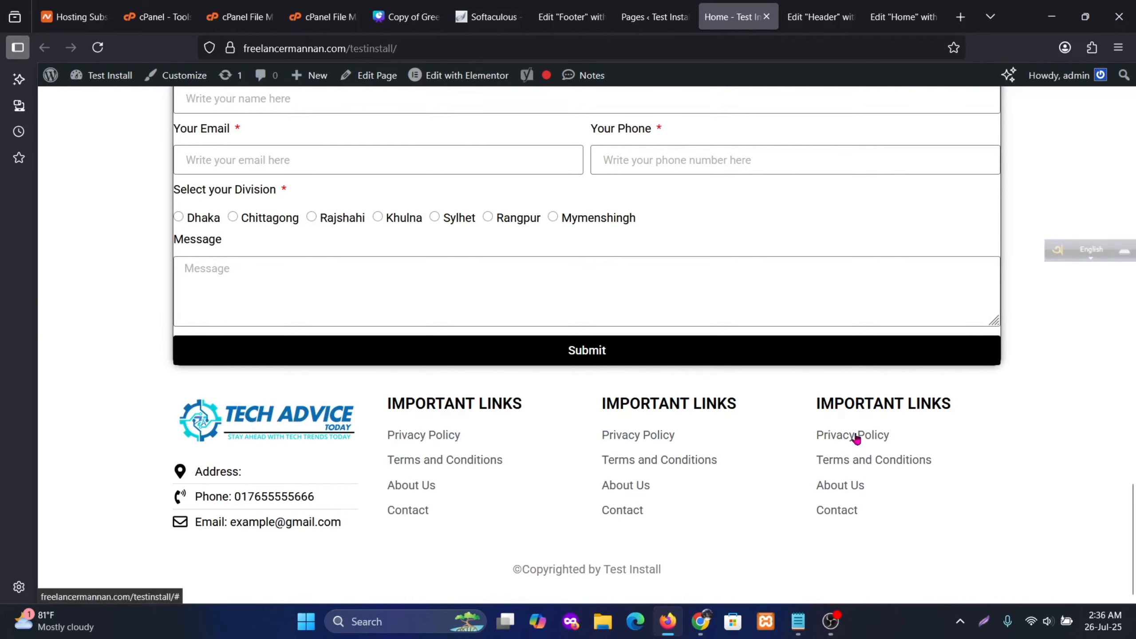
scroll(856, 439, up, 15)
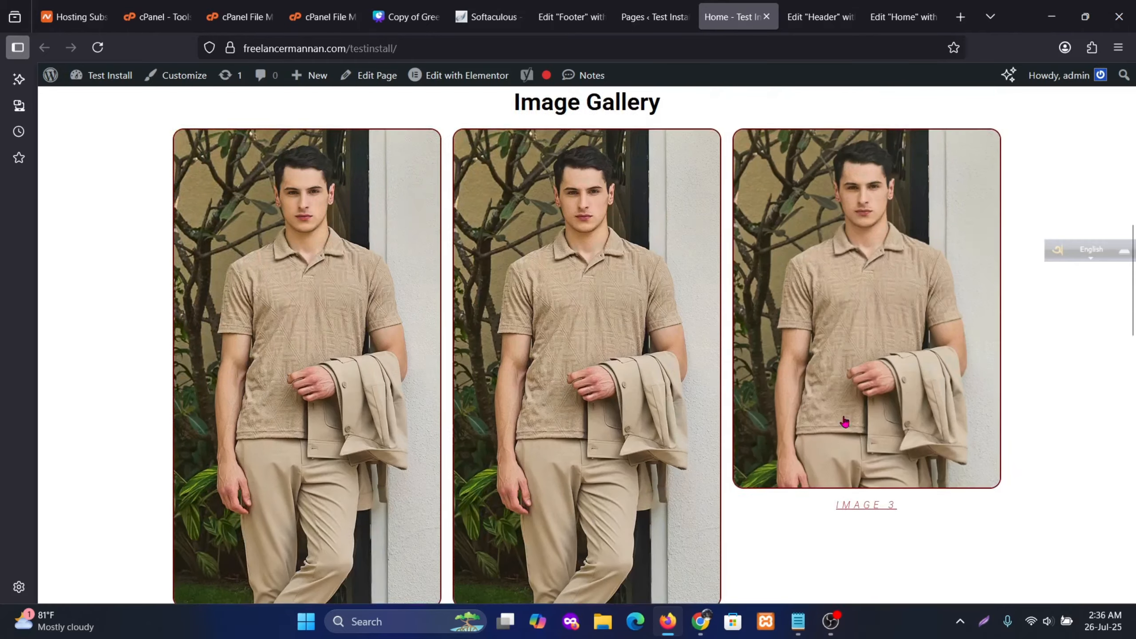
scroll(671, 336, up, 5)
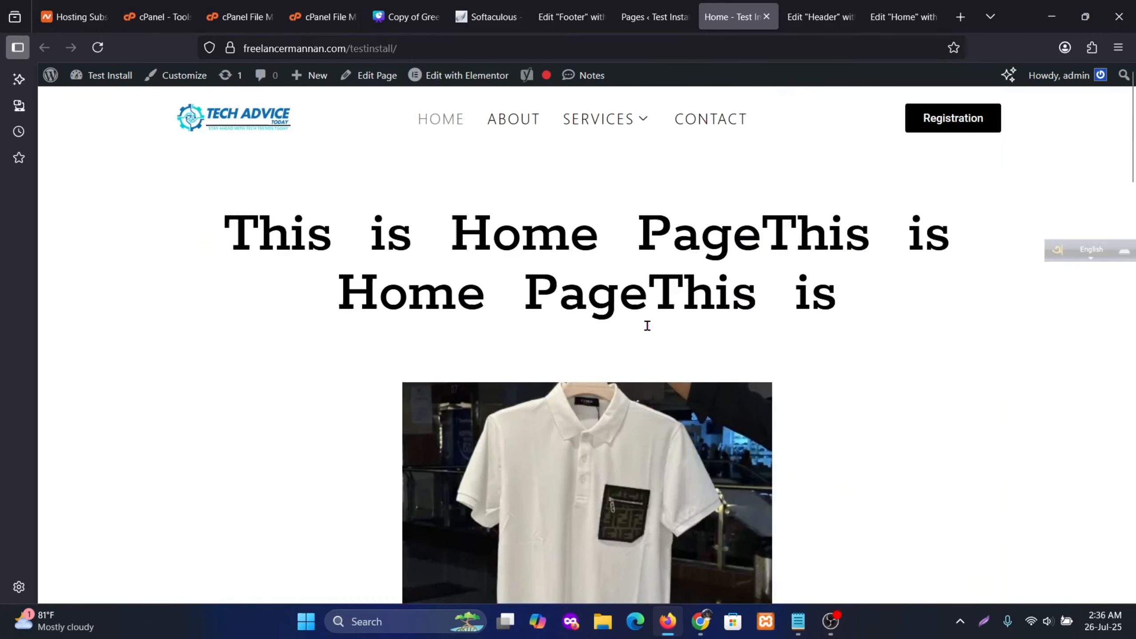
Check the footer on the About, Services and Contact pages
click(519, 121)
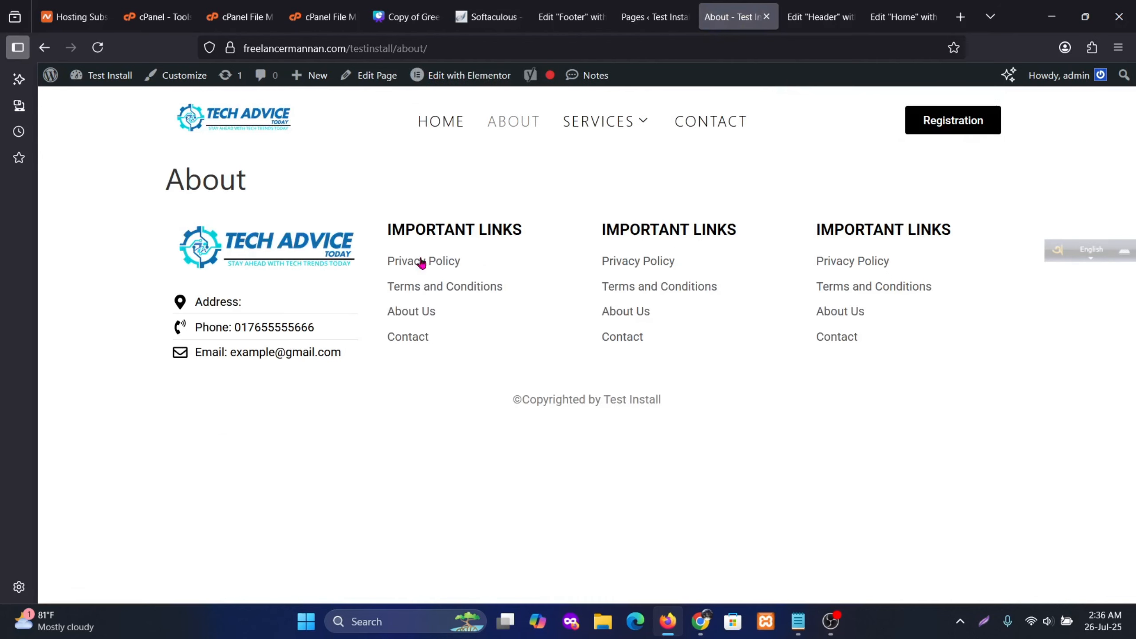
click(601, 127)
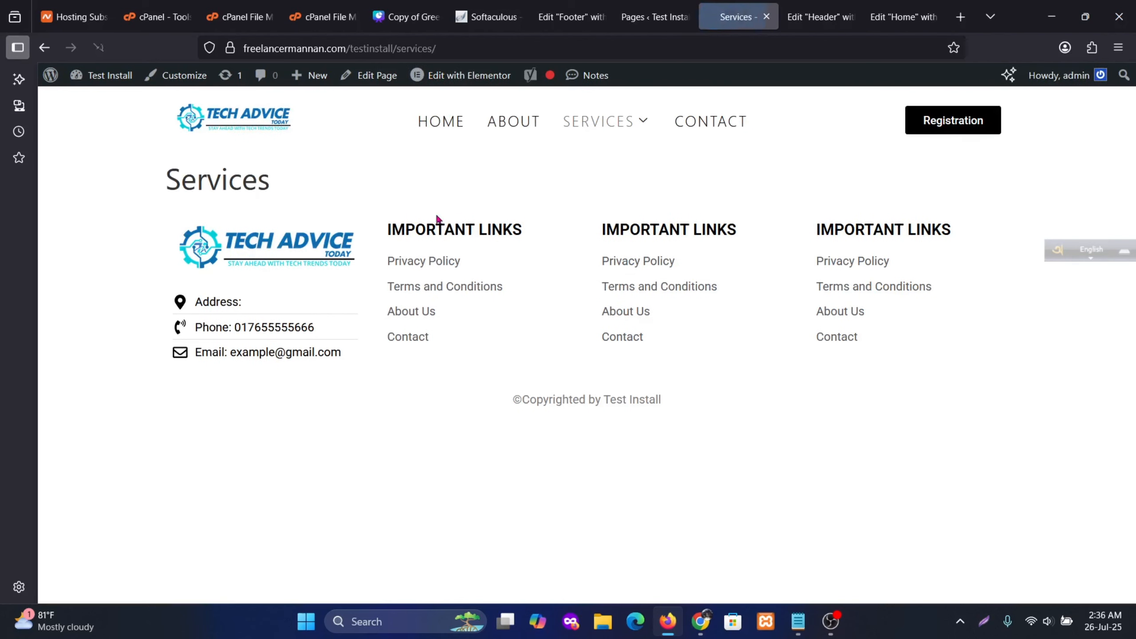
click(703, 137)
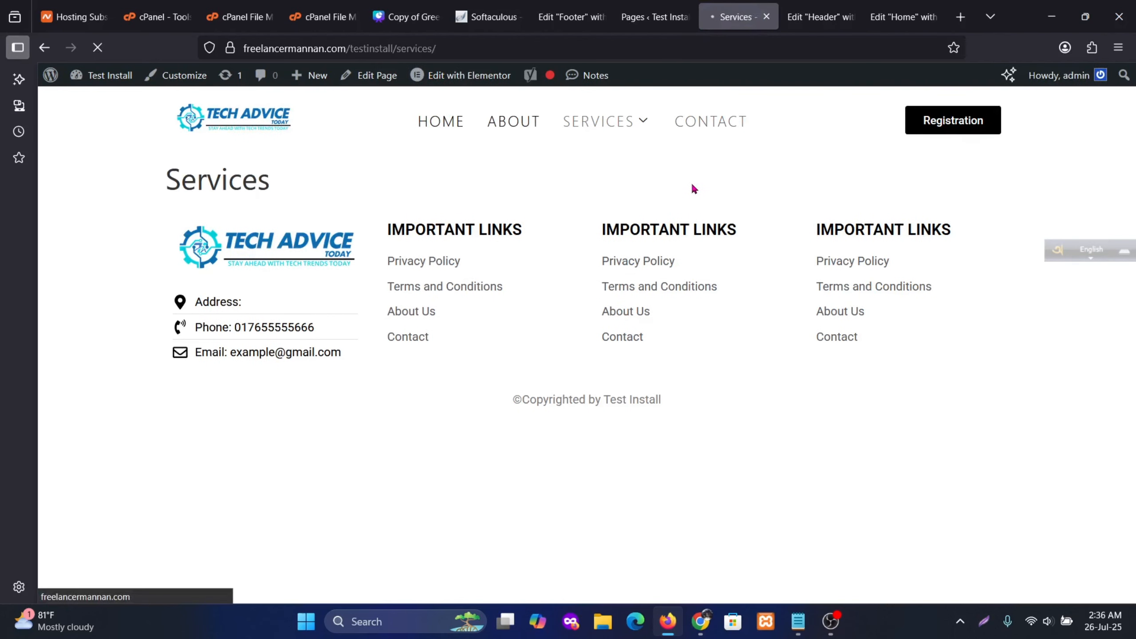